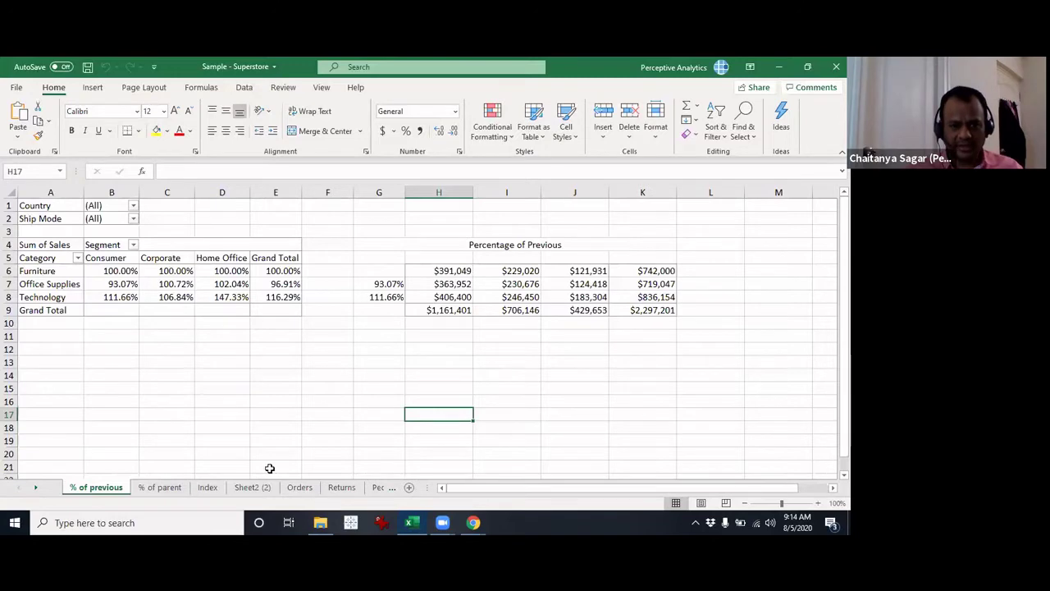
On the Sheet2 (2) worksheet, reset the pivot table's Row ID filter to include all items.
left_click(253, 488)
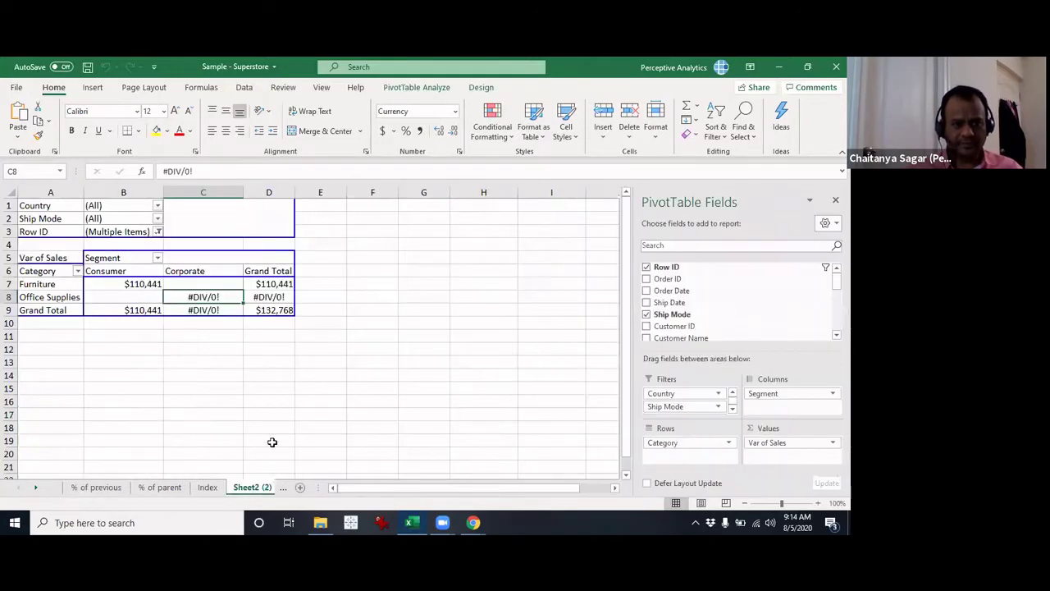
left_click(215, 488)
left_click(252, 488)
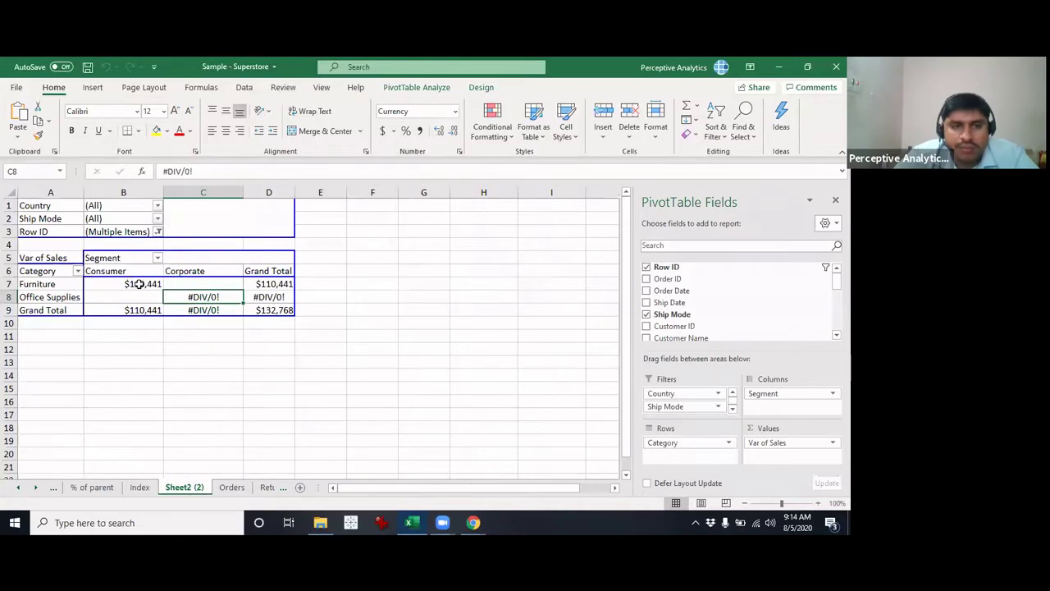
left_click(159, 232)
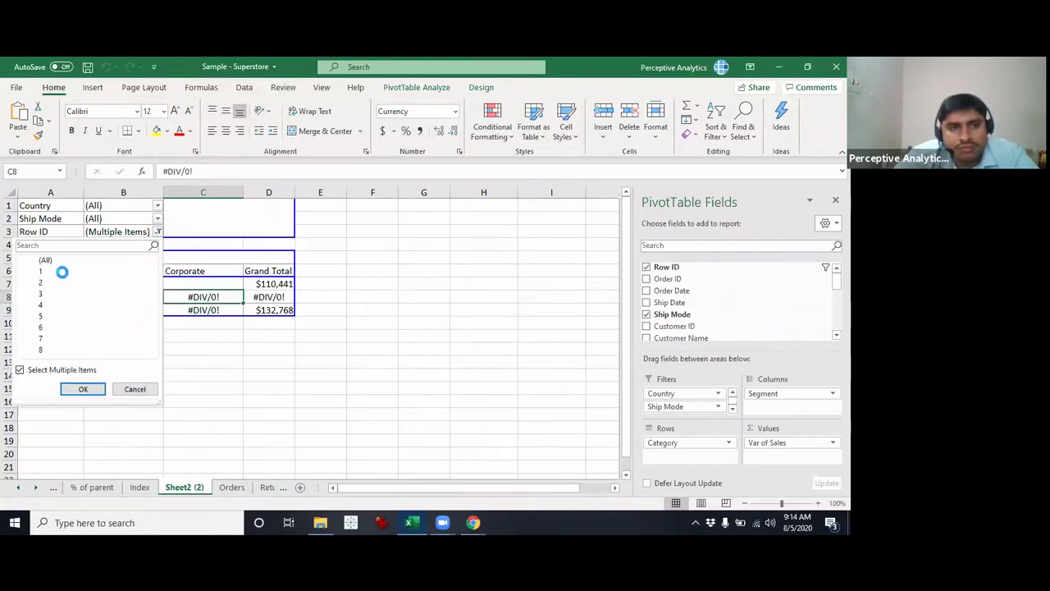
left_click(45, 260)
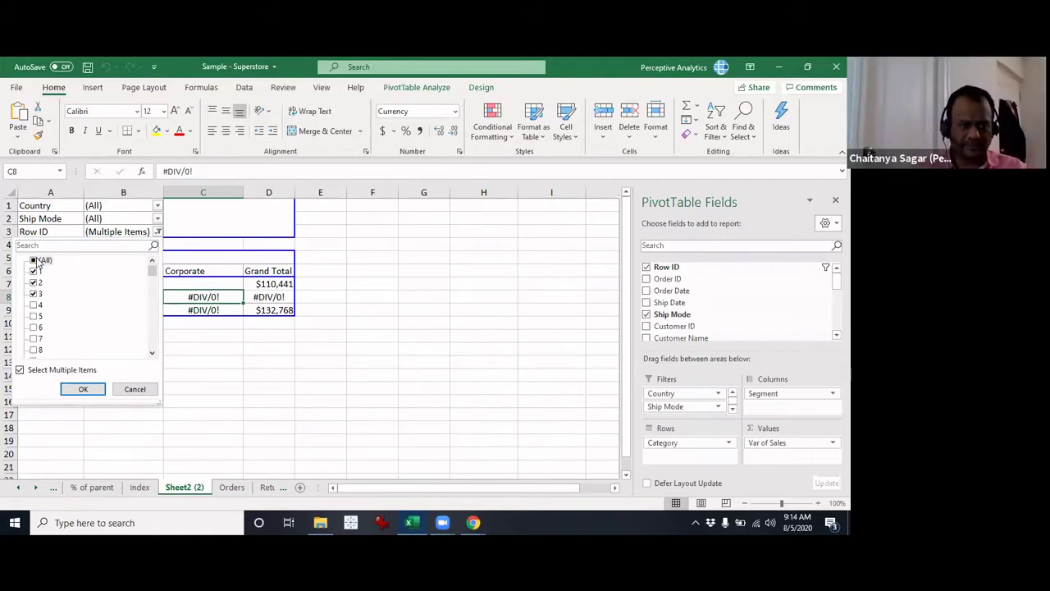
left_click(83, 389)
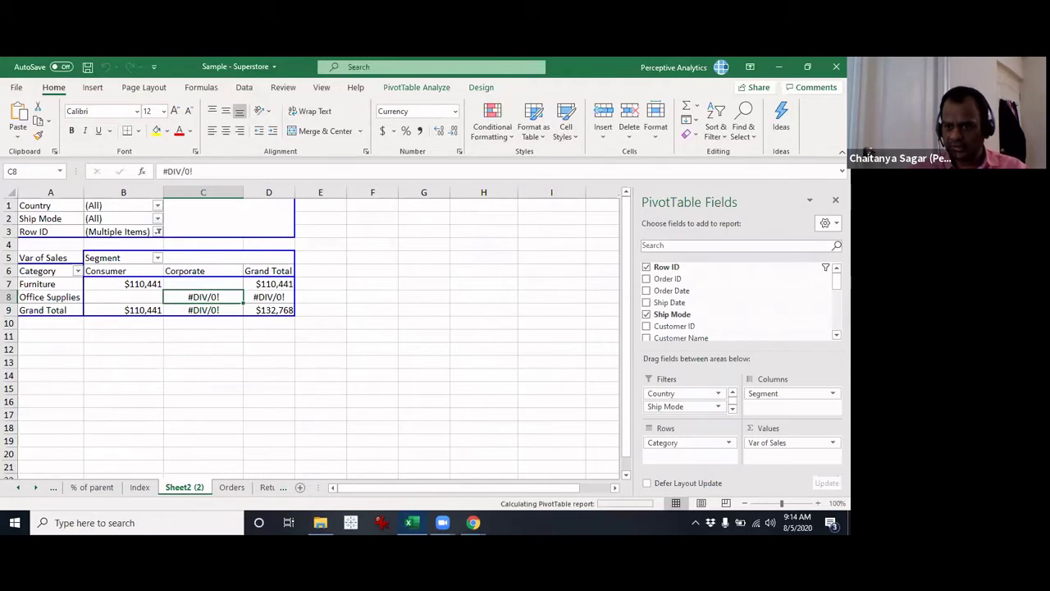
Summarize the Sales value field by Sum and remove Row ID from the pivot table's filters.
left_click(787, 442)
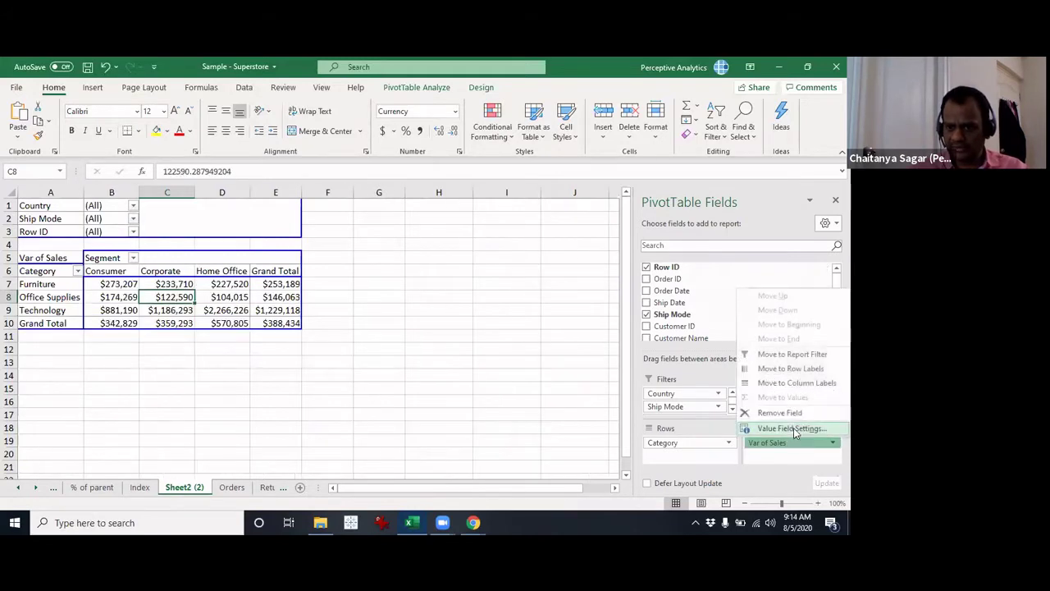
left_click(793, 428)
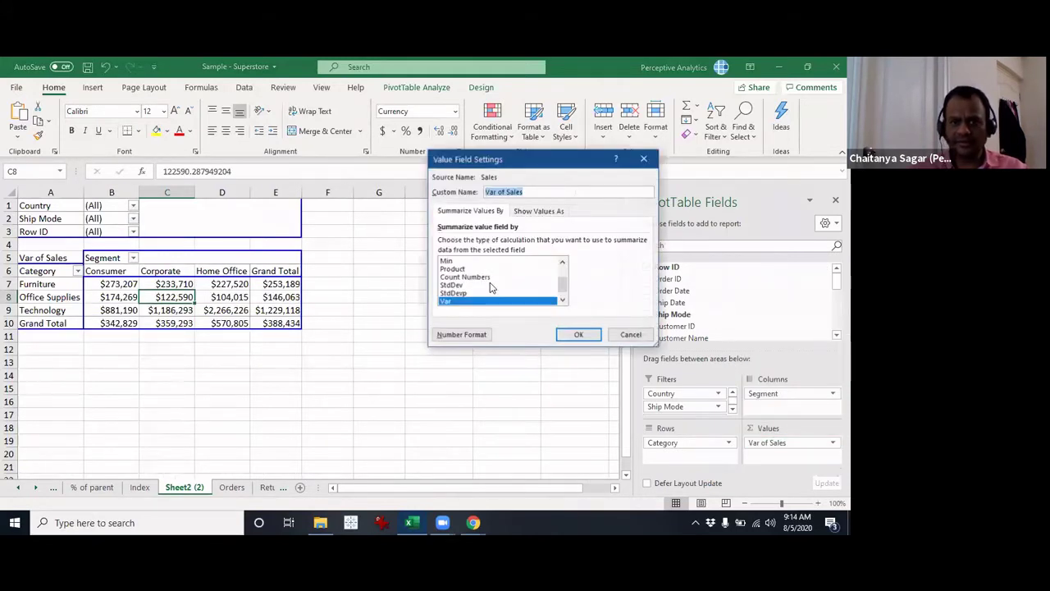
scroll(497, 283, "up", 3)
left_click(460, 260)
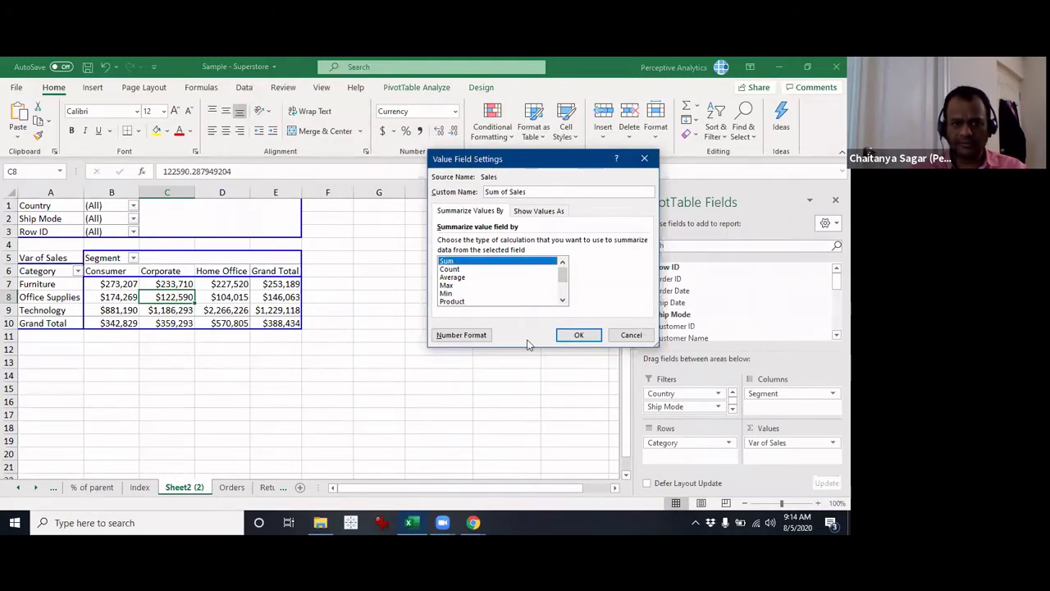
left_click(575, 337)
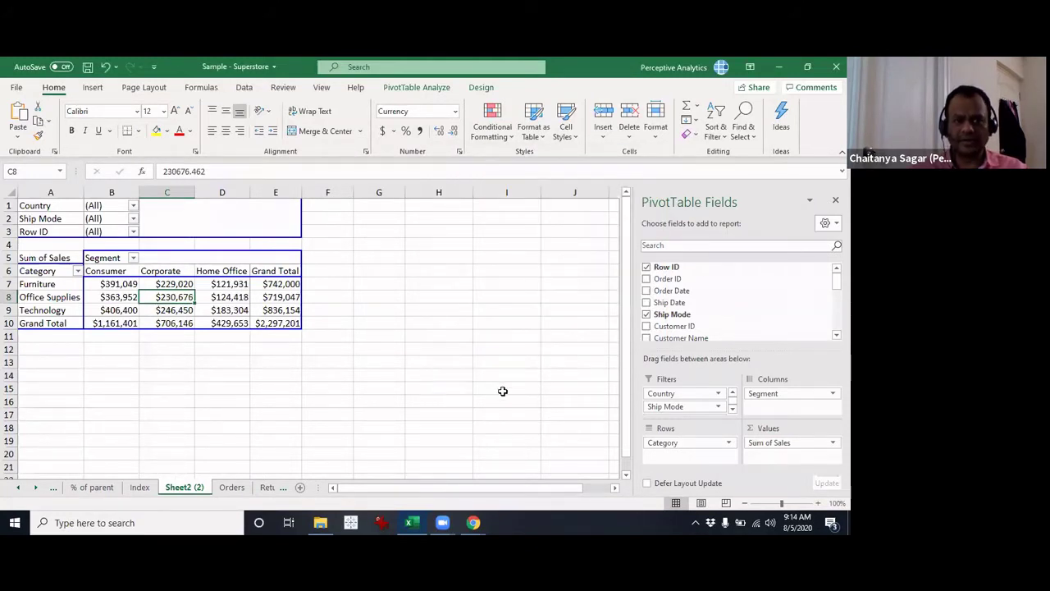
left_click_drag(50, 232, 157, 389)
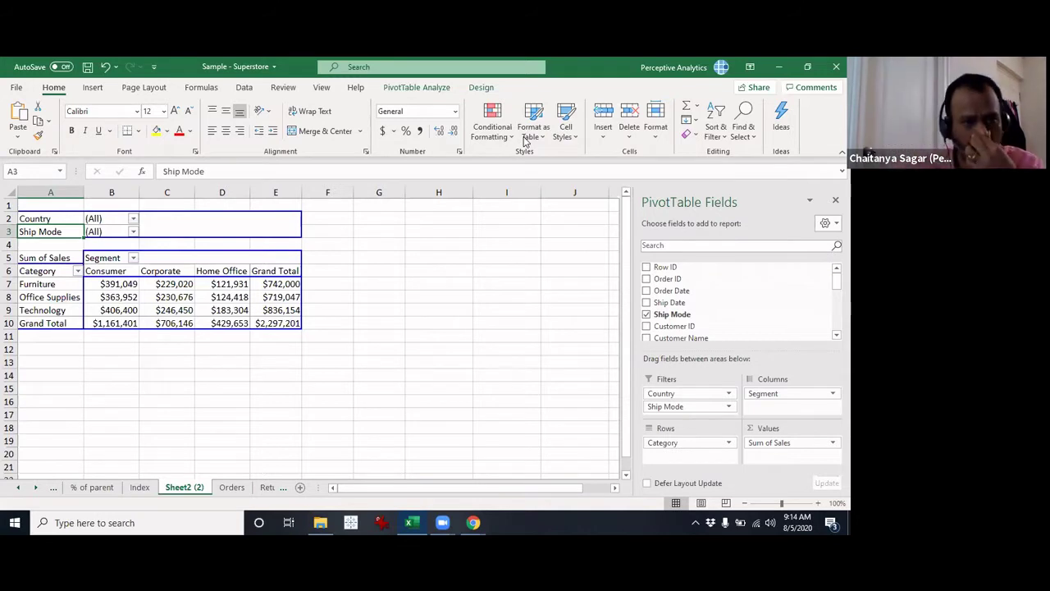
Review the summary functions offered for the Sales value field, compare Var with Varp, and reselect Sum.
left_click(125, 284)
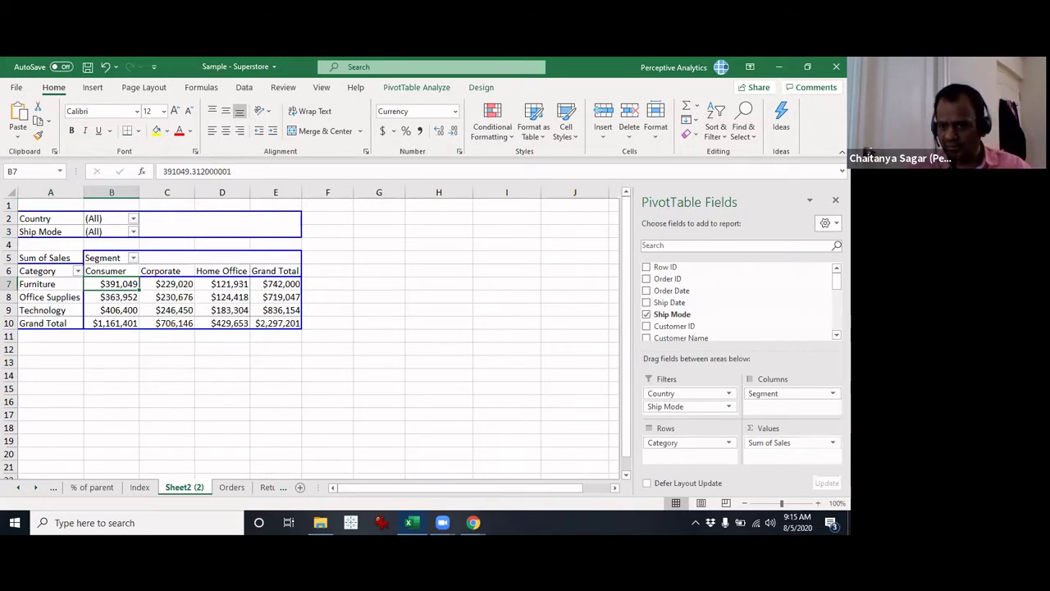
left_click(821, 442)
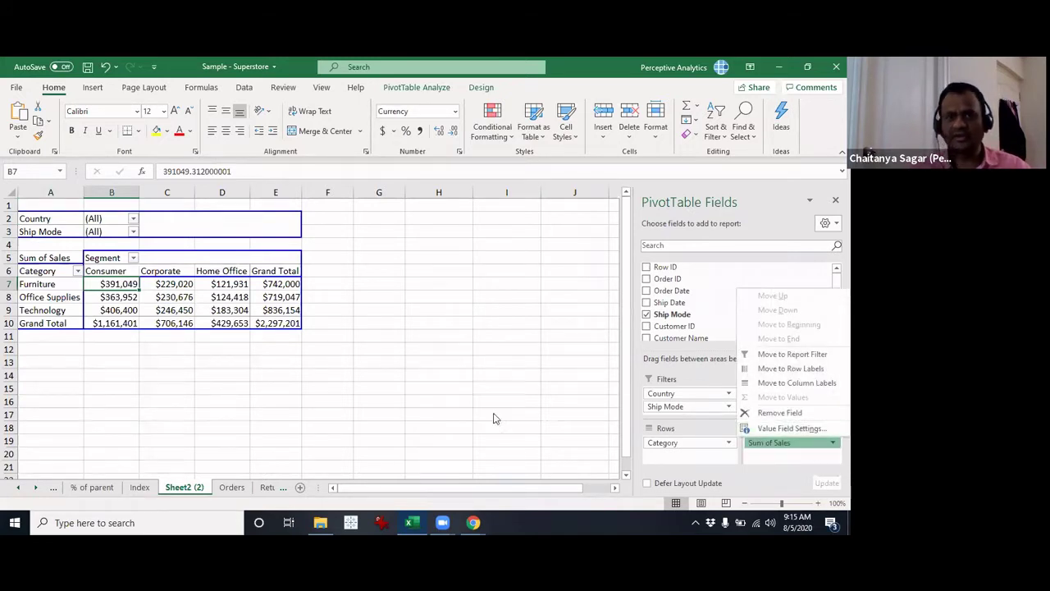
key("n")
left_click_drag(496, 160, 411, 155)
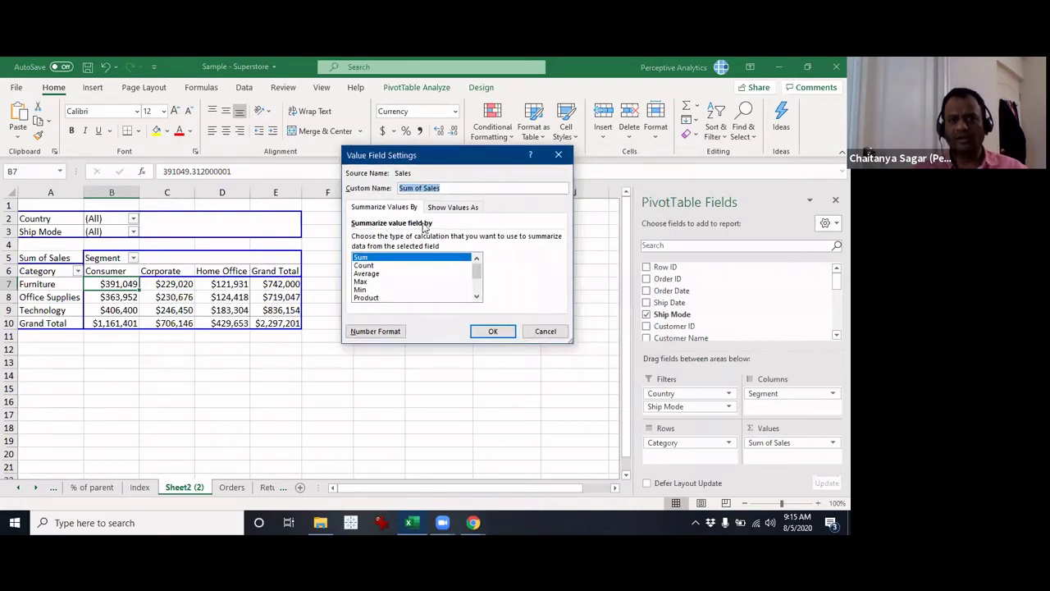
mouse_move(473, 271)
left_mouse_down()
mouse_move(476, 293)
mouse_move(476, 264)
left_mouse_up()
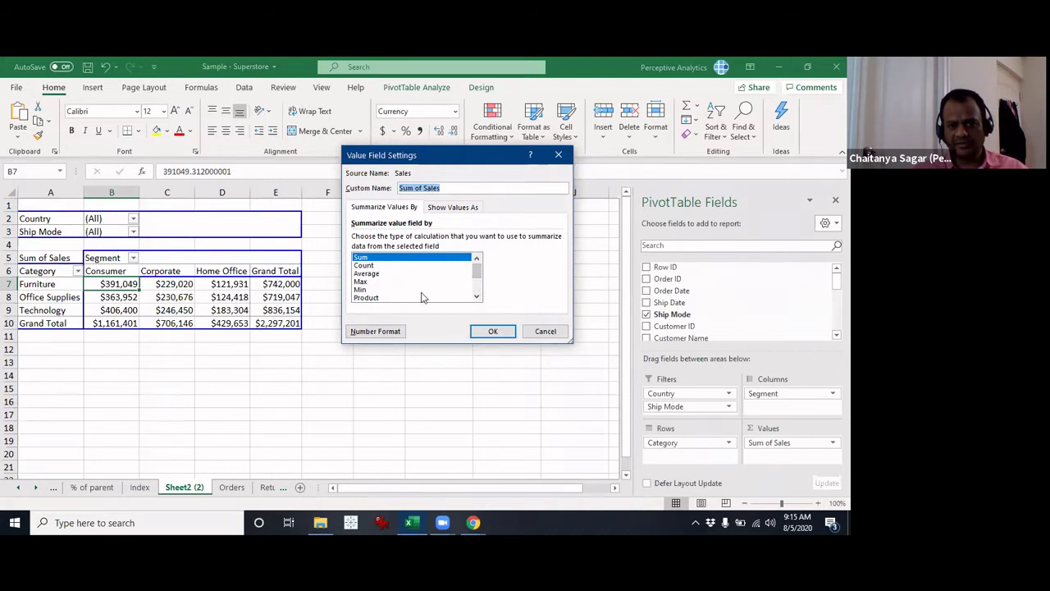
left_click(478, 284)
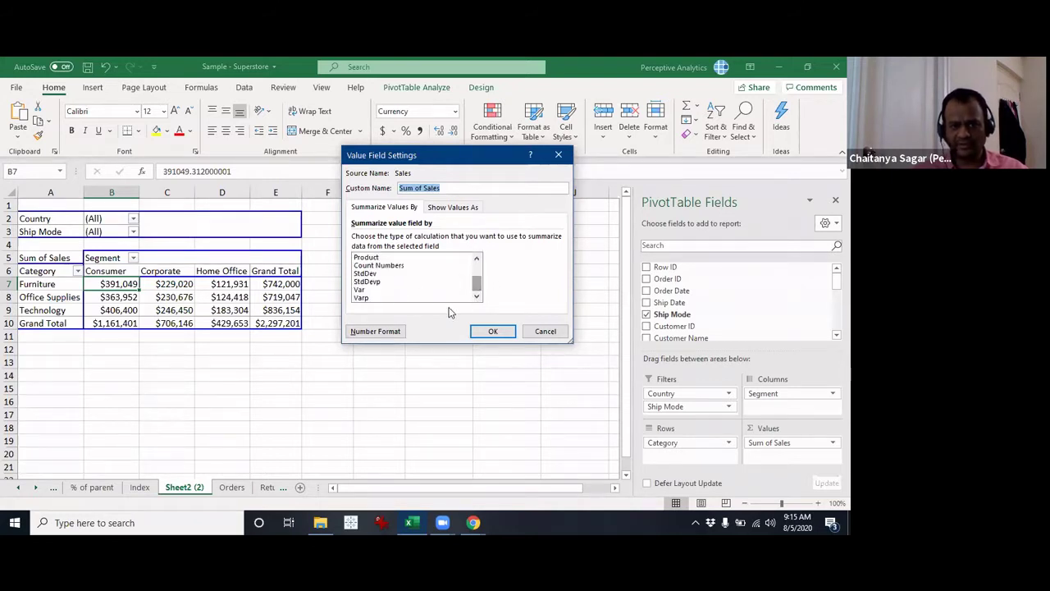
left_click(367, 291)
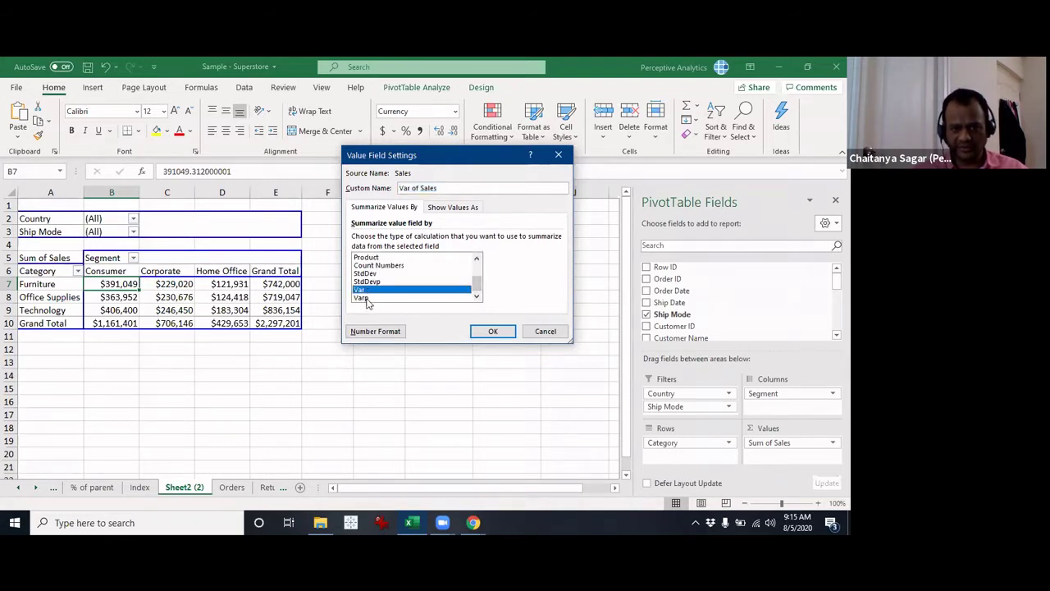
left_click(367, 298)
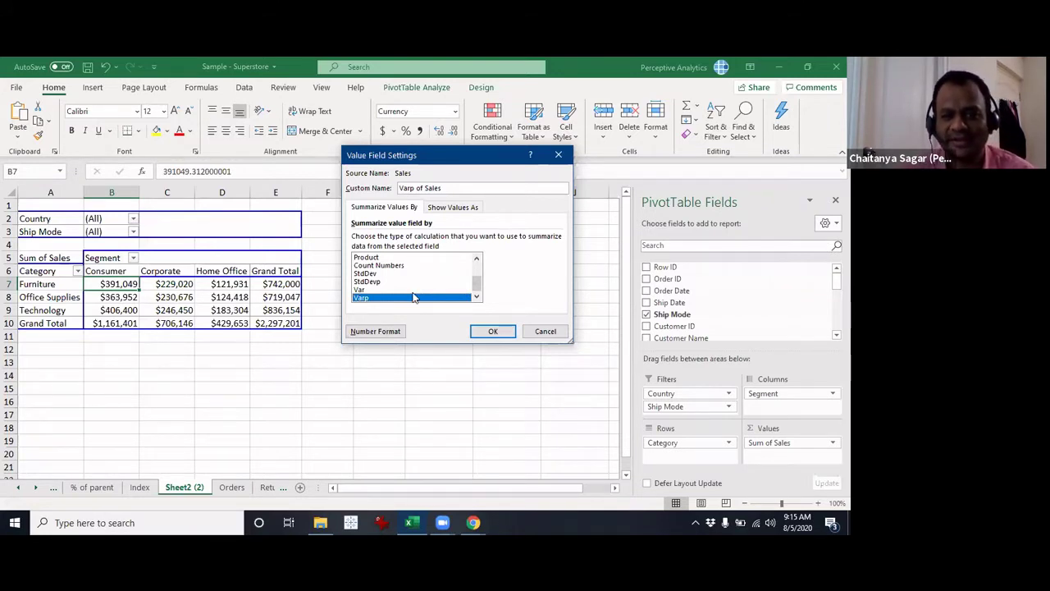
left_click(378, 289)
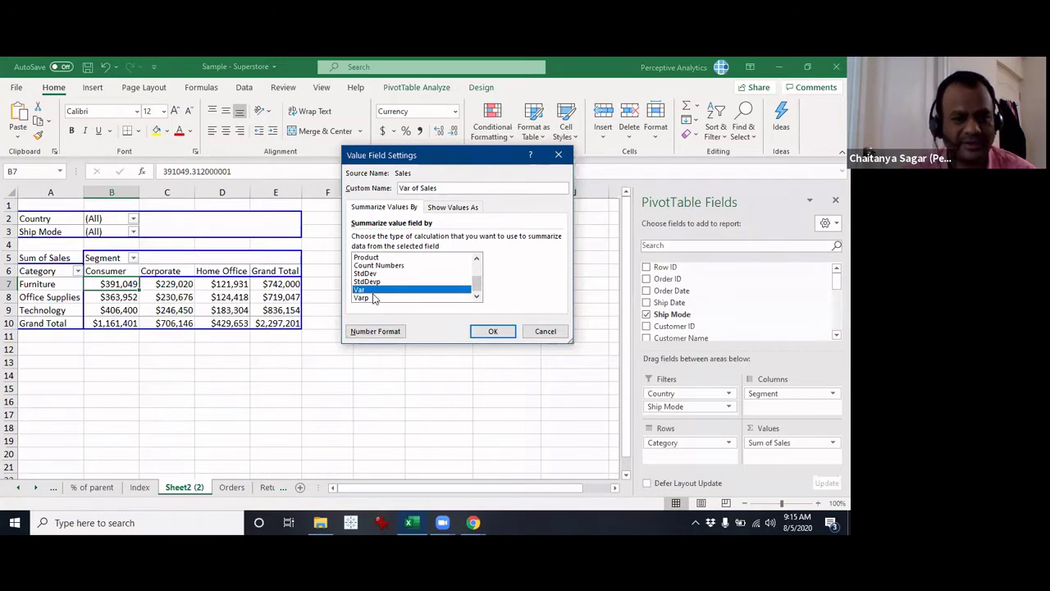
left_click(373, 298)
scroll(375, 283, "up", 2)
left_click(383, 259)
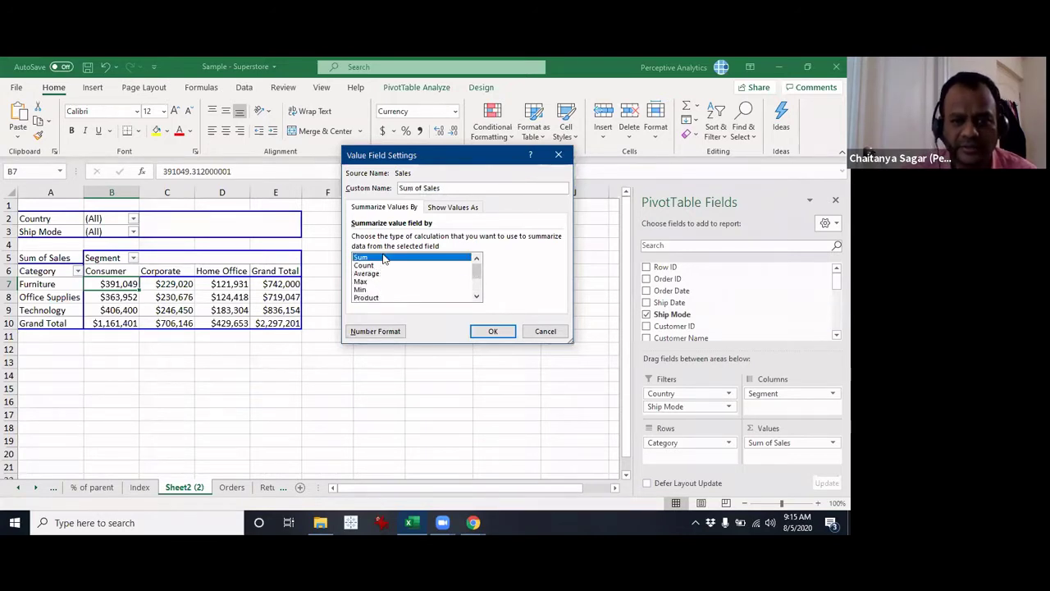
Browse the full list of Show Values As calculations available for the Sales field.
left_click(443, 208)
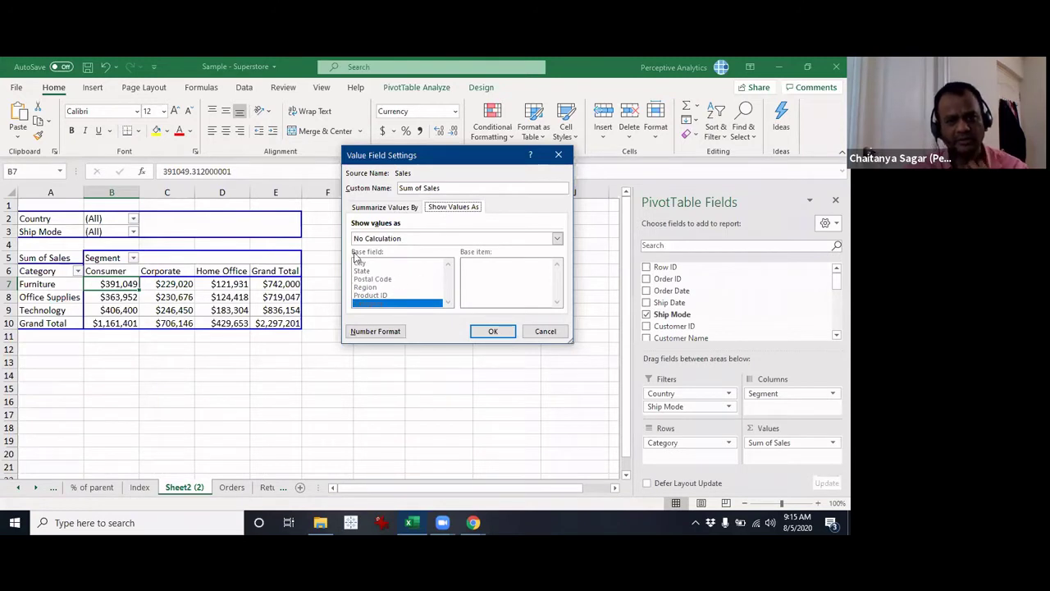
left_click(457, 238)
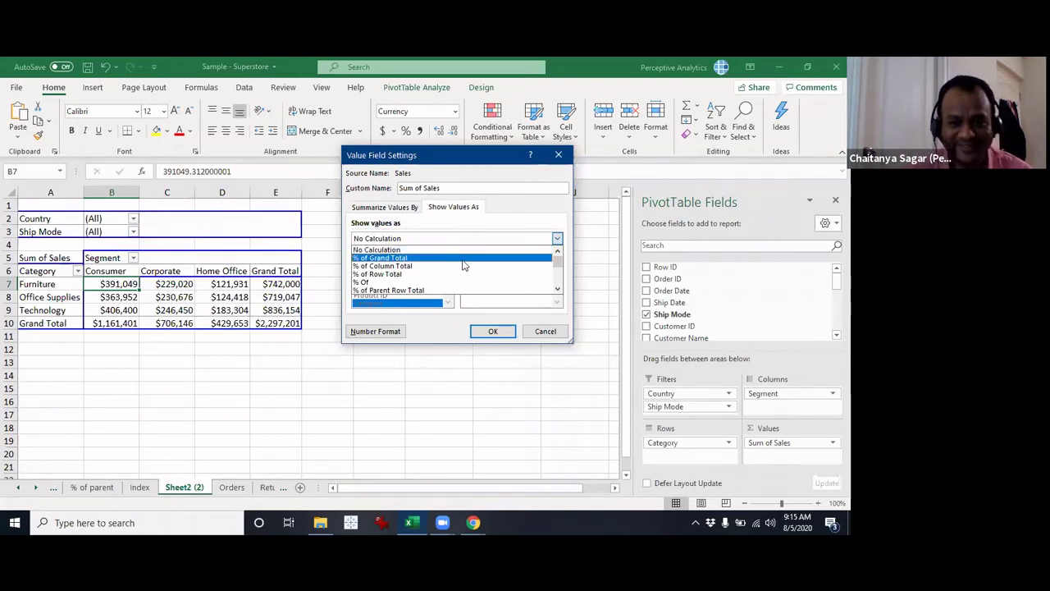
left_click(557, 291)
left_click(557, 291)
left_click(557, 291)
left_click(557, 291)
left_click(557, 291)
left_click(557, 290)
left_click(557, 290)
left_click_drag(557, 279, 557, 261)
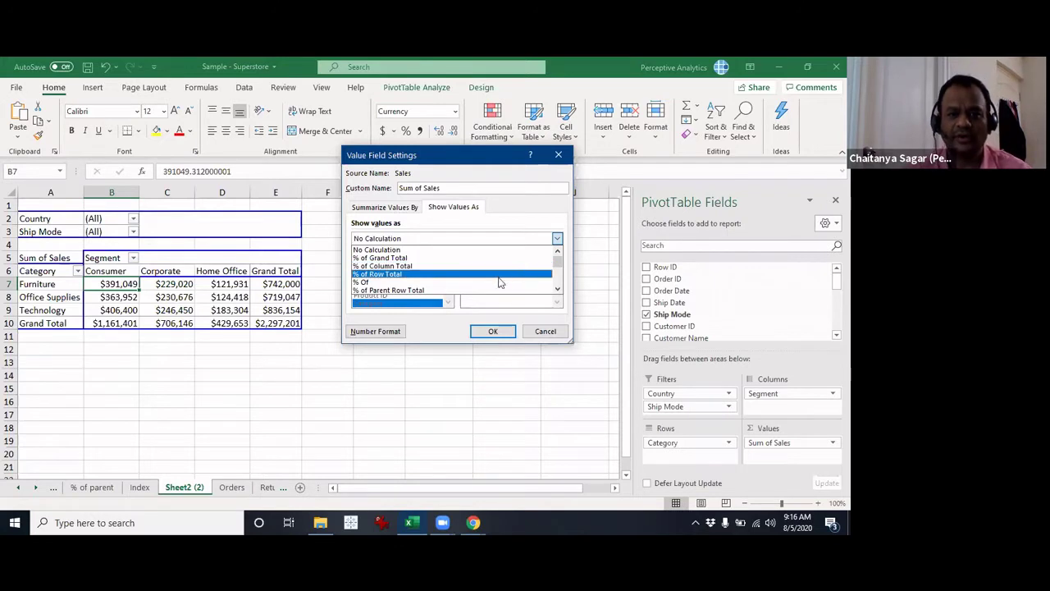
Show the Sales values as % of Grand Total and inspect the category cells against the overall total.
scroll(474, 281, "down", 3)
scroll(482, 285, "up", 2)
scroll(484, 284, "up", 1)
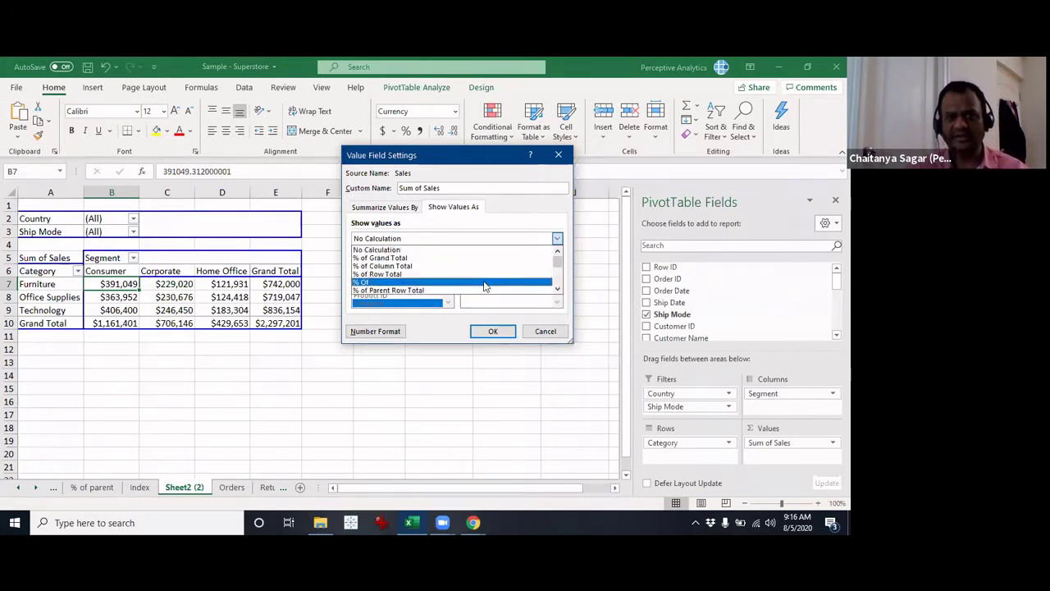
left_click(439, 259)
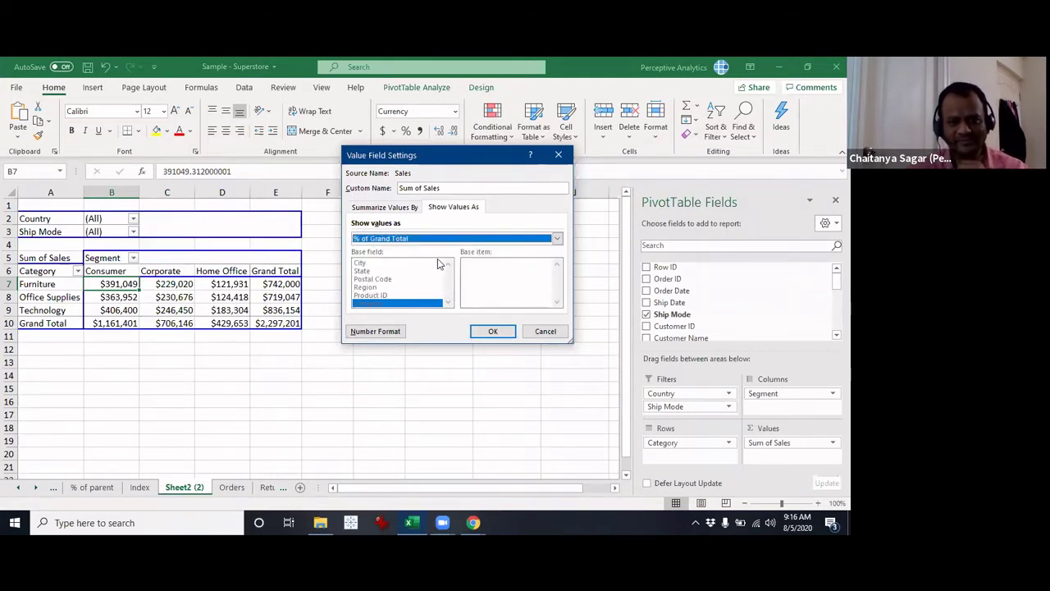
left_click(493, 333)
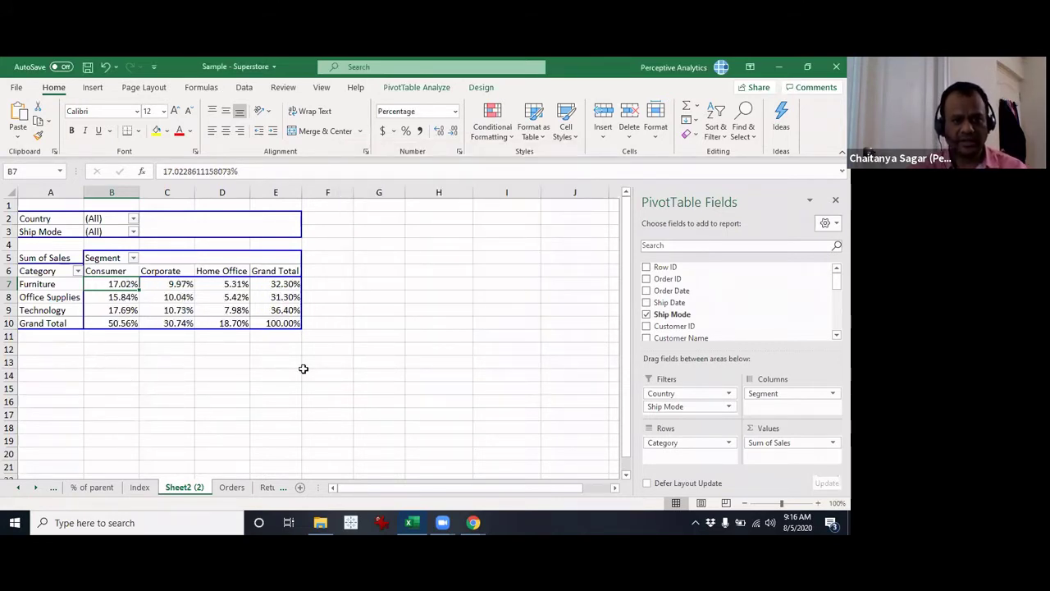
left_click(293, 324)
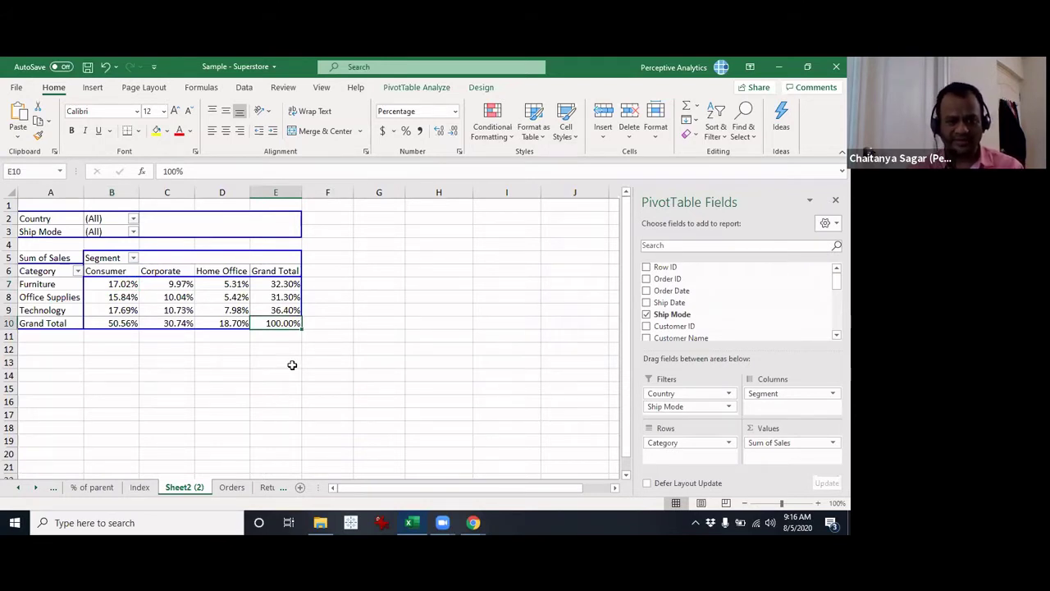
left_click(122, 283)
left_click_drag(123, 284, 275, 311)
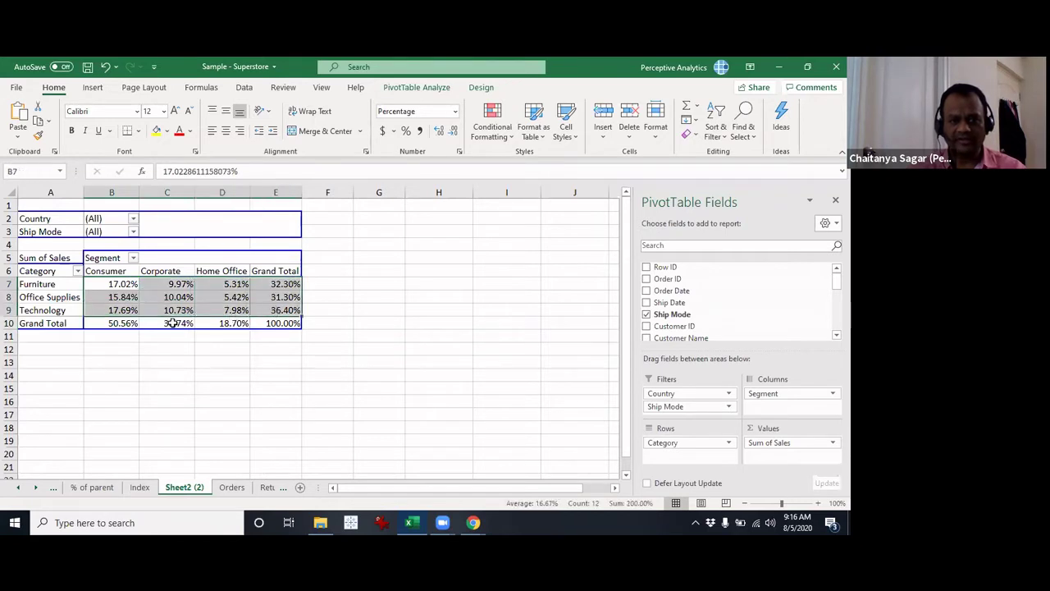
left_click(121, 325)
left_click(293, 324)
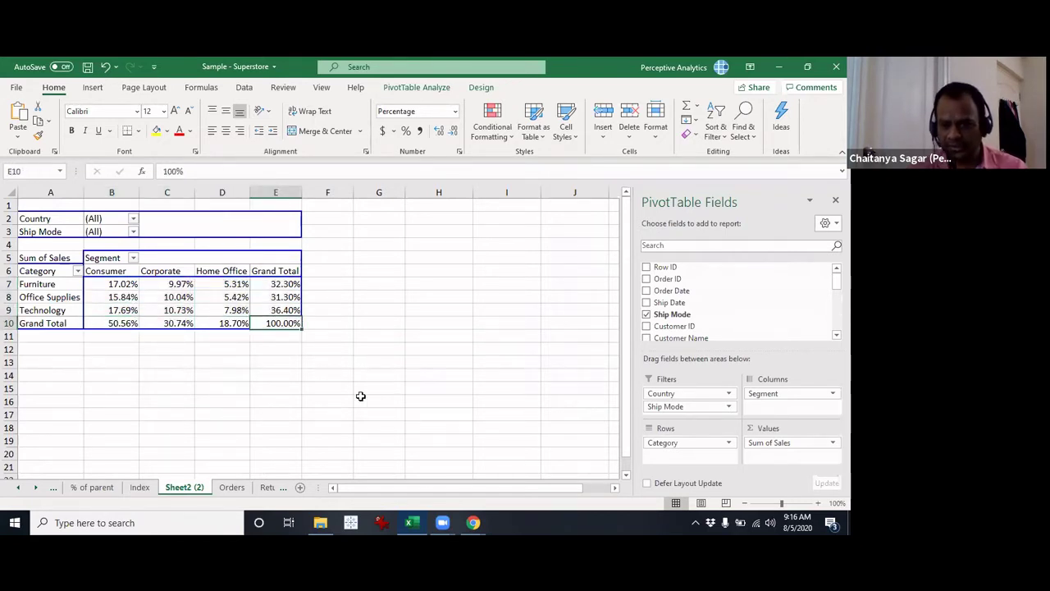
Show the Sales values as % of Column Total and check the column totals and the Consumer category shares.
left_click(802, 443)
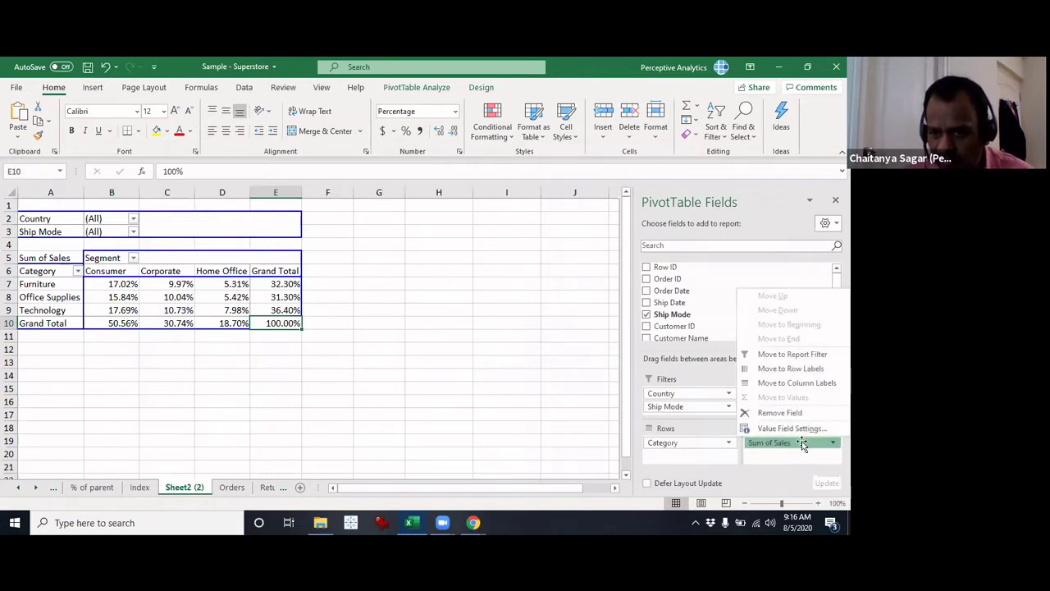
left_click(806, 430)
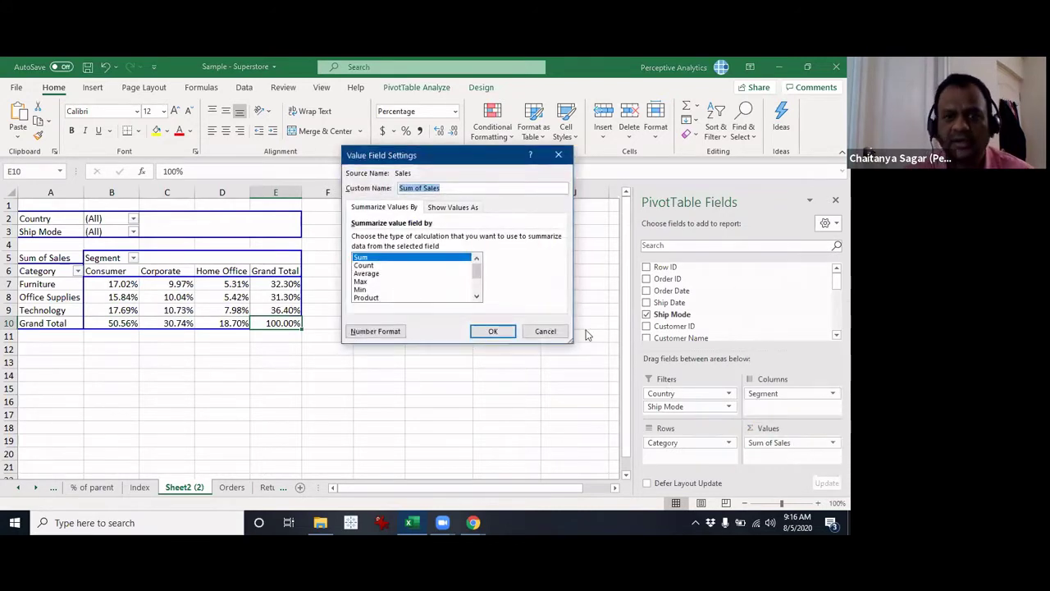
left_click(464, 213)
left_click(434, 238)
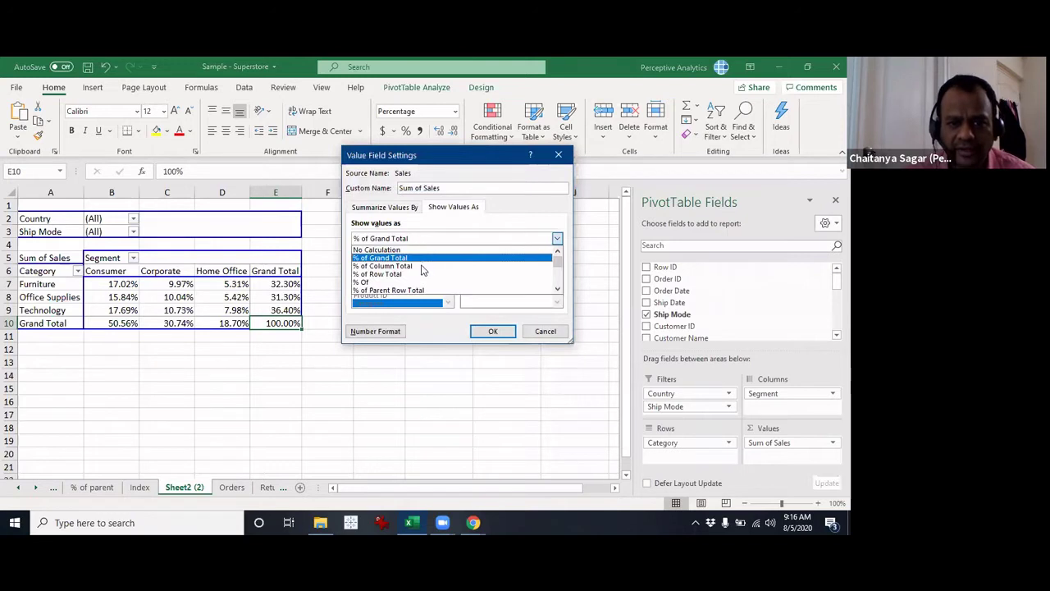
left_click(422, 267)
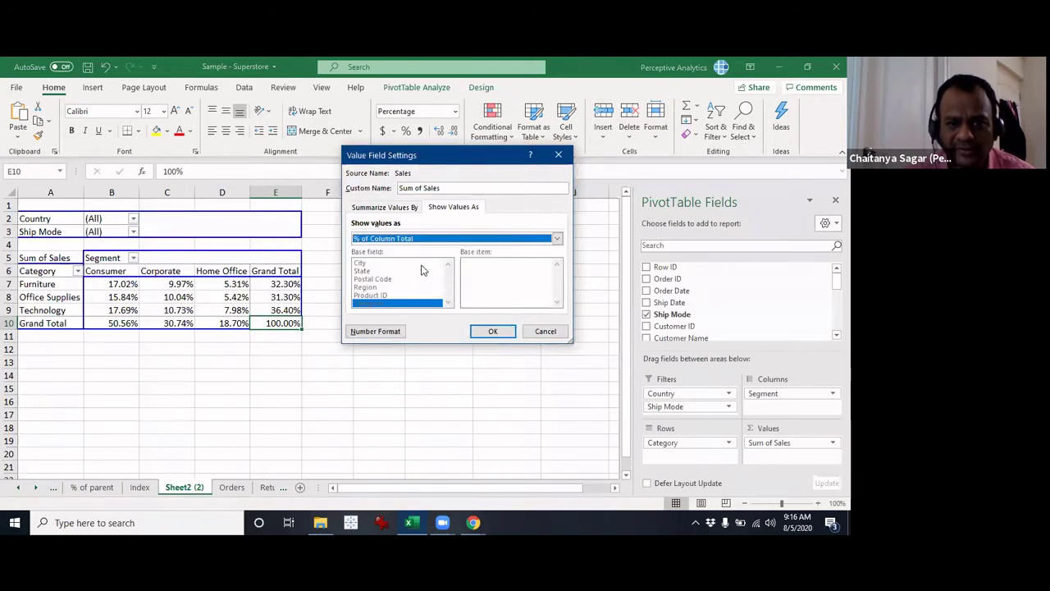
left_click(492, 331)
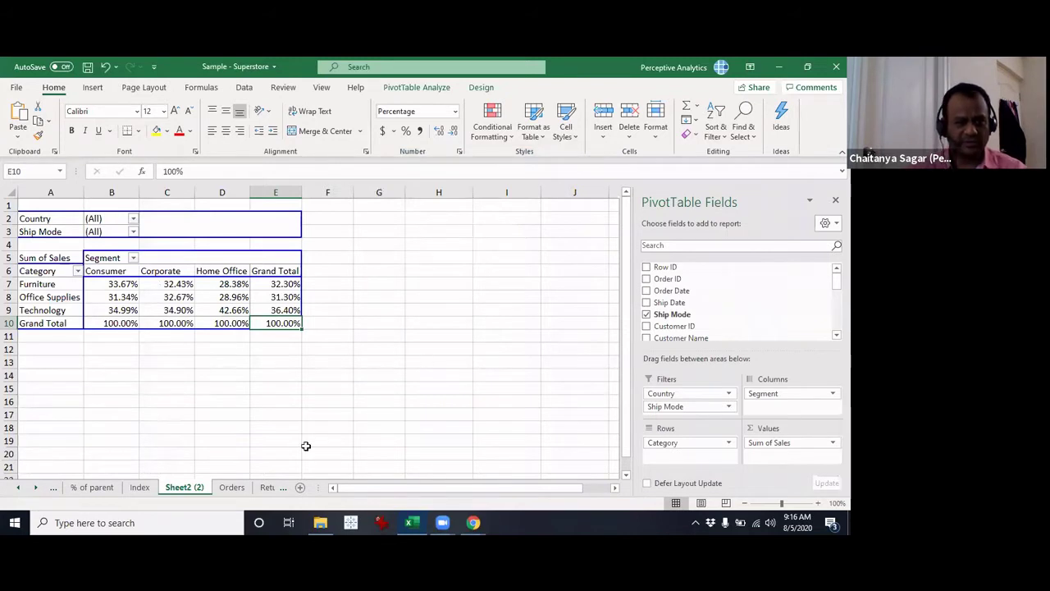
left_click(168, 322)
left_click(241, 322)
left_click(279, 323)
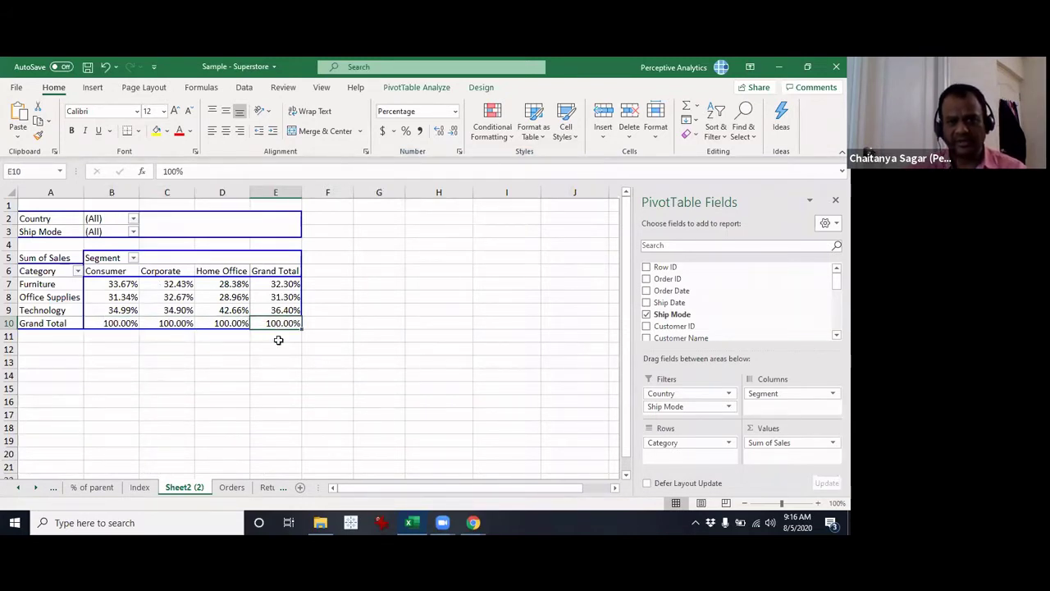
left_click_drag(122, 283, 131, 310)
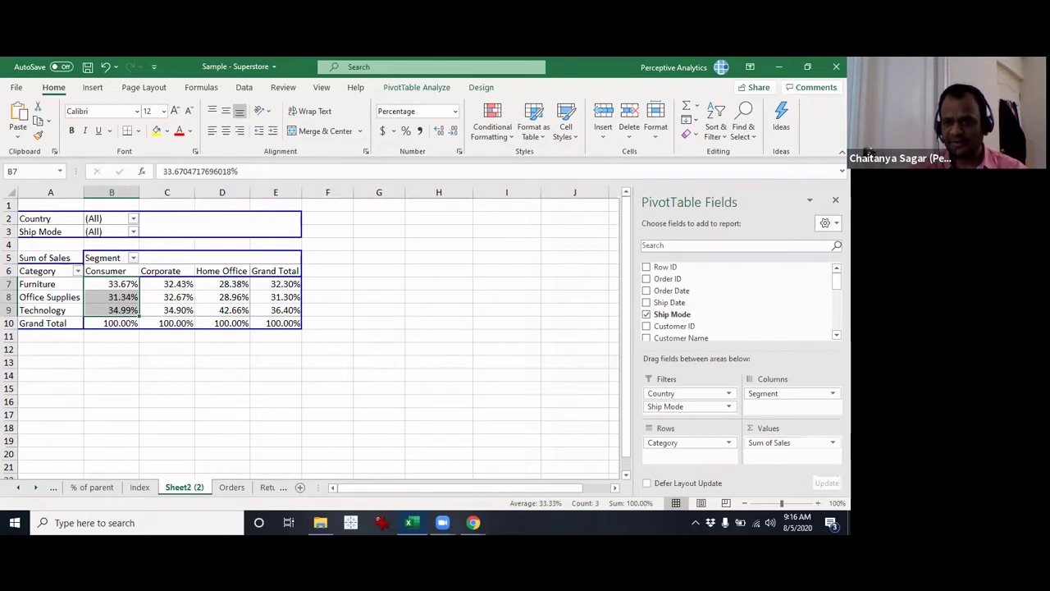
Show the Sales values as % of Row Total.
left_click(800, 443)
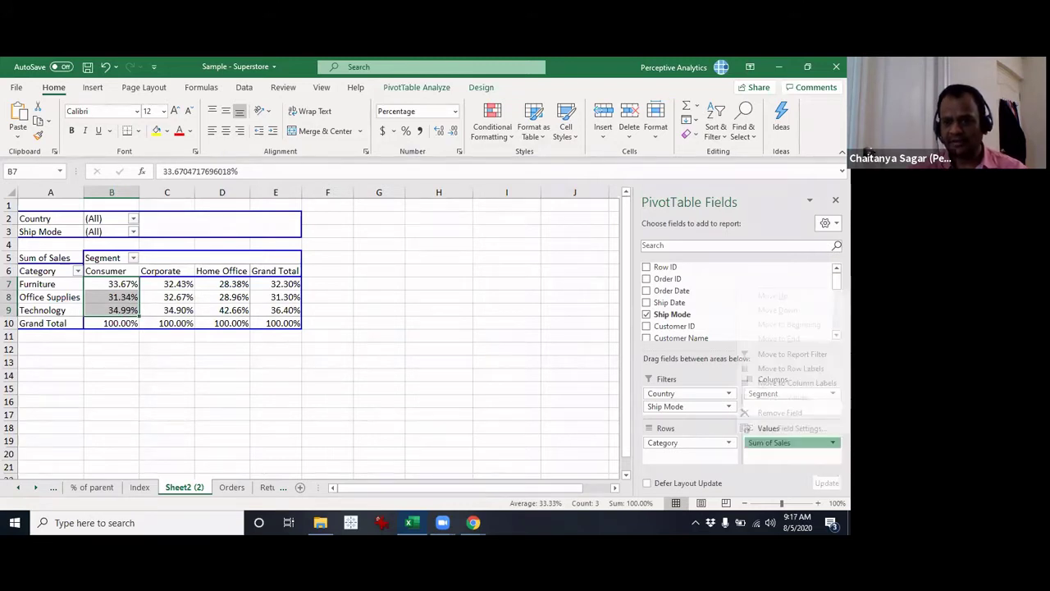
left_click(808, 430)
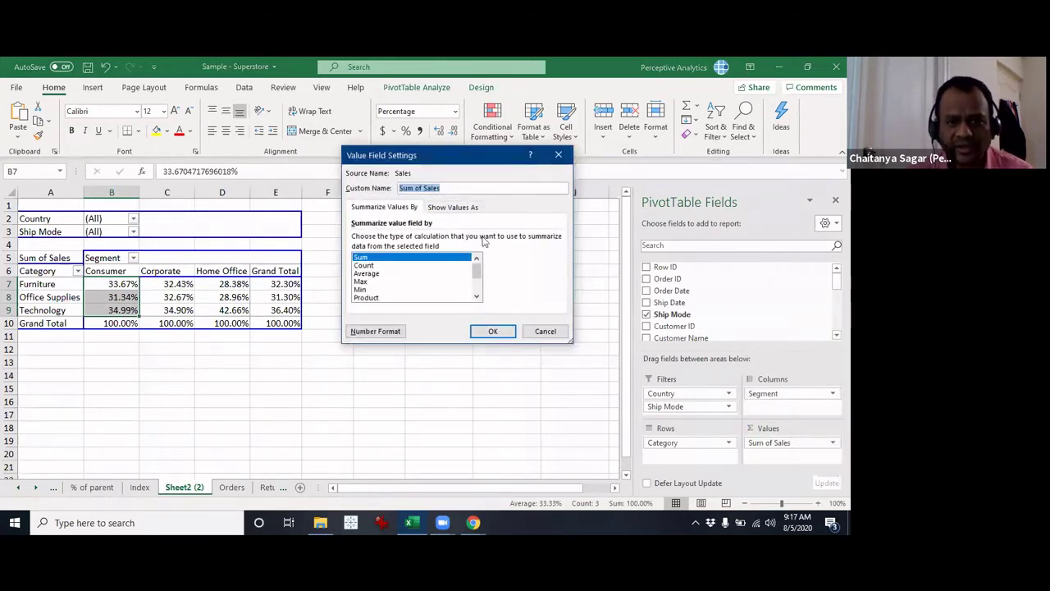
left_click(455, 208)
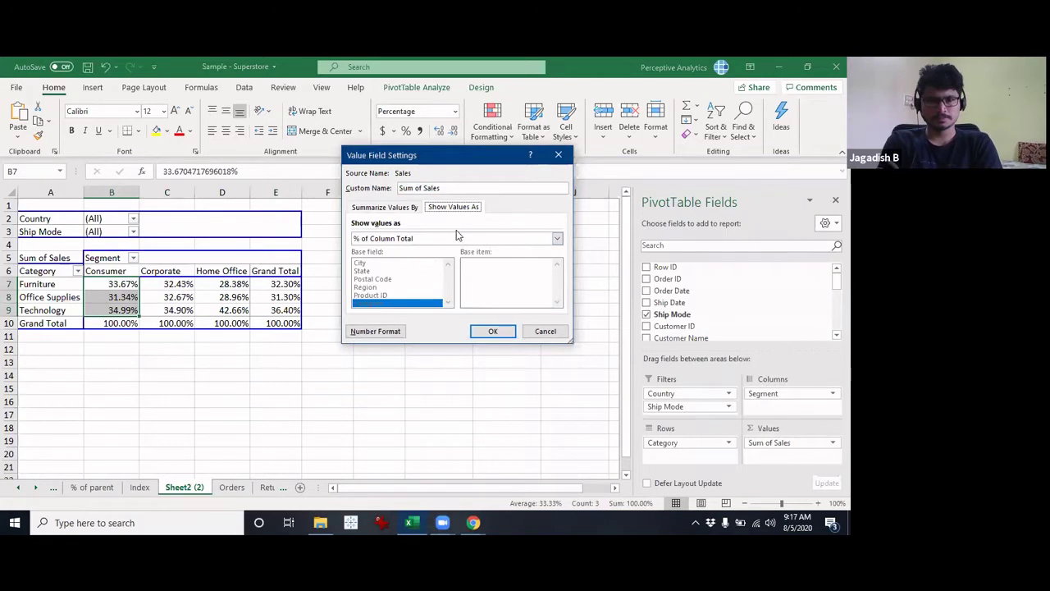
left_click(457, 238)
left_click(428, 274)
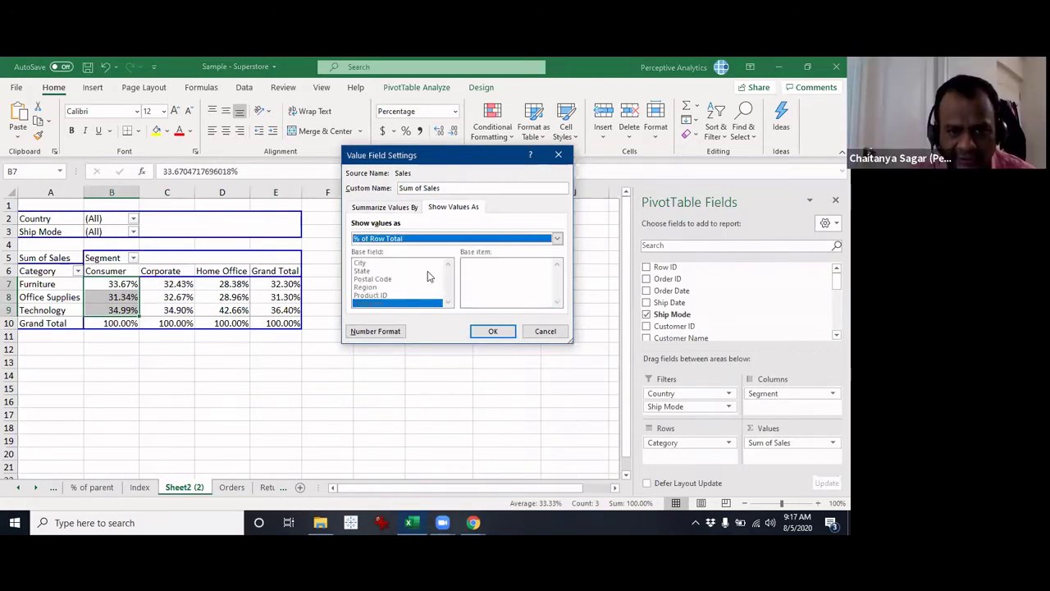
left_click(492, 331)
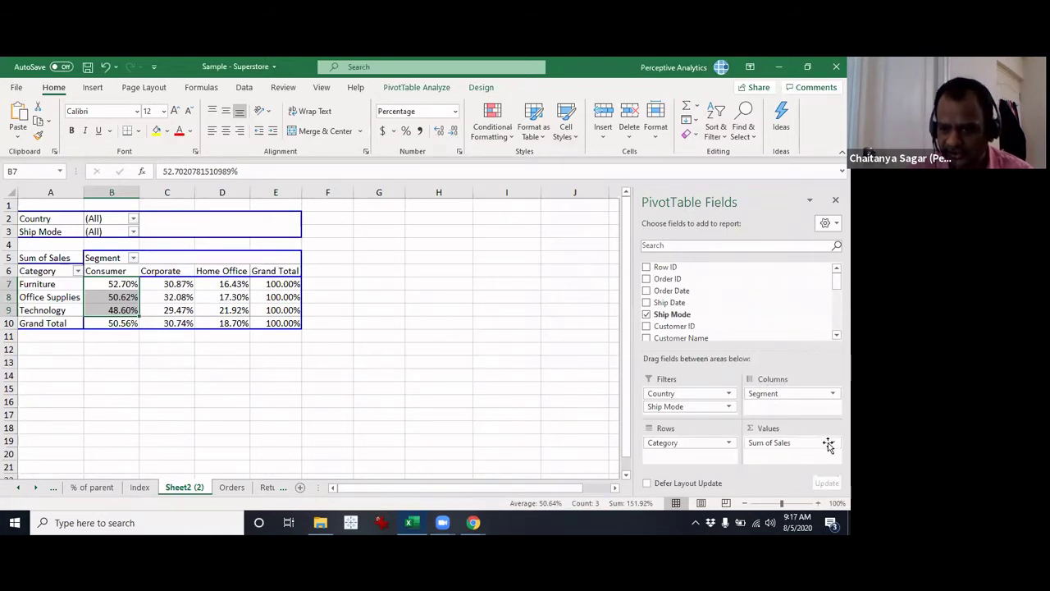
Show the Sales values as % Of the Furniture item in the Category field and compare the Consumer cells for each category.
left_click(771, 443)
left_click(787, 429)
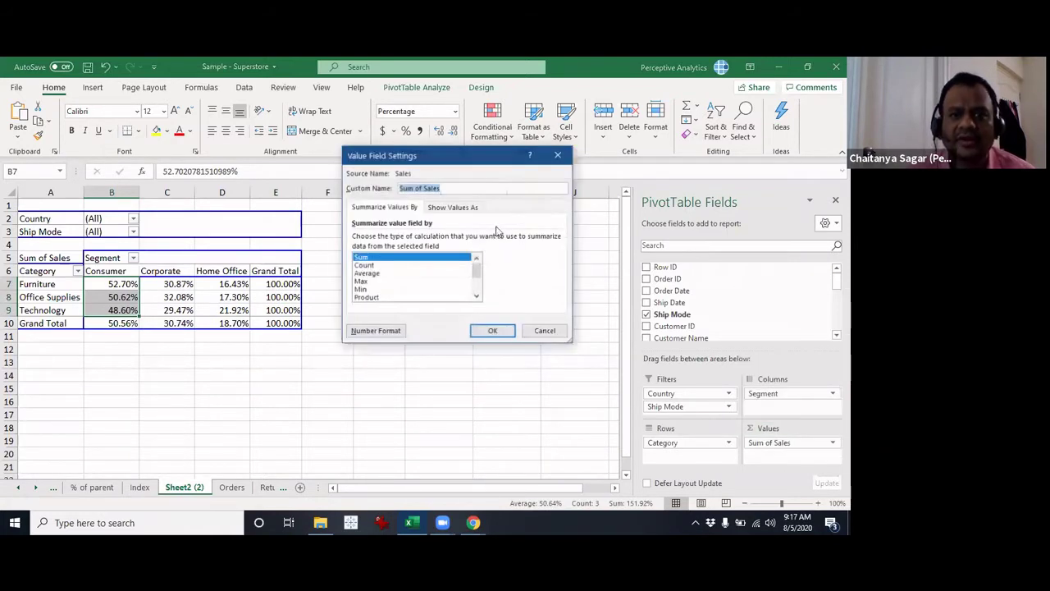
left_click(471, 207)
left_click(427, 238)
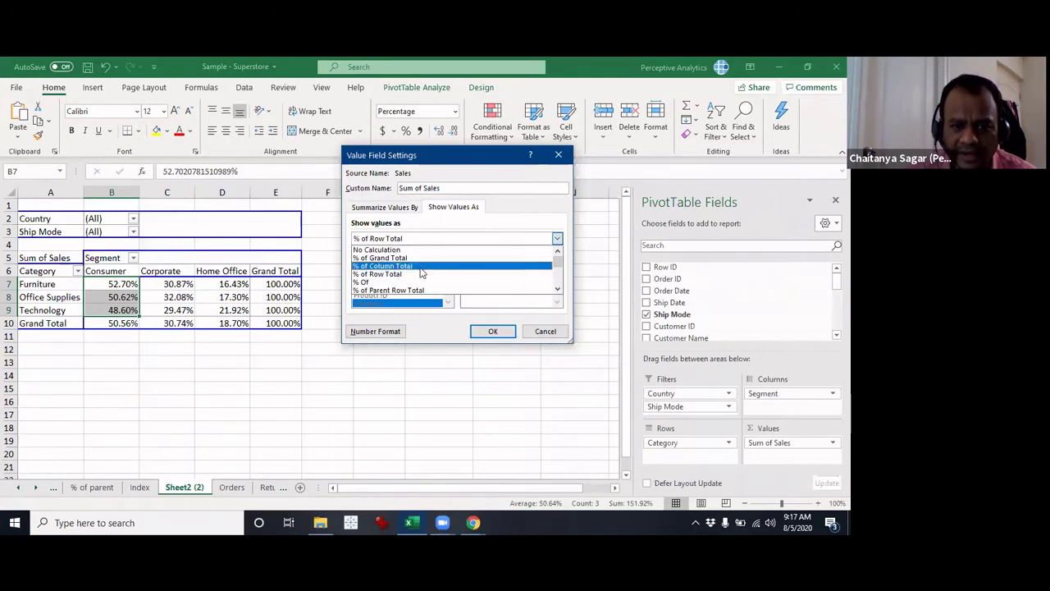
left_click(411, 283)
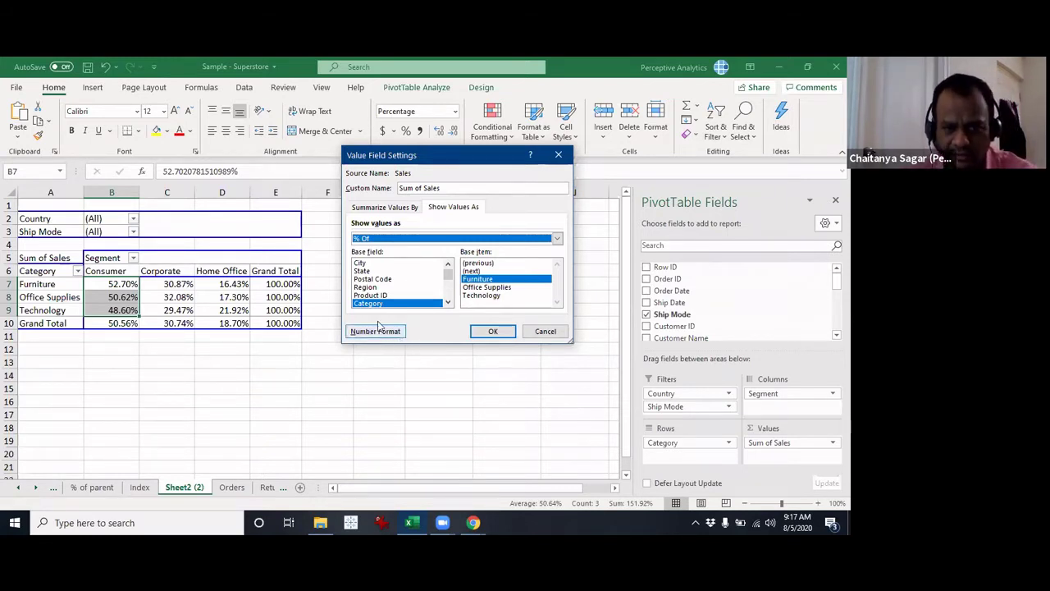
left_click(490, 289)
left_click(476, 279)
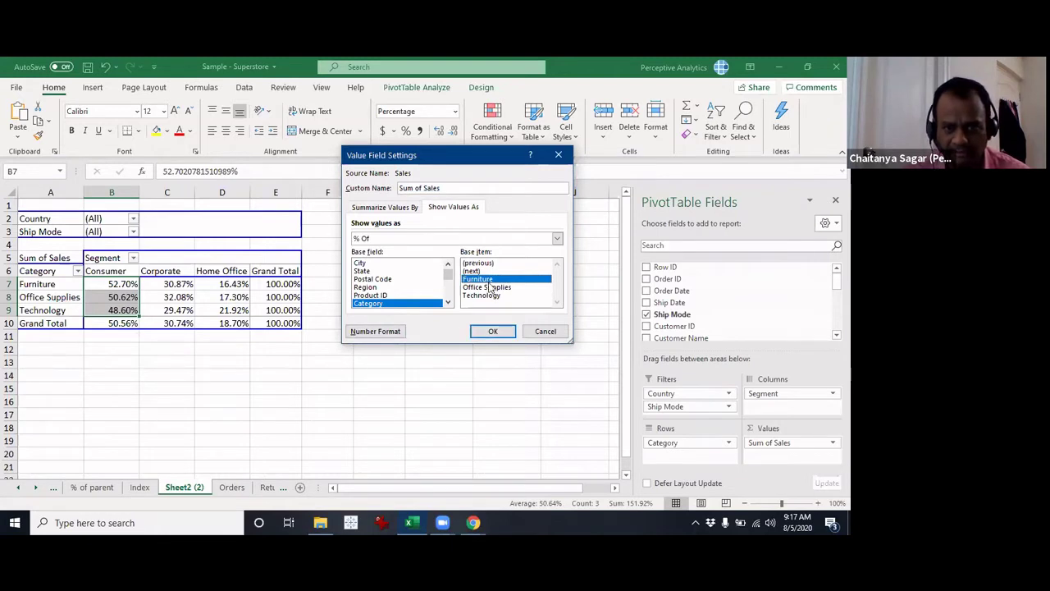
left_click(492, 331)
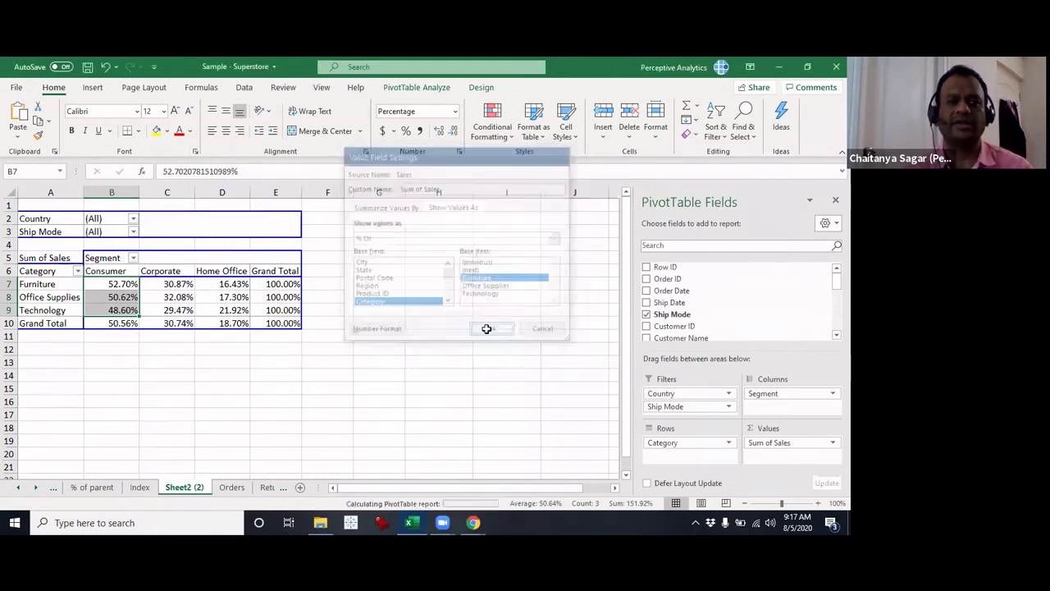
left_click(130, 285)
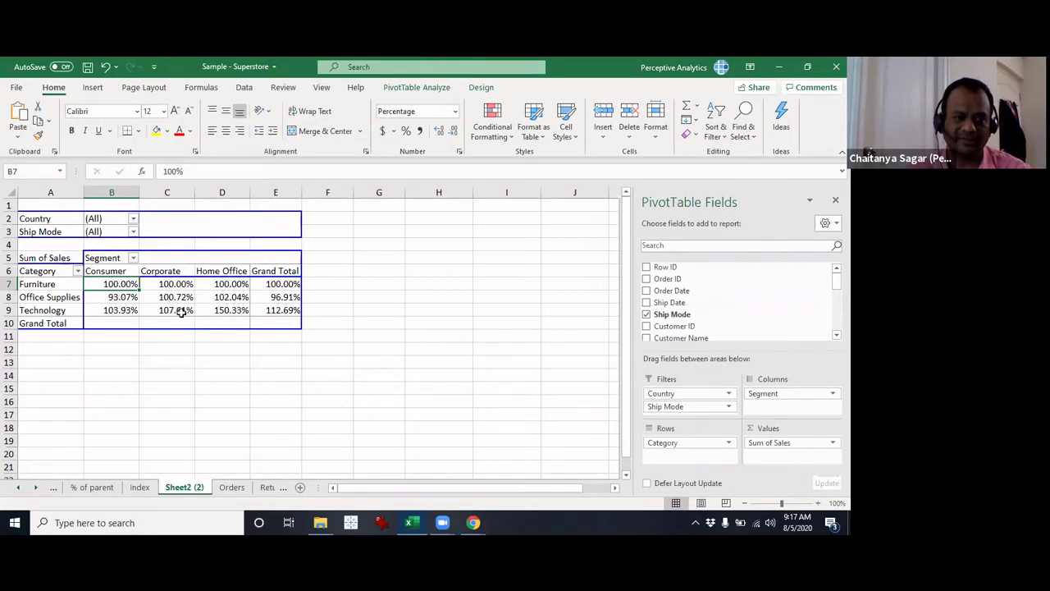
left_click(121, 298)
left_click(121, 310)
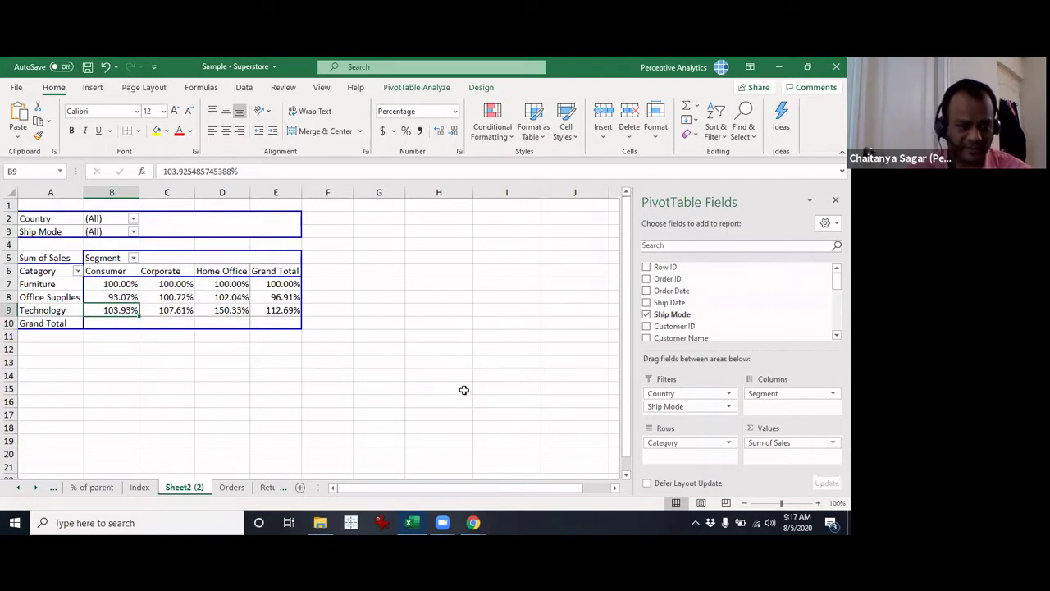
Look at the % of previous and Index sheets and return to Sheet2 (2).
left_click(18, 487)
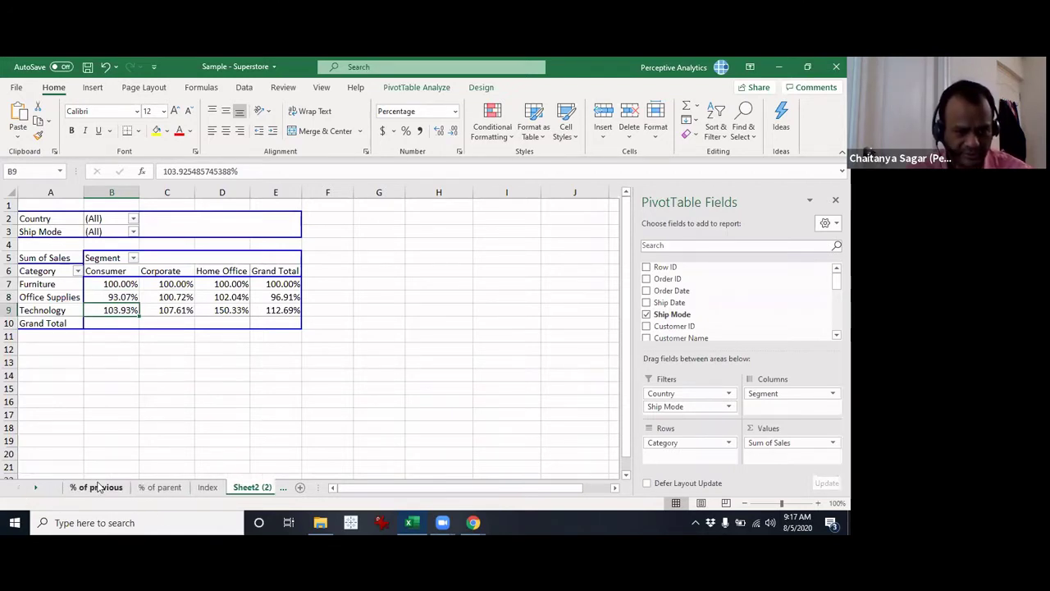
left_click(96, 488)
left_click(207, 487)
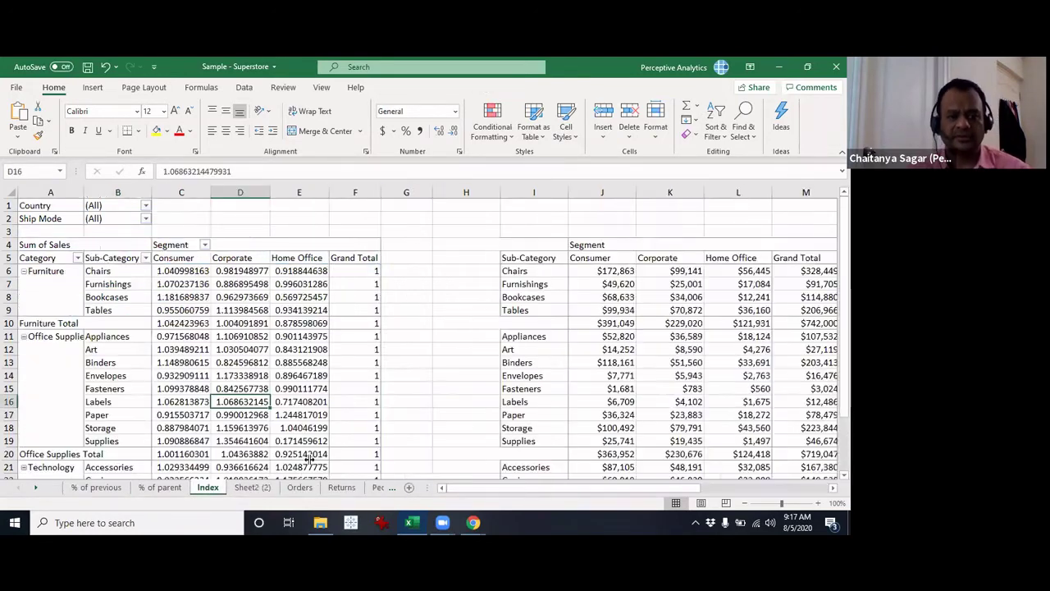
left_click(250, 489)
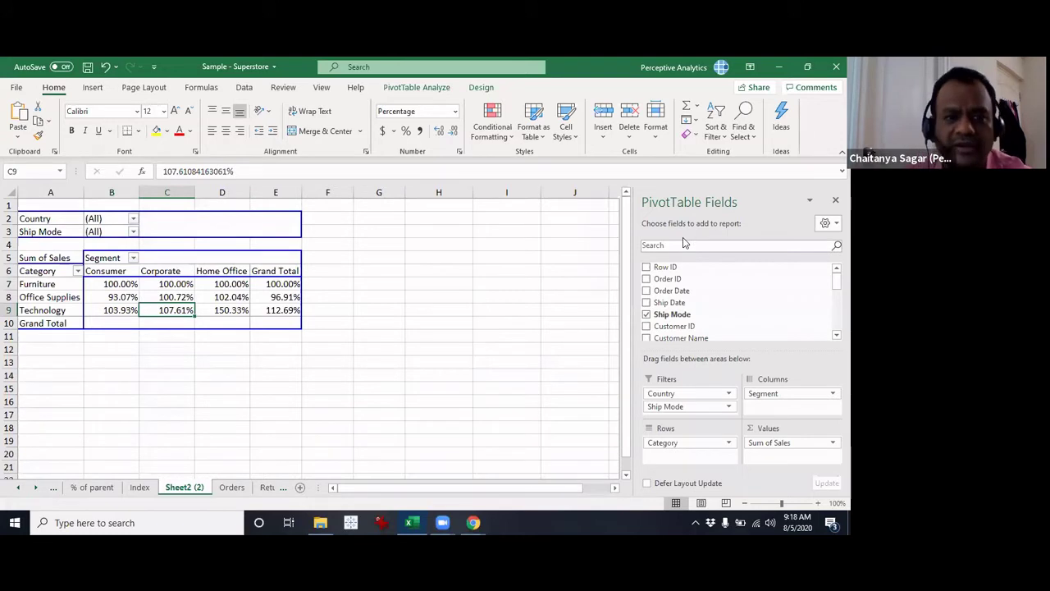
Review the % Of calculation's base field and base item in the Sales value field settings and accept them as they are.
left_click(832, 442)
left_click(787, 440)
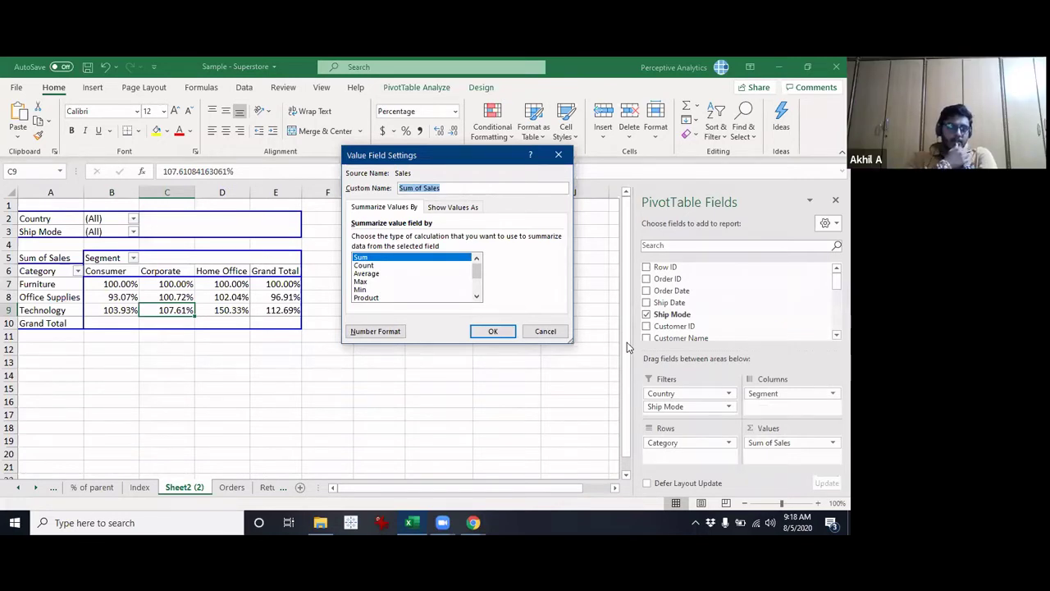
left_click(452, 208)
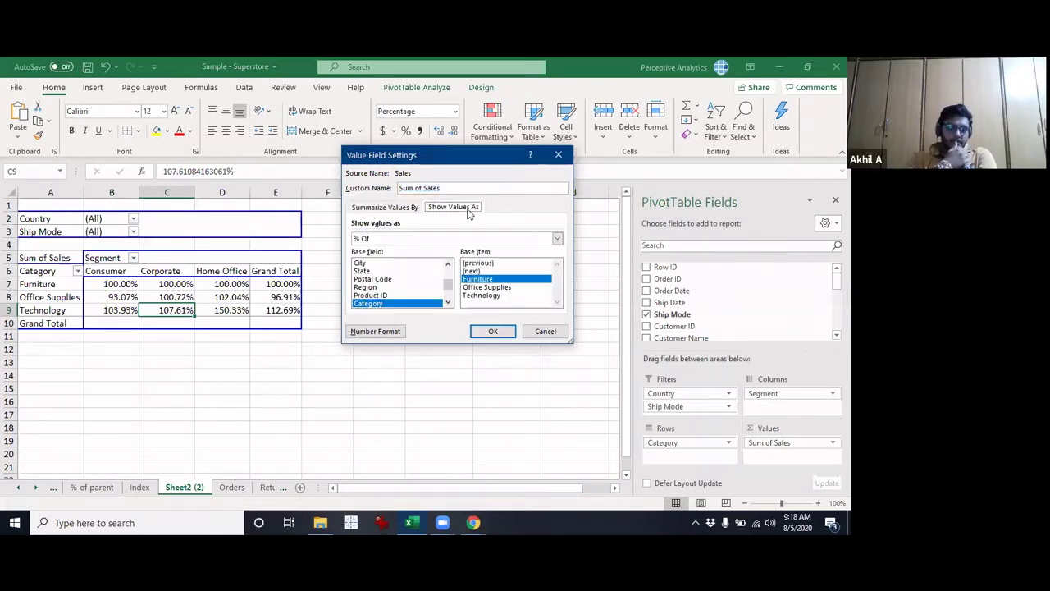
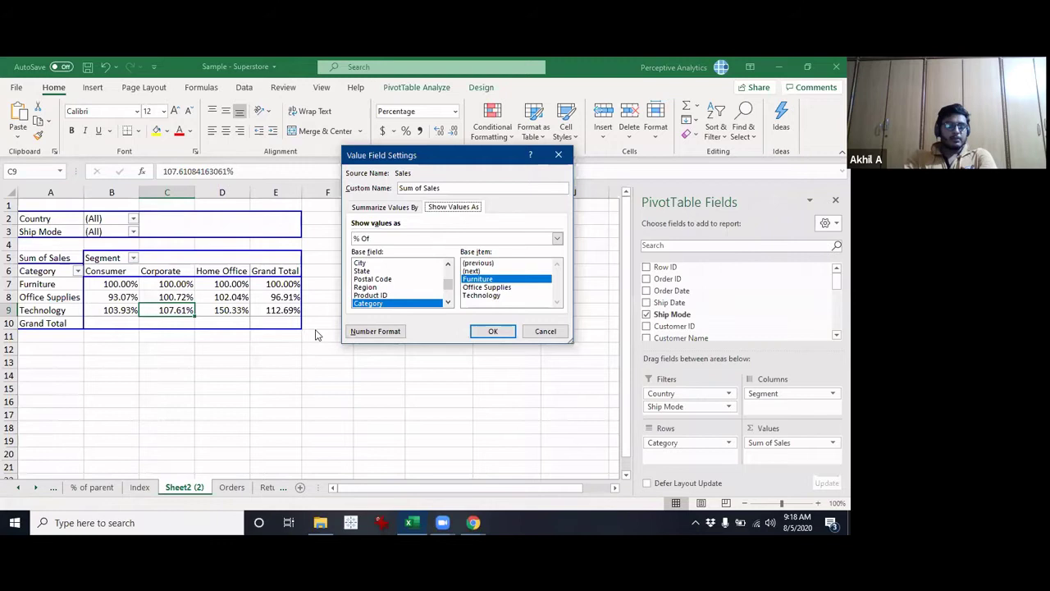
left_click(493, 332)
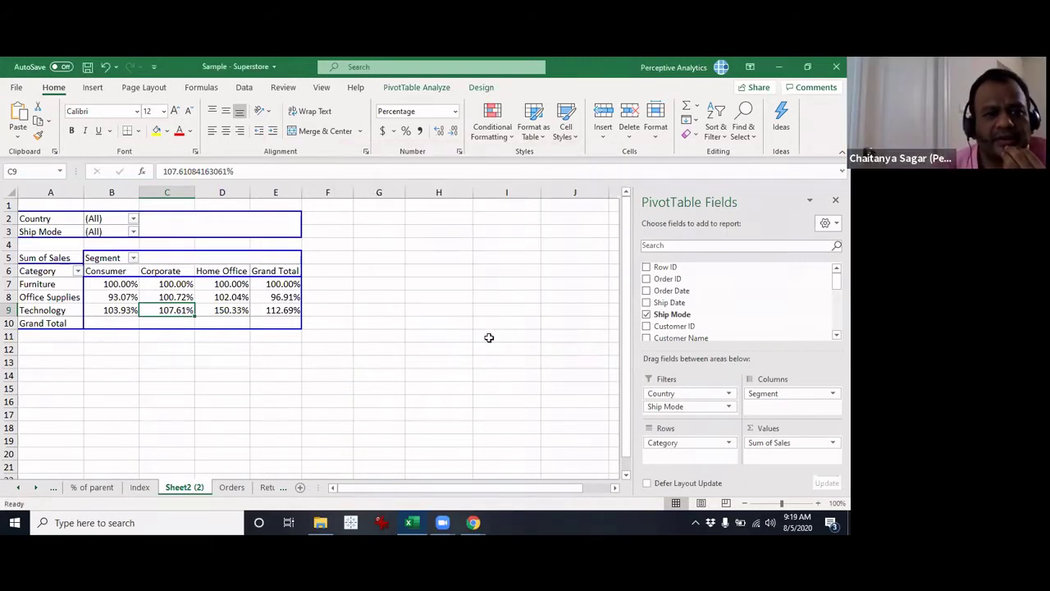
Turn off grand totals for rows in the PivotTable options.
left_click(206, 265)
left_click(400, 89)
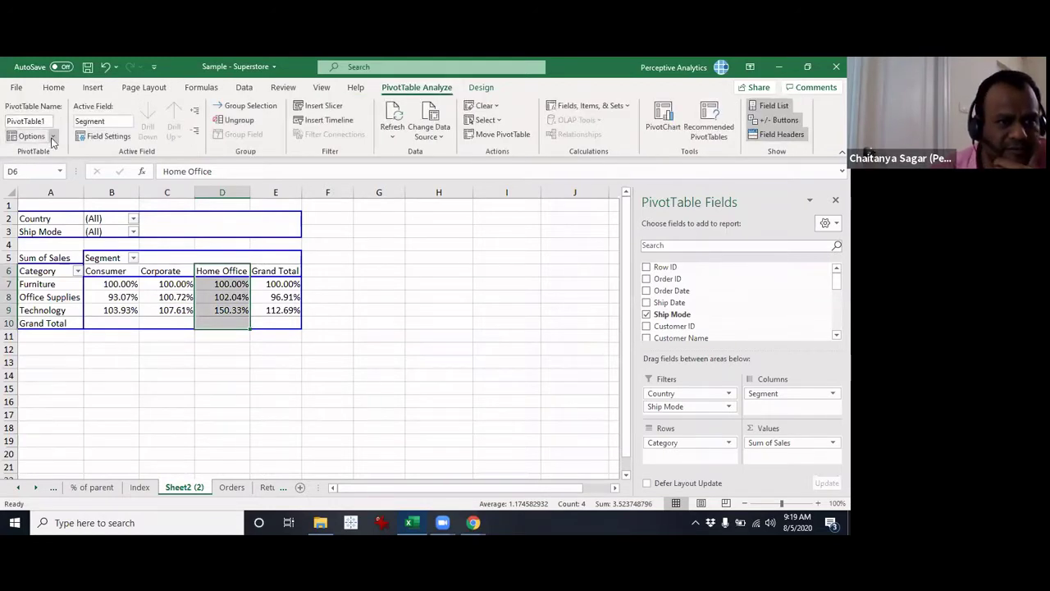
left_click(53, 137)
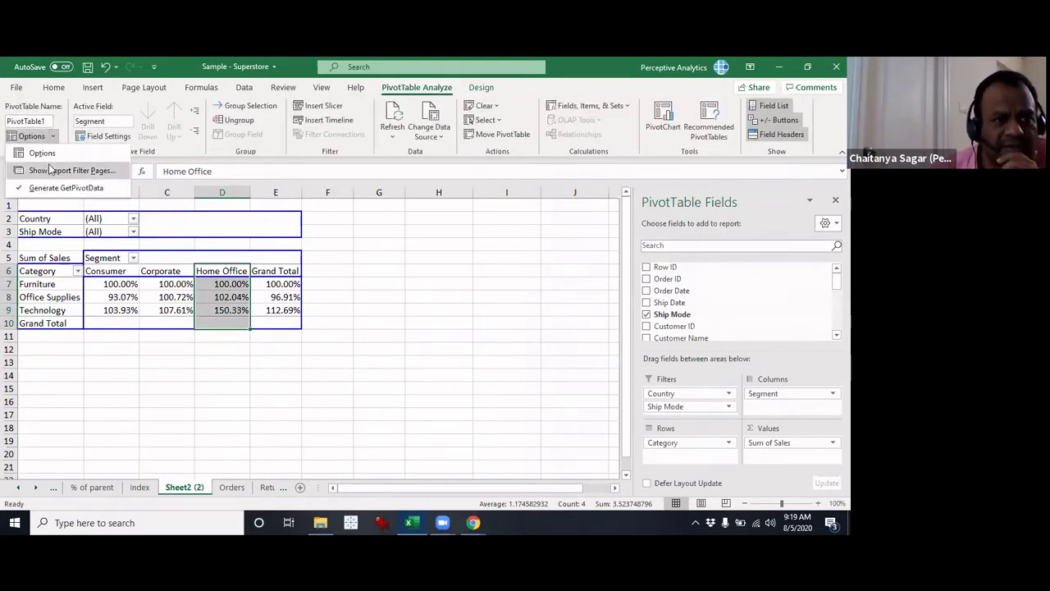
left_click(49, 153)
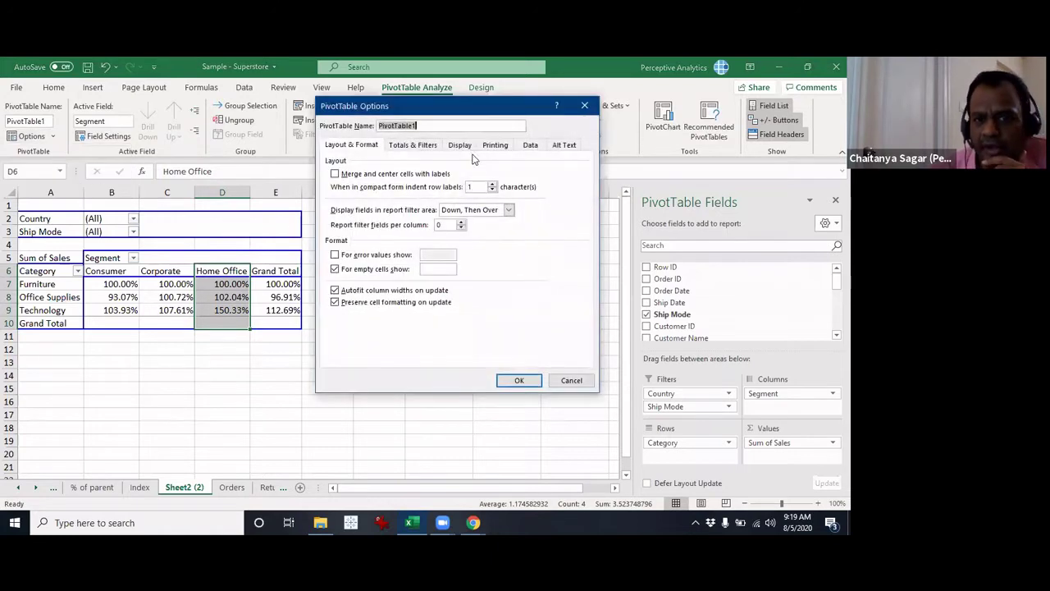
left_click(430, 147)
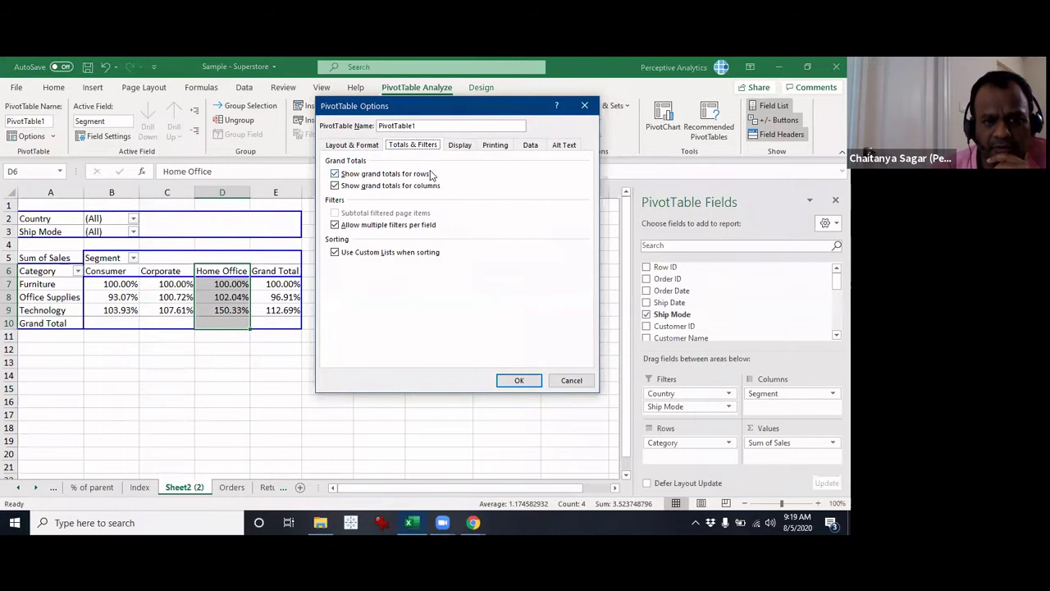
left_click(422, 176)
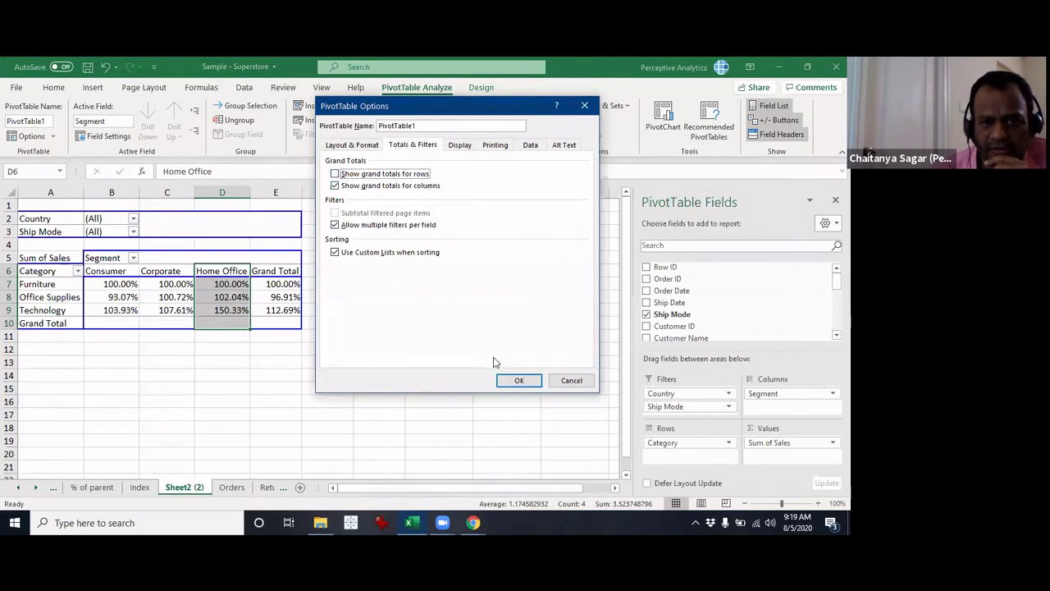
left_click(523, 382)
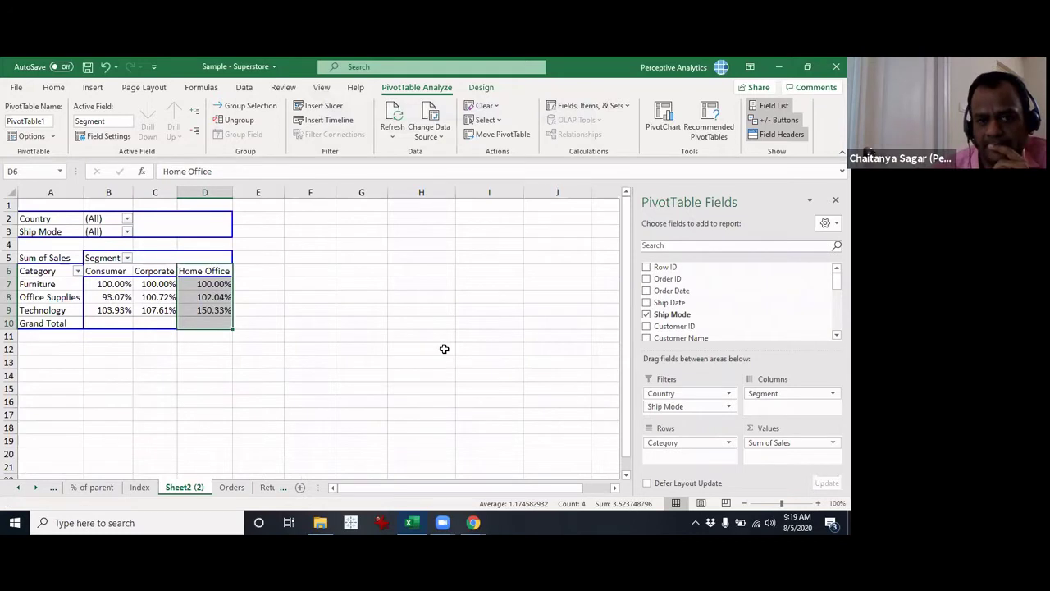
Turn grand totals for rows back on in the PivotTable options.
left_click(53, 136)
left_click(66, 154)
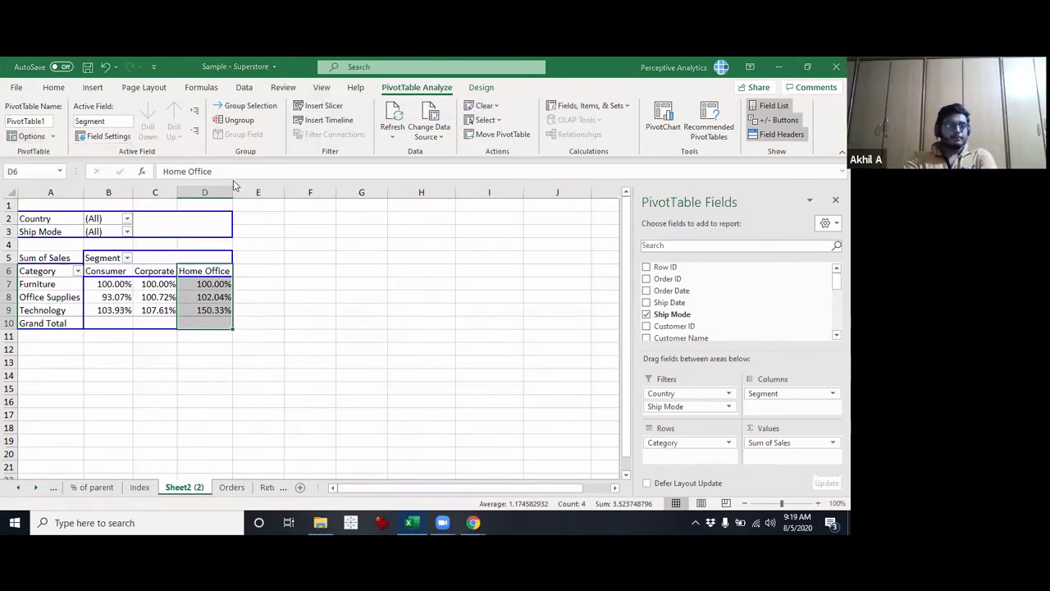
left_click(422, 147)
left_click(361, 174)
left_click(525, 380)
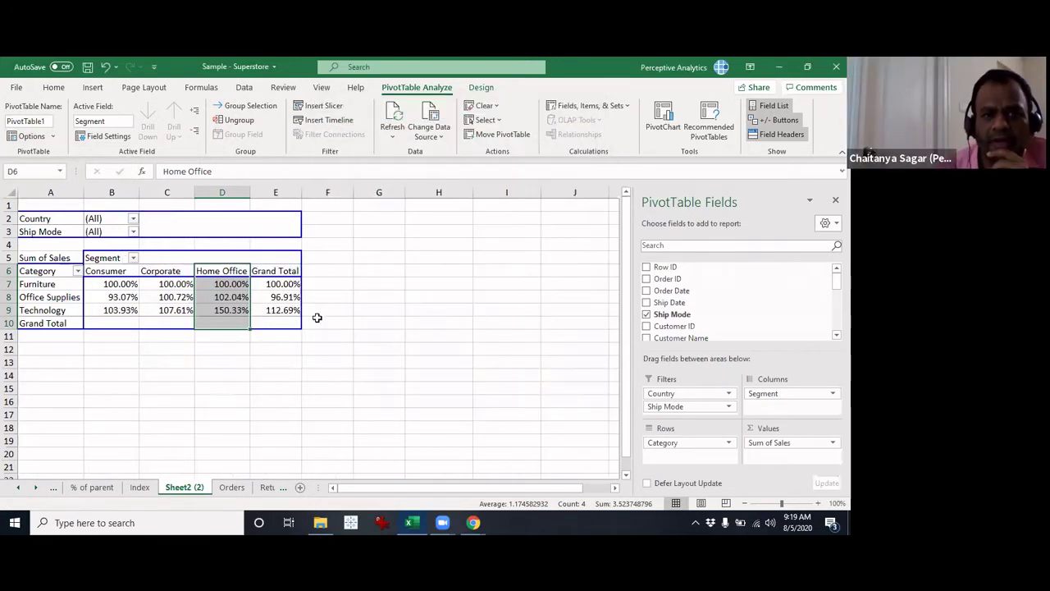
Change the base item of the Sales % Of calculation to Office Supplies and inspect the Office Supplies row.
left_click(287, 299)
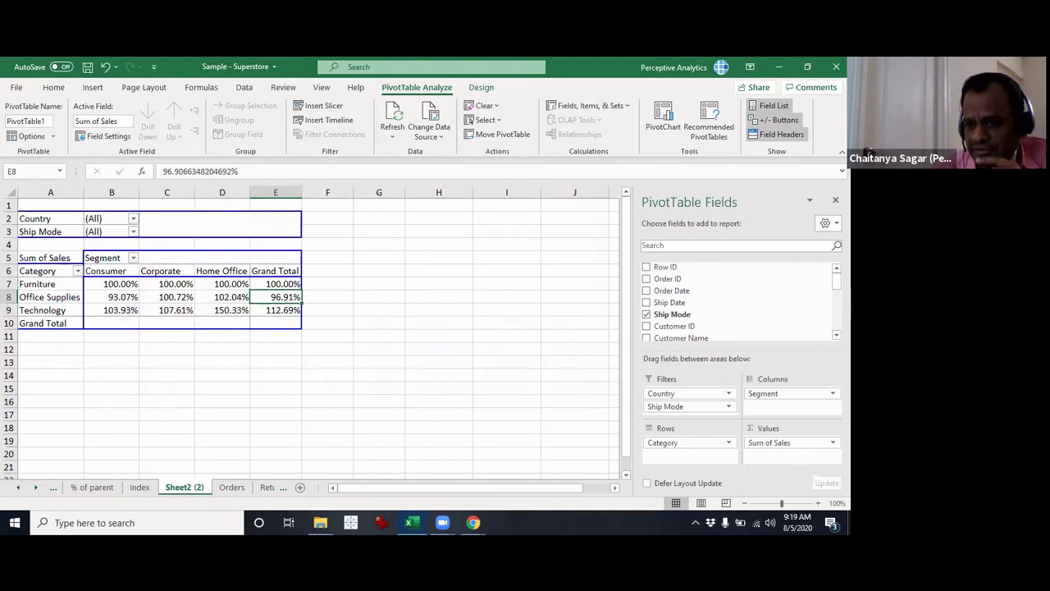
left_click(821, 443)
left_click(823, 440)
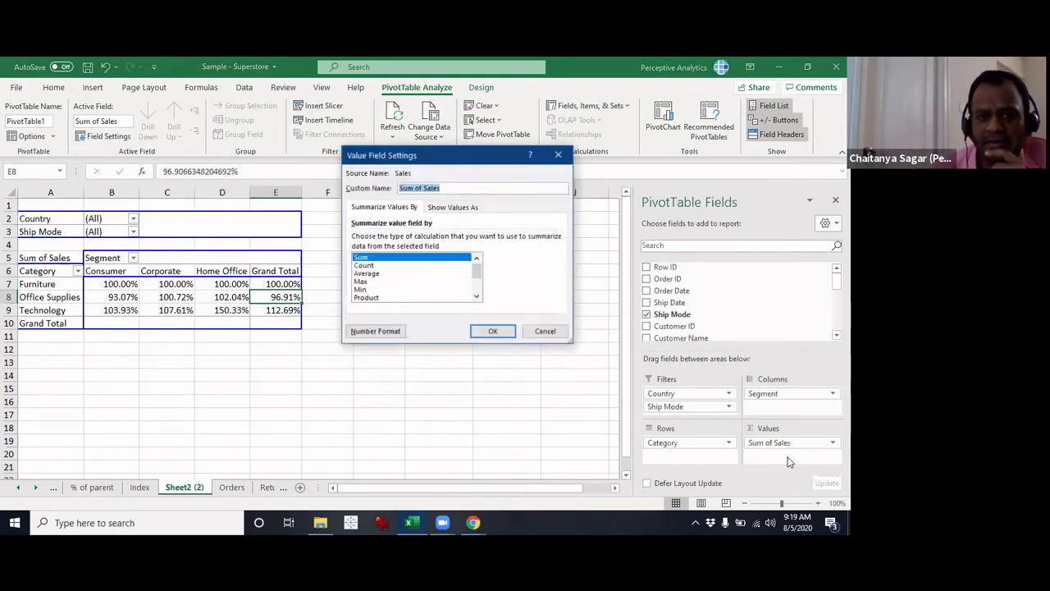
left_click(469, 212)
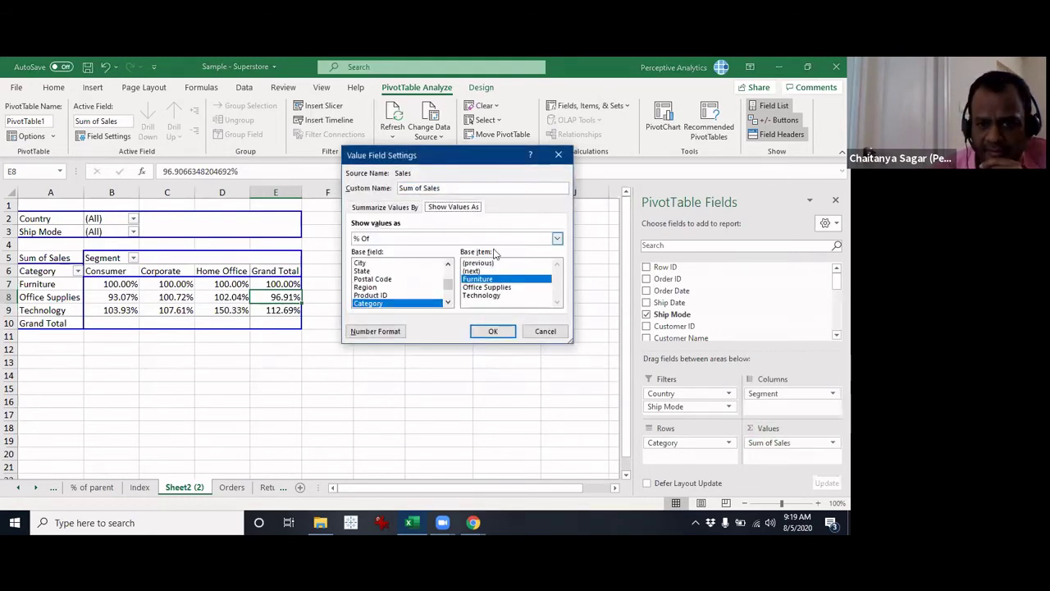
left_click(492, 287)
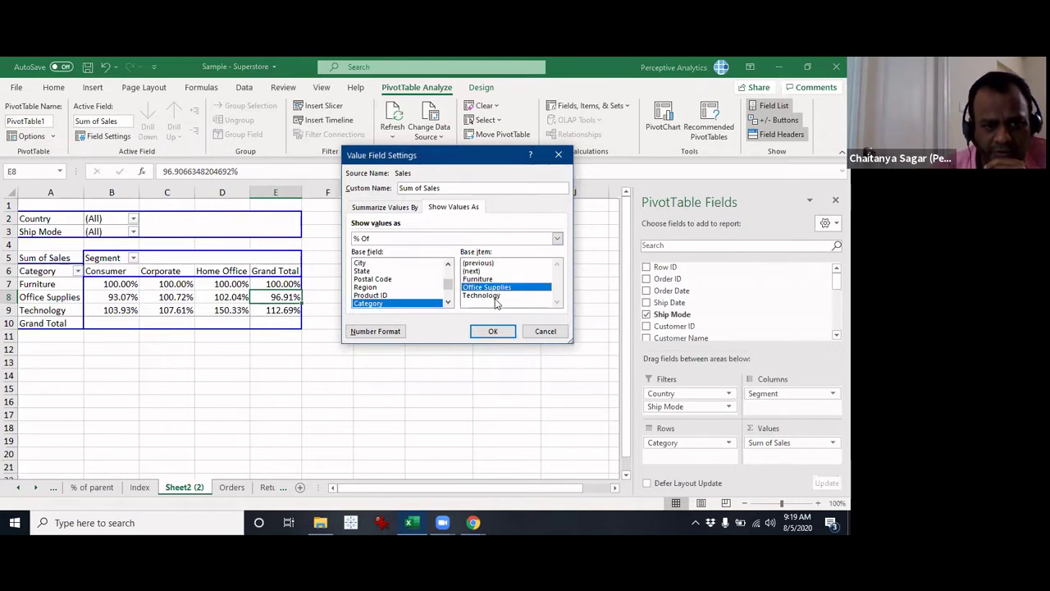
left_click(493, 331)
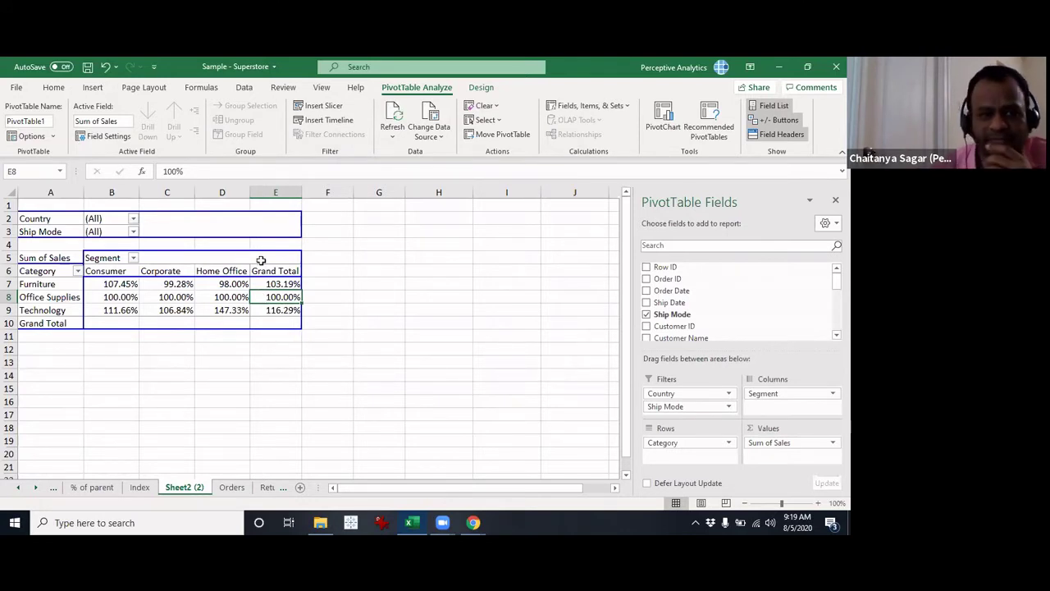
left_click(121, 297)
left_click(188, 299)
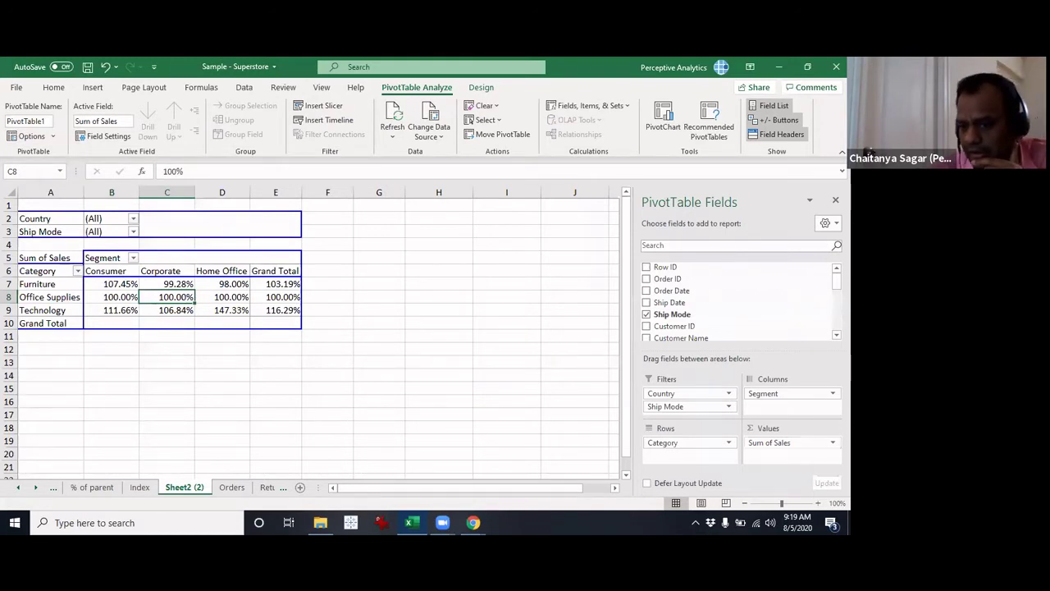
Change the base item of the Sales % Of calculation to (previous) and inspect the Consumer value for Office Supplies.
left_click(812, 442)
left_click(812, 428)
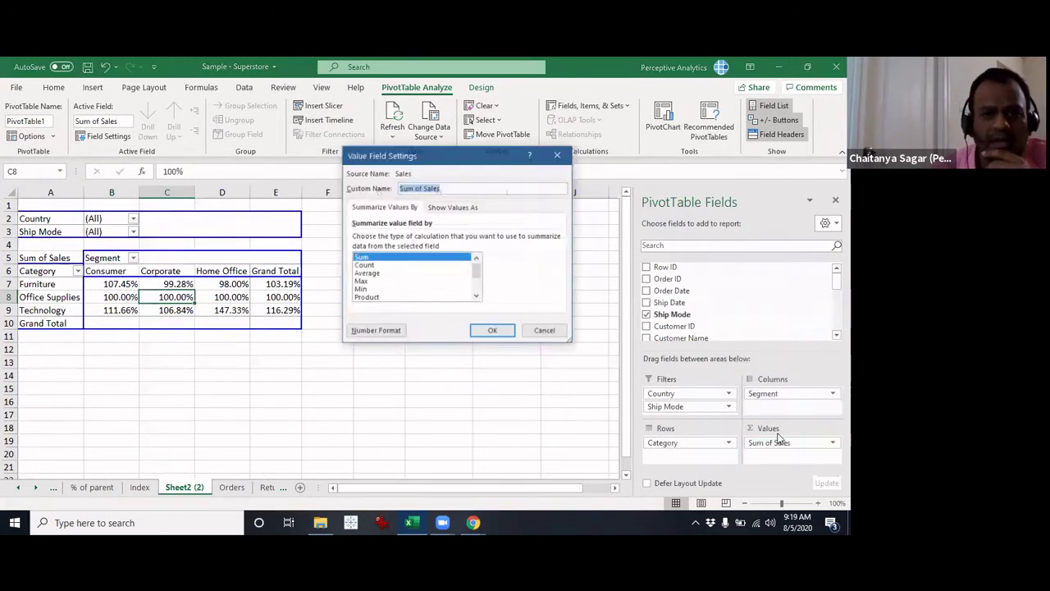
left_click(453, 207)
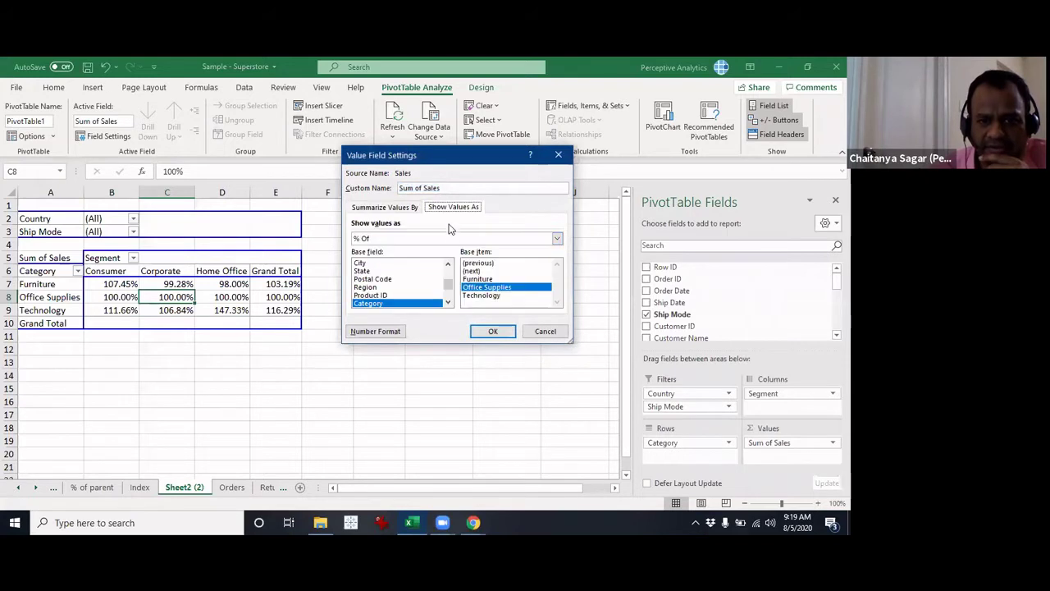
left_click(493, 263)
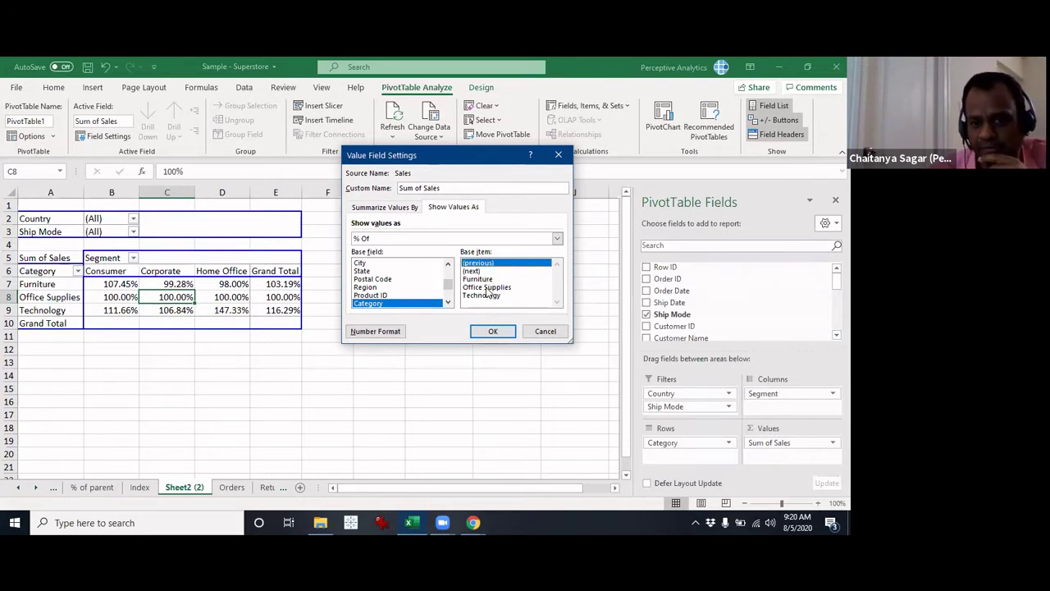
left_click(494, 331)
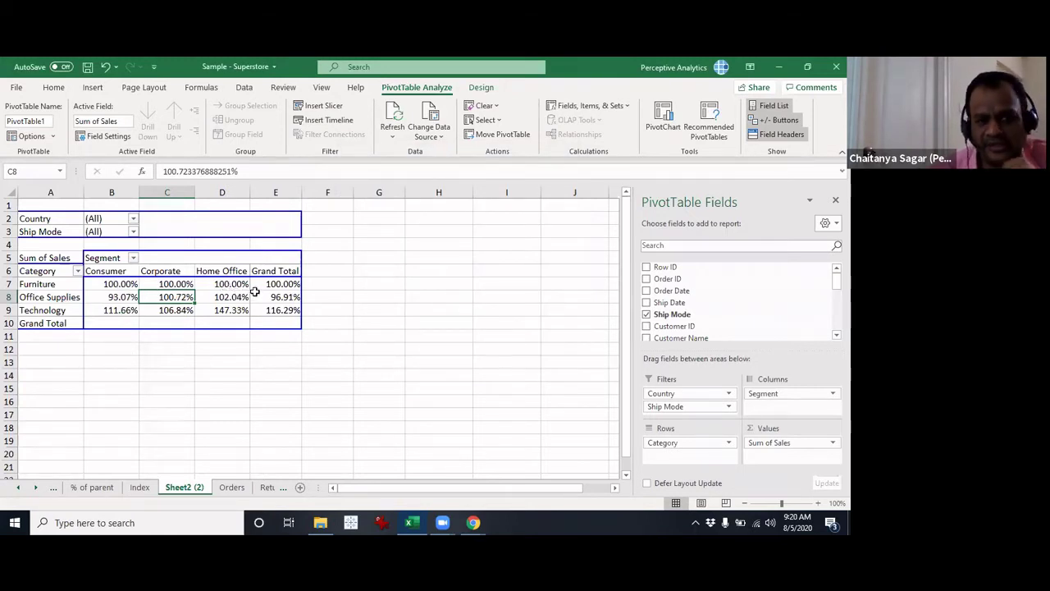
left_click(127, 298)
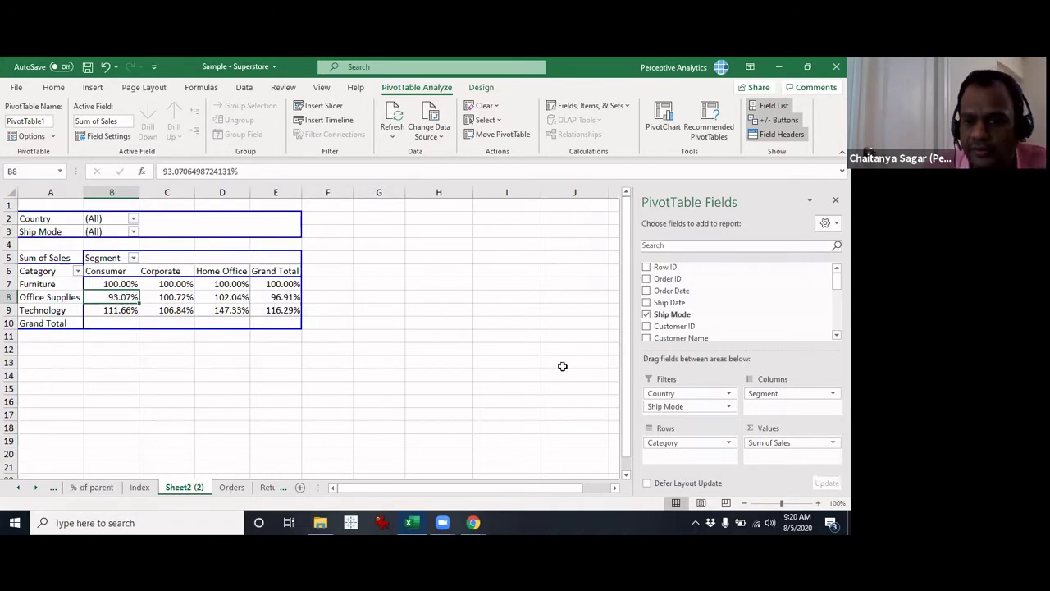
Set the Sales value field to show values with No Calculation.
left_click(830, 444)
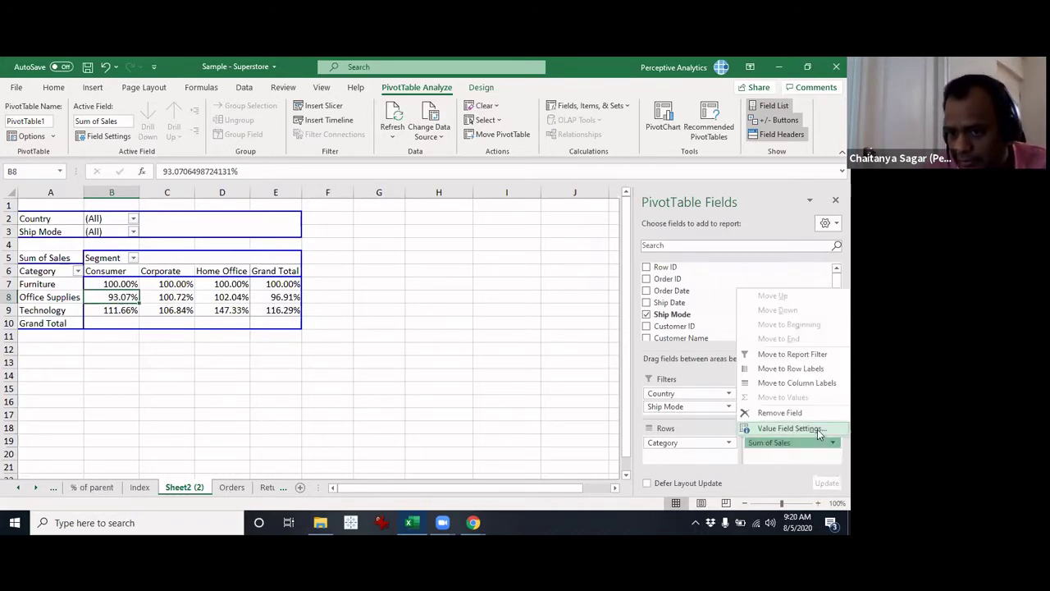
left_click(792, 454)
left_click(453, 207)
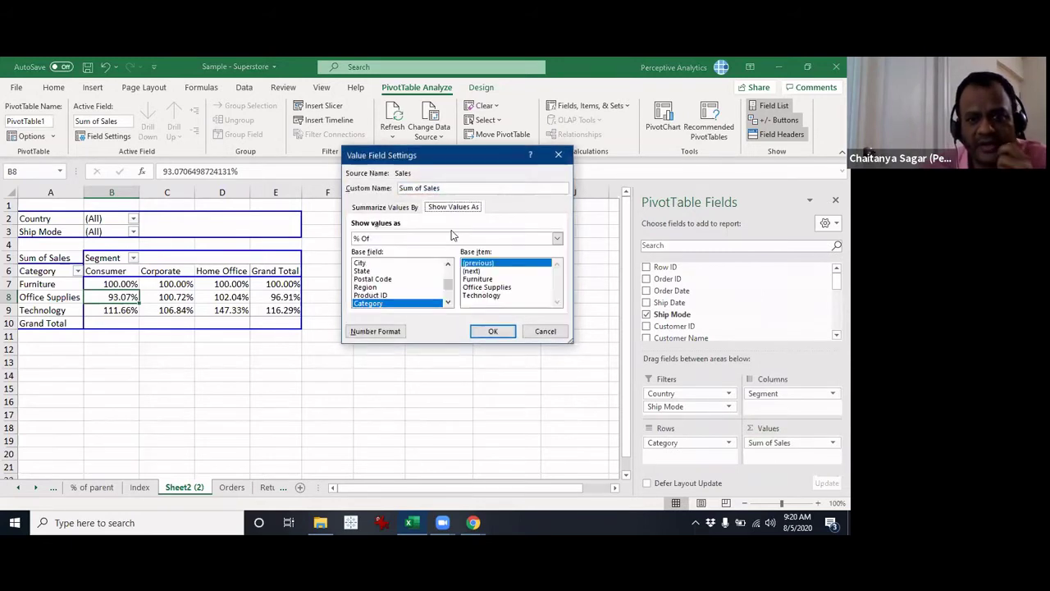
left_click(416, 239)
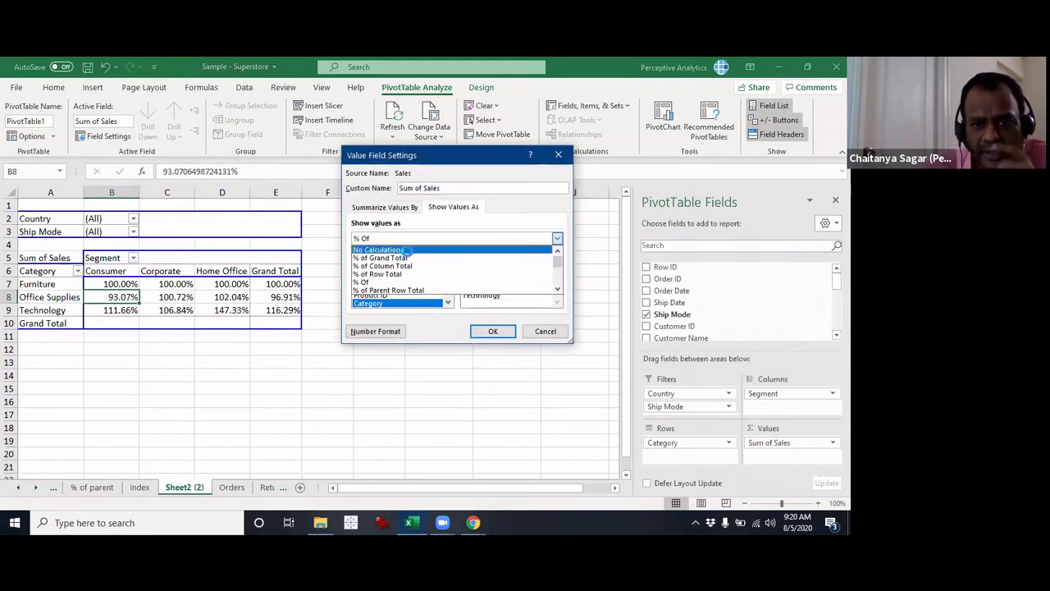
left_click(406, 250)
left_click(491, 331)
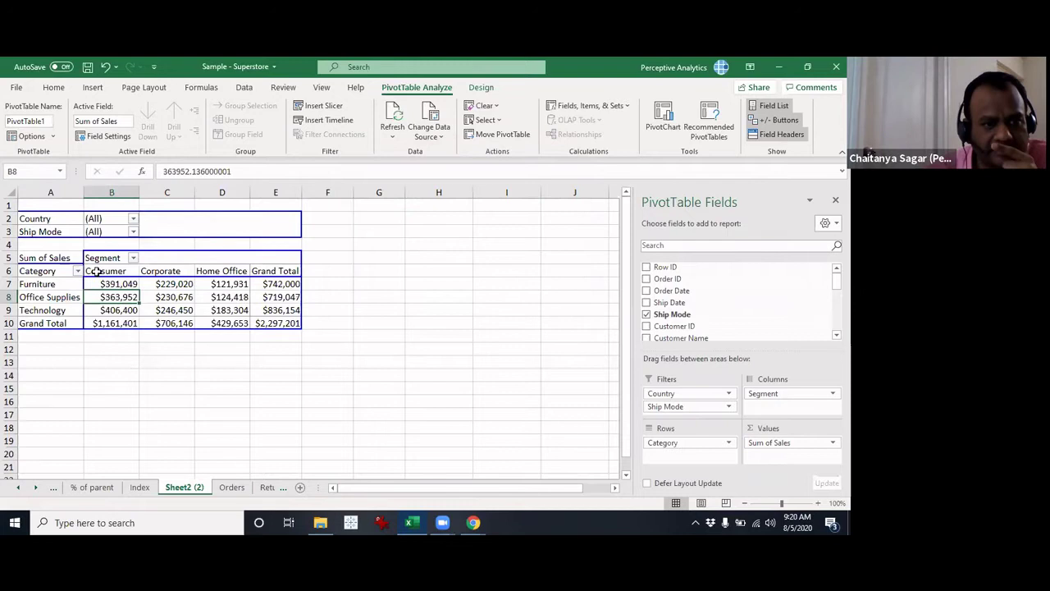
Copy the pivot table range A6:E10 and paste it beside the pivot table starting at cell H6.
left_click(266, 322)
left_click_drag(265, 322, 57, 275)
key("ctrl+c")
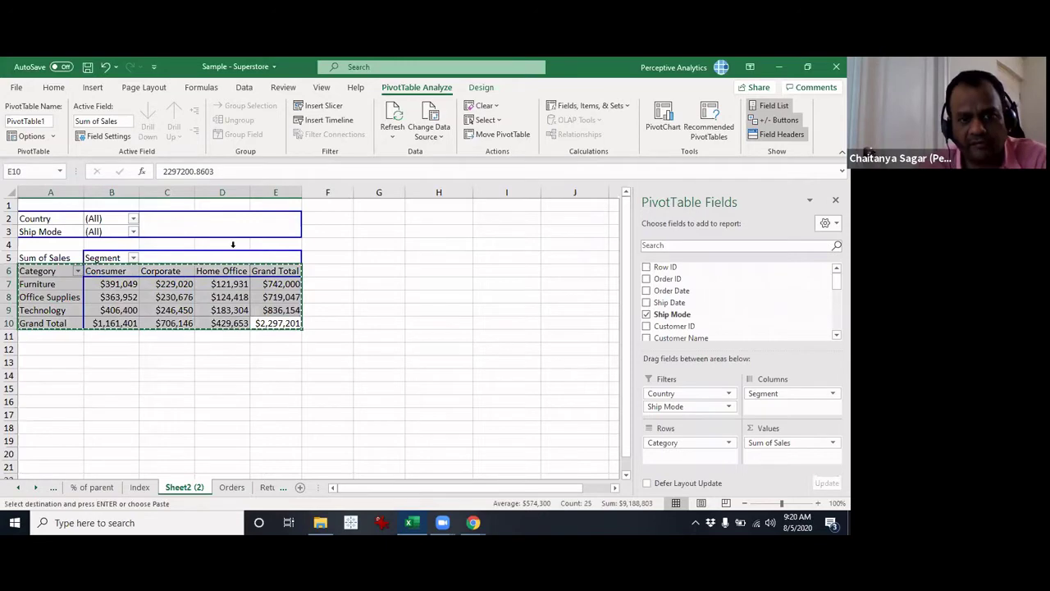
left_click(439, 269)
key("ctrl+v")
left_click(525, 363)
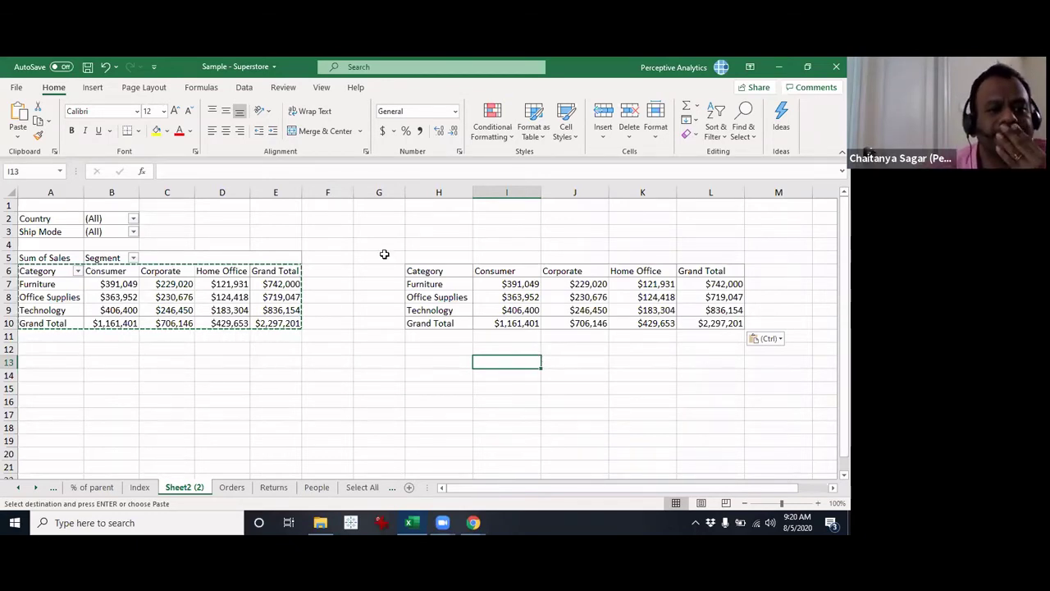
Show the Sales values as % Of, with Category as the base field and (previous) as the base item.
left_click(277, 283)
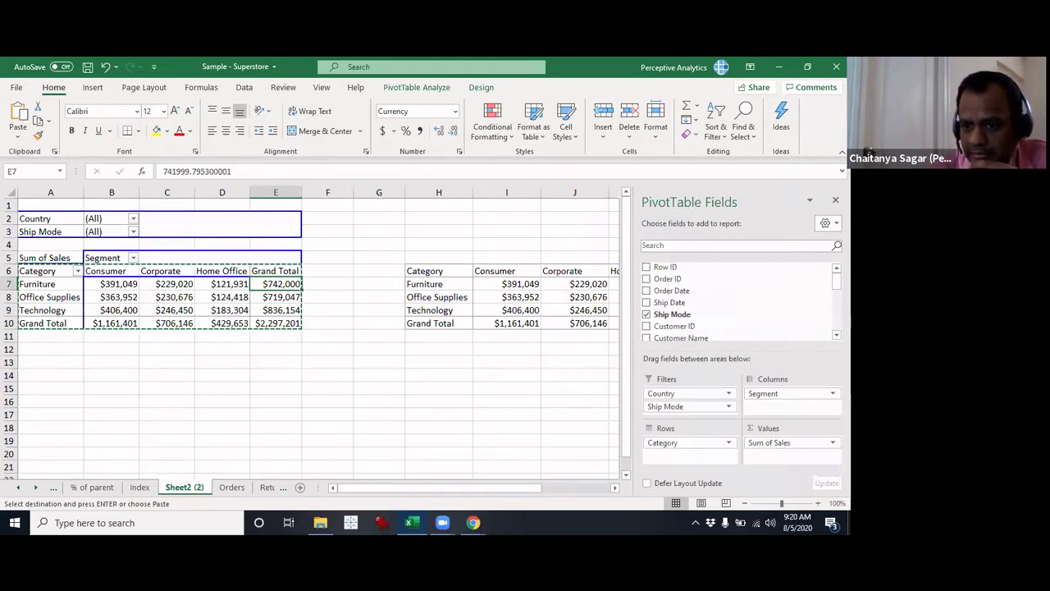
left_click(779, 442)
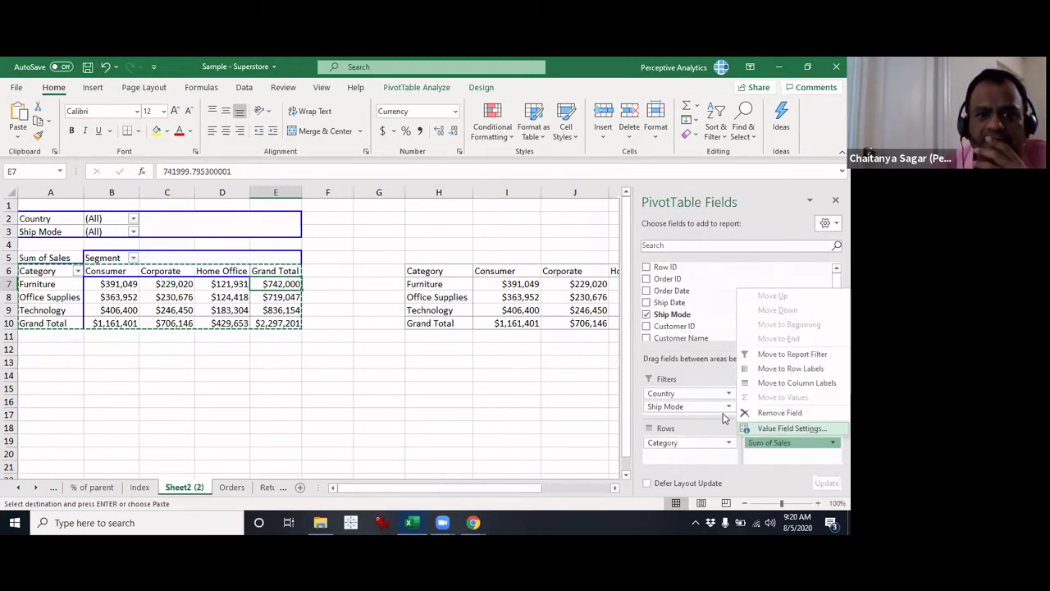
left_click(454, 207)
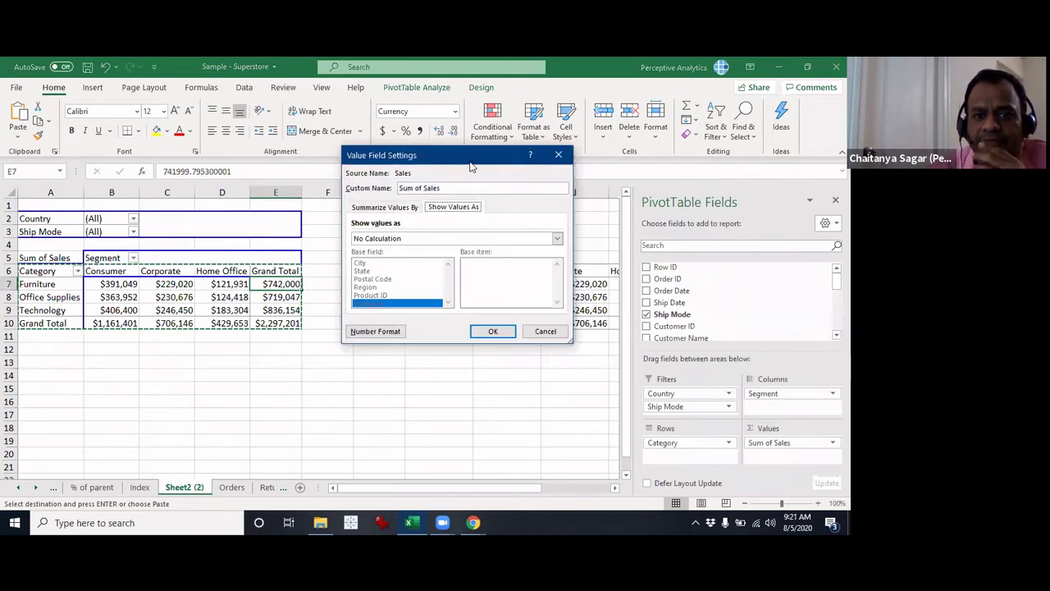
left_click_drag(449, 167, 413, 168)
left_click(382, 239)
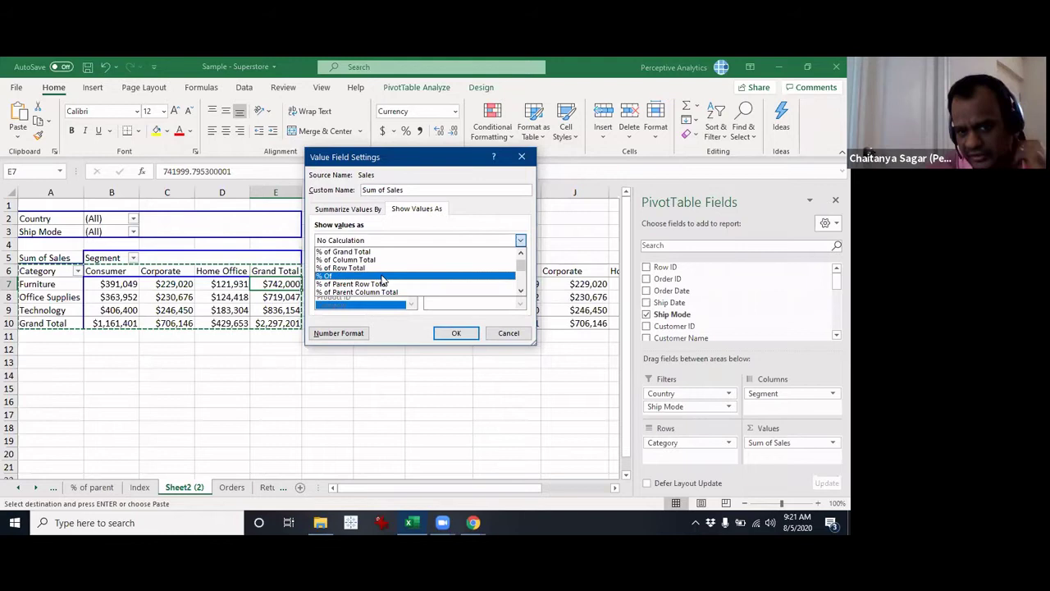
left_click(382, 276)
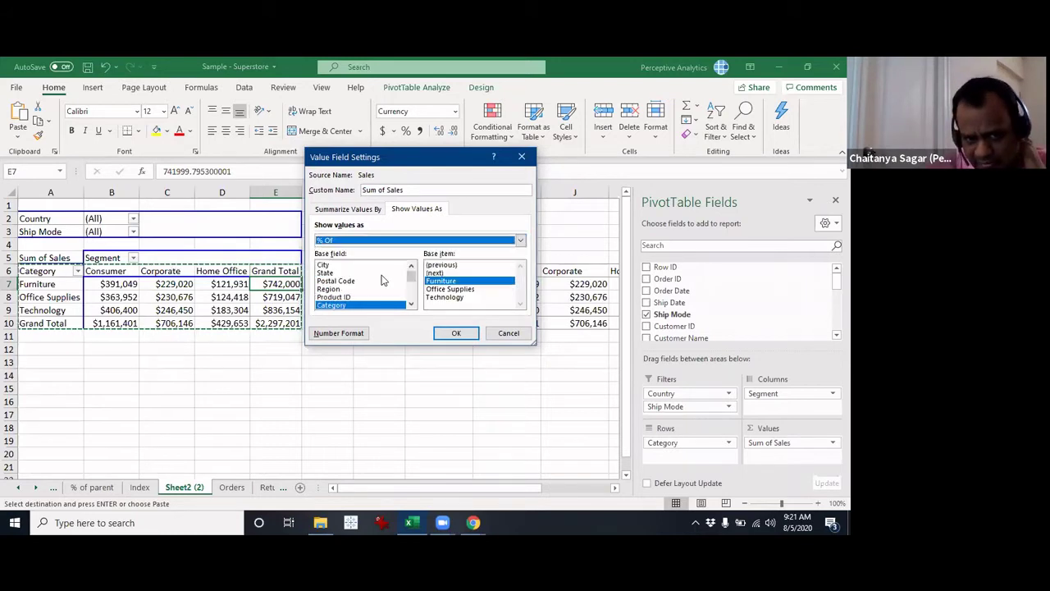
left_click(456, 265)
left_click(457, 334)
left_click(376, 297)
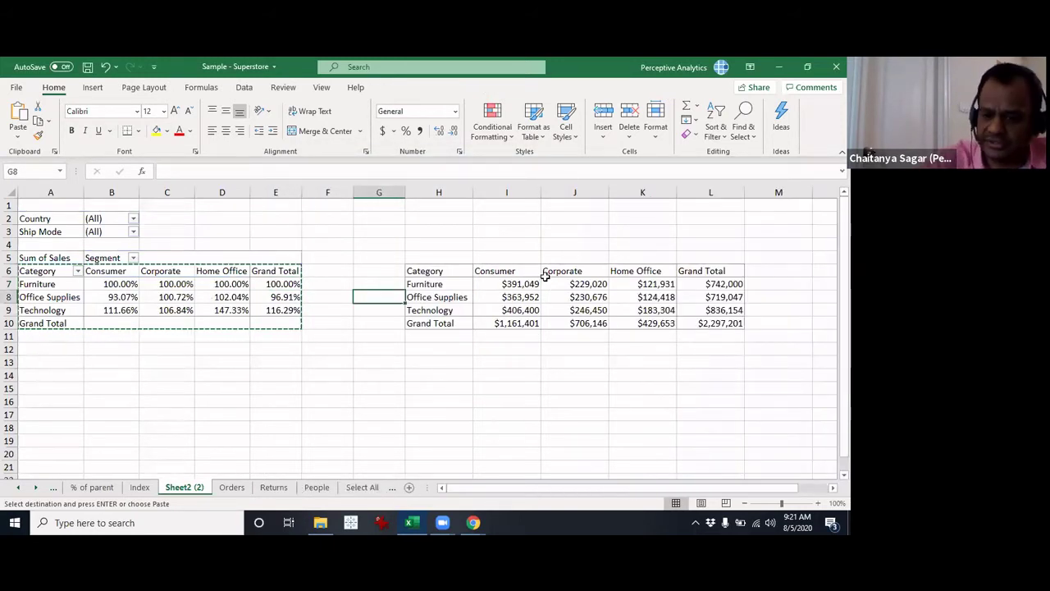
type("+")
key("Right")
key("Right")
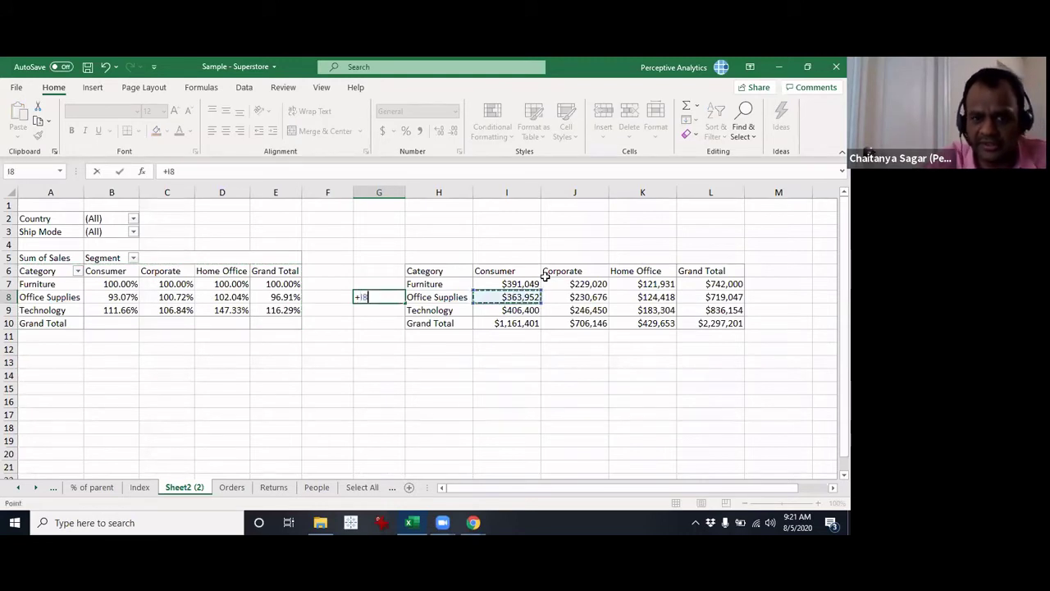
key("Escape")
Enter the formula =I8/I7 in cell G8 and format it as a percentage with two decimals.
type("=")
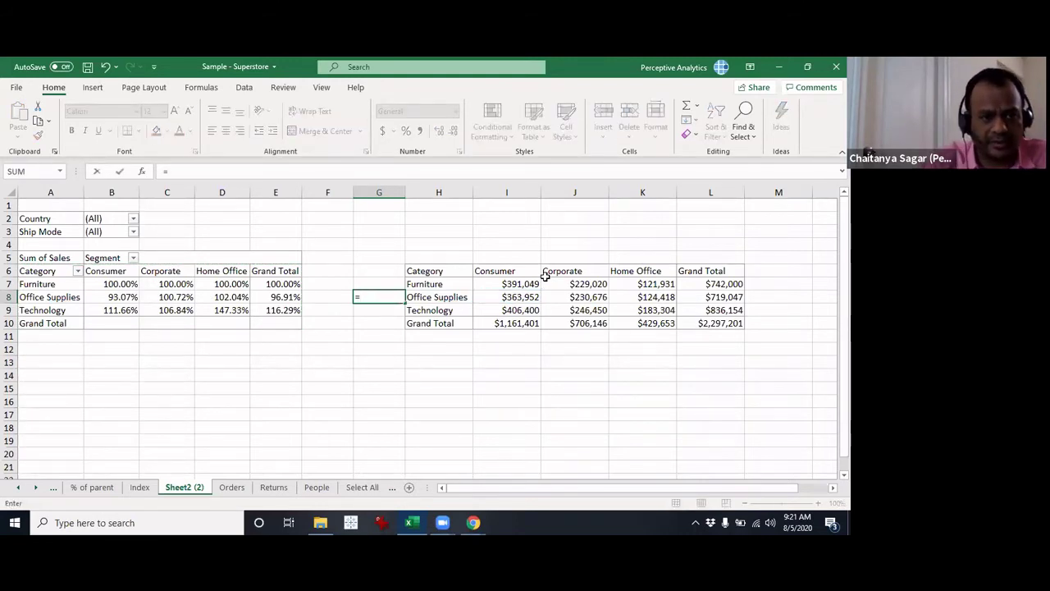
key("Right")
key("Right")
type("/")
key("Right")
key("Right")
key("Up")
key("Return")
key("Up")
key("ctrl+shift+5")
left_click(439, 131)
left_click(439, 131)
Copy the ratio formula from G8 down to G9 and check its cell references.
key("ctrl+c")
key("Down")
key("Return")
key("F2")
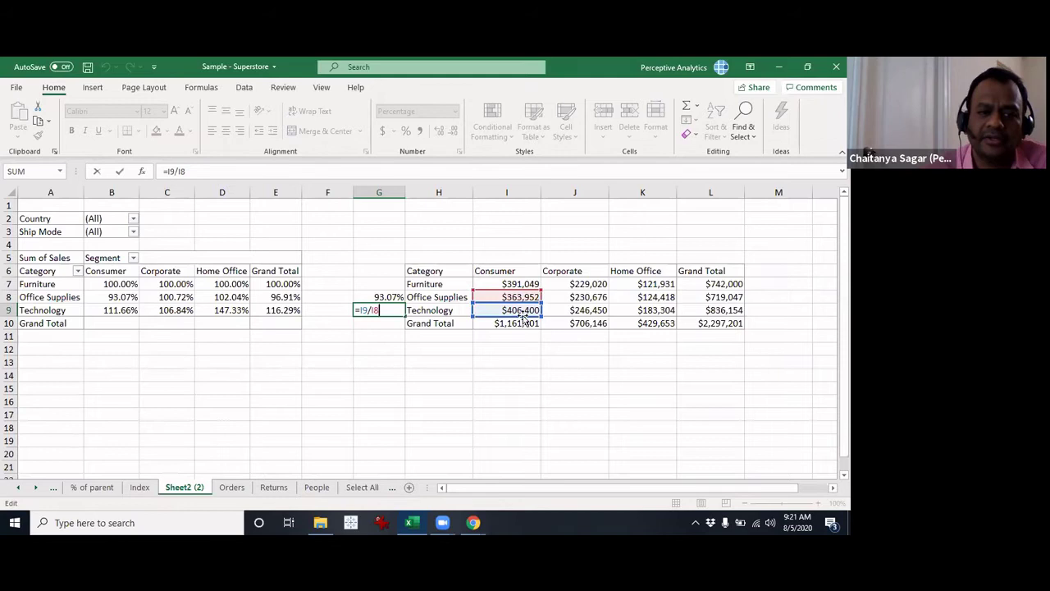
key("ctrl+Return")
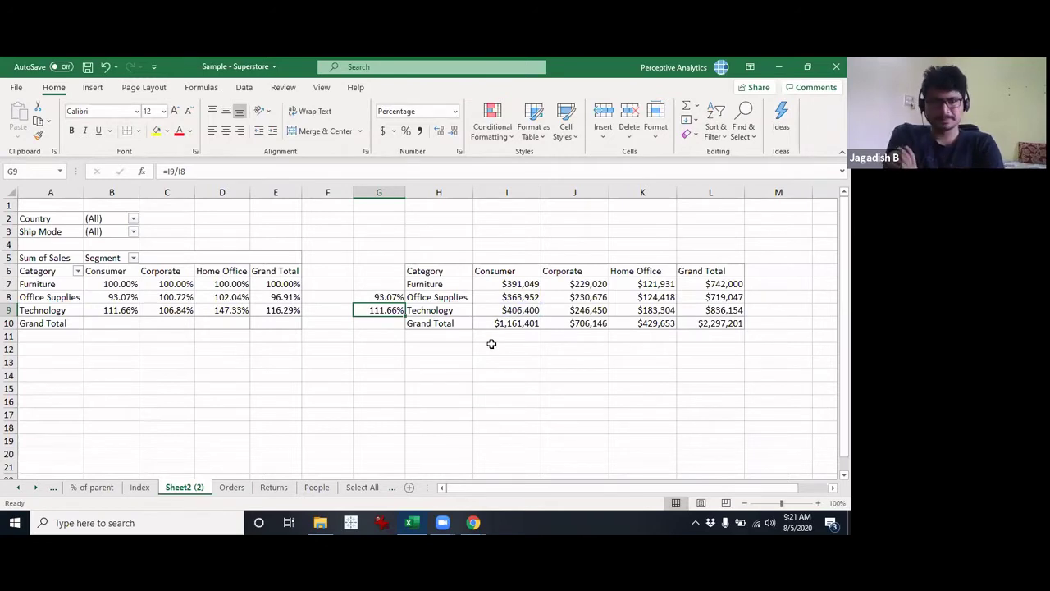
Change the base item of the Sales % Of calculation to (next).
left_click(221, 284)
left_click(765, 443)
left_click(787, 429)
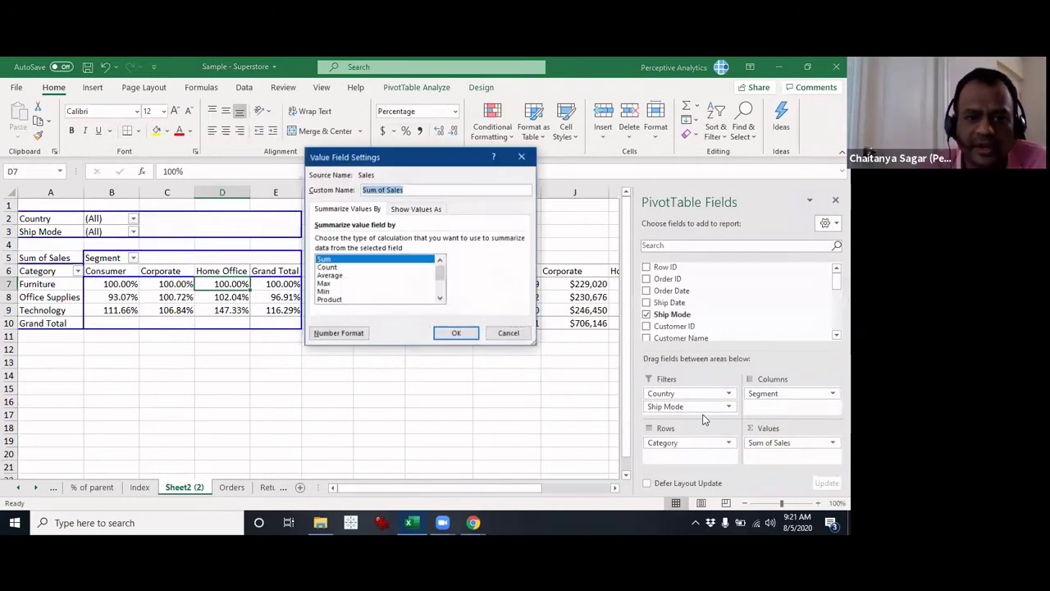
left_click(416, 208)
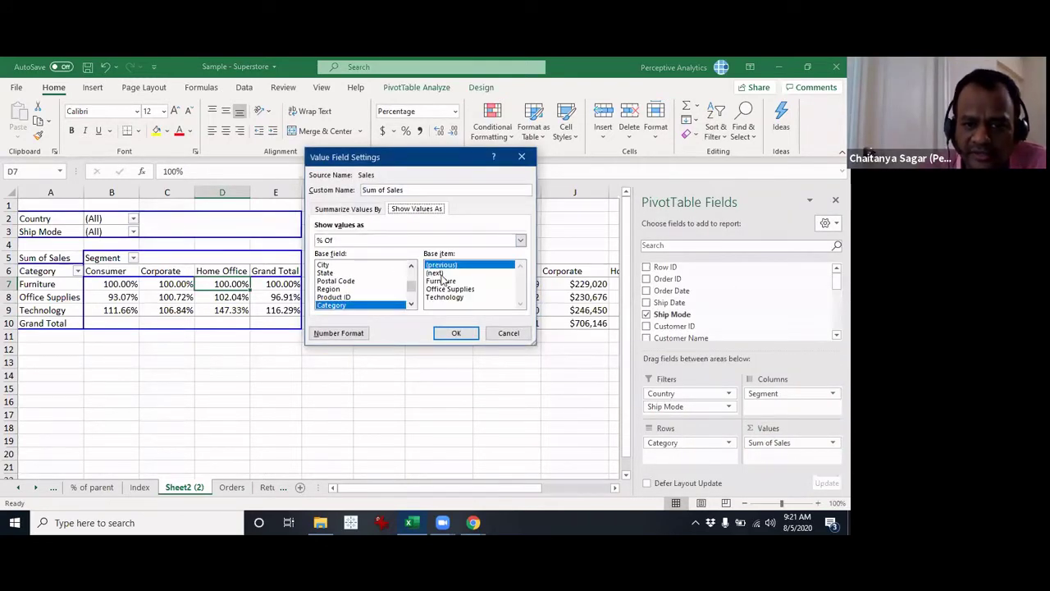
left_click(436, 273)
left_click(466, 332)
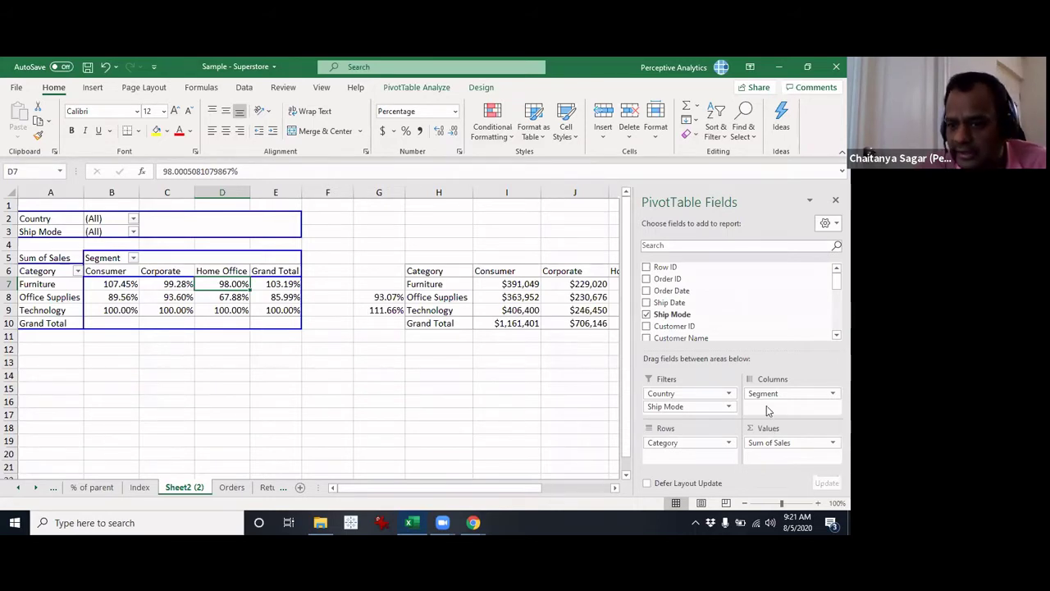
Show the Sales values as % of Parent Row Total.
left_click(787, 442)
left_click(785, 428)
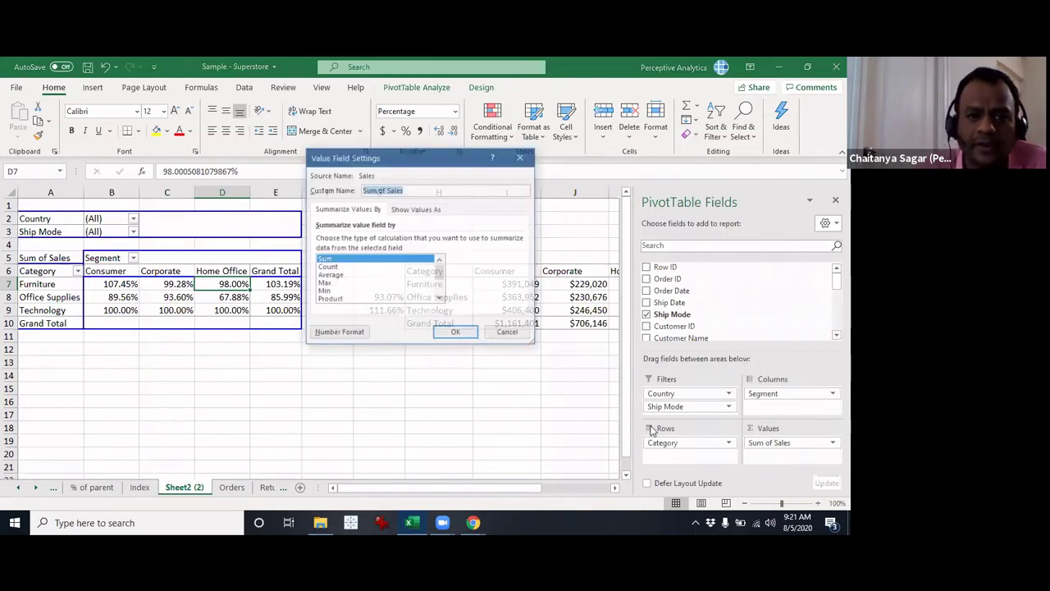
left_click(427, 210)
left_click(400, 242)
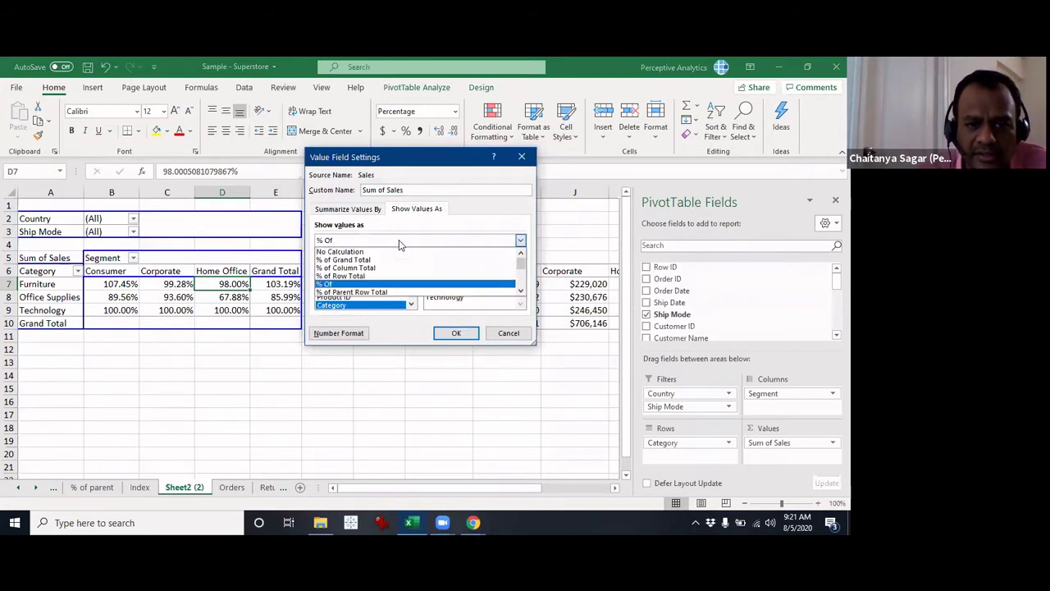
left_click(390, 293)
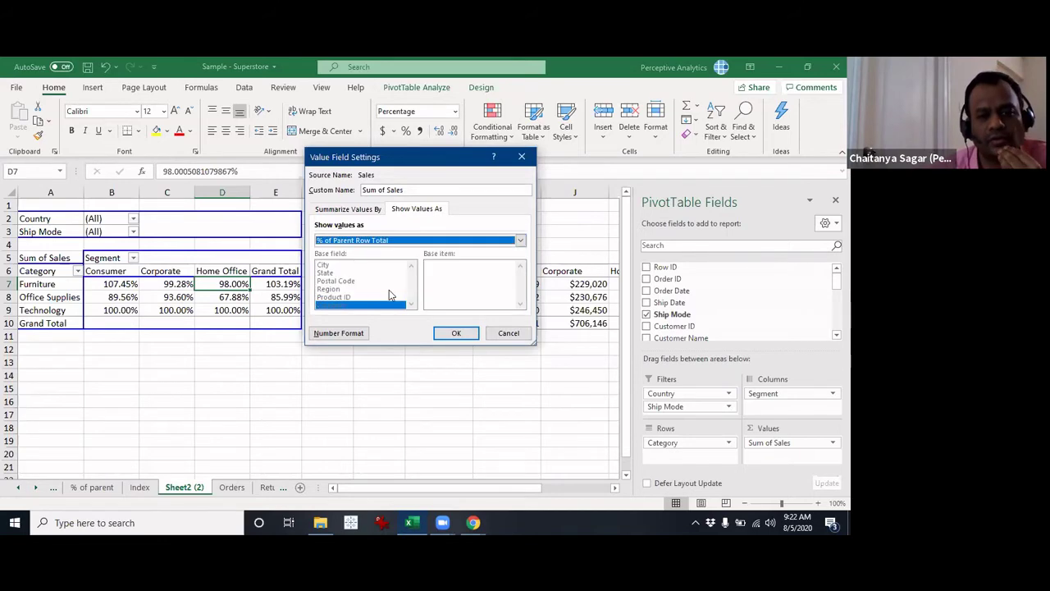
left_click(454, 334)
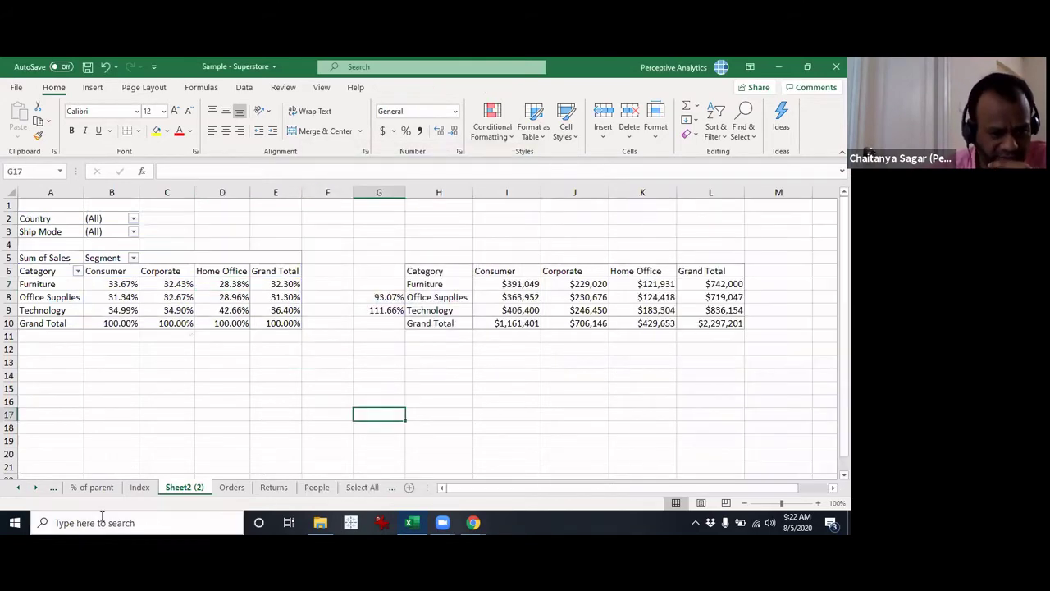
On the % of parent sheet, review the Sales field's % of Parent Total calculation with base field Region and examine the resulting region subtotals.
left_click(92, 486)
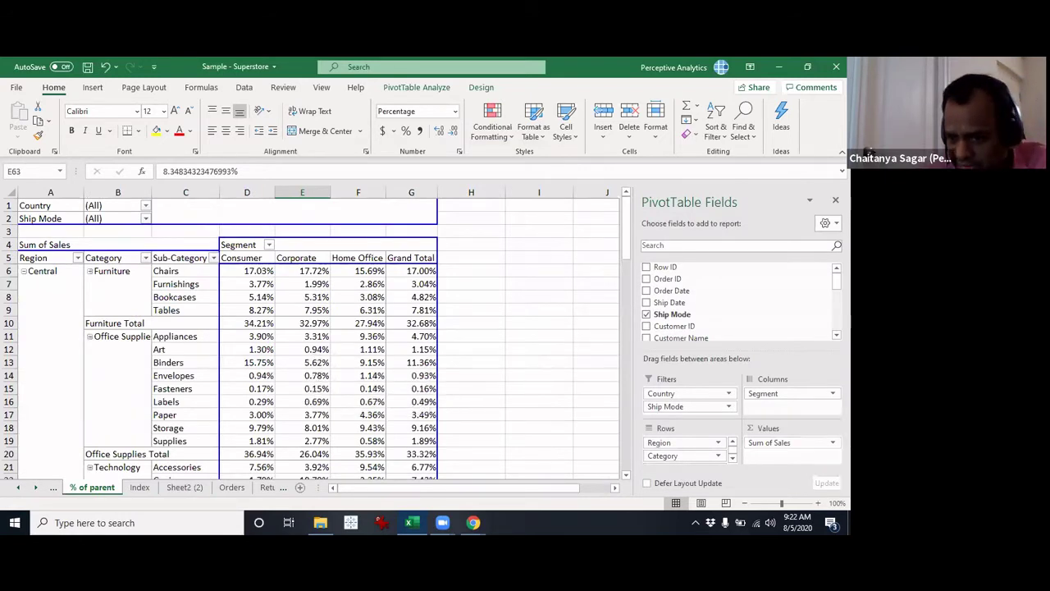
left_click(814, 442)
left_click(814, 434)
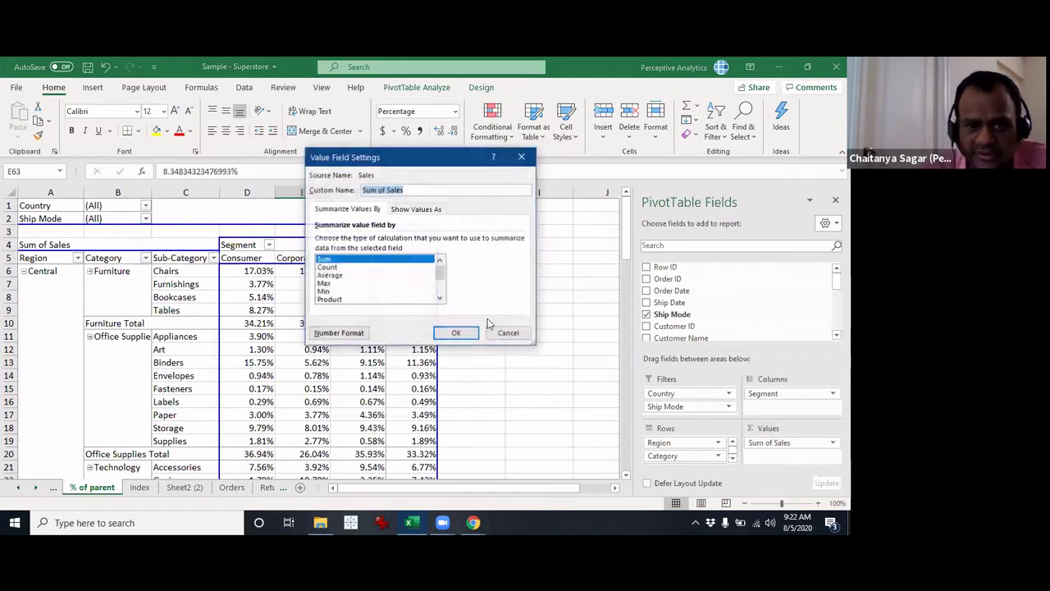
left_click(417, 209)
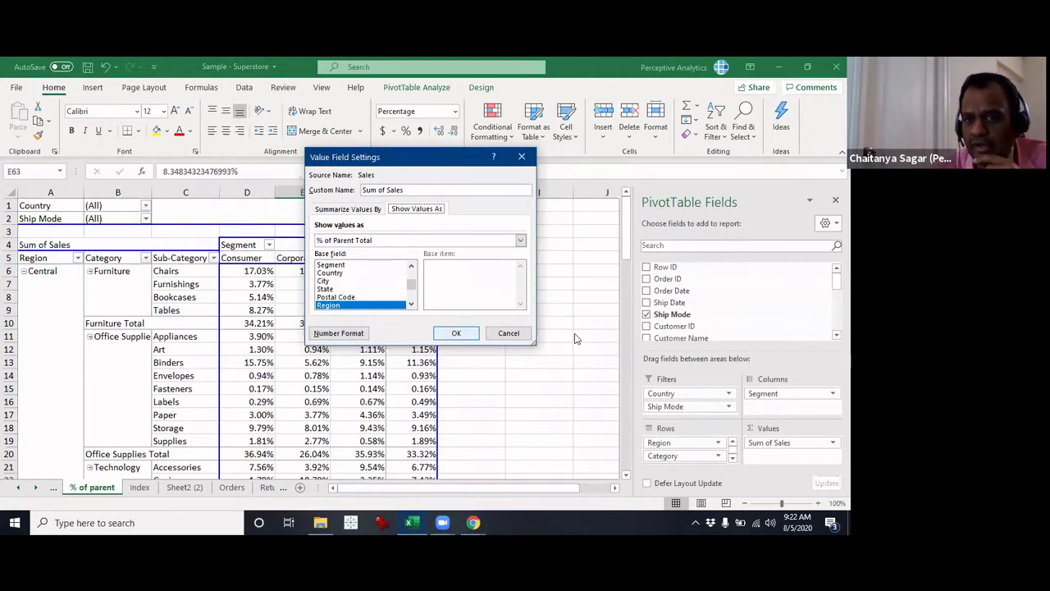
left_click(387, 242)
left_click(343, 292)
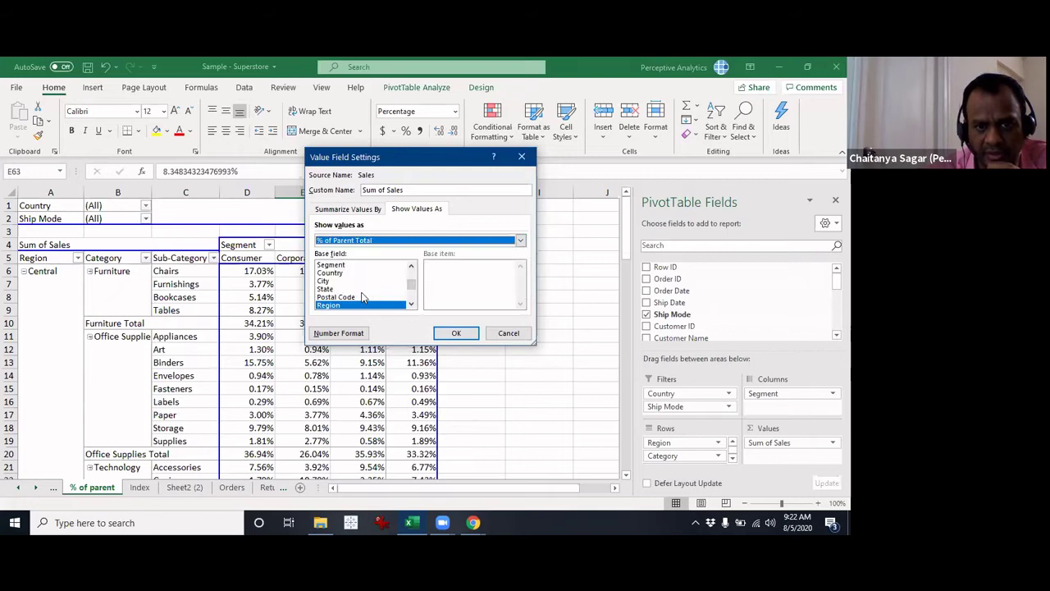
left_click(341, 306)
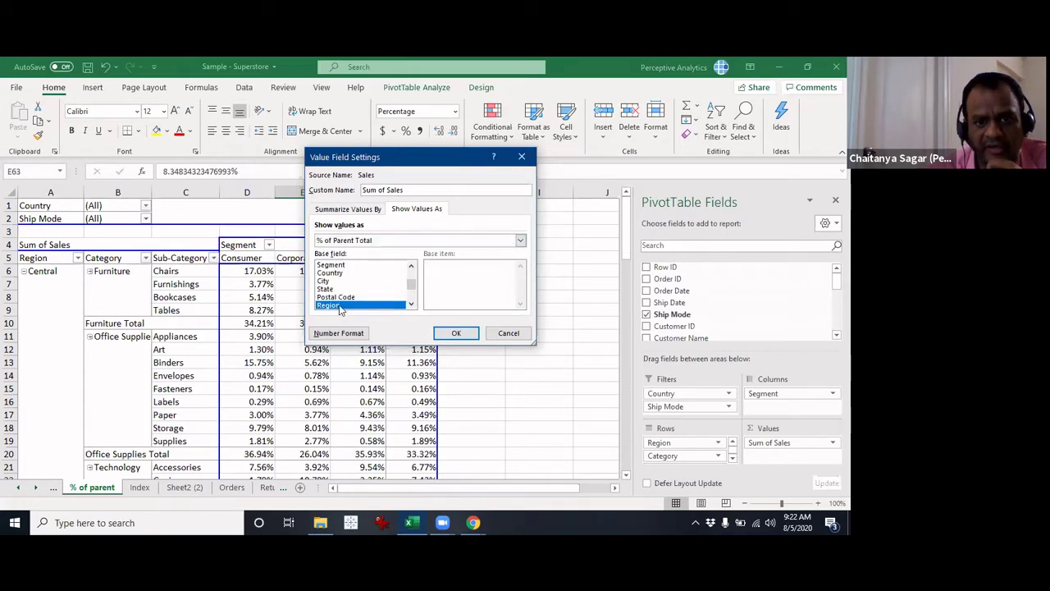
left_click(457, 333)
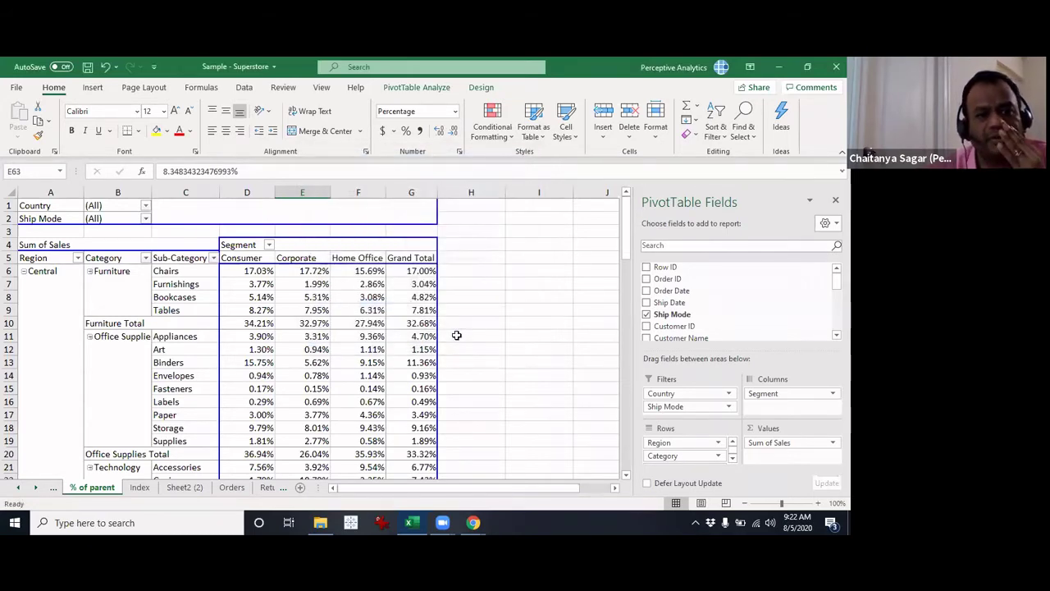
scroll(456, 335, "down", 1)
scroll(456, 335, "down", 2)
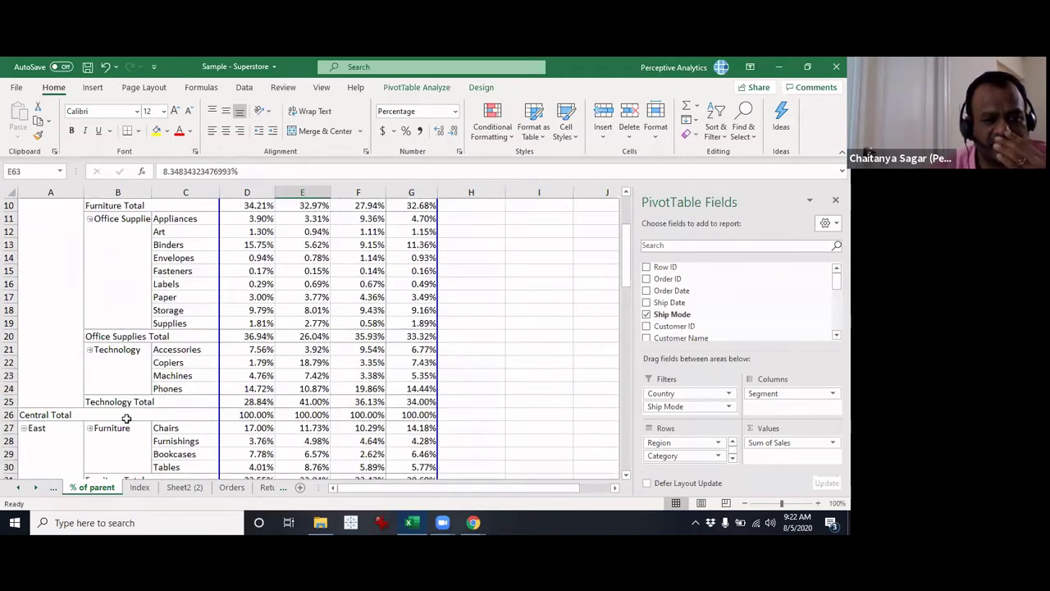
Compare the Central Total row with the Consumer chairs share, and select the three Consumer category subtotals to check their sum.
left_click(41, 413)
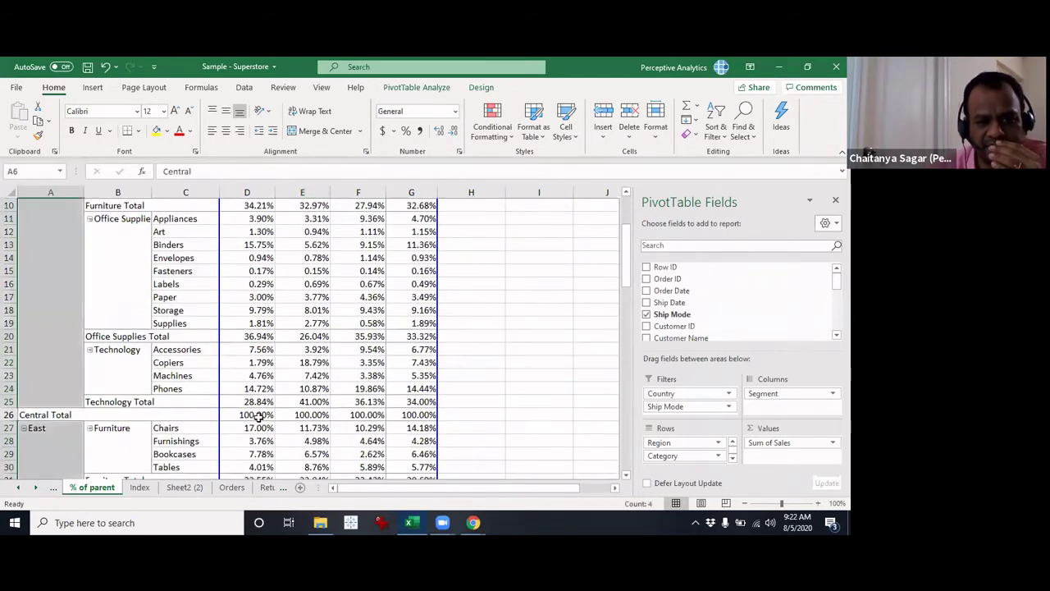
left_click(258, 415)
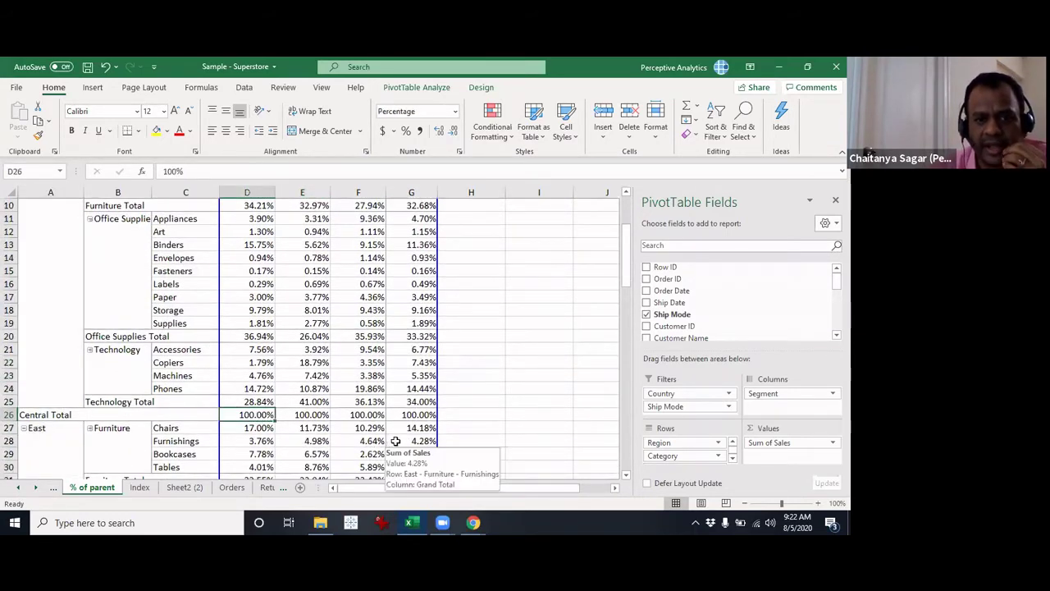
scroll(386, 439, "up", 2)
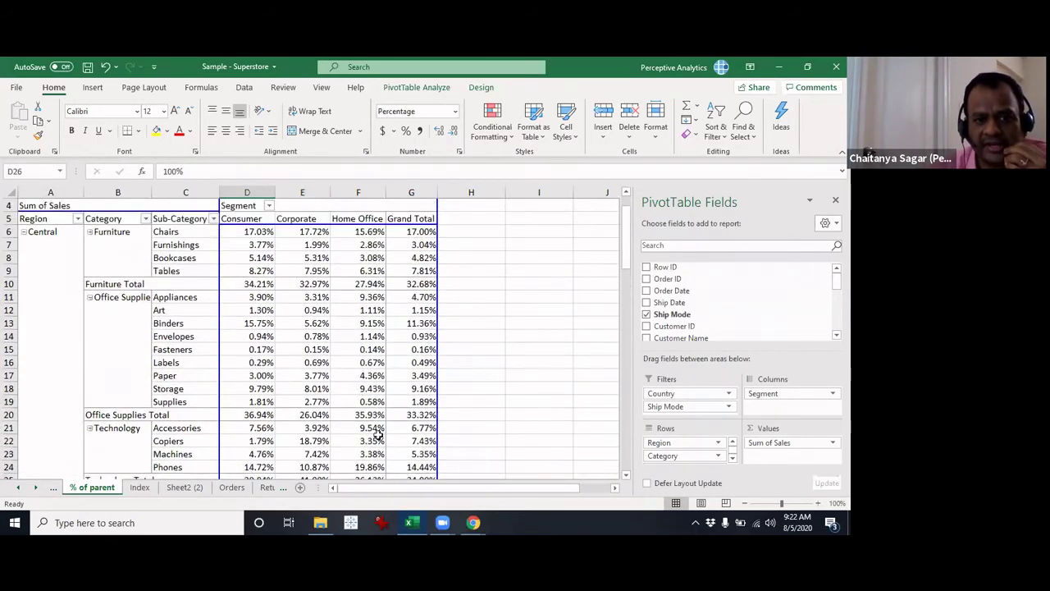
left_click(253, 232)
scroll(258, 369, "down", 2)
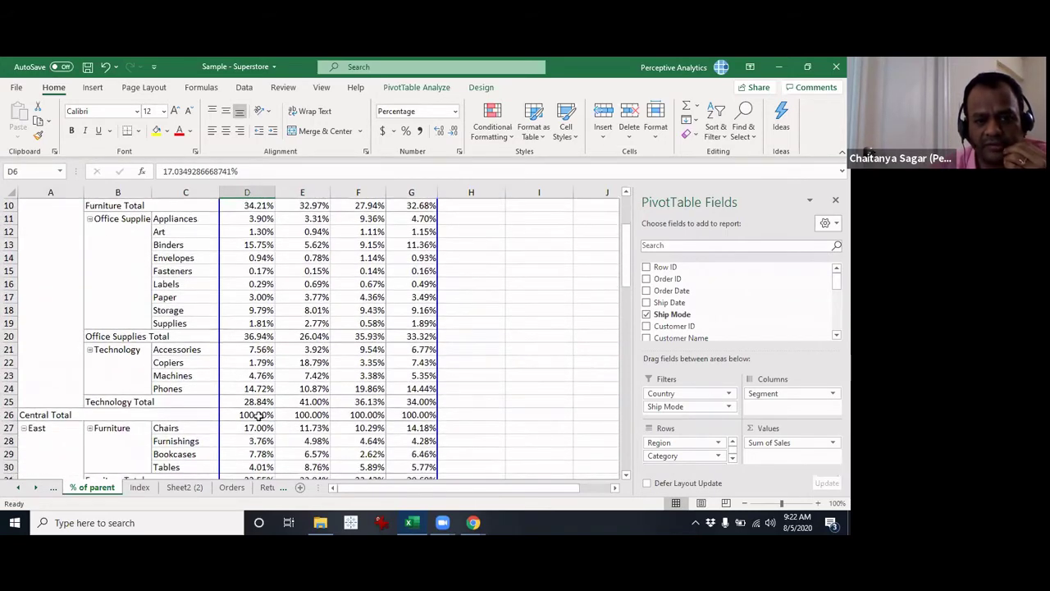
left_click(258, 416)
scroll(269, 392, "up", 3)
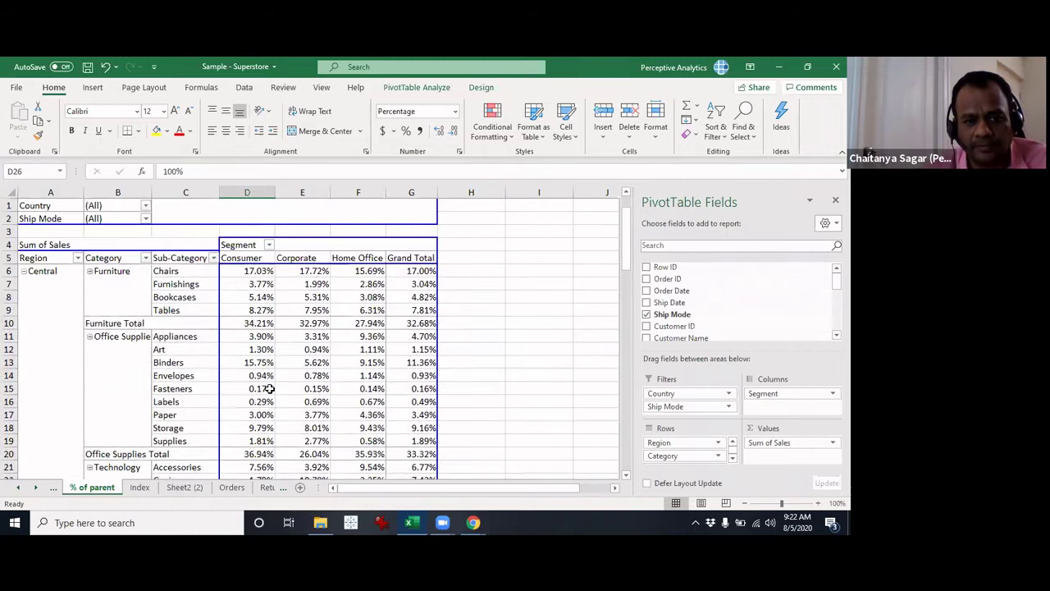
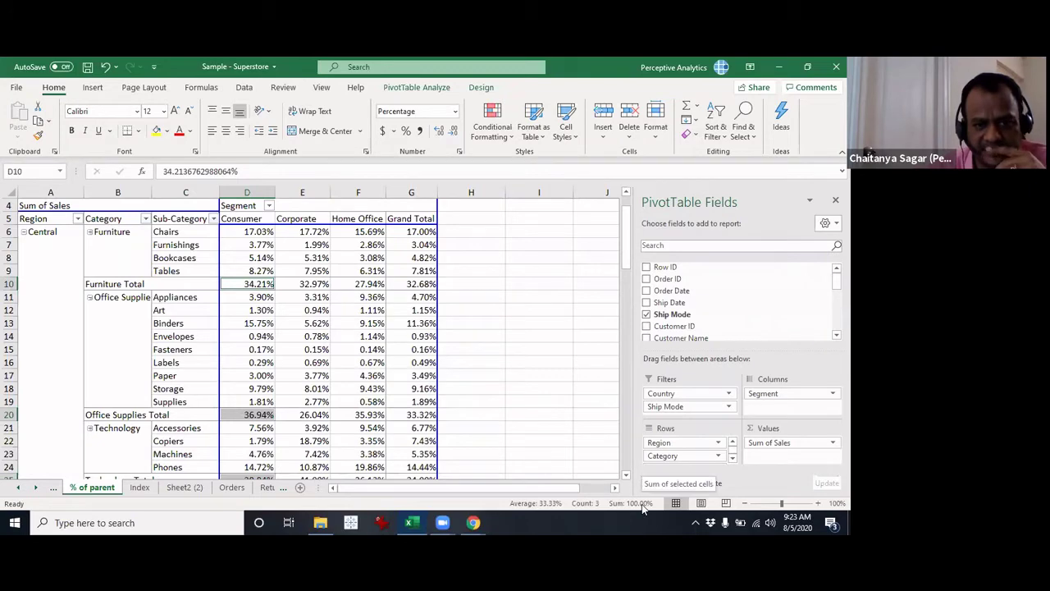
scroll(318, 381, "down", 2)
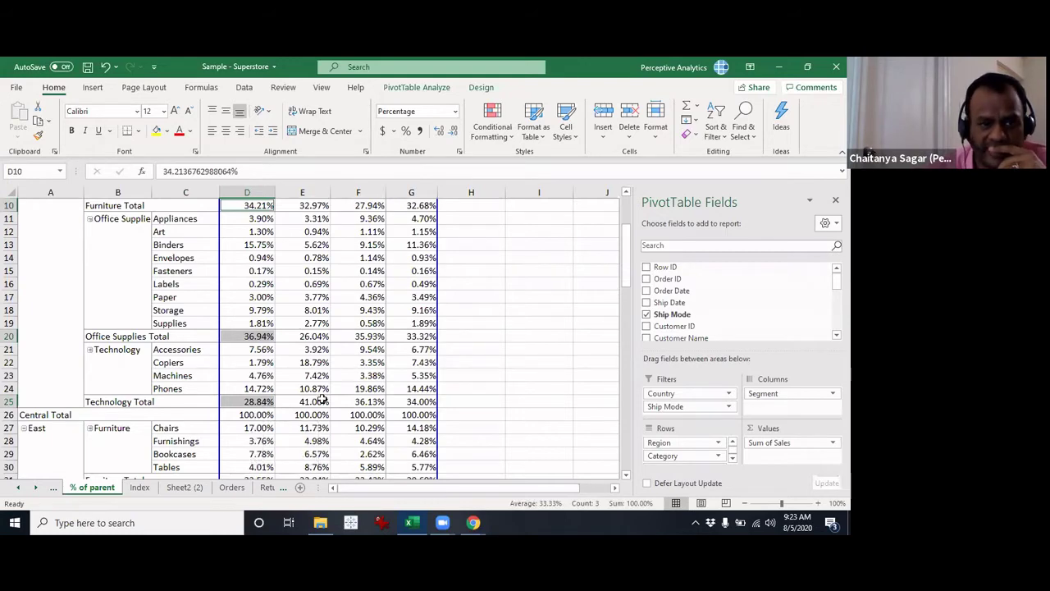
Examine the Consumer value in the East Total row and in the Grand Total row at the end of the pivot table.
scroll(320, 400, "down", 5)
scroll(325, 400, "down", 3)
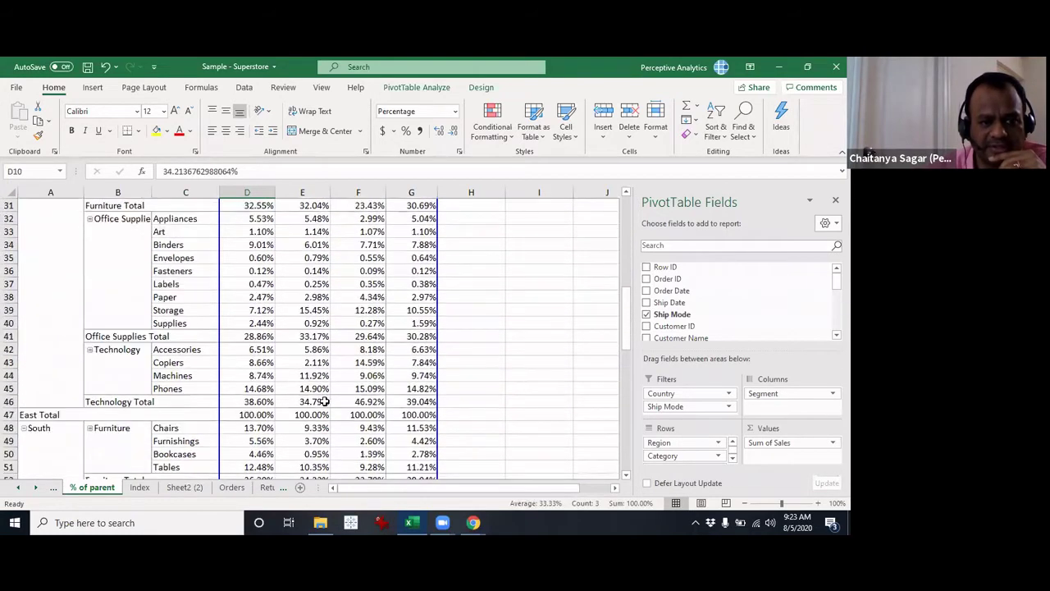
left_click(267, 375)
scroll(277, 395, "down", 14)
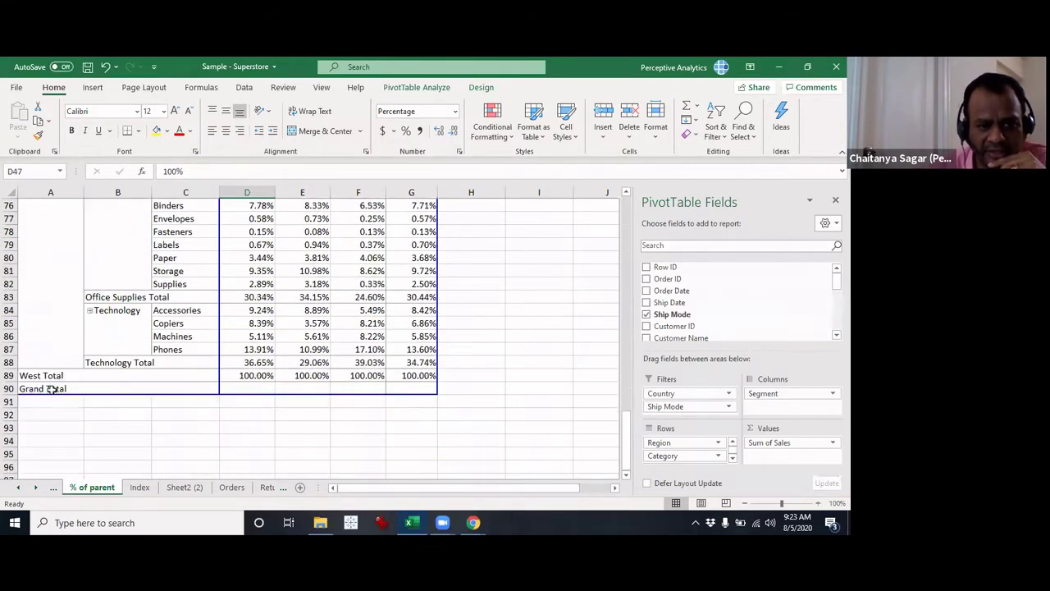
left_click(251, 387)
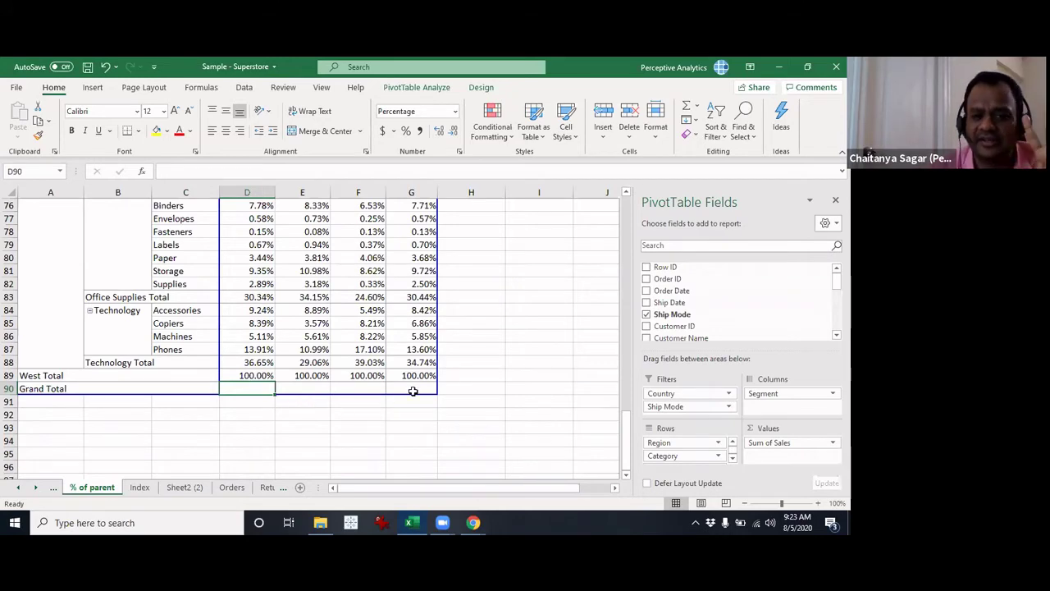
Set the base field of the Sales % of Parent Total calculation to Category.
scroll(396, 397, "up", 6)
scroll(396, 396, "up", 19)
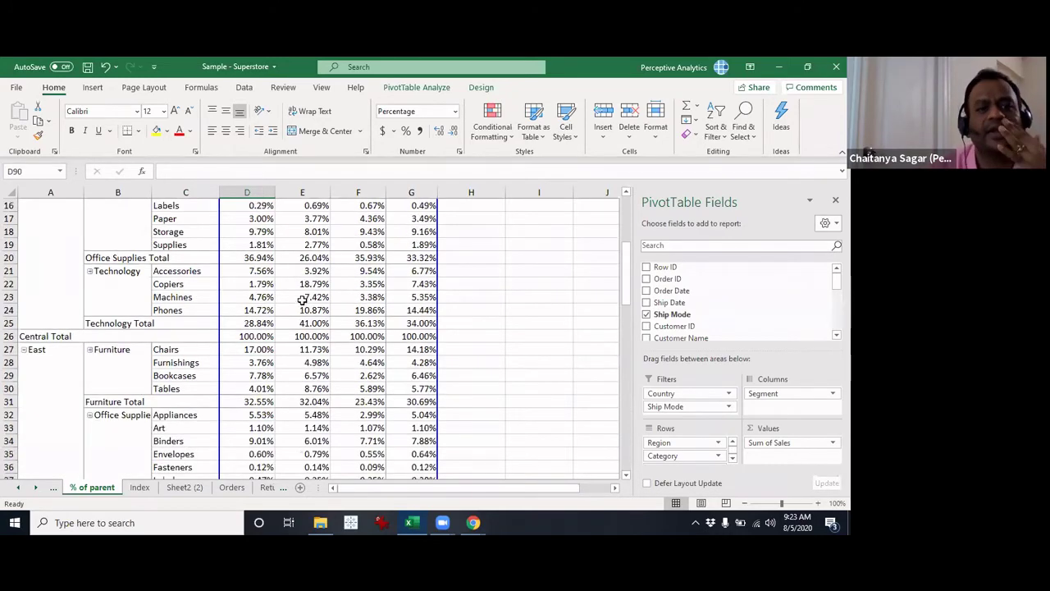
left_click(278, 310)
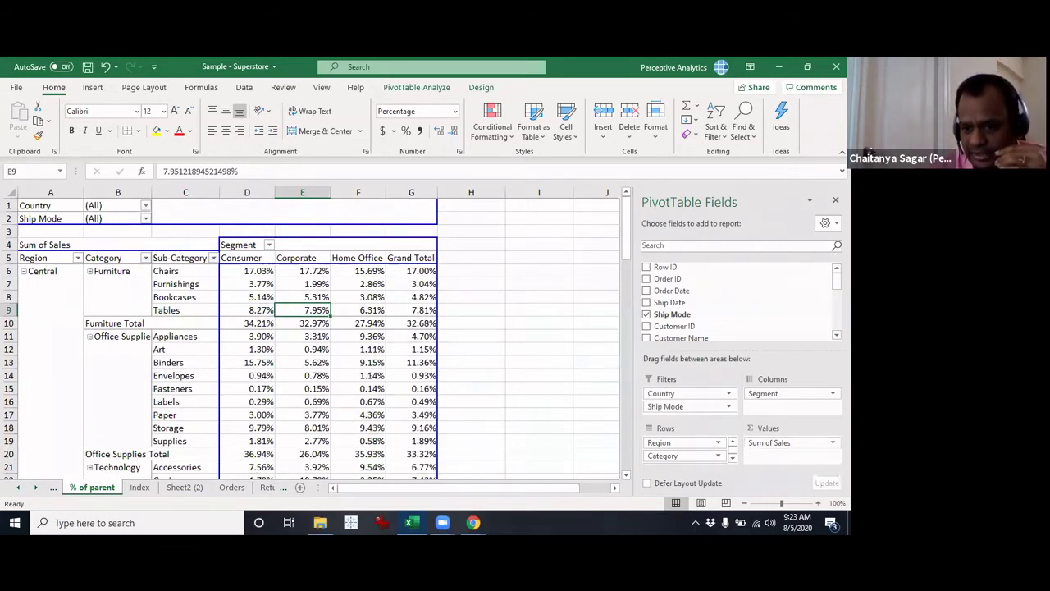
left_click(812, 443)
left_click(825, 428)
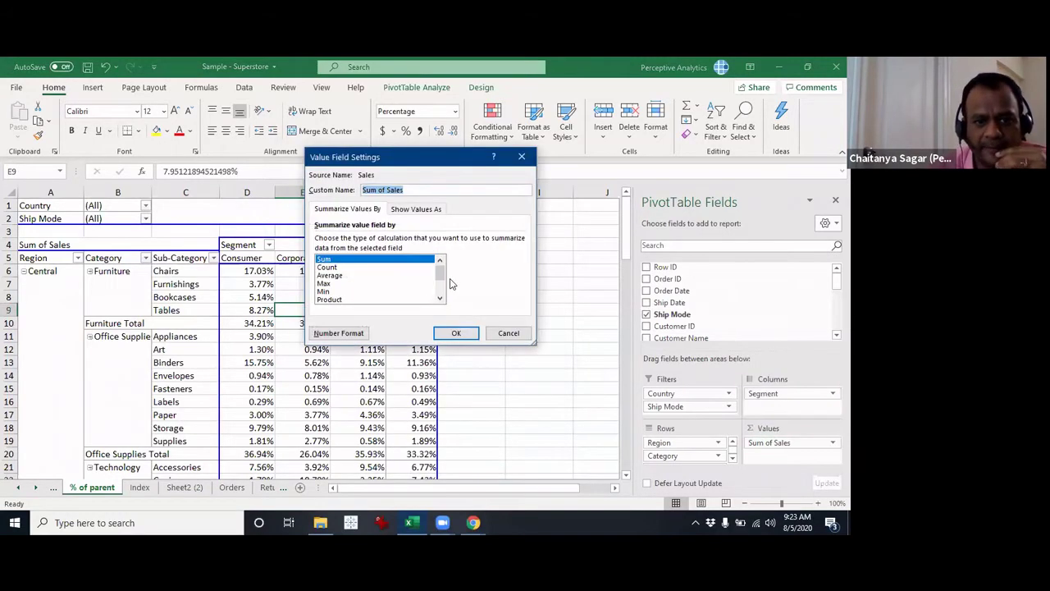
left_click(429, 210)
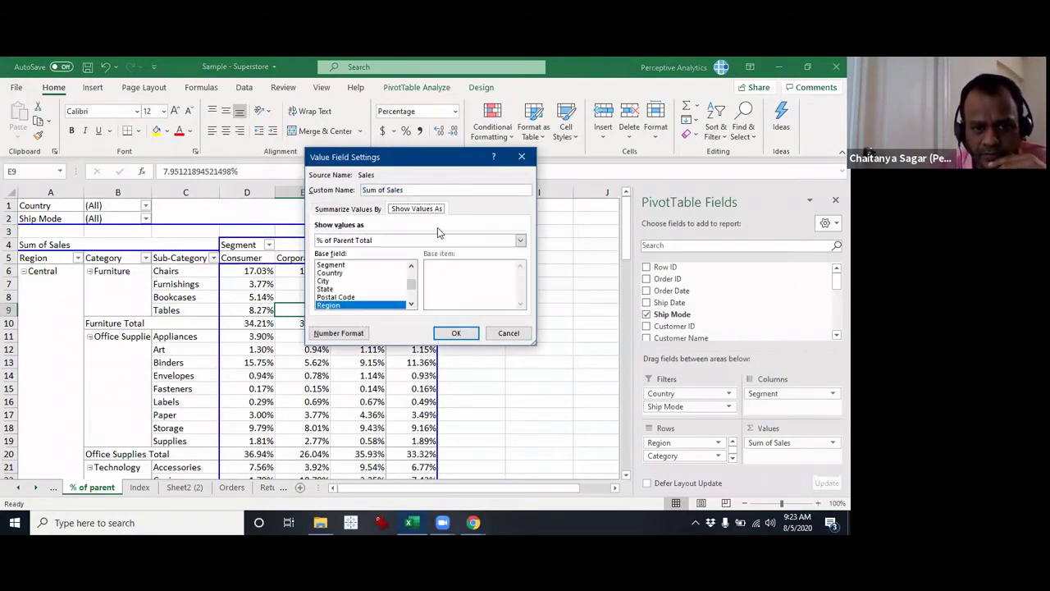
left_click(411, 305)
left_click(411, 306)
left_click(411, 305)
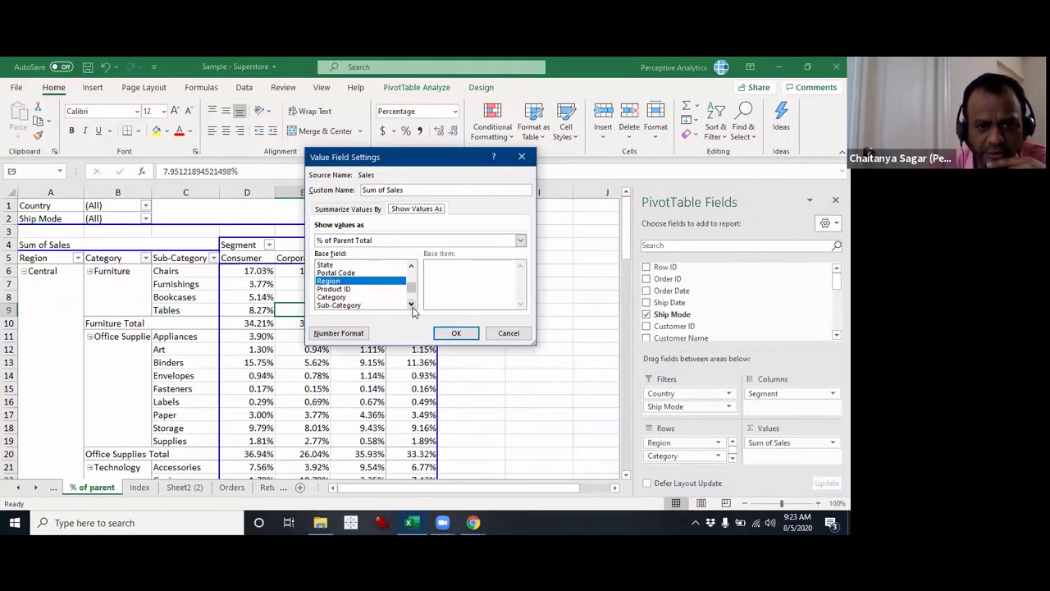
left_click(354, 297)
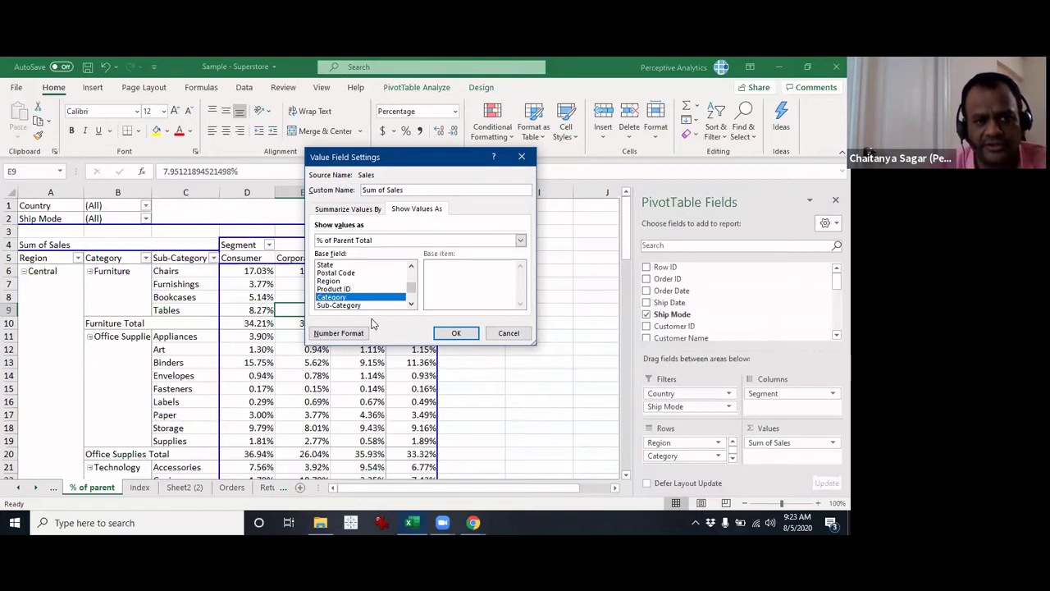
left_click(456, 333)
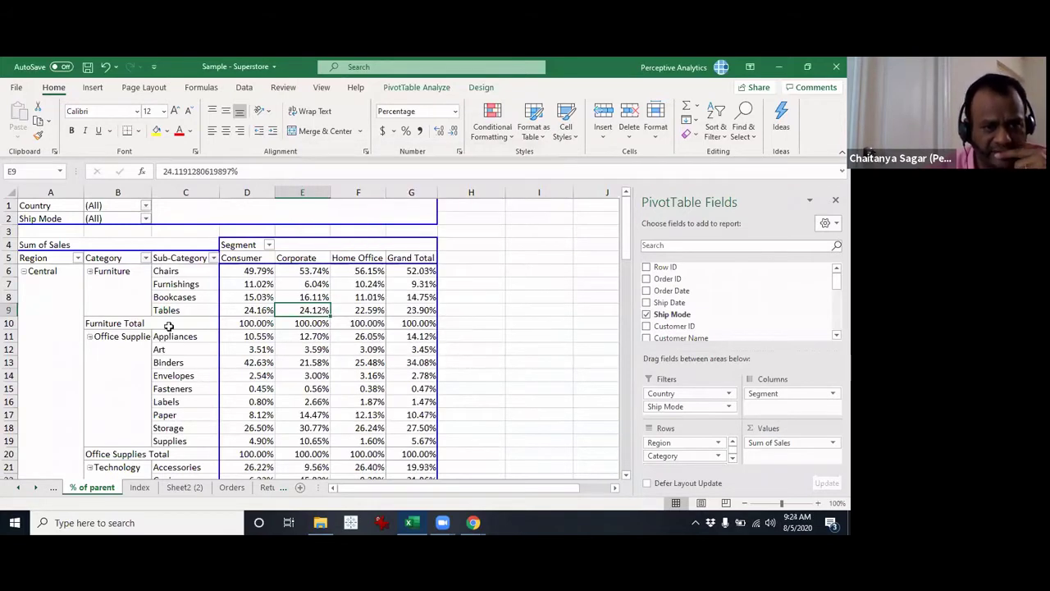
Examine the Consumer shares of the Furniture sub-categories, select them to check their sum, and inspect the Central Total row.
left_click(121, 272)
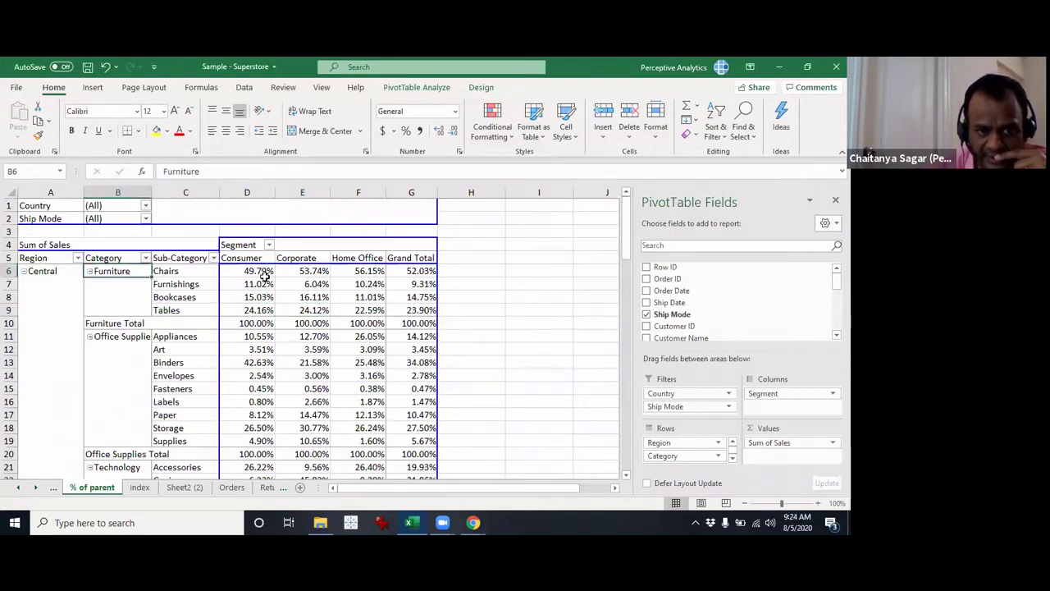
left_click_drag(261, 272, 257, 310)
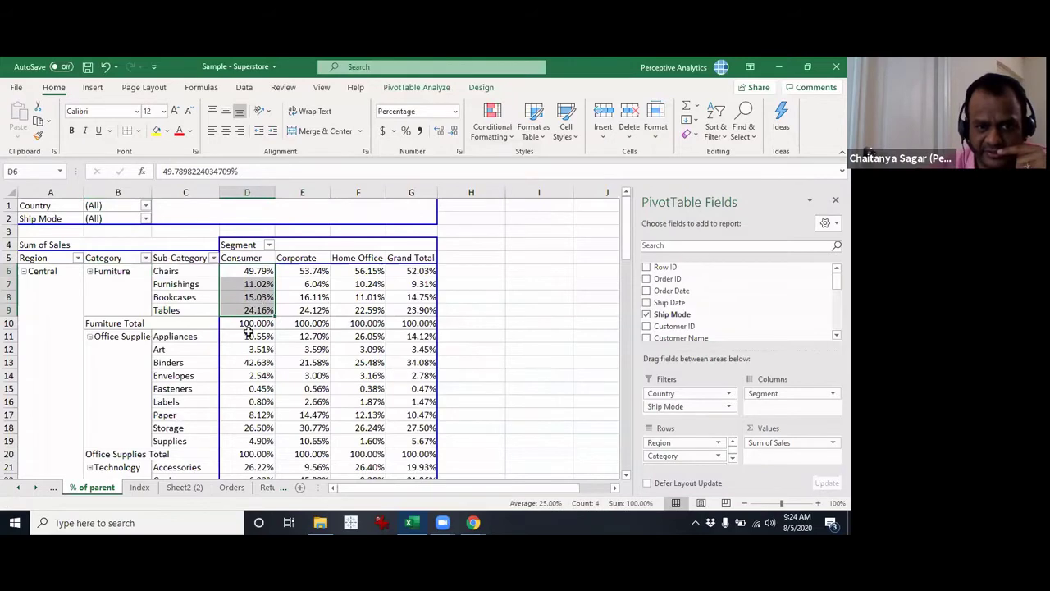
scroll(249, 345, "down", 2)
scroll(248, 347, "down", 1)
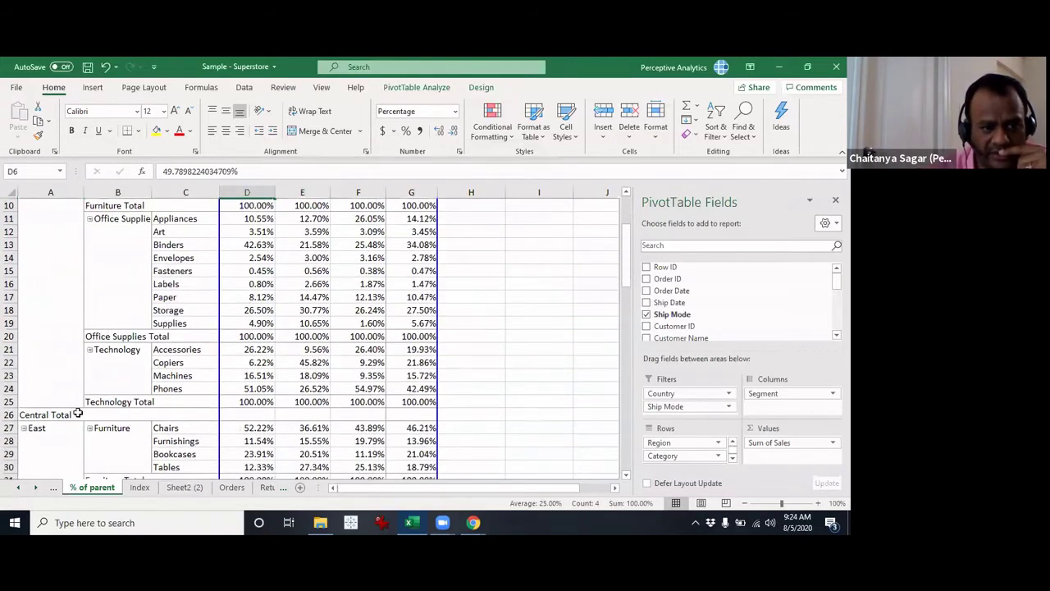
left_click(50, 415)
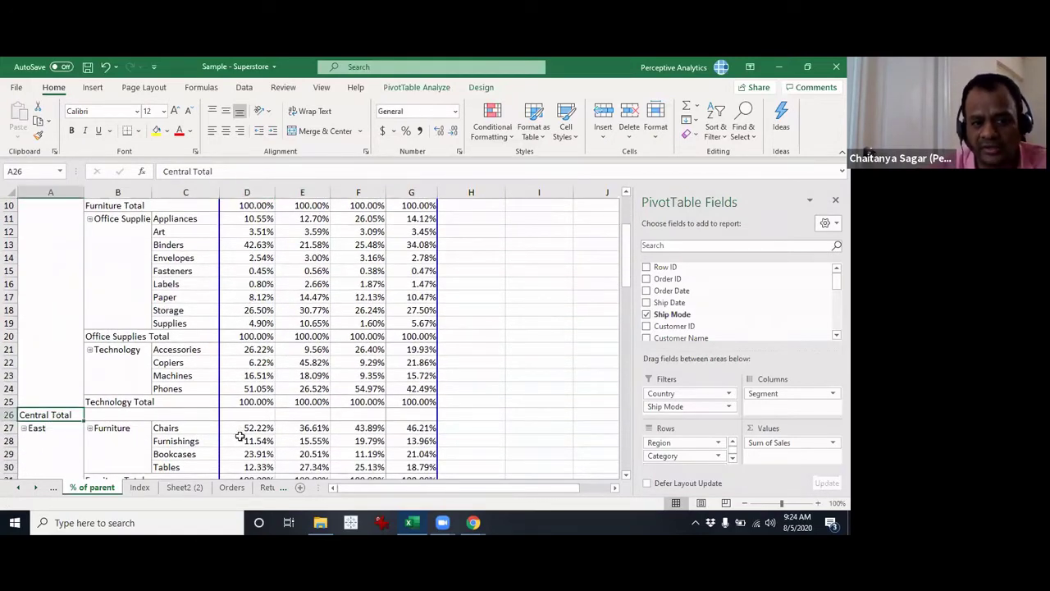
left_click(297, 419)
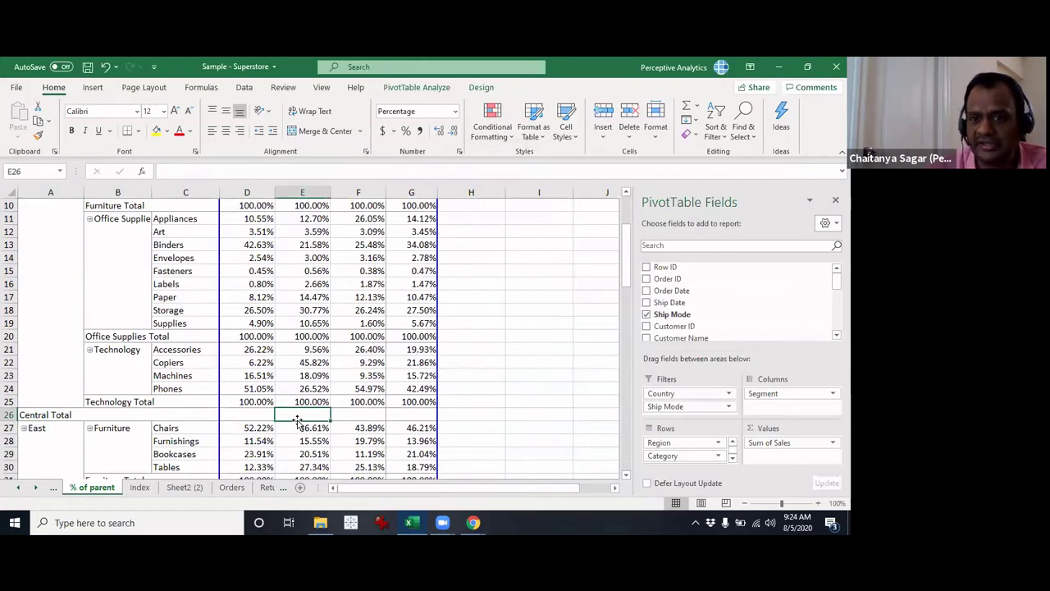
scroll(296, 420, "down", 5)
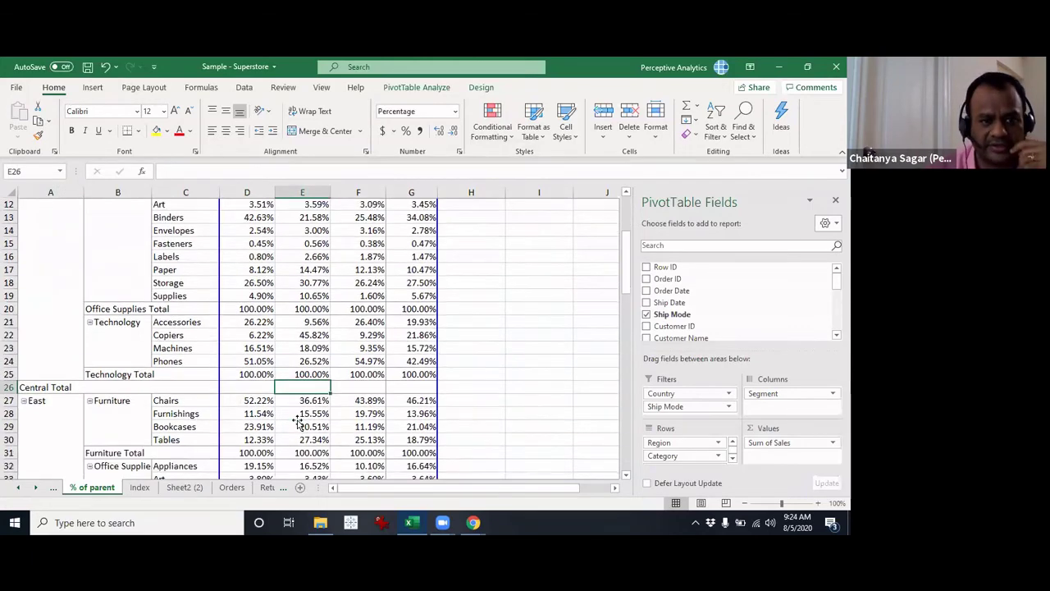
scroll(296, 419, "up", 5)
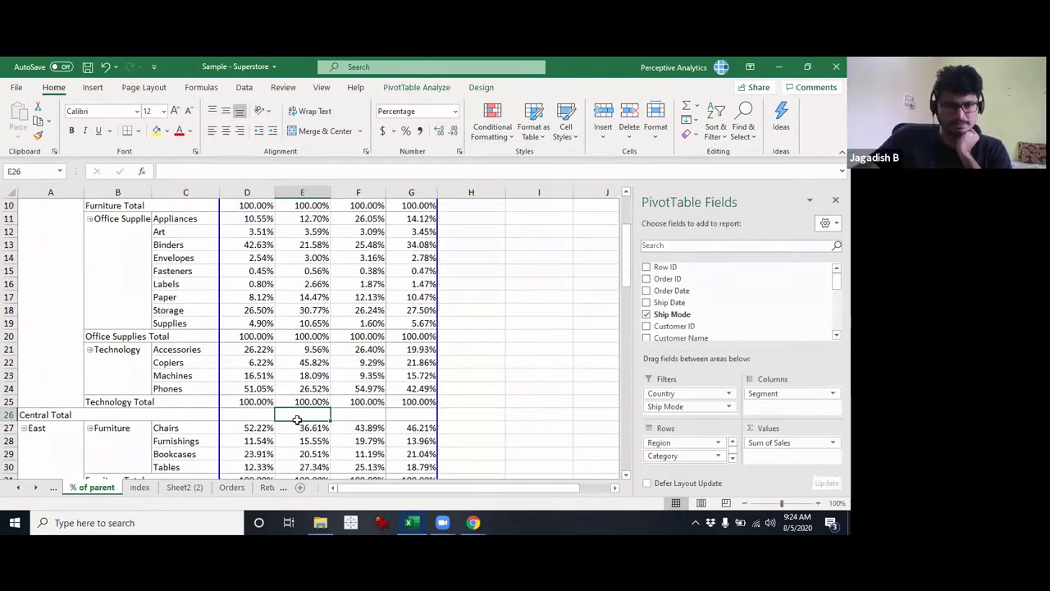
Try City as the base field of the Sales % of Parent Total calculation.
scroll(297, 421, "up", 3)
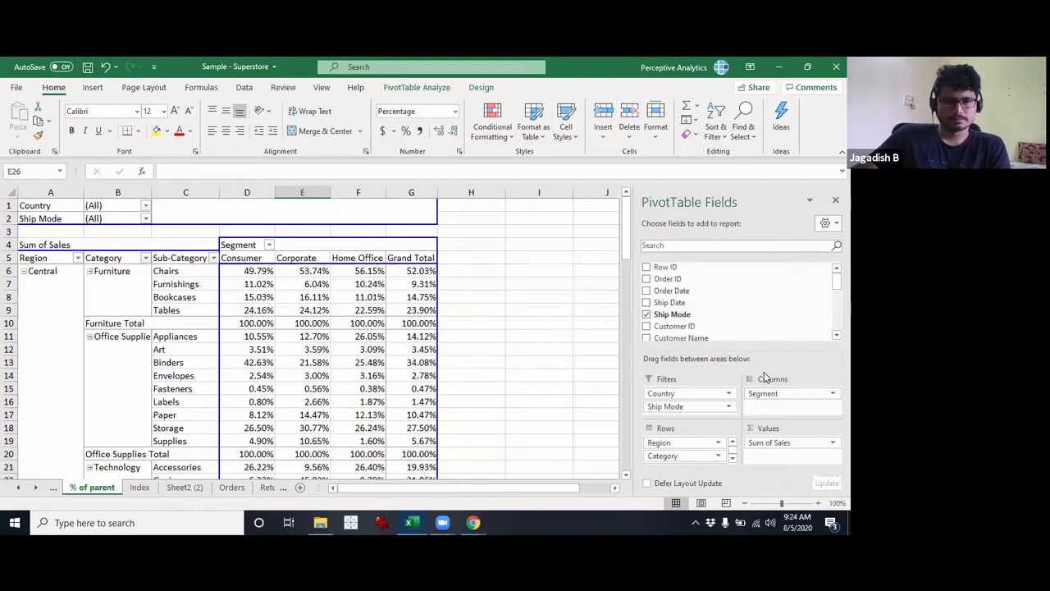
left_click(779, 442)
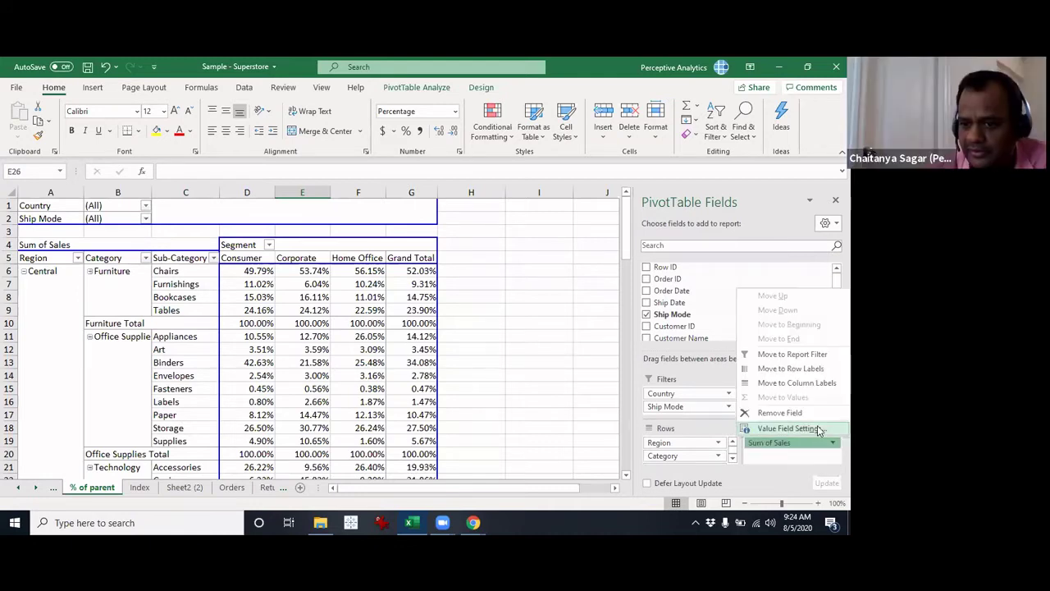
left_click(763, 436)
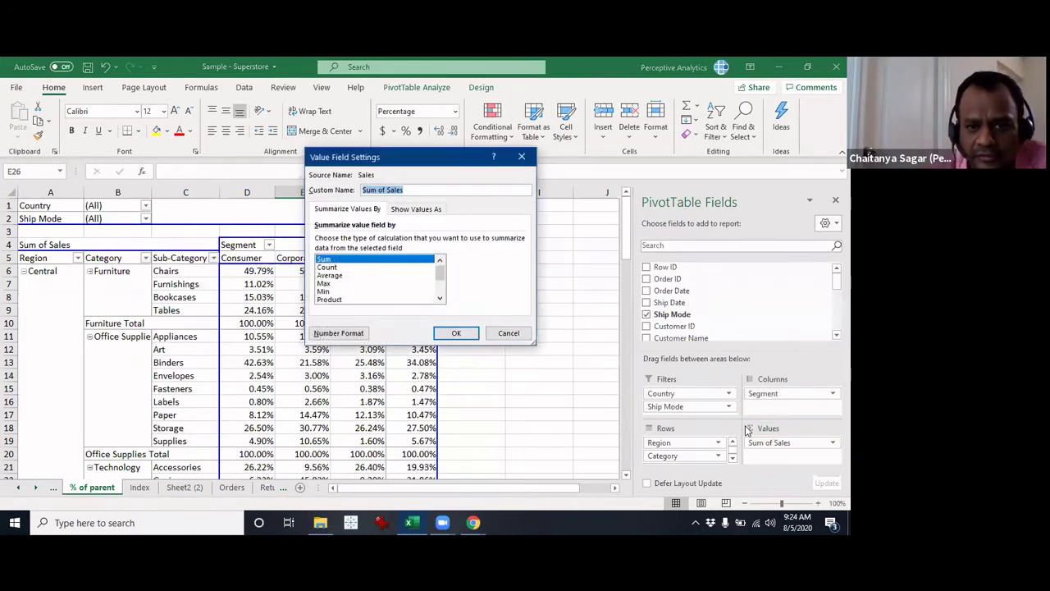
left_click(416, 208)
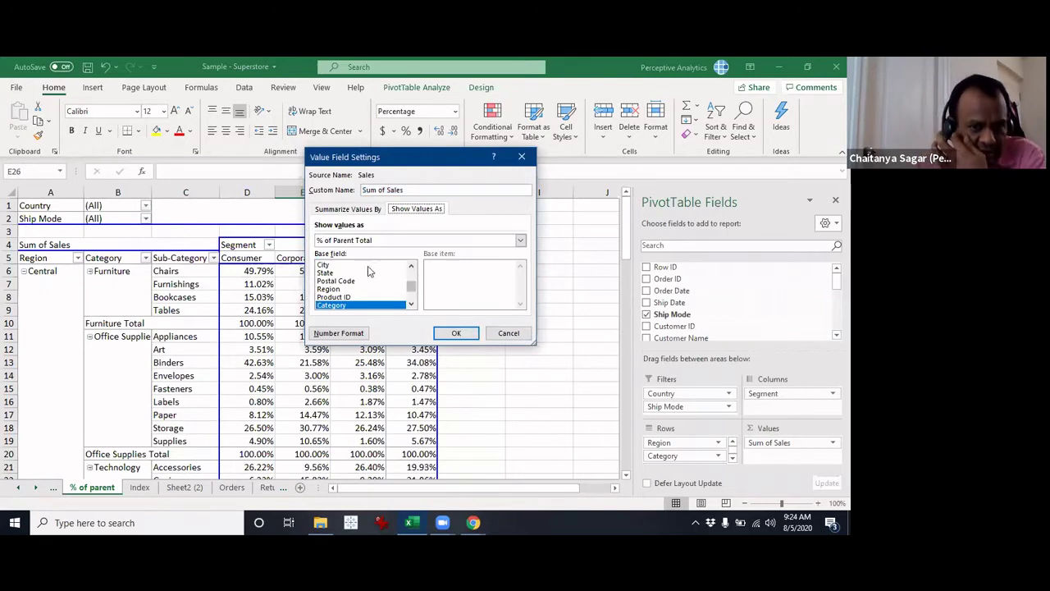
left_click(368, 266)
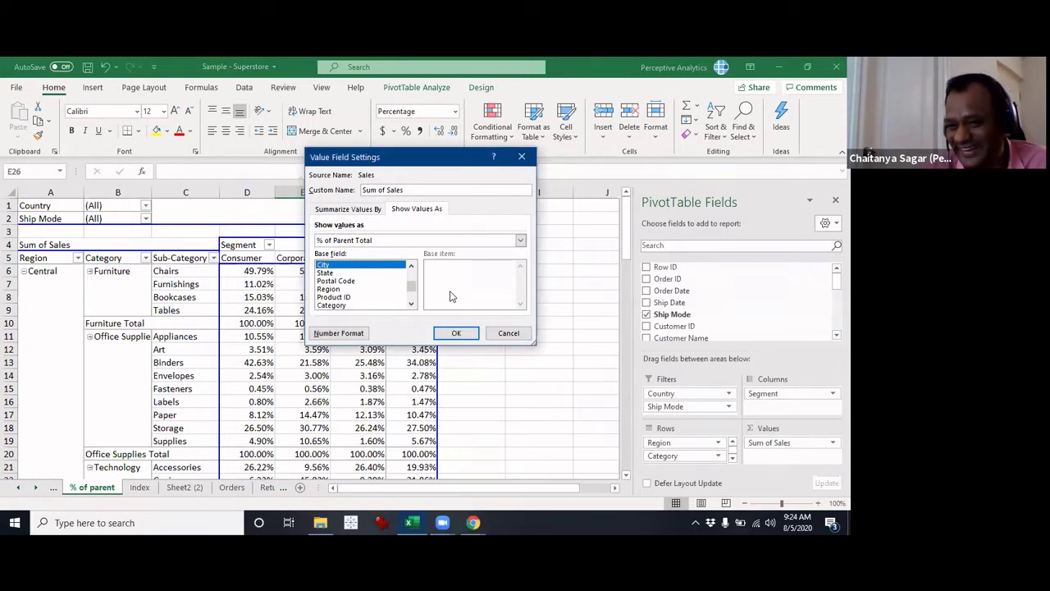
left_click(456, 333)
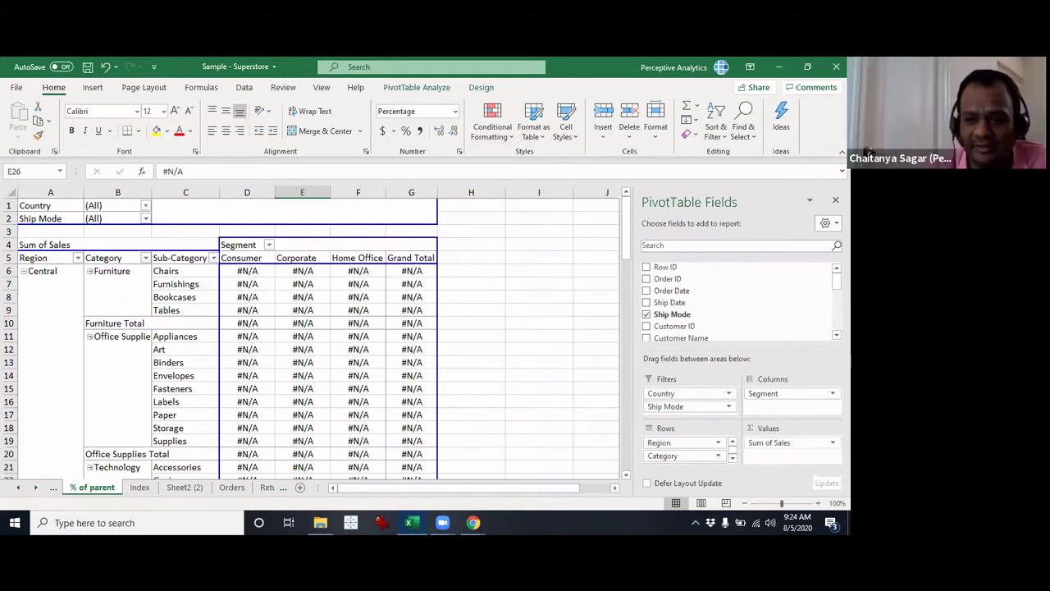
Change the base field of the Sales % of Parent Total calculation to Segment.
left_click(831, 443)
left_click(788, 428)
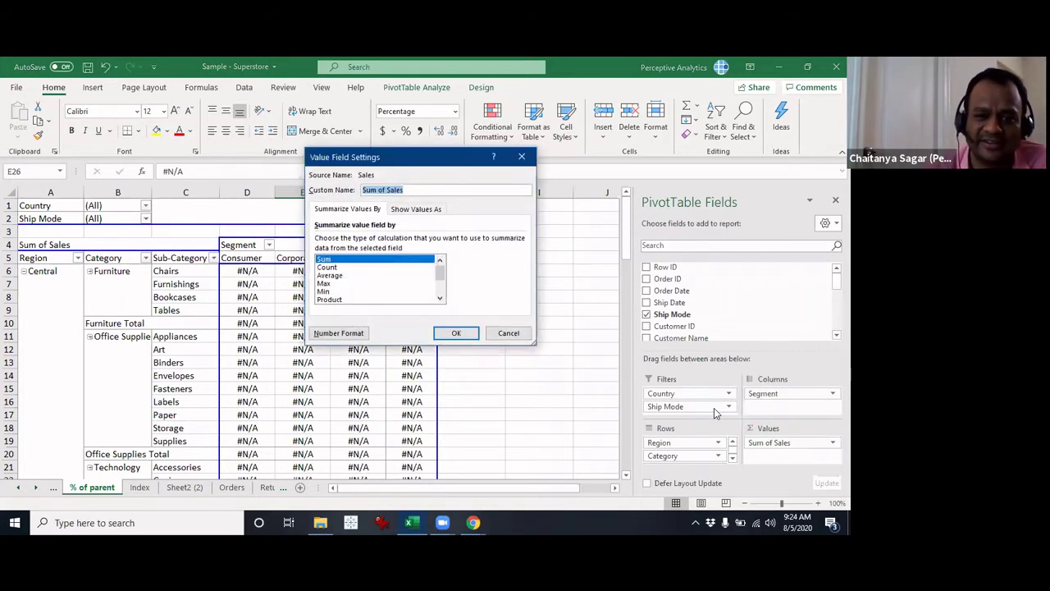
left_click(416, 208)
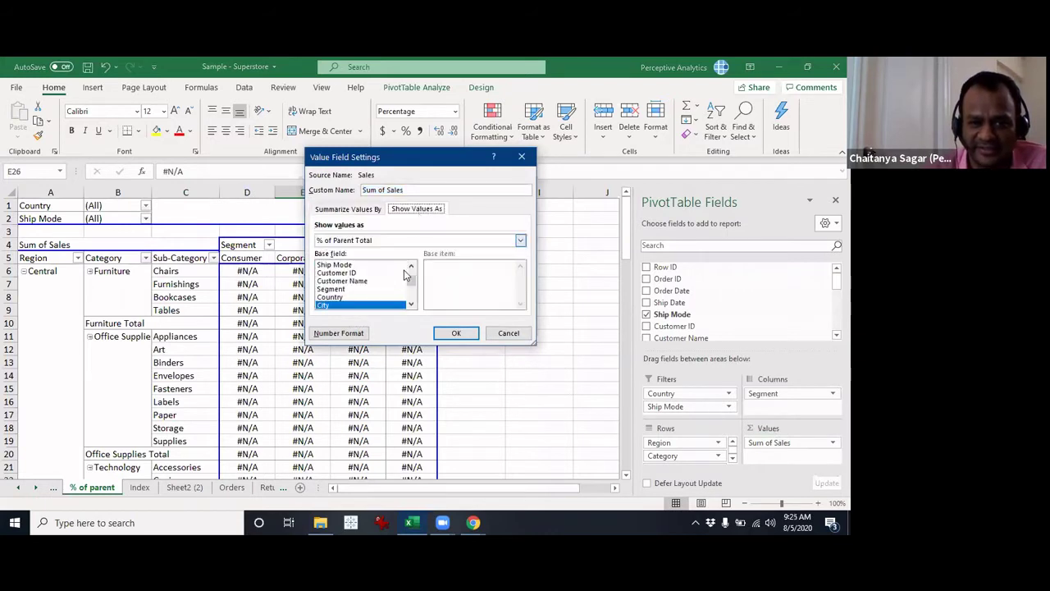
left_click(368, 289)
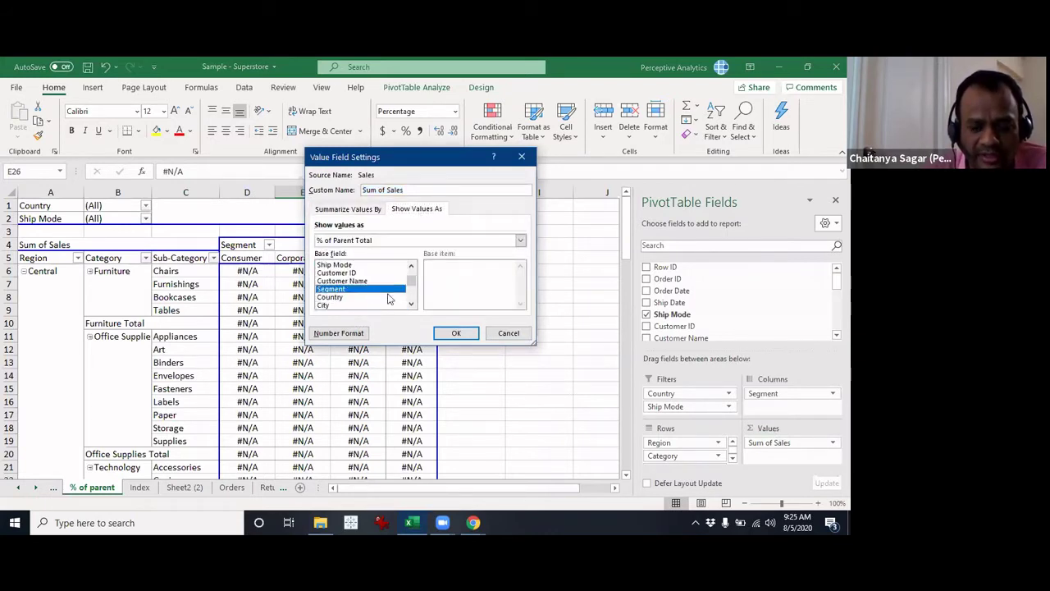
left_click(451, 335)
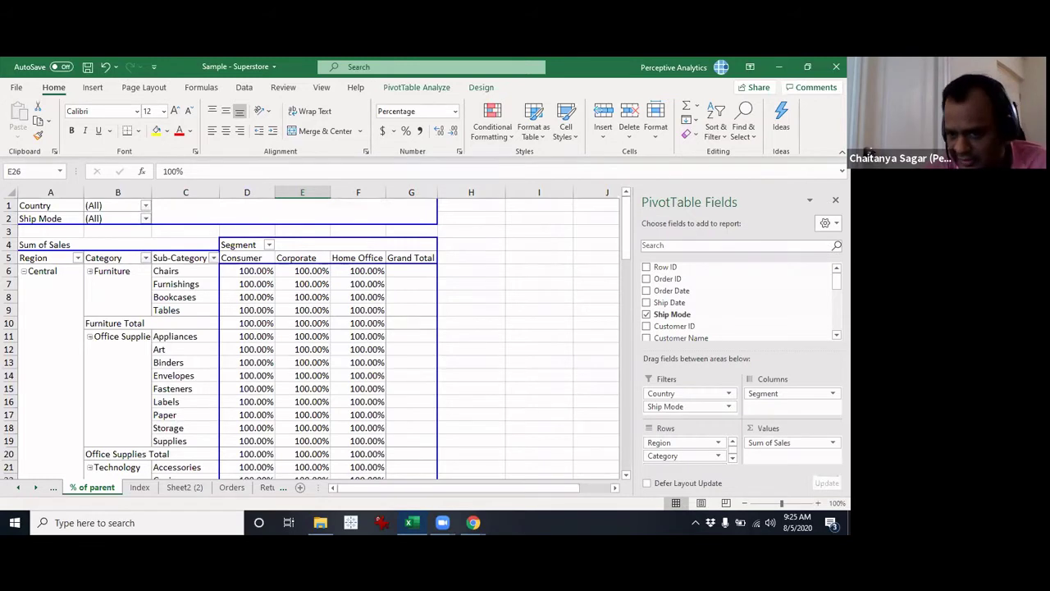
Set Category as the base field of the Sales % of Parent Total calculation.
left_click(783, 443)
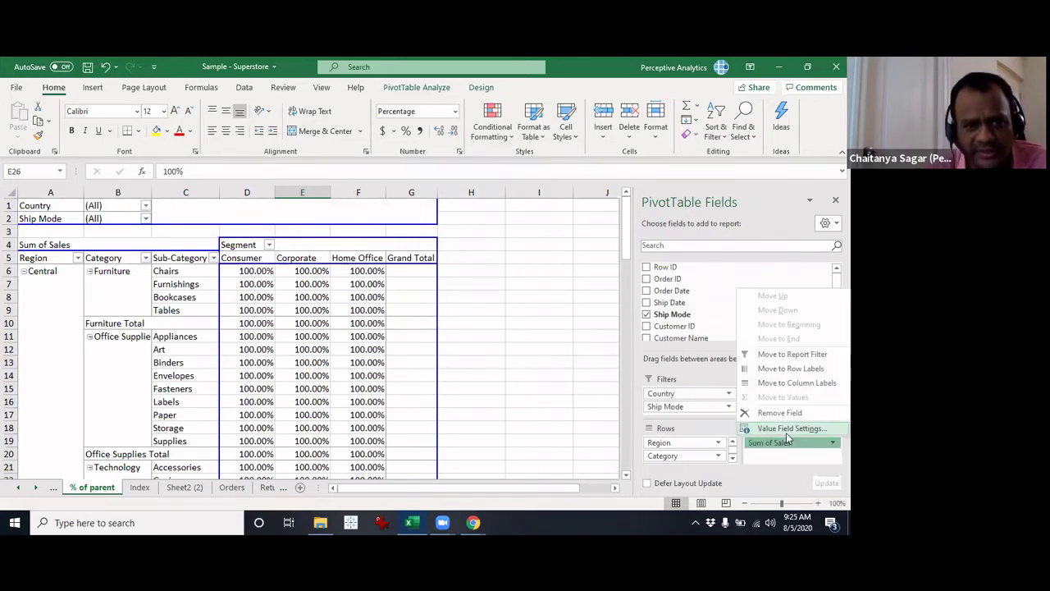
left_click(786, 432)
left_click(430, 209)
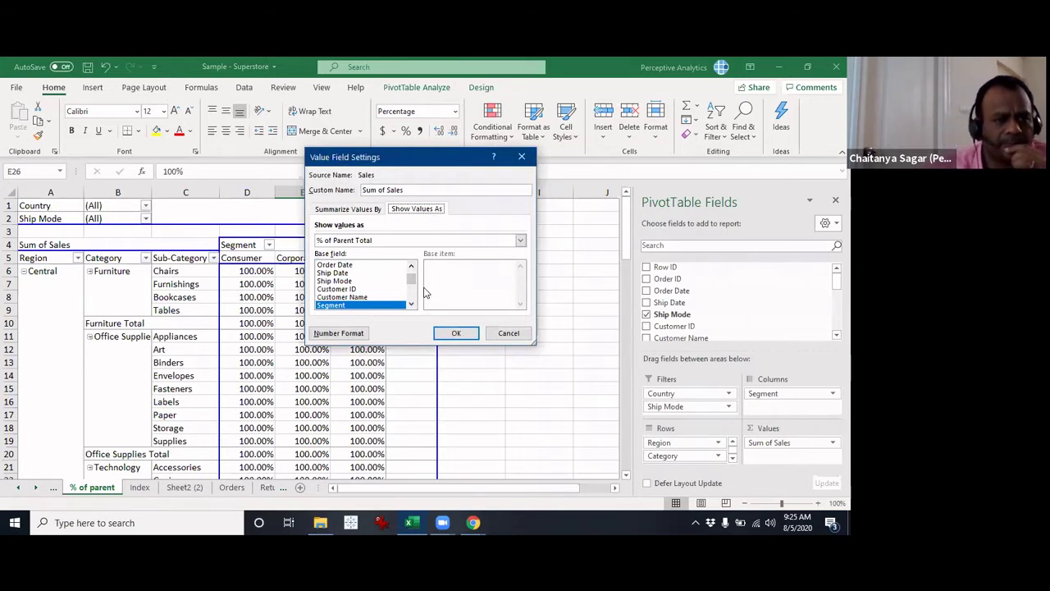
scroll(392, 301, "down", 2)
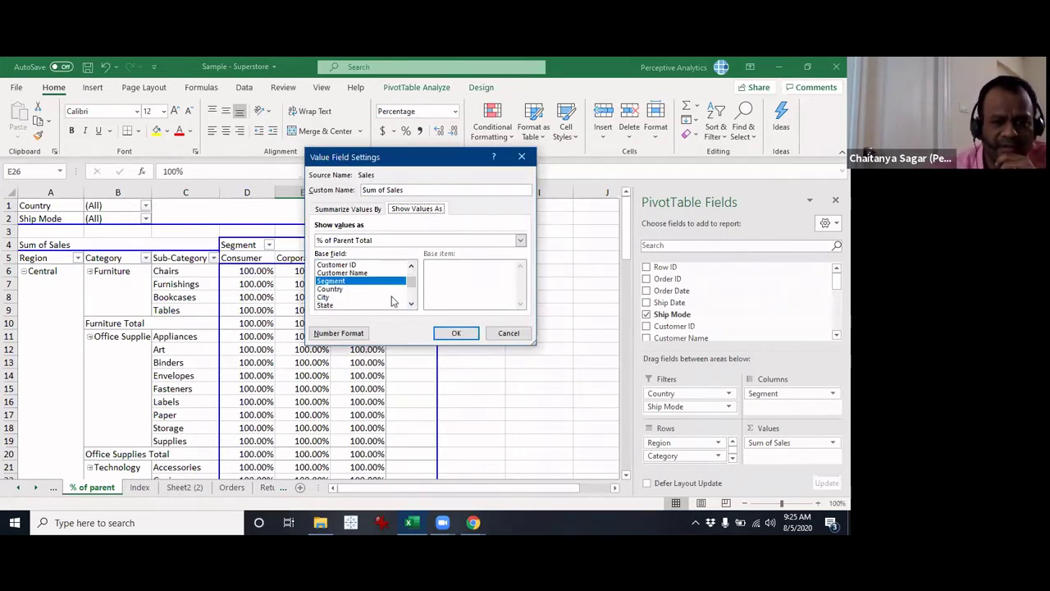
scroll(392, 302, "up", 1)
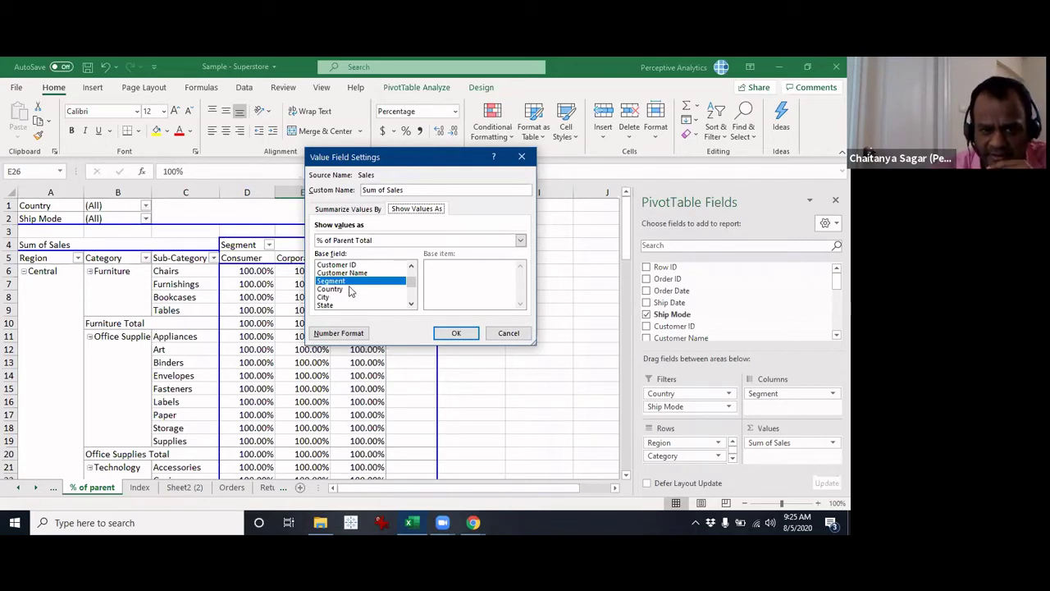
scroll(347, 297, "up", 1)
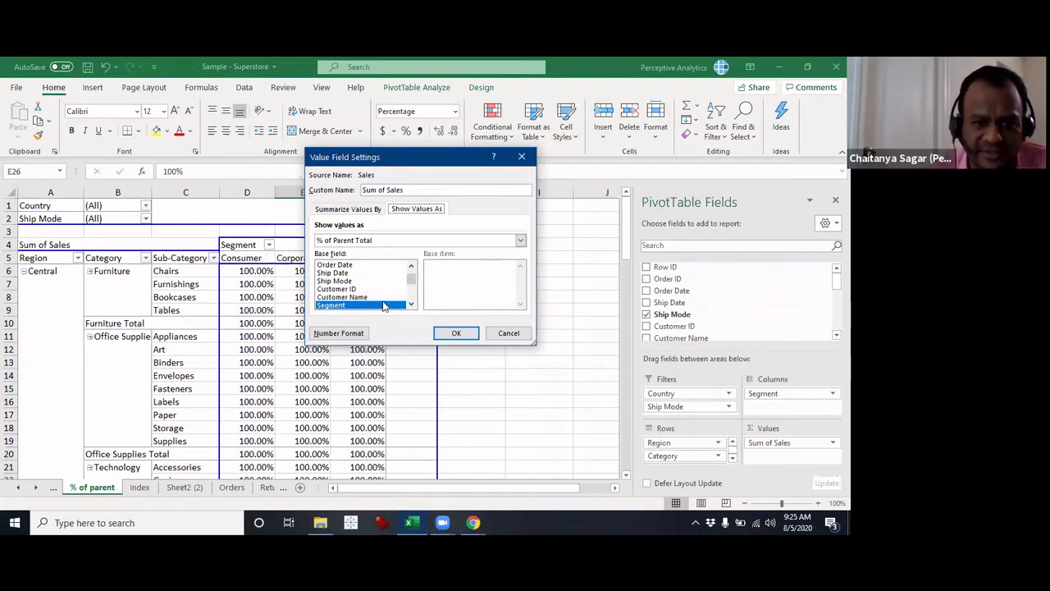
scroll(384, 305, "down", 1)
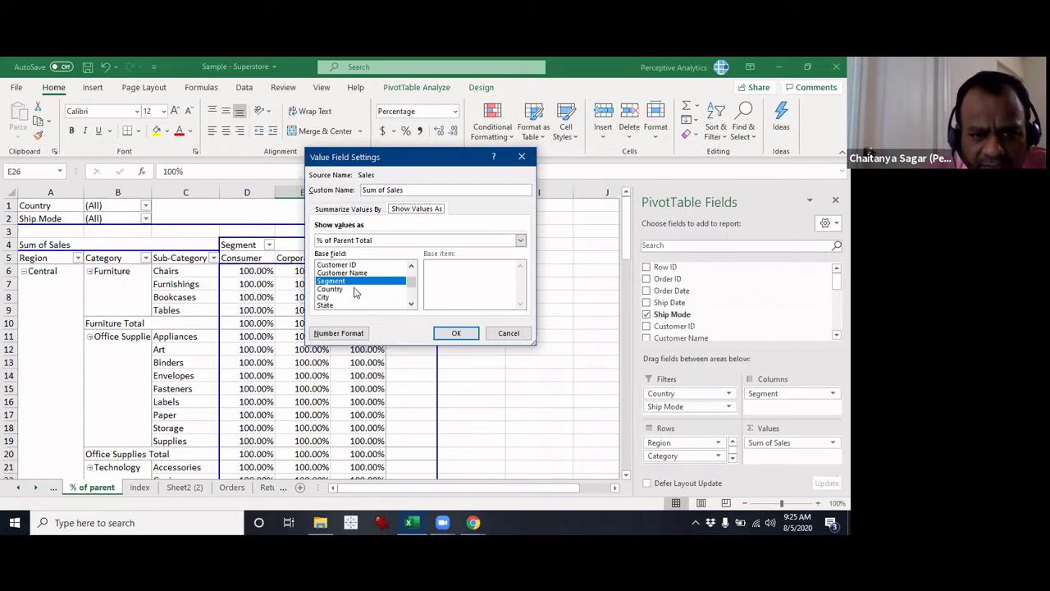
scroll(355, 293, "up", 1)
scroll(355, 293, "down", 1)
scroll(355, 293, "up", 1)
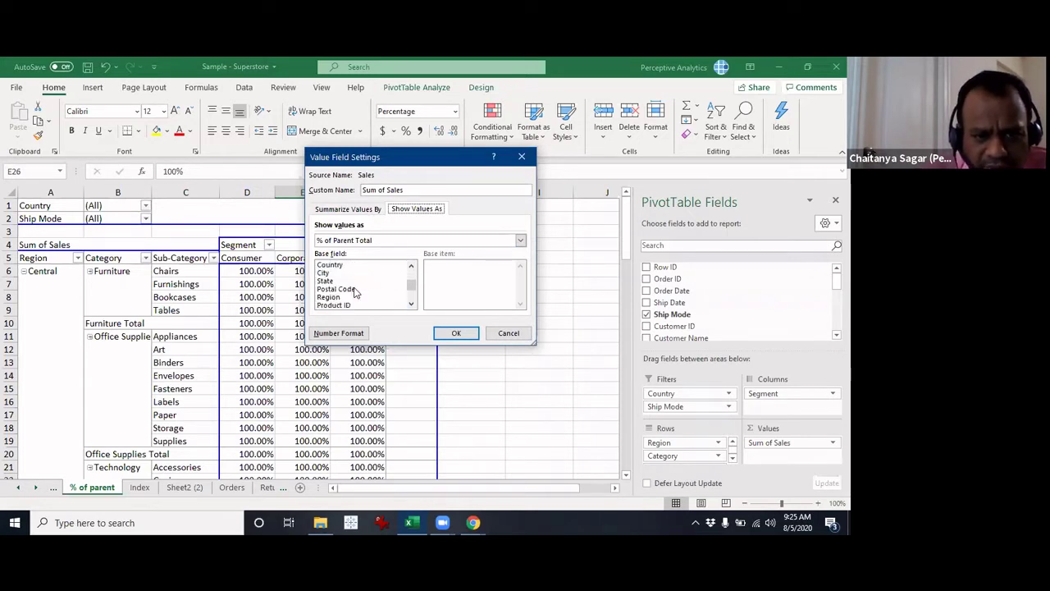
scroll(355, 293, "down", 1)
scroll(355, 293, "up", 1)
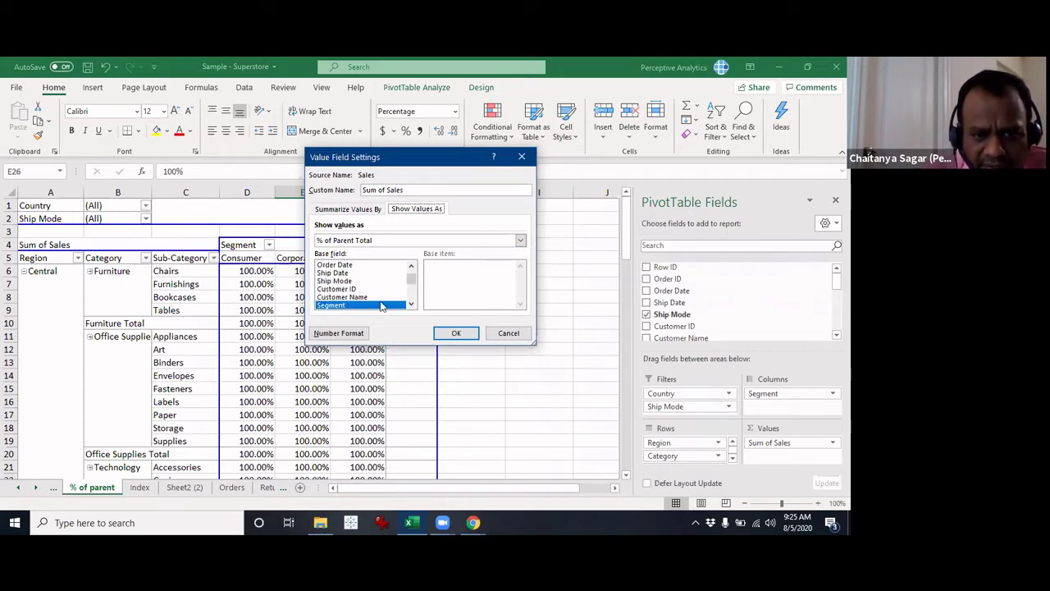
scroll(412, 276, "up", 1)
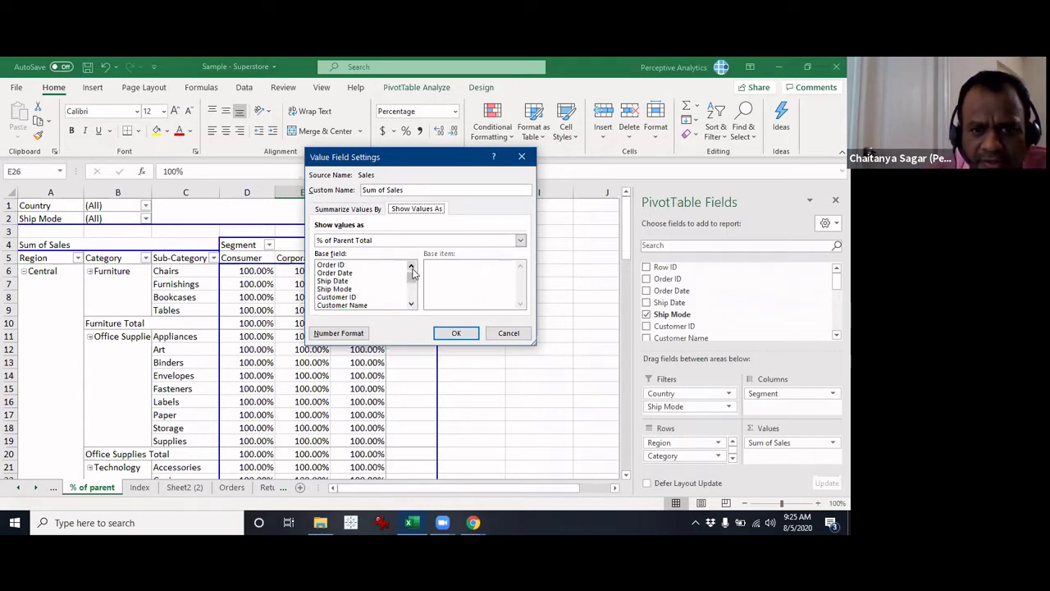
left_click(413, 305)
left_click(412, 304)
left_click(412, 304)
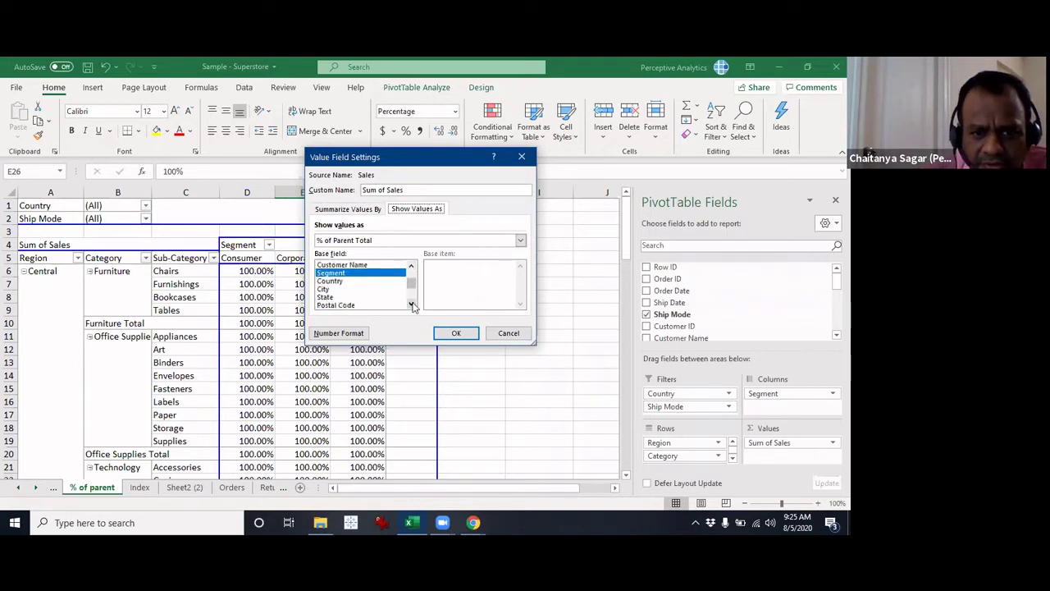
scroll(412, 301, "down", 3)
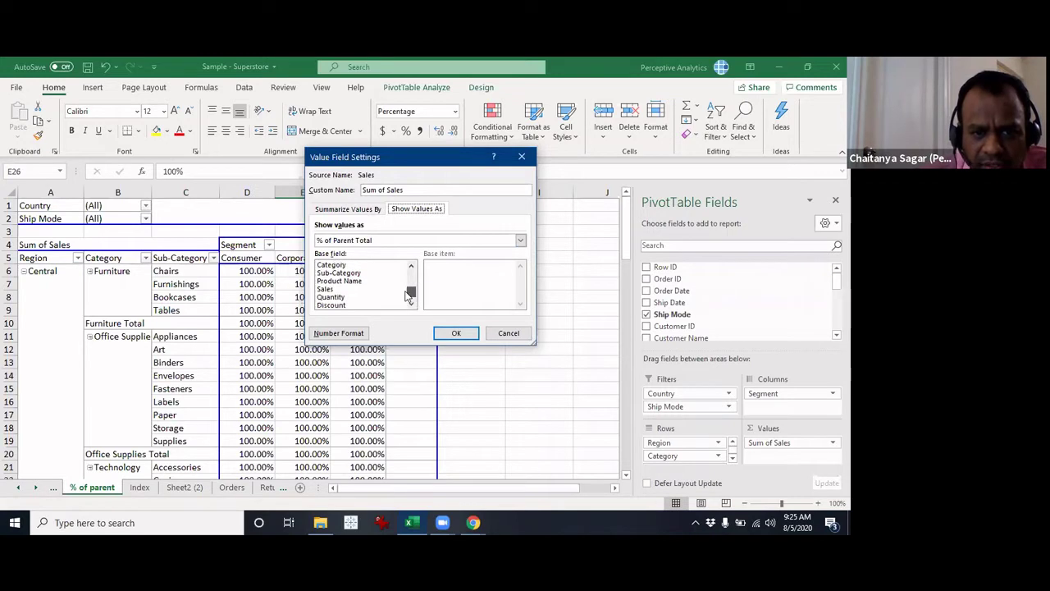
left_click(353, 266)
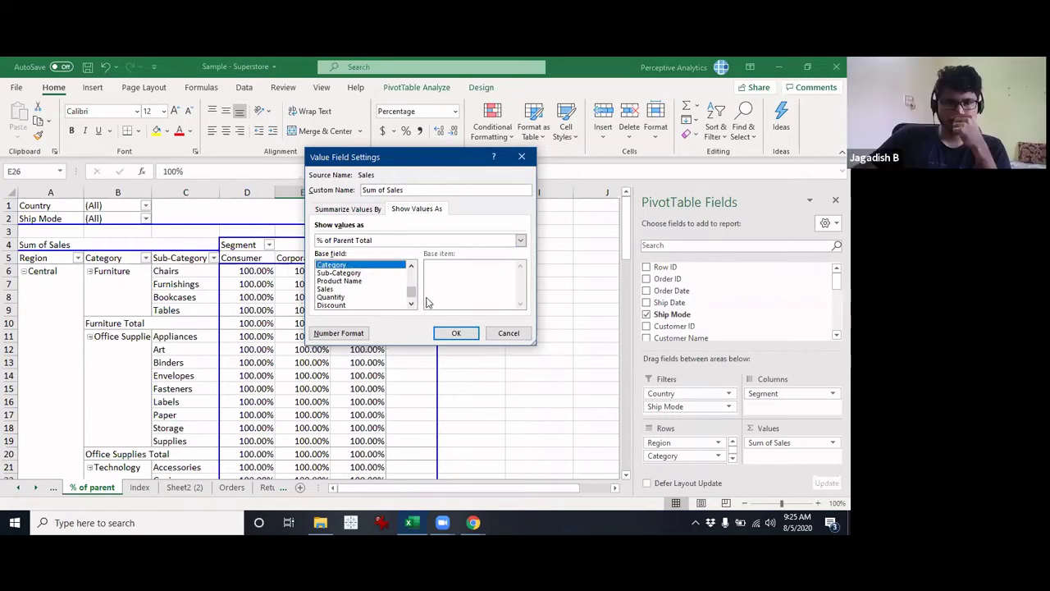
left_click(458, 333)
left_click(413, 373)
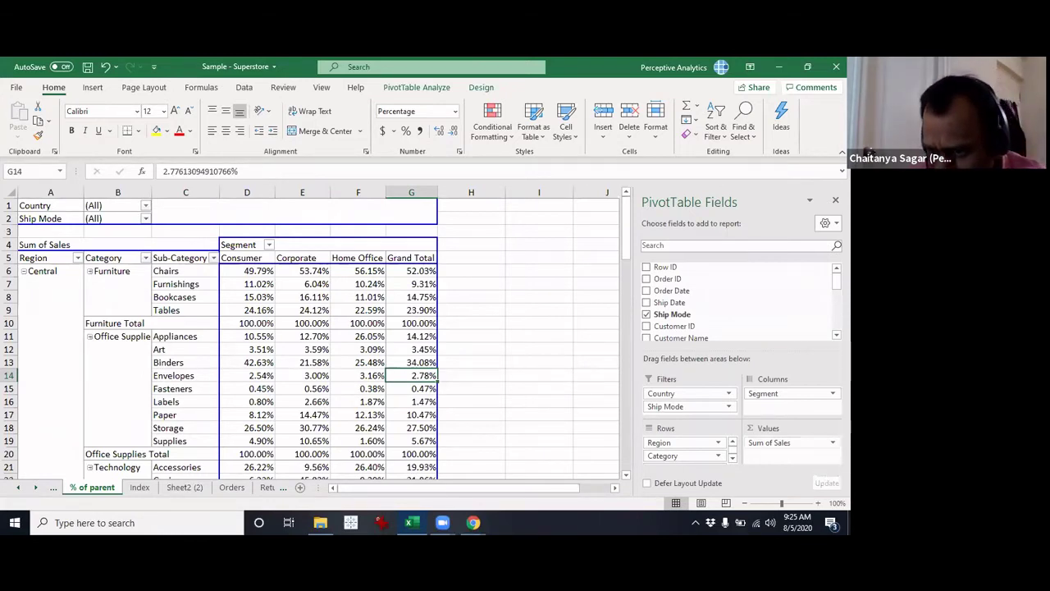
Change the calculation of the Sum of Sales values to % of Parent Row Total.
left_click(812, 443)
left_click(785, 429)
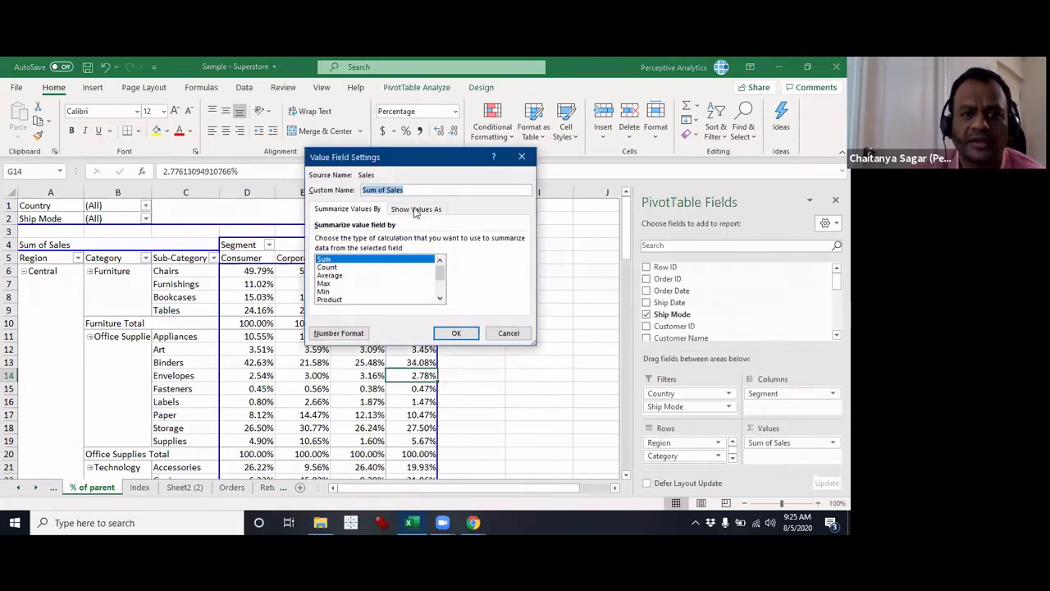
left_click(416, 210)
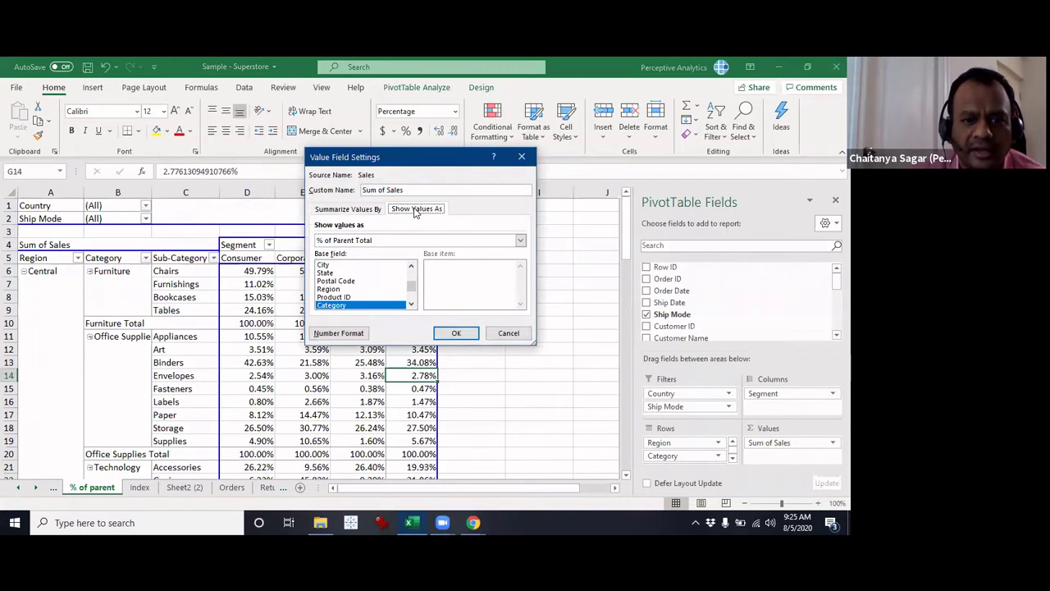
left_click(402, 242)
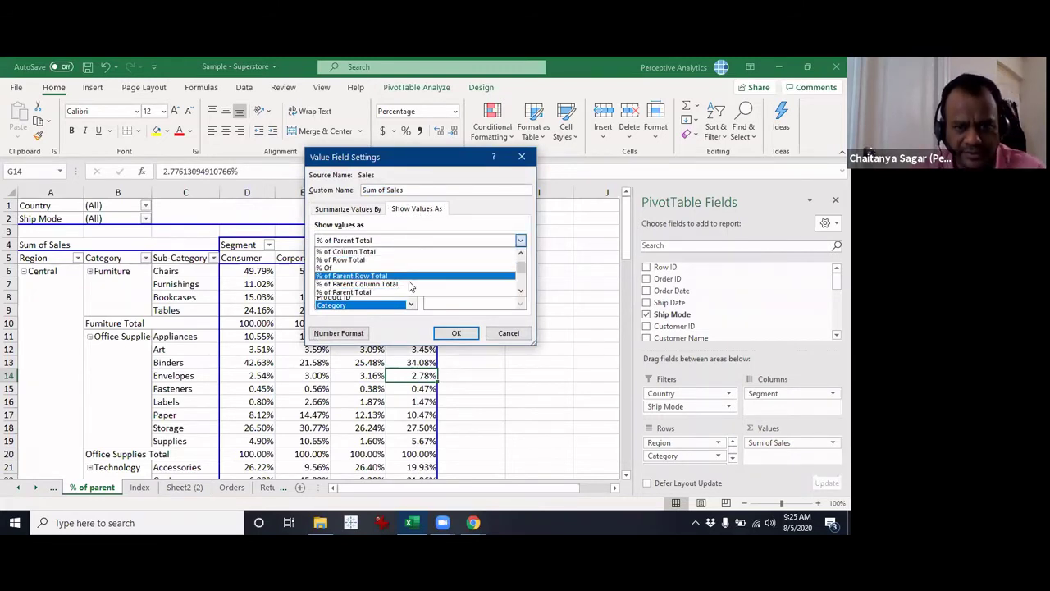
left_click(520, 293)
left_click(520, 293)
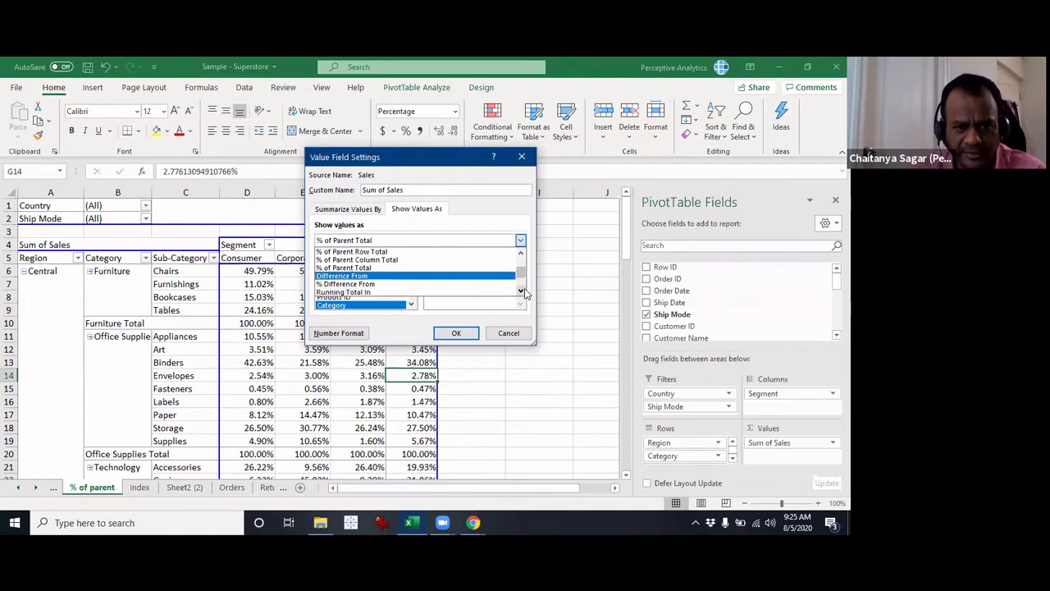
left_click(521, 292)
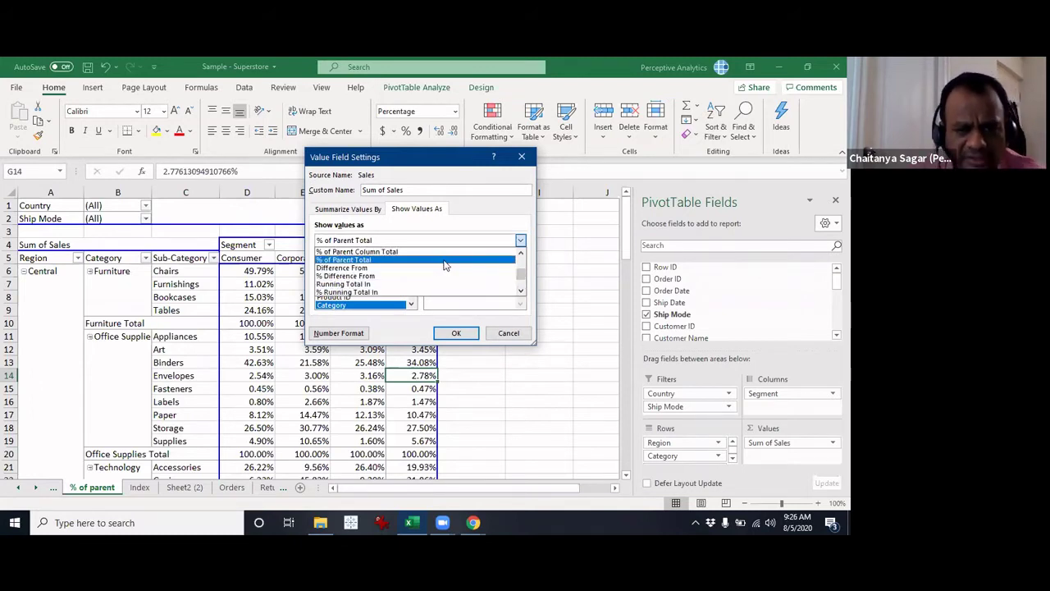
left_click(520, 253)
left_click(520, 253)
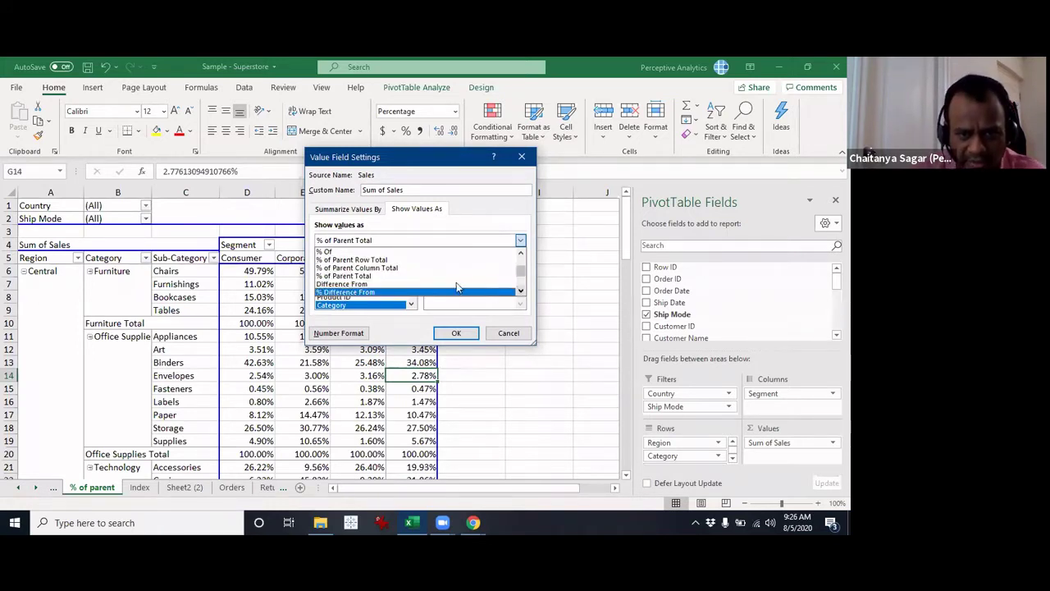
left_click(435, 259)
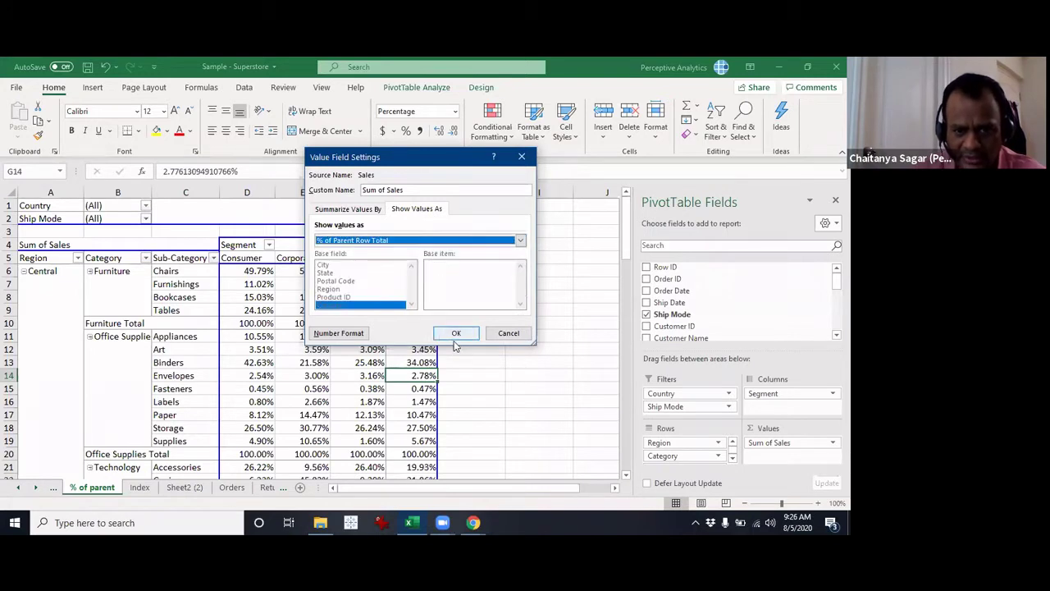
left_click(455, 334)
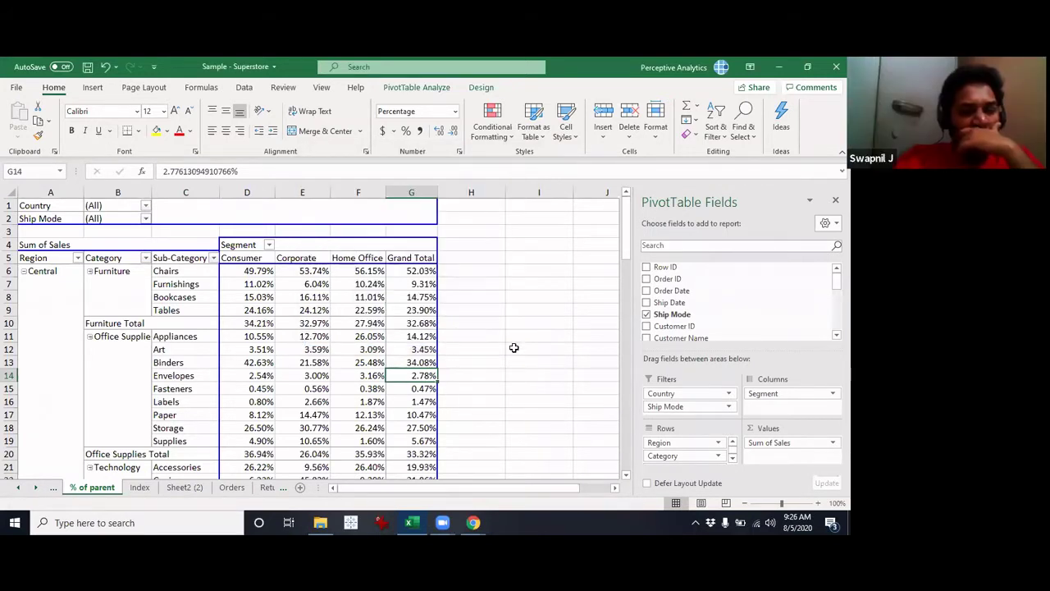
Review the Sum of Sales value settings, and examine the parent row percentages down to the Consumer Grand Total.
left_click(792, 443)
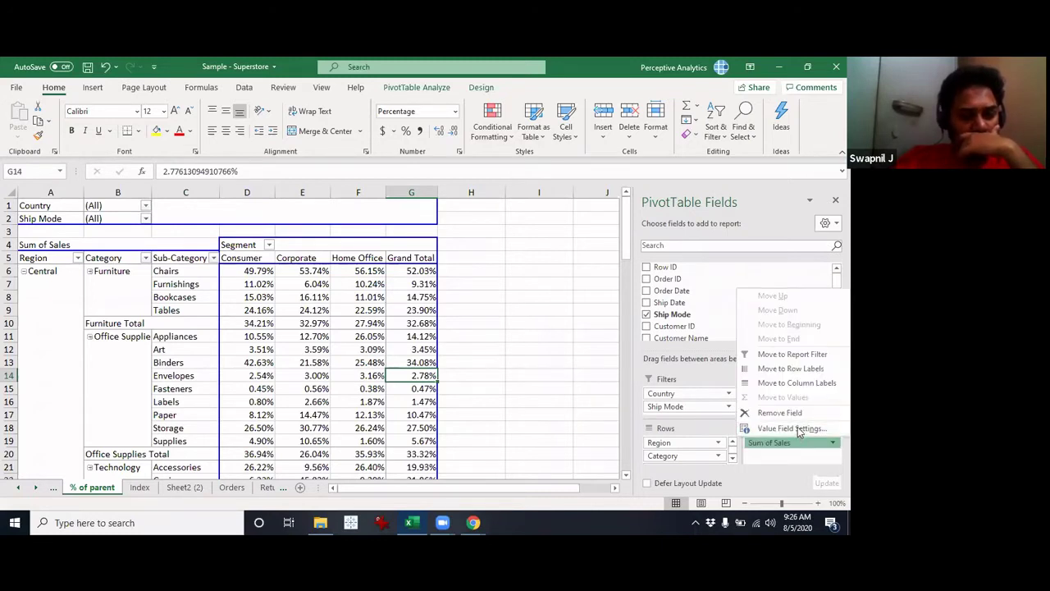
key("n")
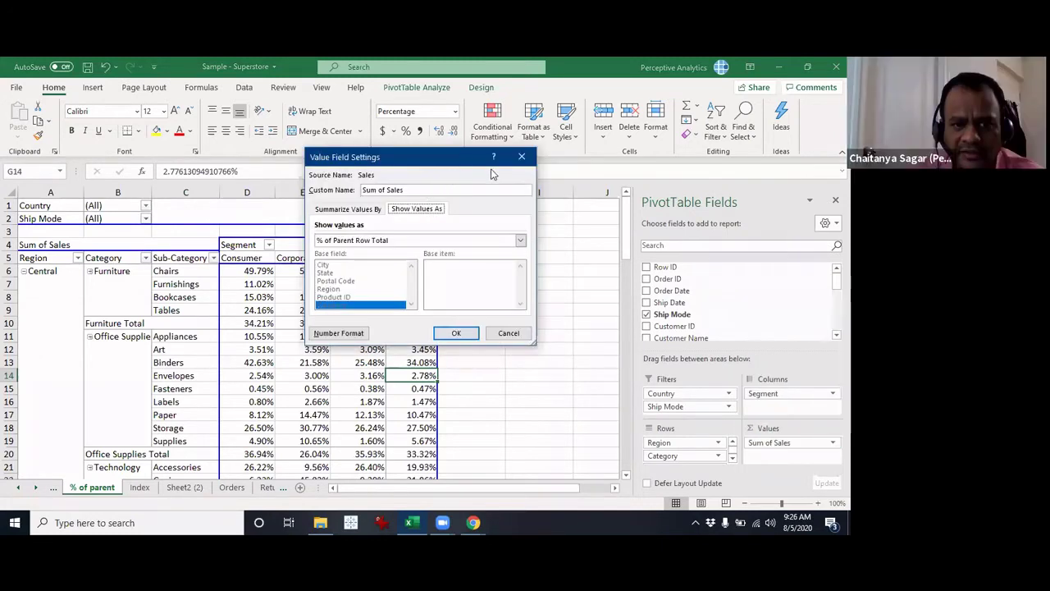
left_click_drag(451, 169, 627, 146)
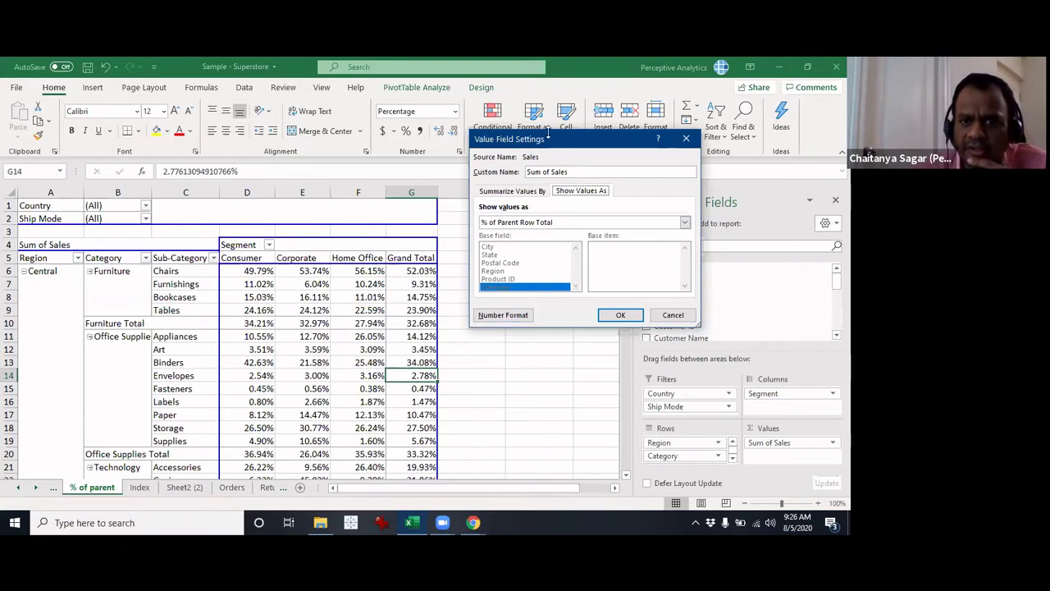
left_click_drag(547, 138, 447, 95)
scroll(518, 303, "down", 6)
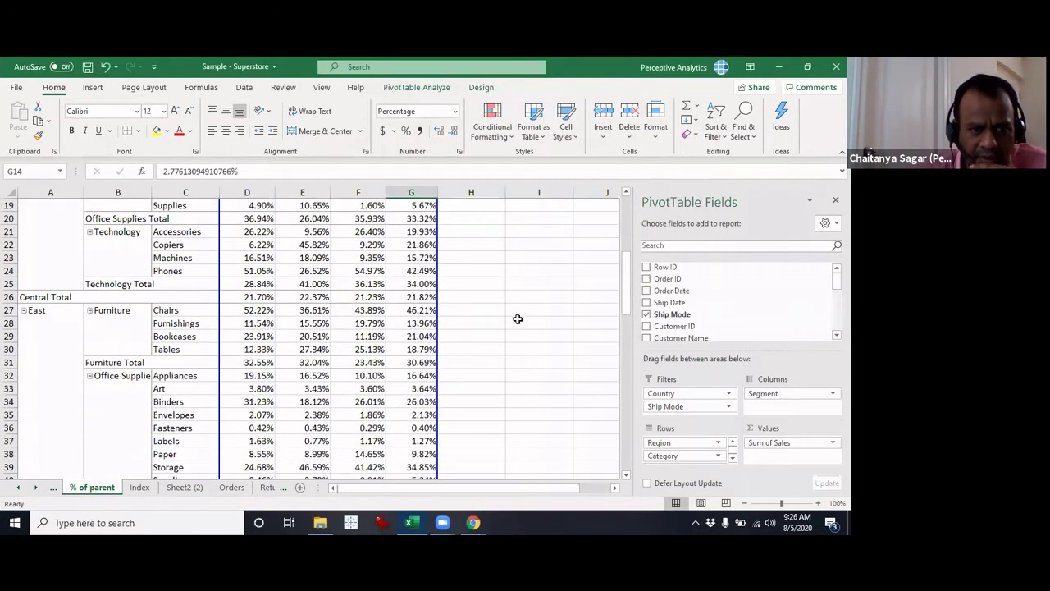
scroll(518, 319, "down", 11)
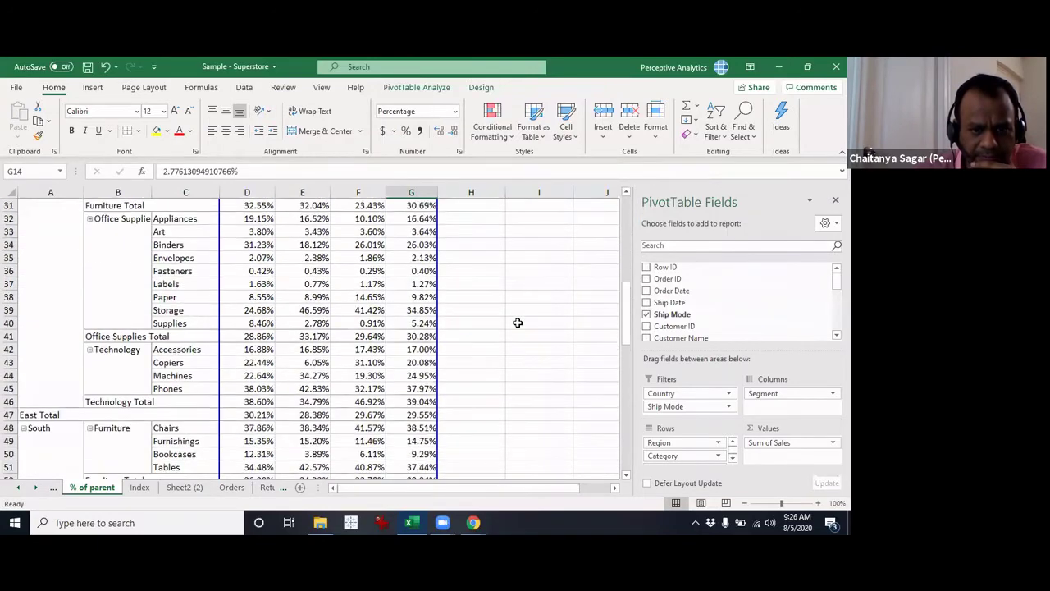
scroll(517, 322, "down", 7)
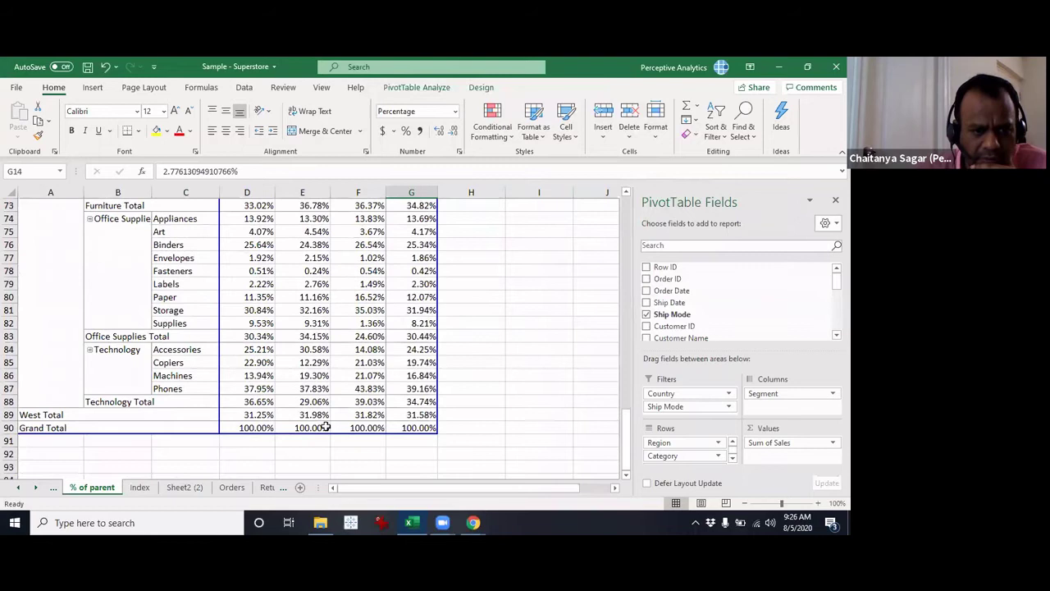
left_click(254, 427)
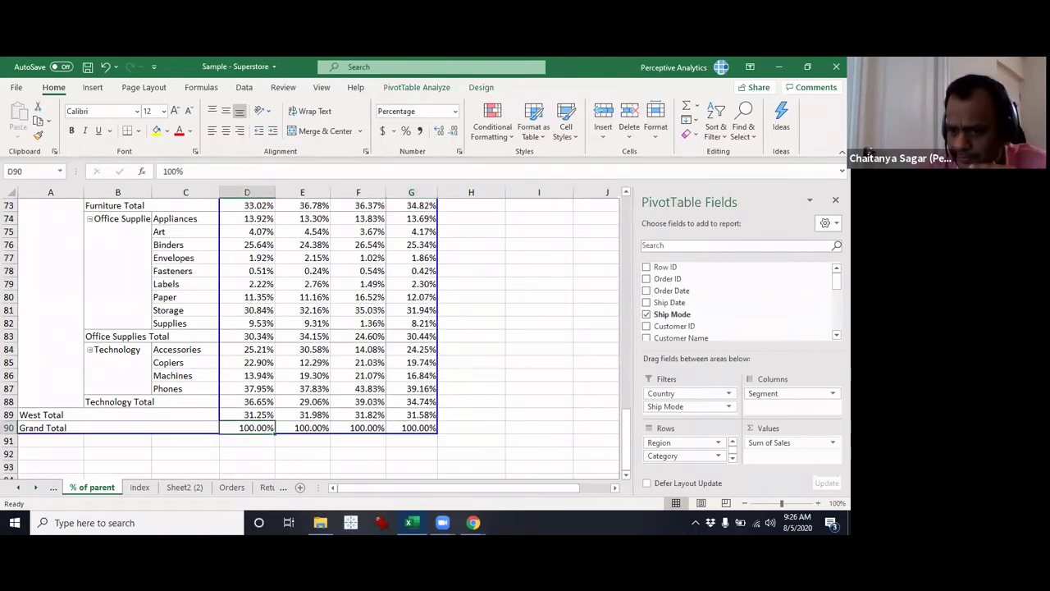
Recheck the Show Values As setting of Sum of Sales, and inspect the Consumer share of Chairs in Central Furniture.
left_click(800, 442)
left_click(803, 429)
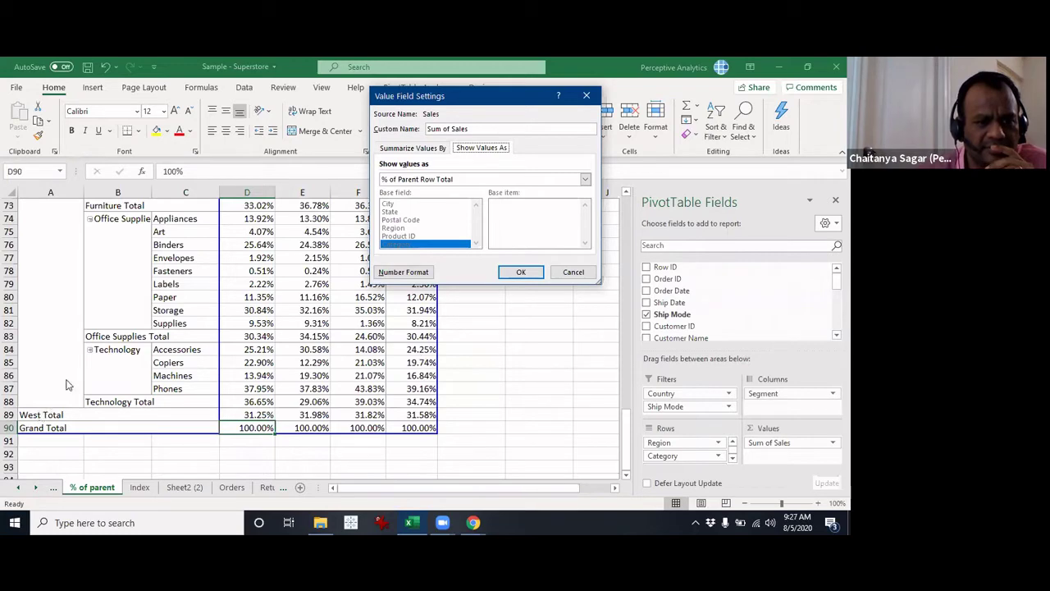
left_click(520, 272)
scroll(355, 327, "up", 20)
scroll(355, 327, "up", 3)
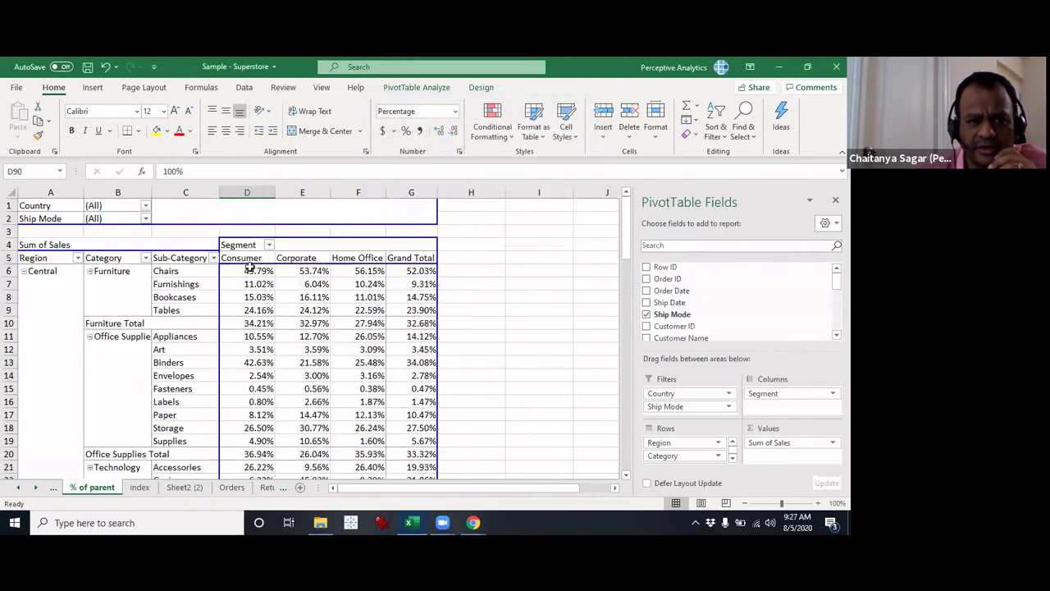
left_click(252, 267)
left_click(255, 270)
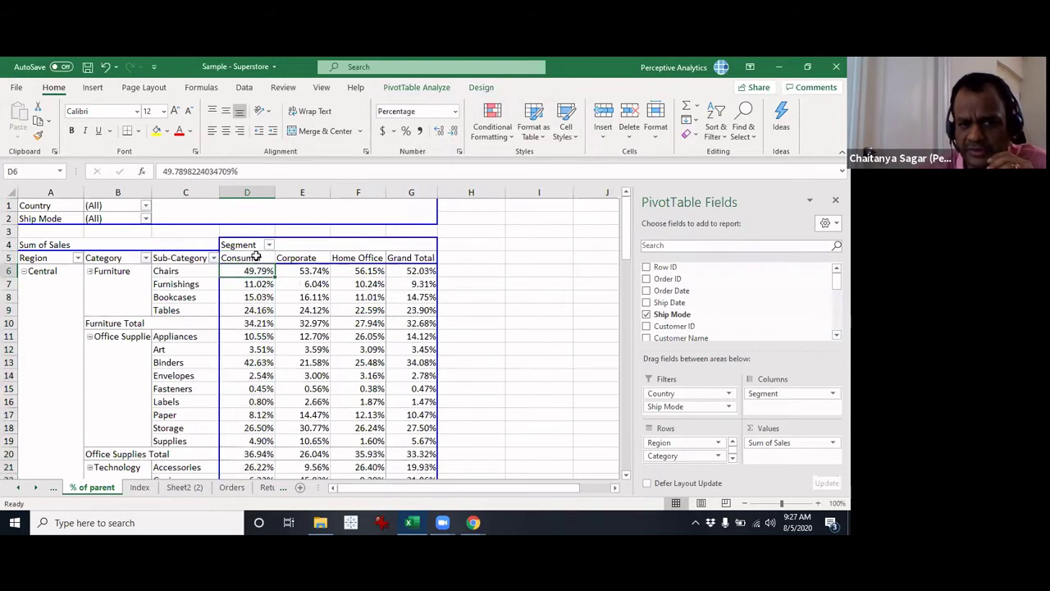
left_click(256, 258)
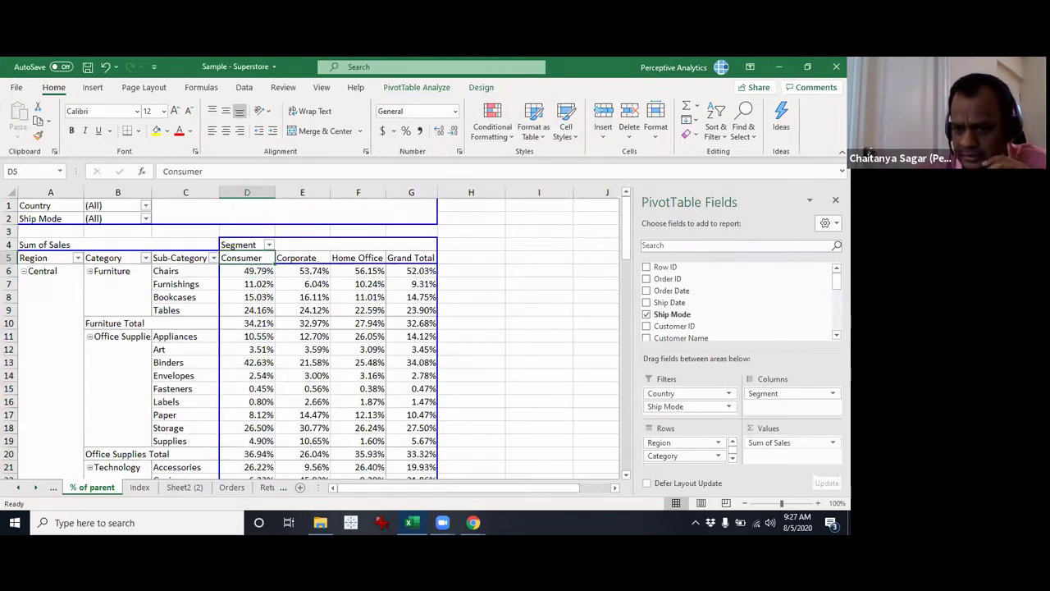
Change the calculation of the Sum of Sales values to % of Parent Column Total, and examine the resulting percentages across the segments.
left_click(788, 442)
left_click(818, 439)
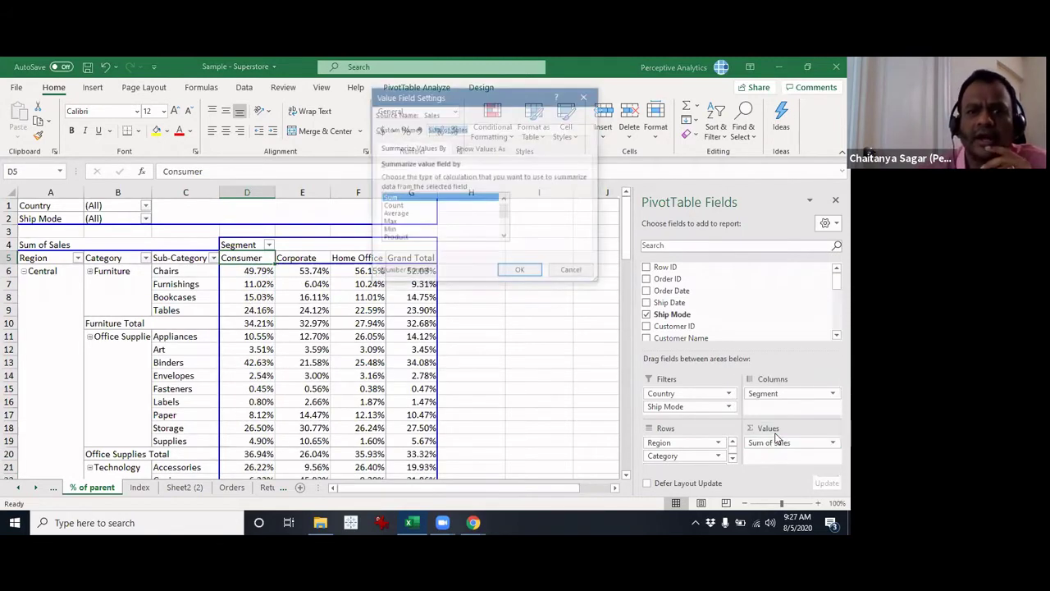
left_click(483, 149)
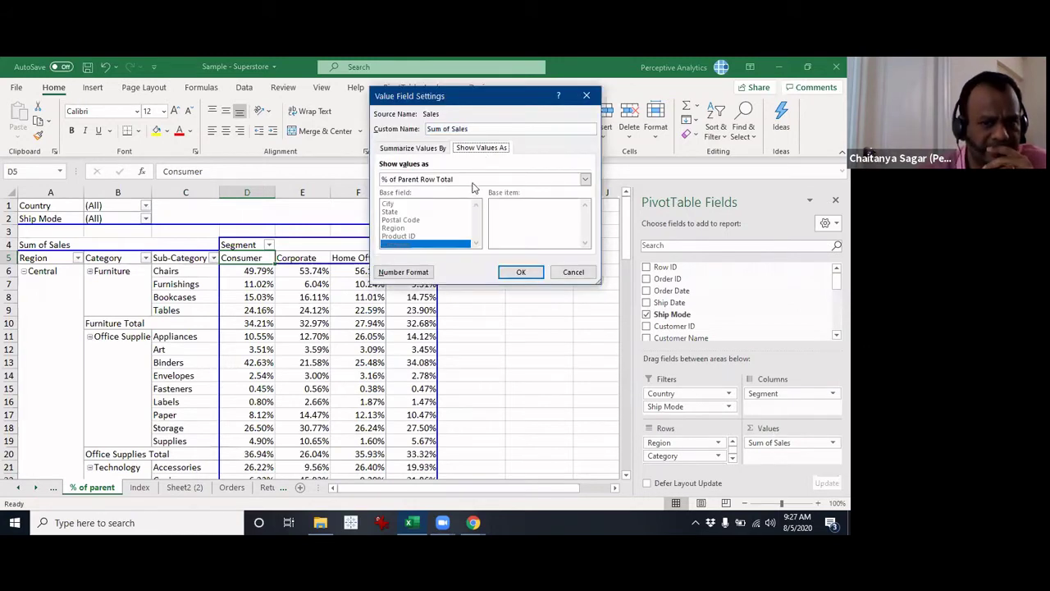
left_click(474, 179)
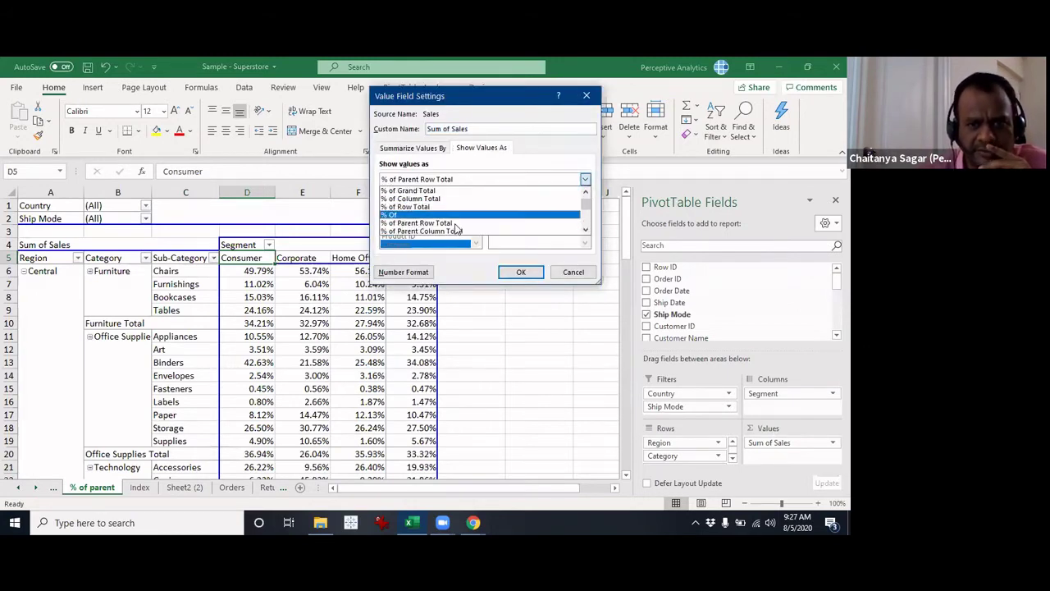
left_click(454, 233)
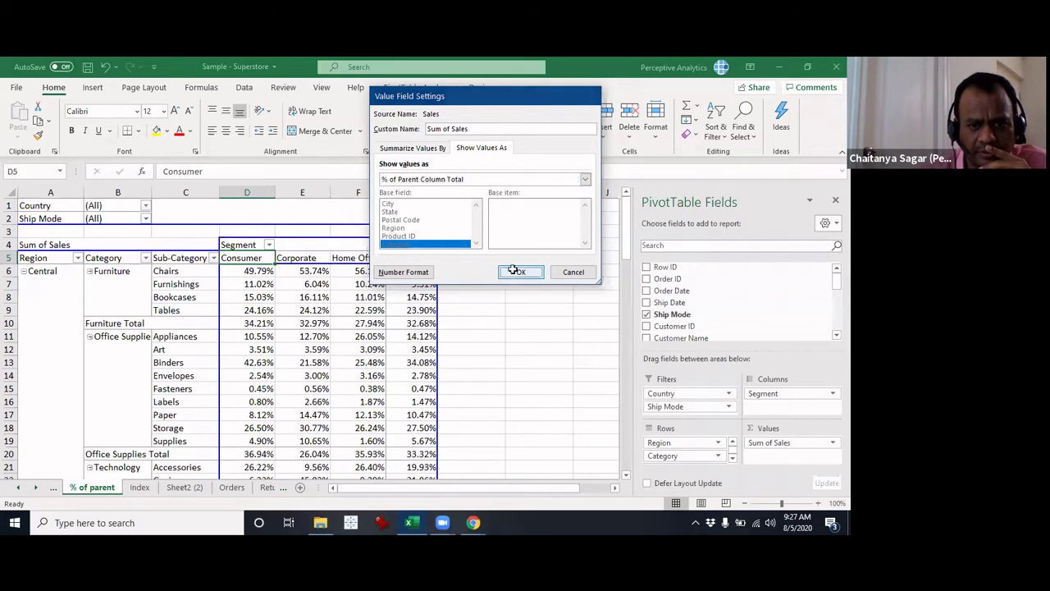
left_click(512, 271)
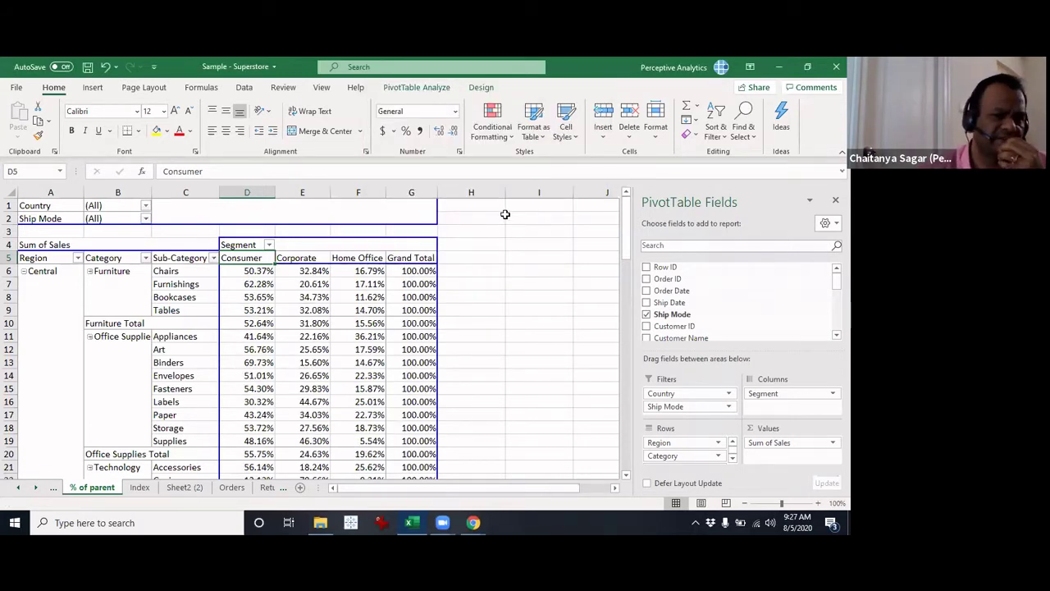
scroll(496, 279, "down", 2)
scroll(452, 296, "up", 2)
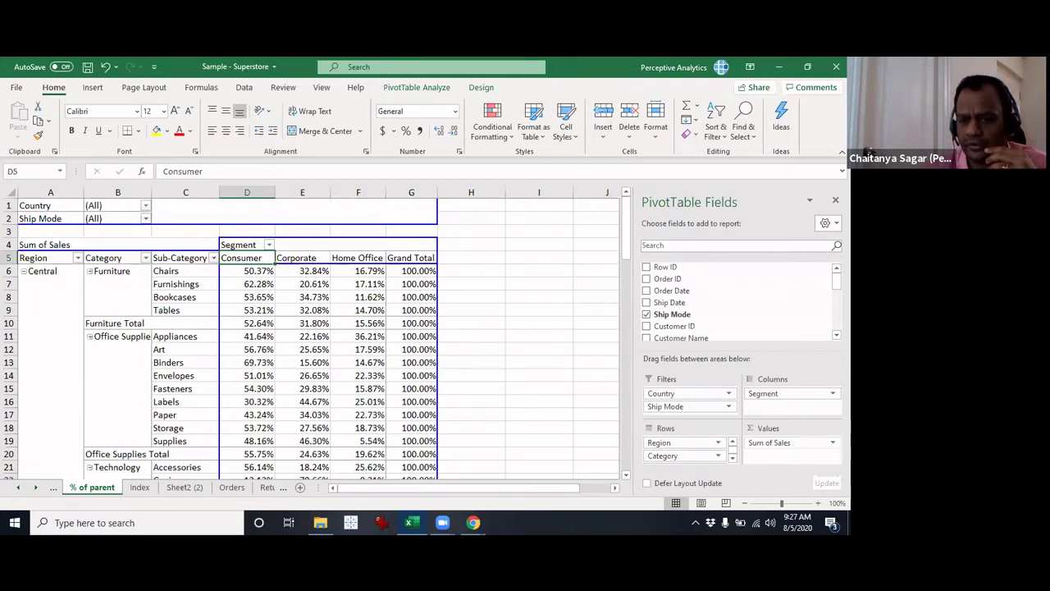
Show the Sum of Sales values as Difference From, with Category as the base field and Furniture as the base item.
left_click(804, 442)
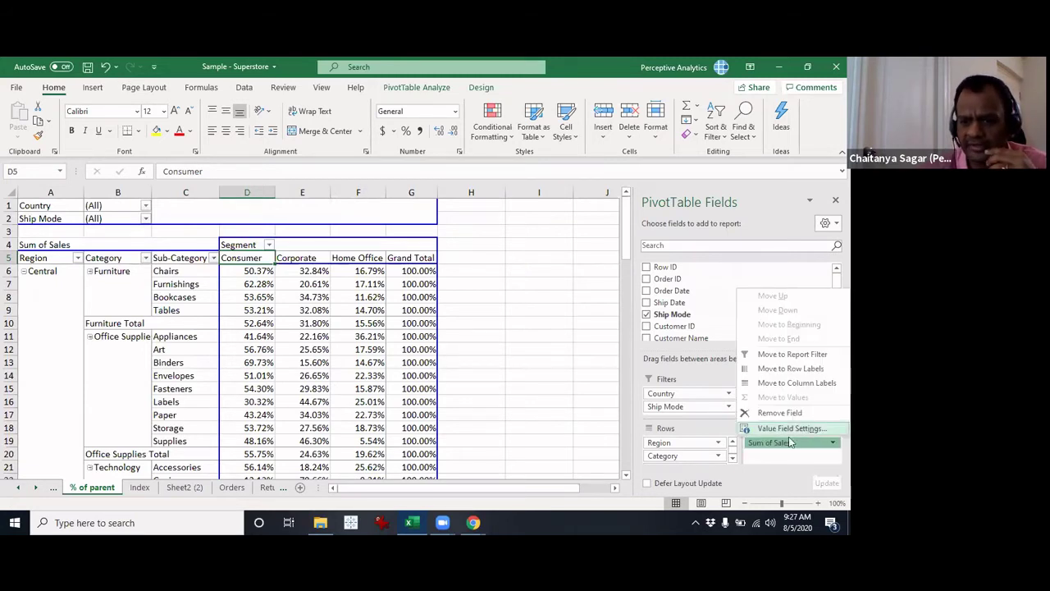
left_click(808, 430)
left_click(492, 147)
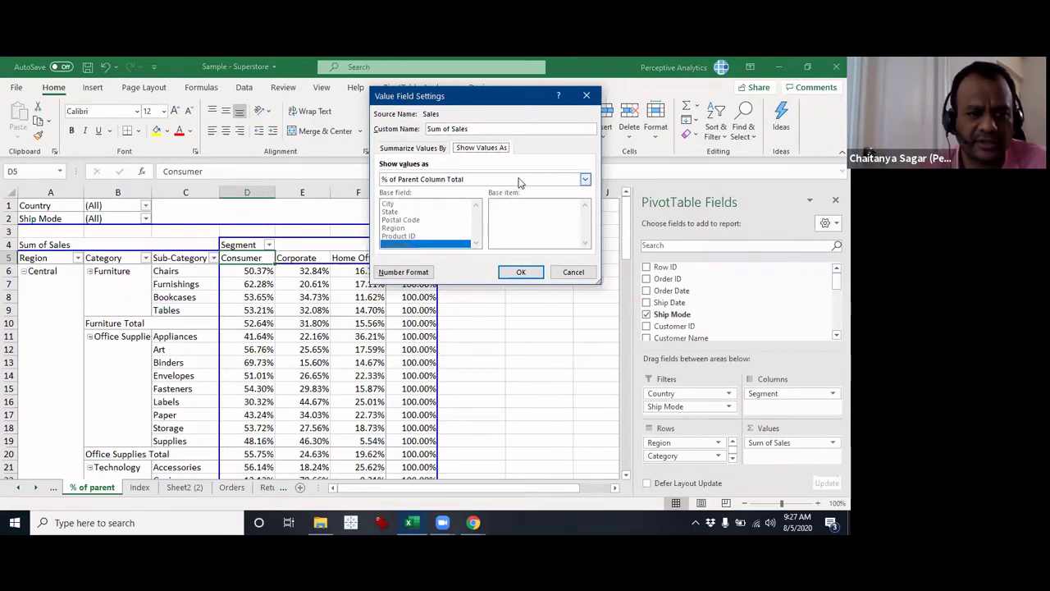
left_click(516, 180)
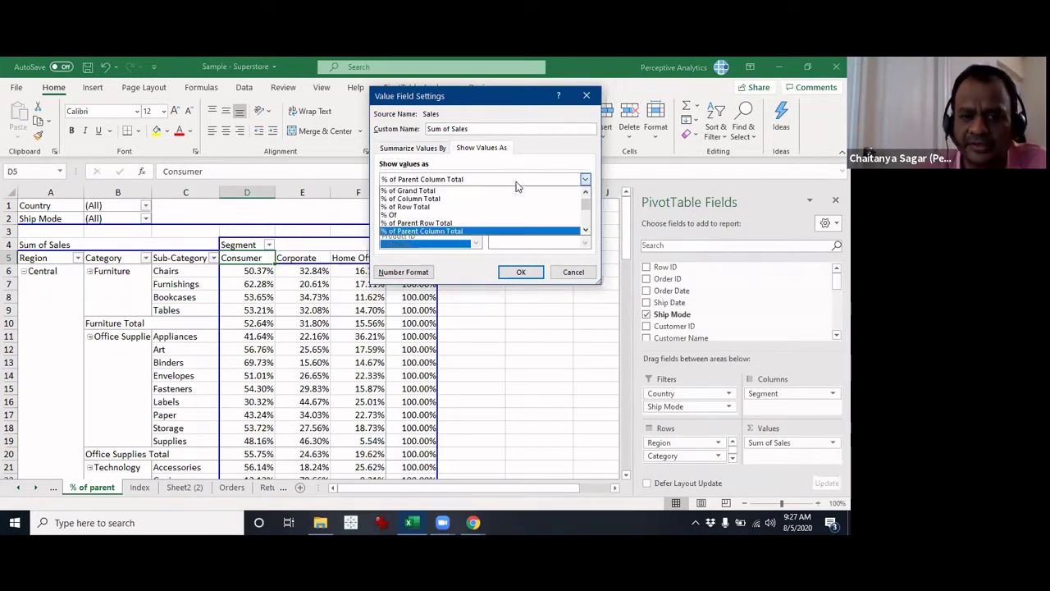
left_click(586, 230)
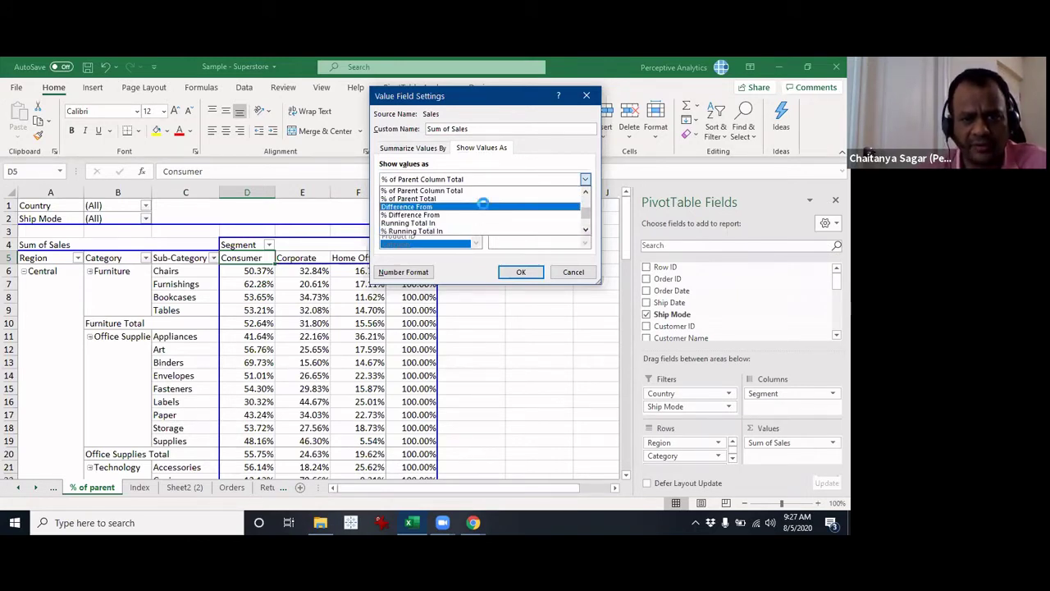
left_click(484, 207)
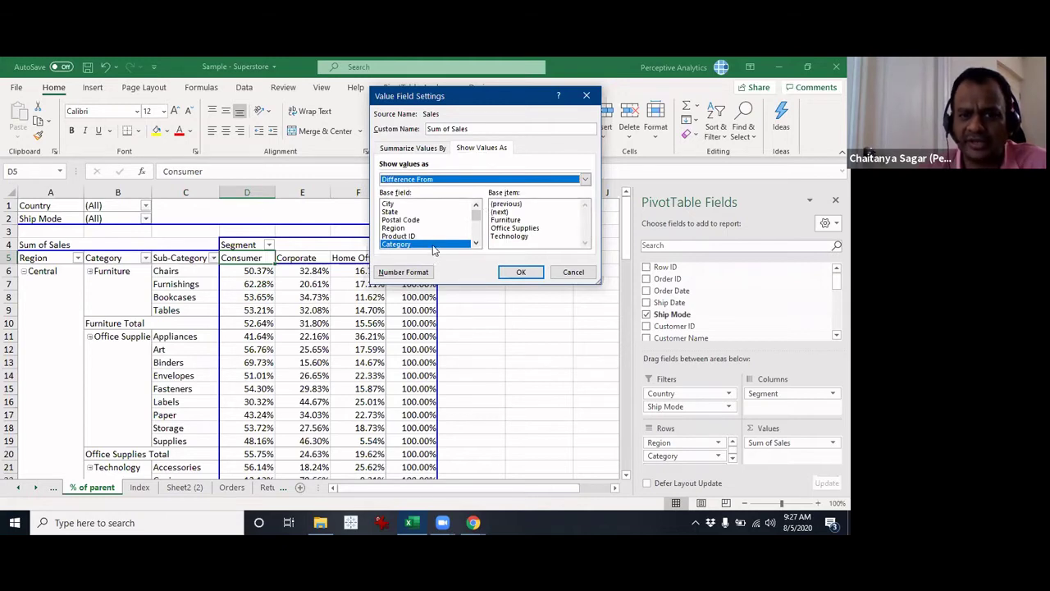
left_click(516, 220)
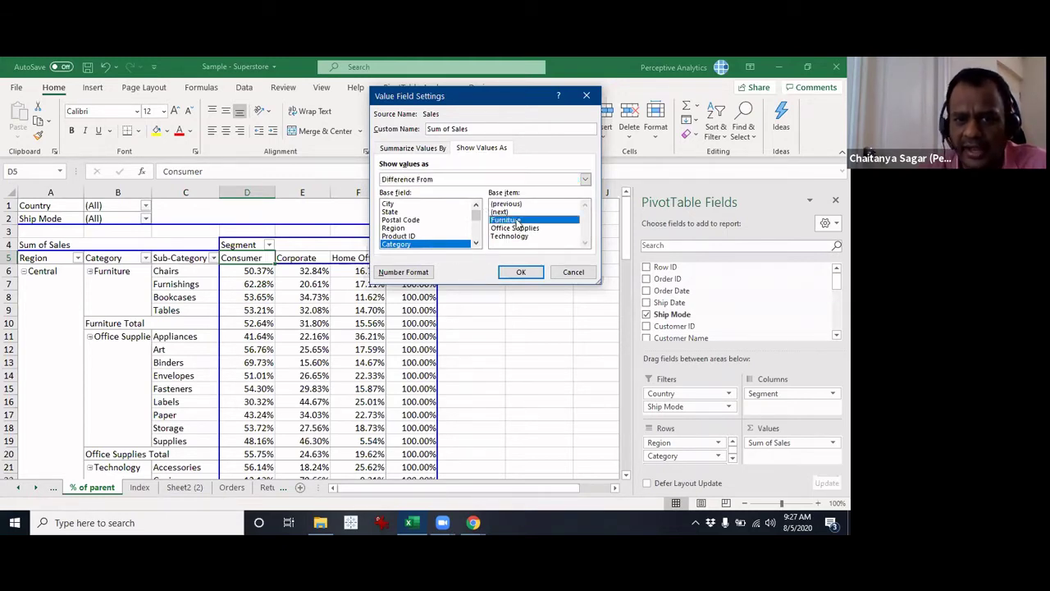
left_click(520, 273)
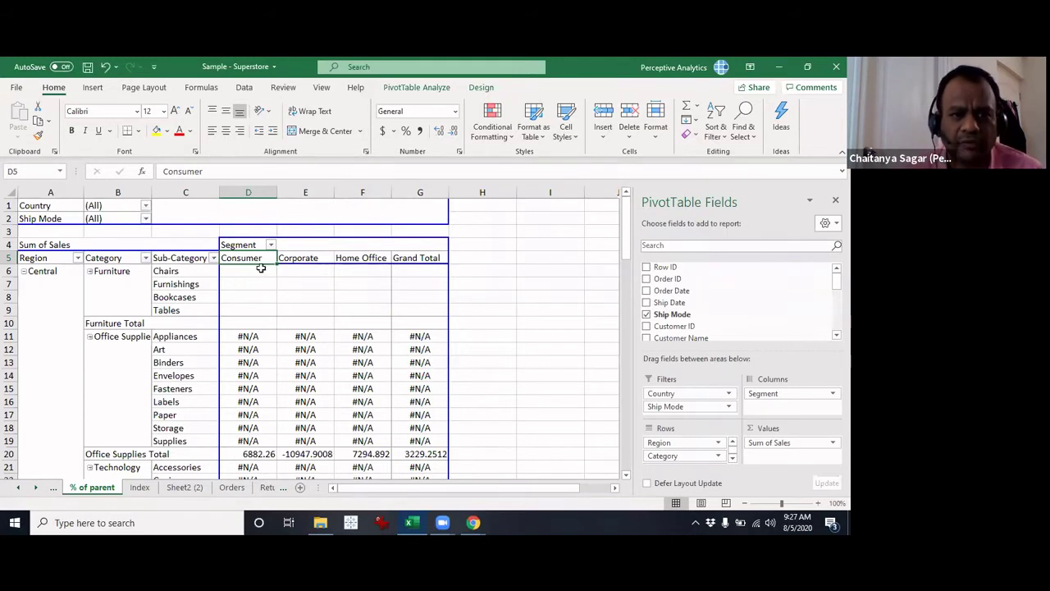
Review the base field and base item of the Sum of Sales Difference From calculation without changing them.
left_click(778, 442)
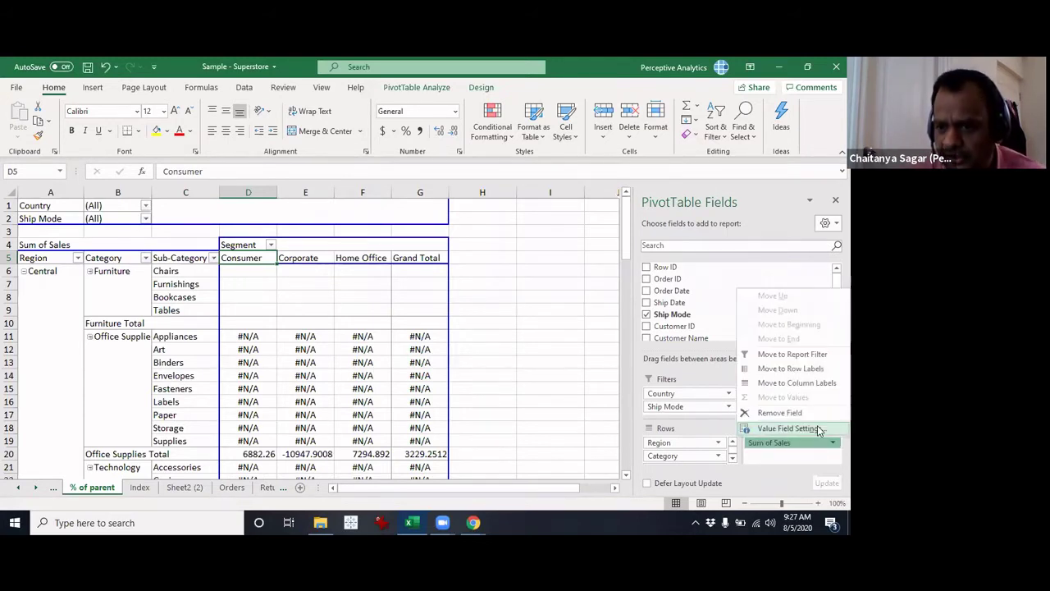
left_click(812, 429)
left_click(492, 149)
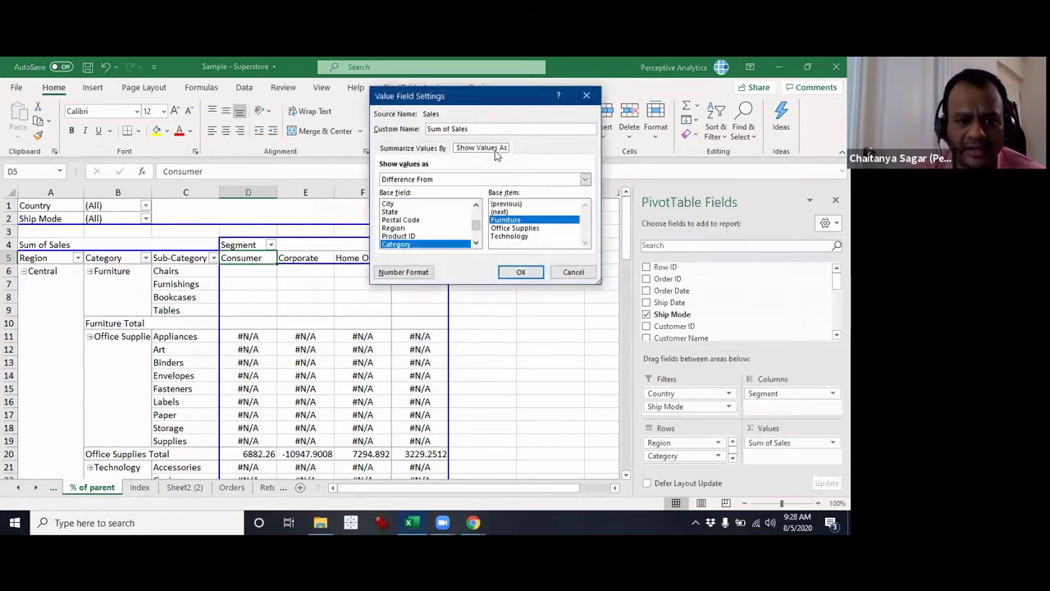
left_click(514, 270)
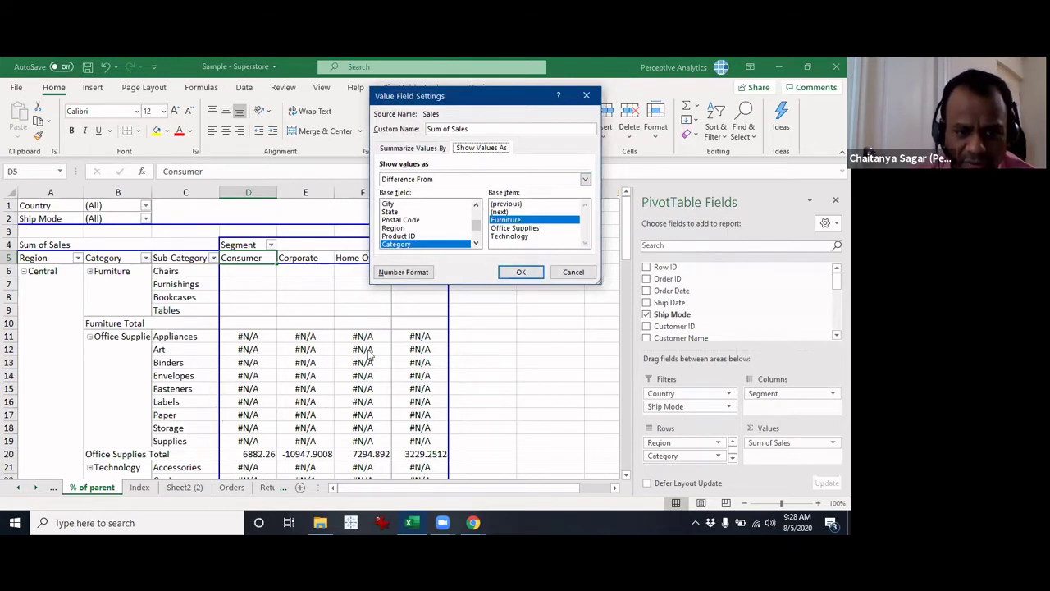
left_click(525, 272)
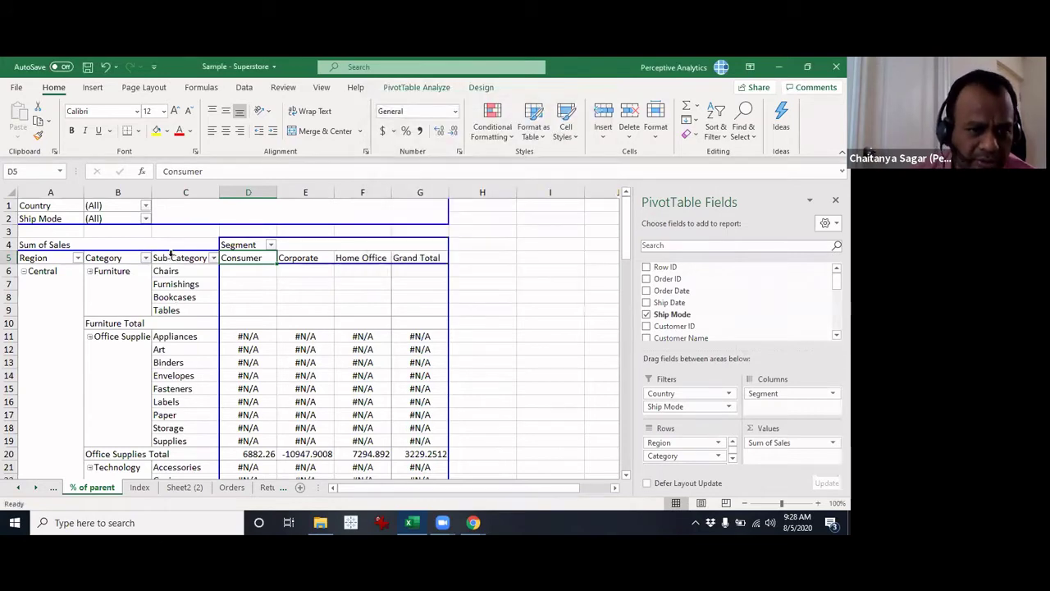
Remove the Sub-Category and Region fields from the pivot table, and inspect the Office Supplies and Technology differences by segment.
left_click_drag(177, 259, 566, 382)
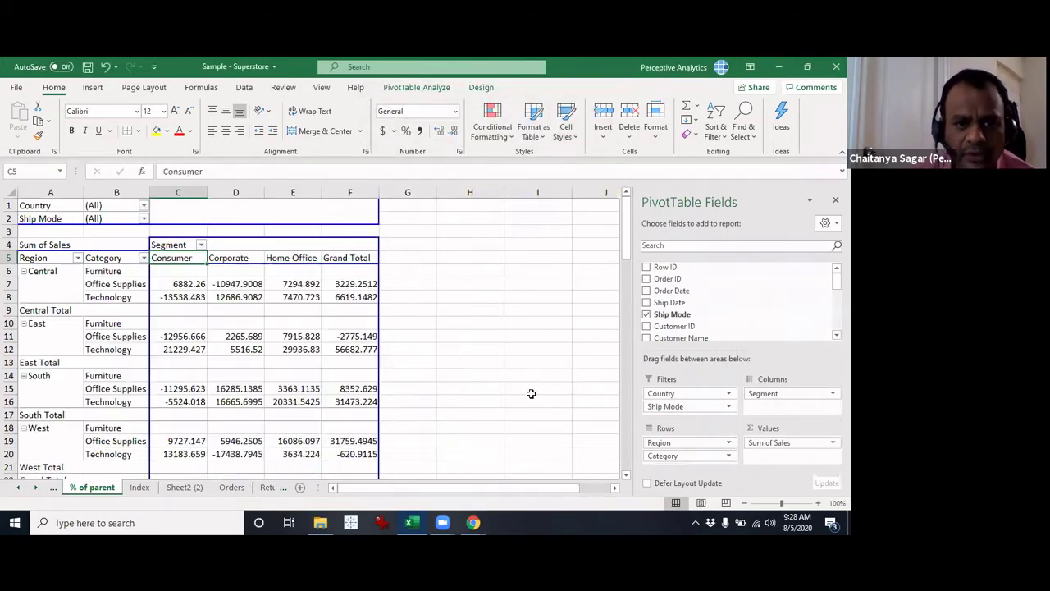
left_click(175, 270)
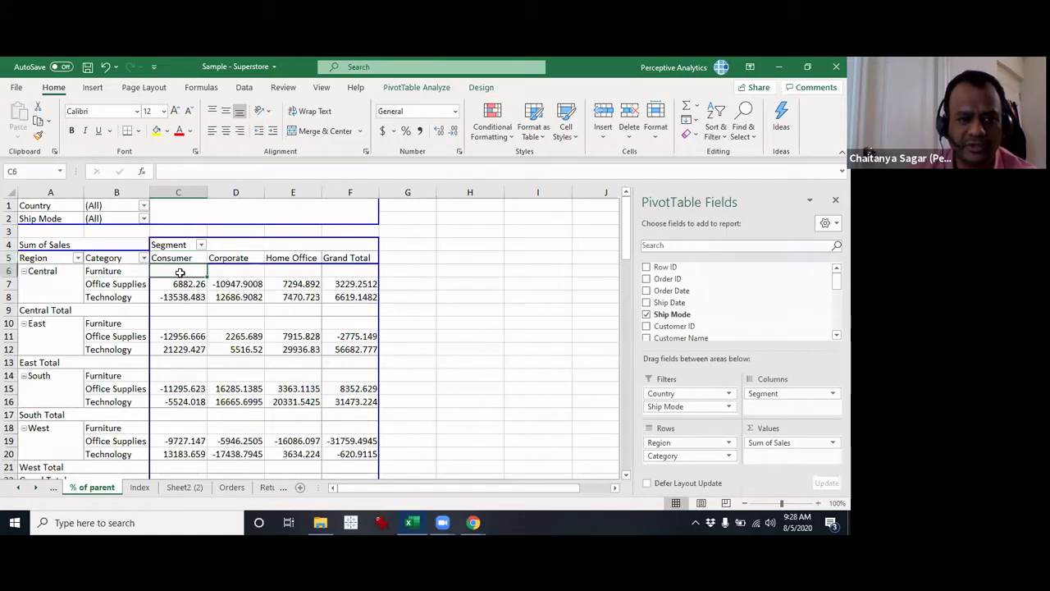
left_click(43, 258)
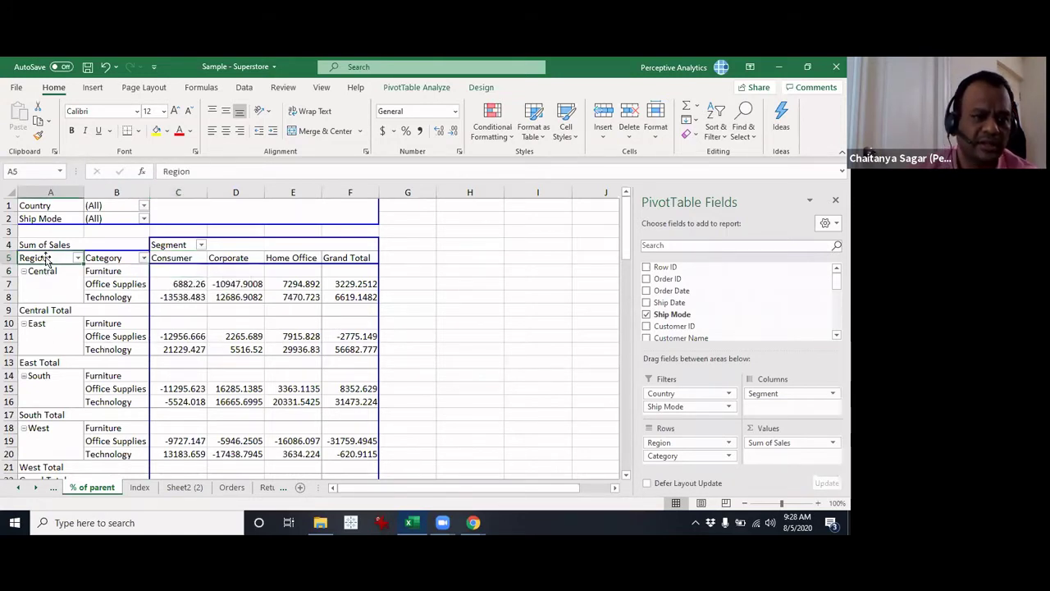
key("Delete")
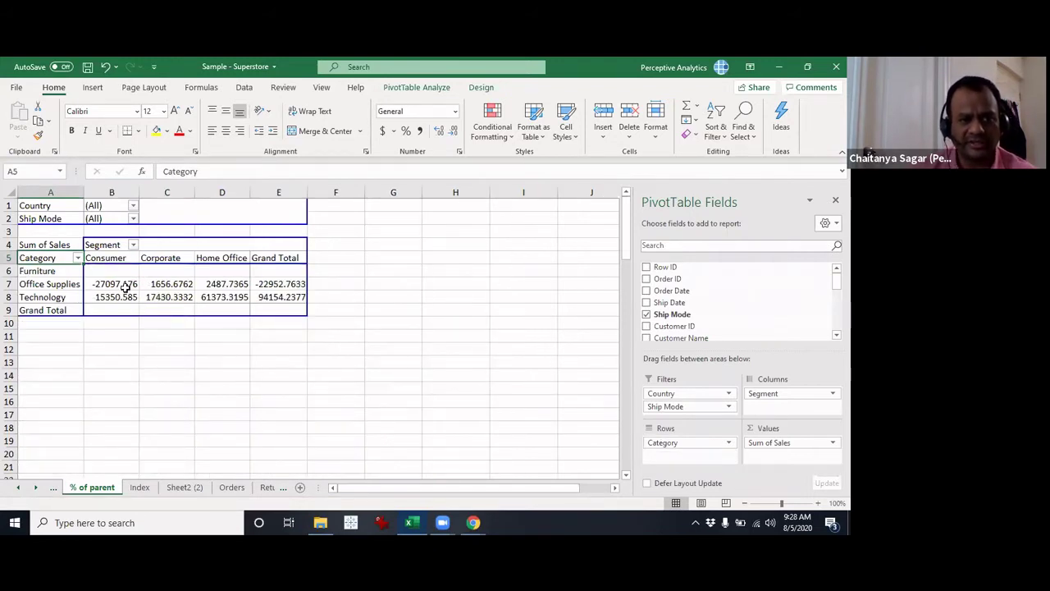
left_click_drag(128, 284, 289, 299)
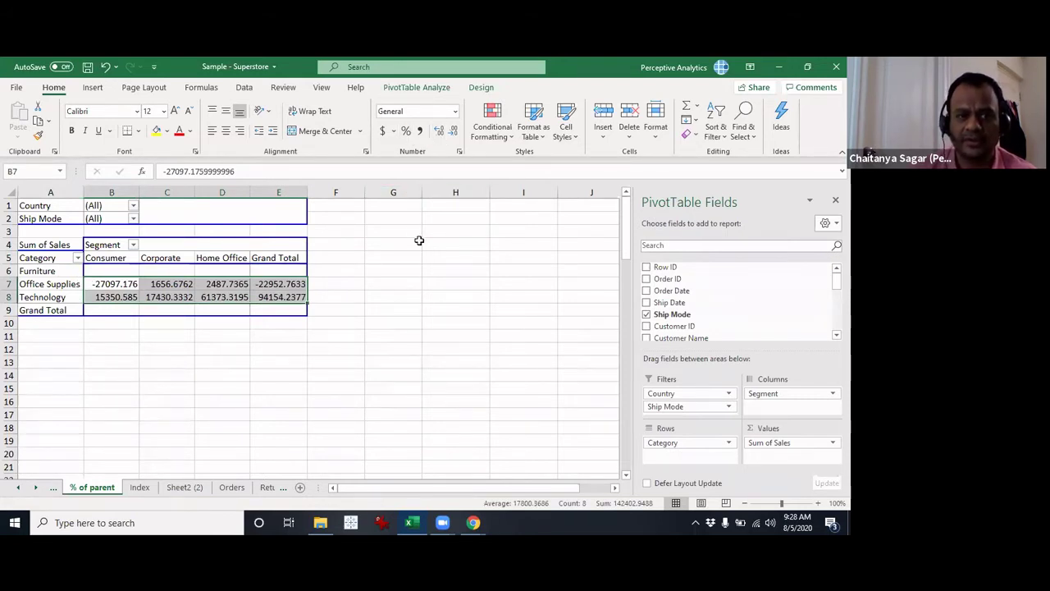
left_click(203, 286)
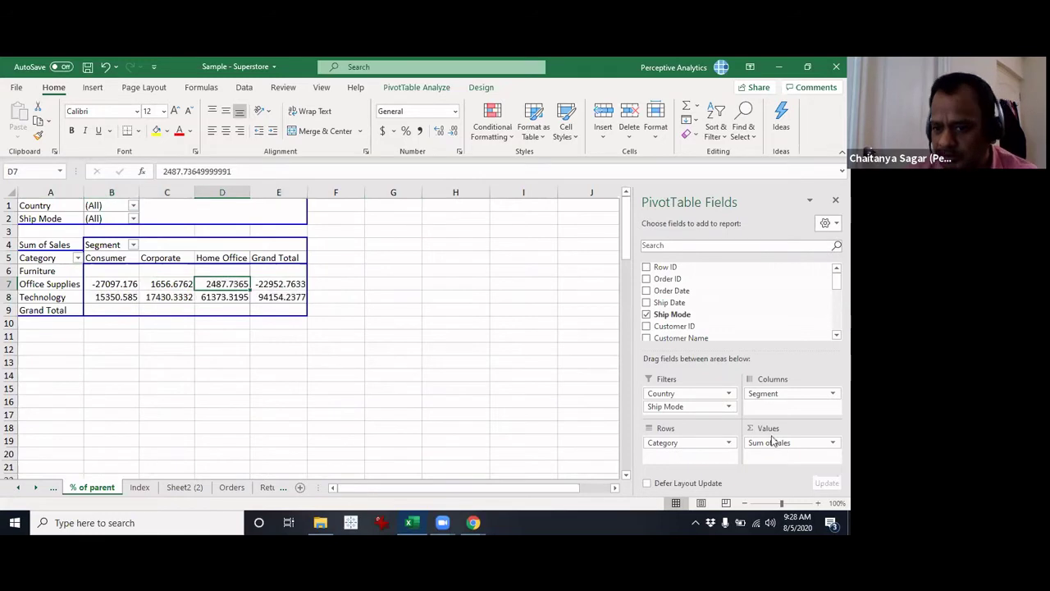
Examine the remaining Show Values As calculations for Sum of Sales down to Index, and leave the settings without applying a change.
left_click(812, 443)
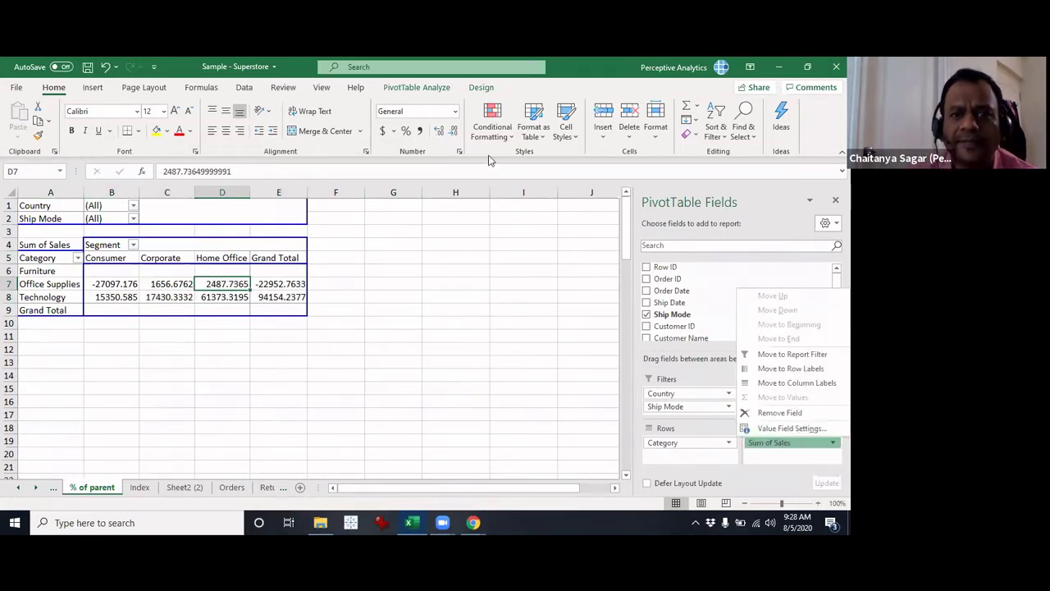
left_click(799, 433)
left_click(491, 149)
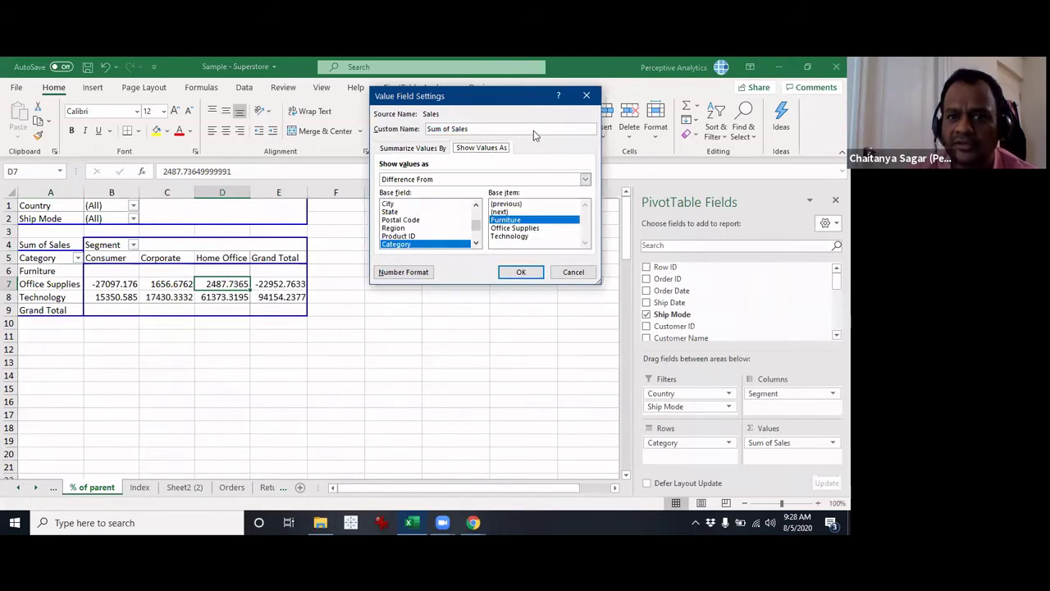
left_click_drag(512, 92, 348, 91)
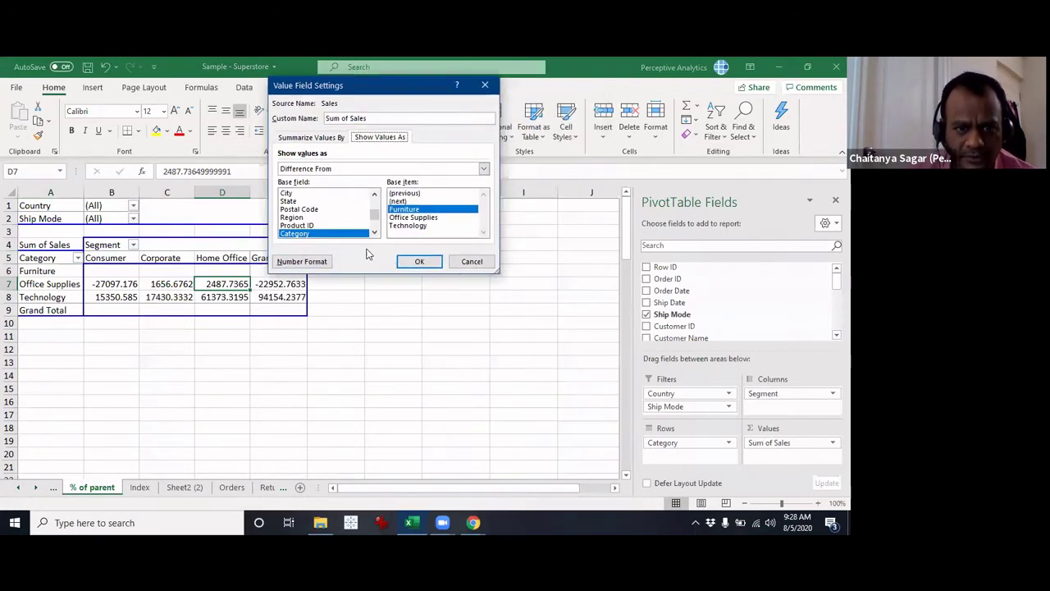
left_click(484, 168)
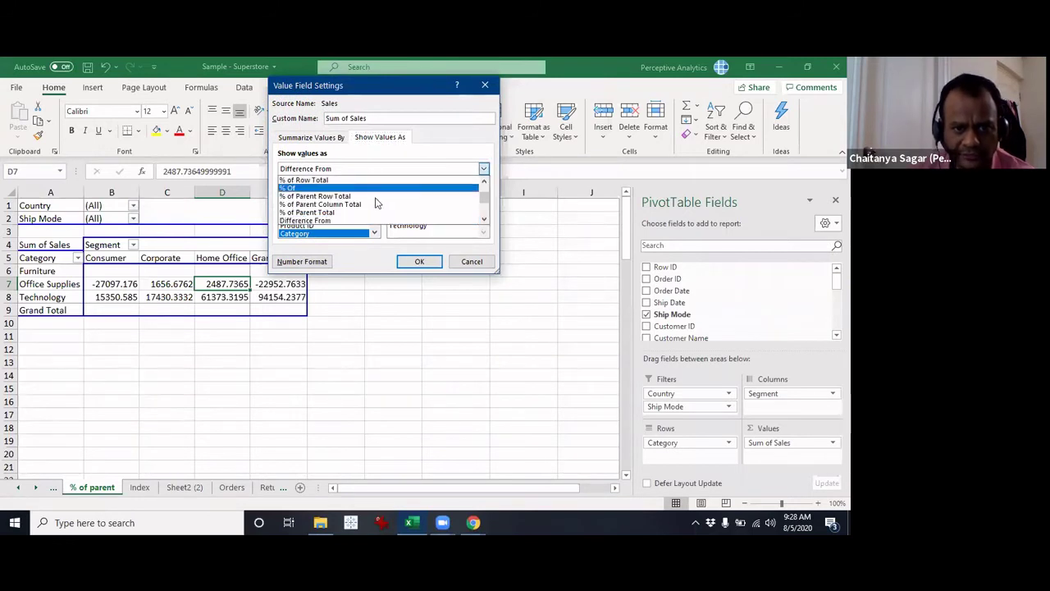
left_click(486, 224)
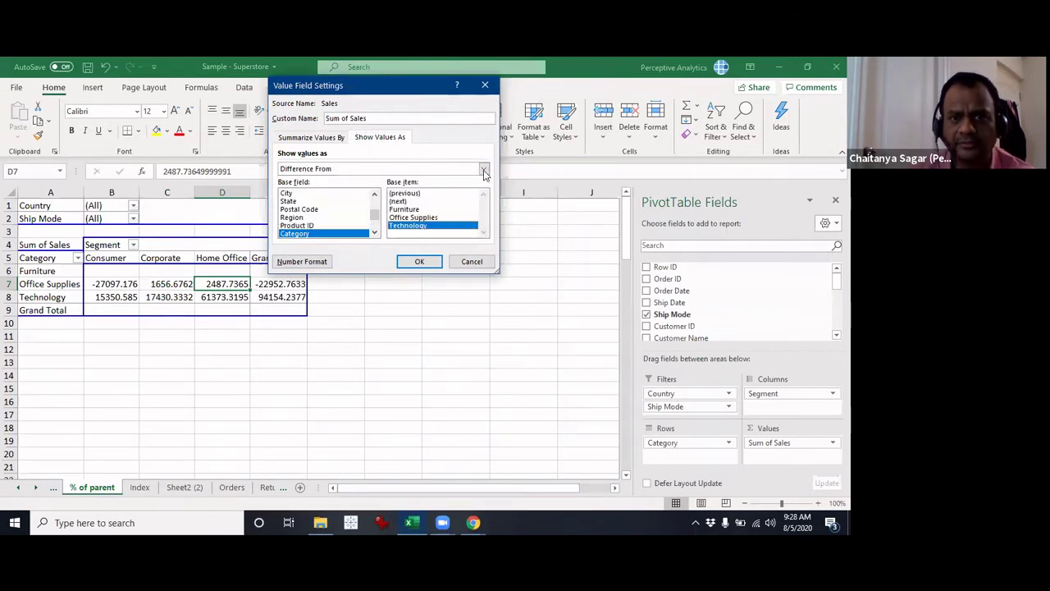
left_click(483, 170)
left_click(484, 222)
left_click(484, 223)
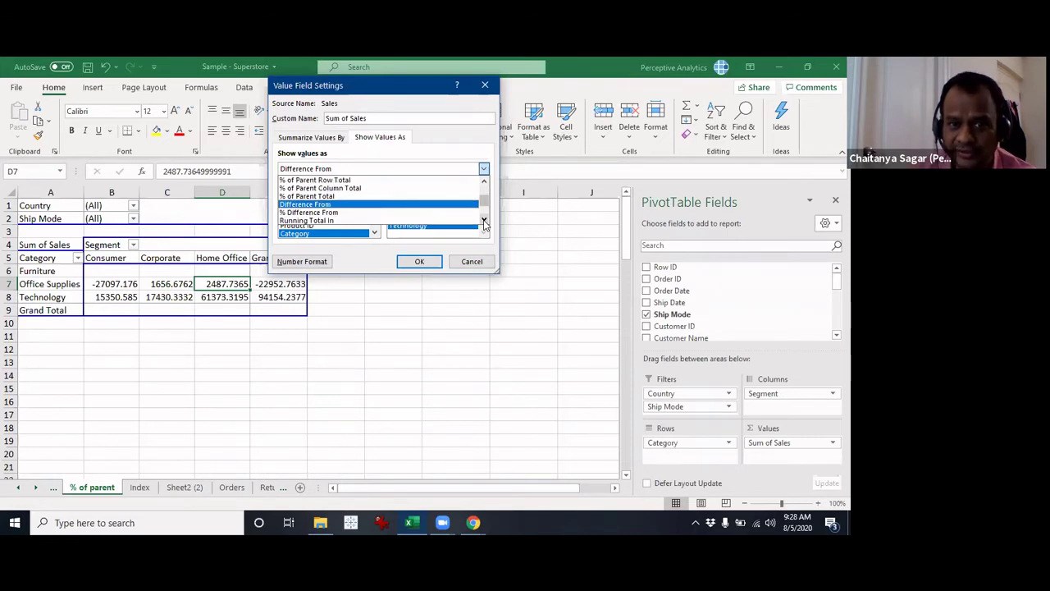
left_click(484, 222)
left_click(484, 222)
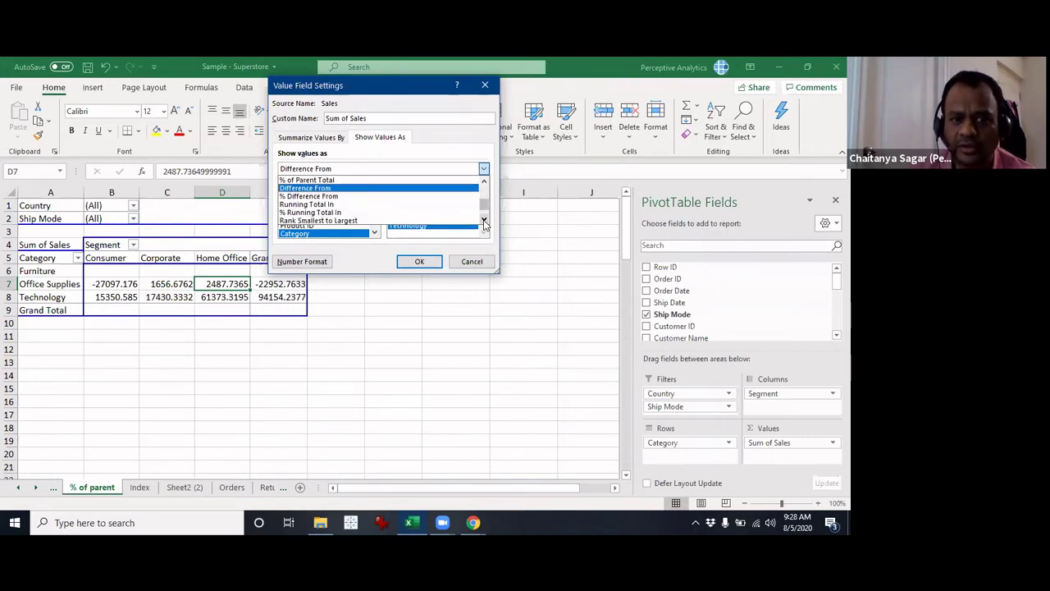
left_click(484, 222)
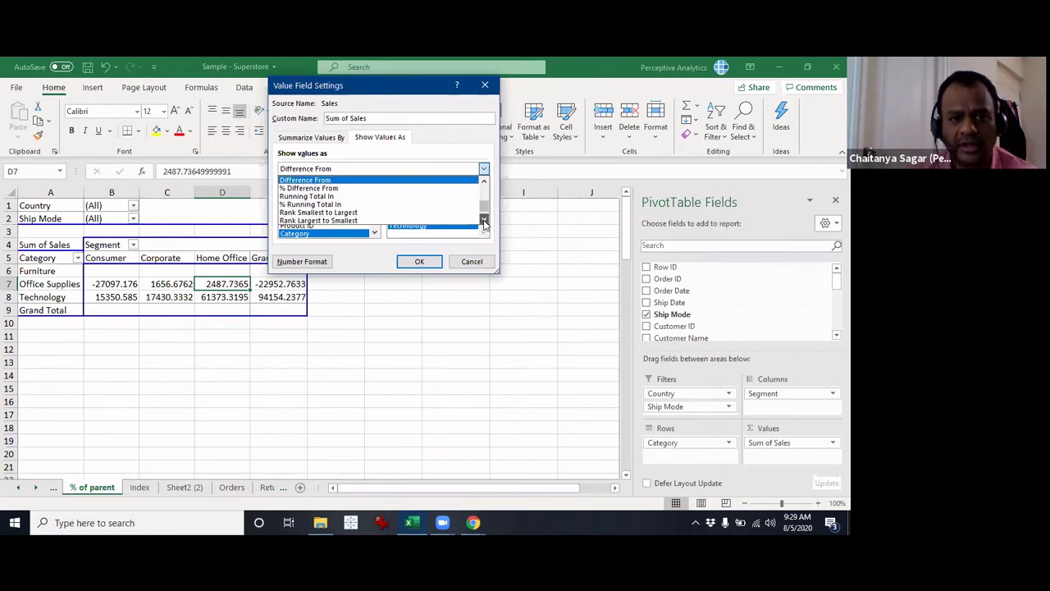
left_click(484, 222)
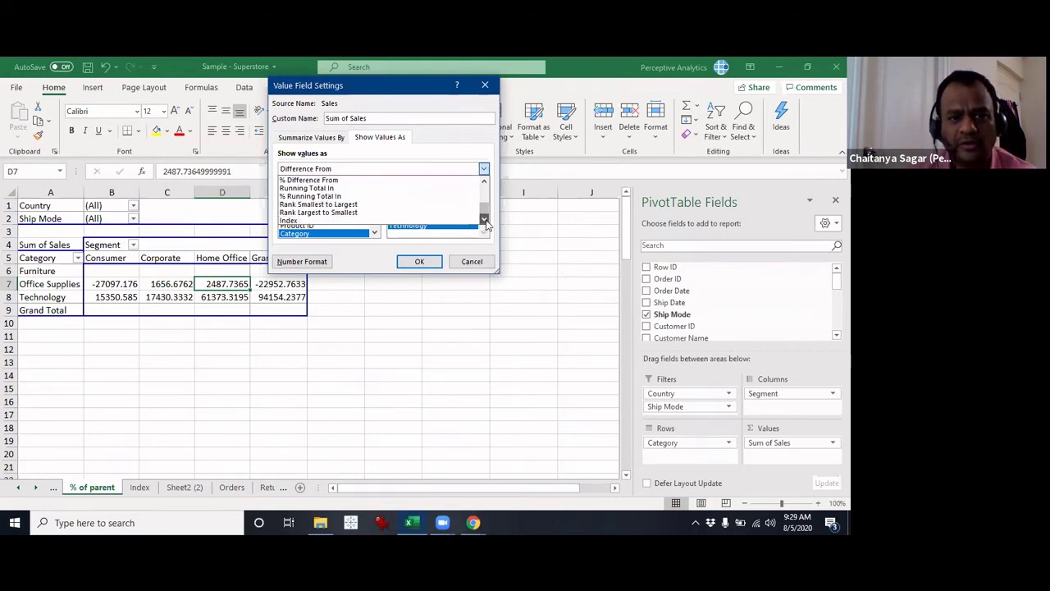
left_click(408, 221)
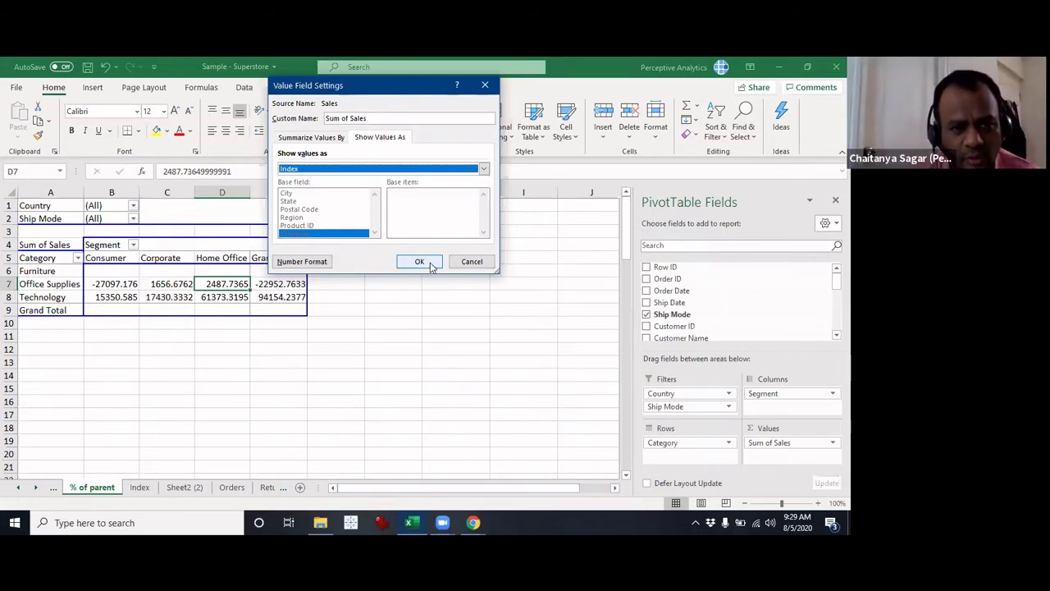
left_click(471, 261)
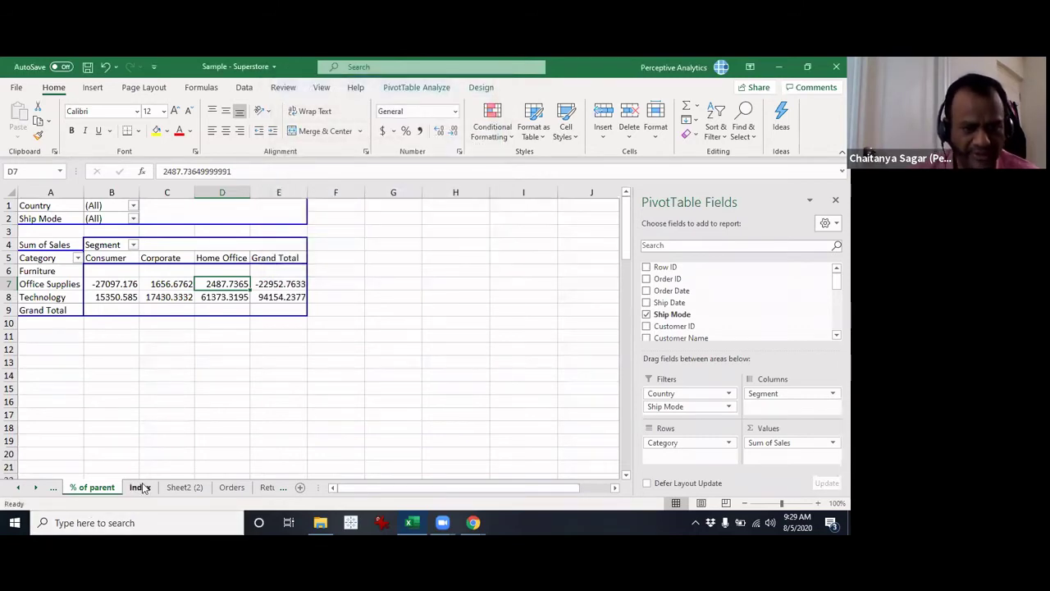
Open the Index worksheet to view the Sum of Sales index values by Category, Sub-Category and Segment.
left_click(137, 488)
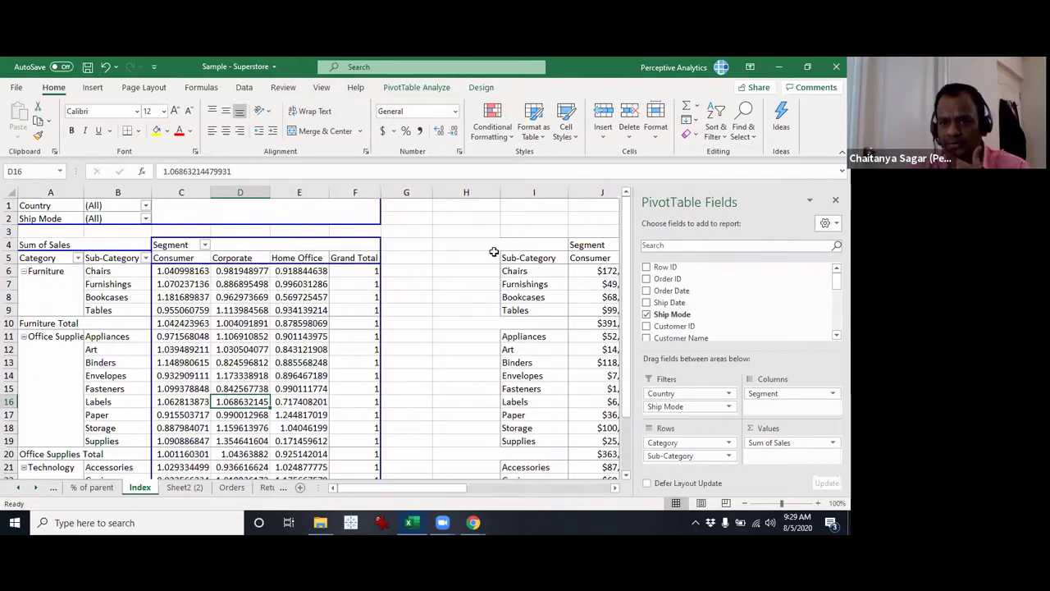
Close the pivot table field list, and compare the Consumer index for Chairs with the sales amounts in the adjacent table.
left_click(835, 199)
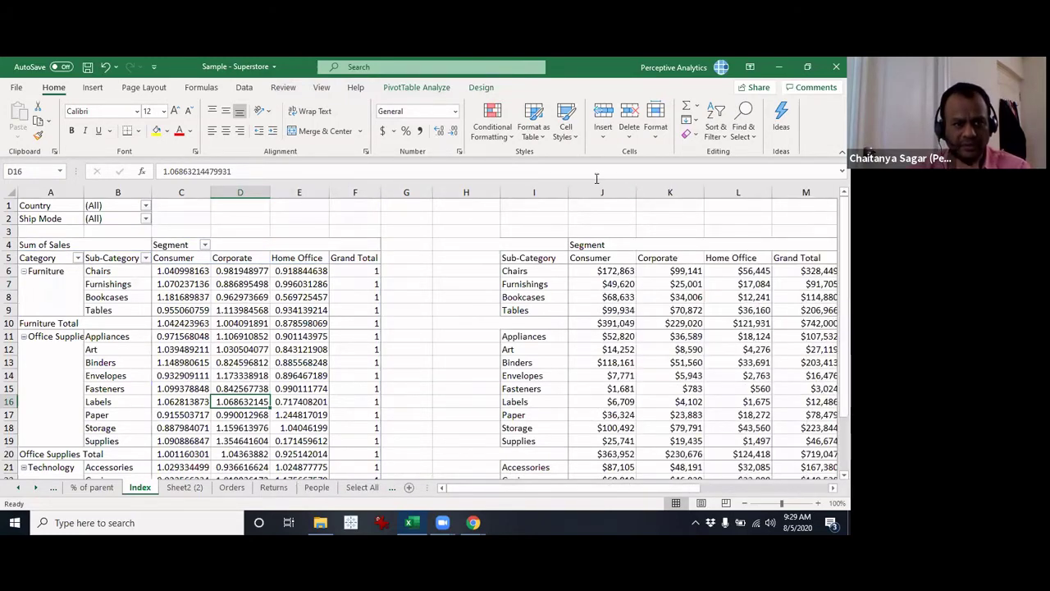
left_click(176, 271)
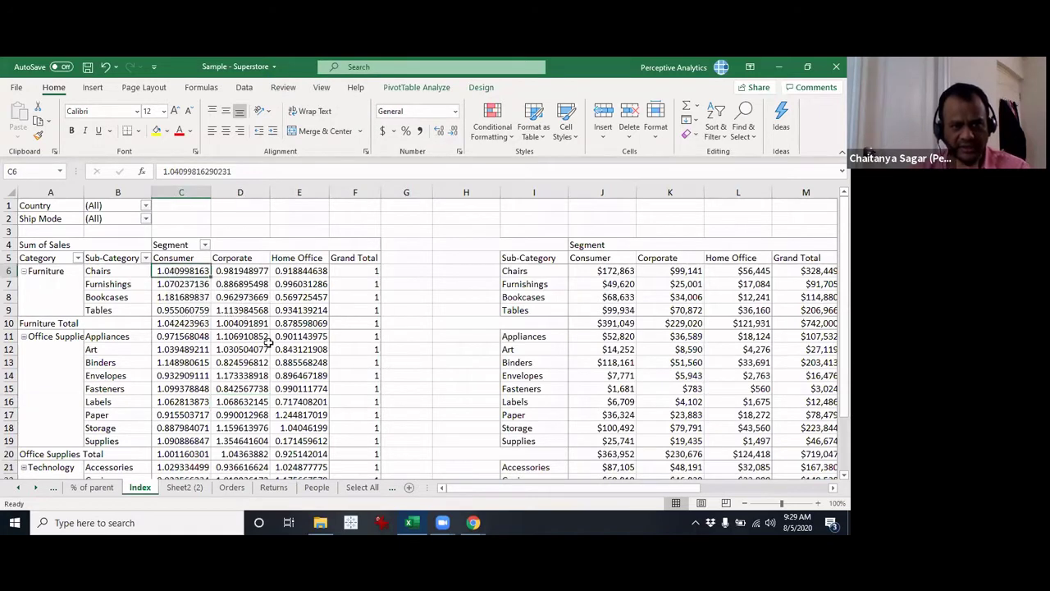
left_click(627, 296)
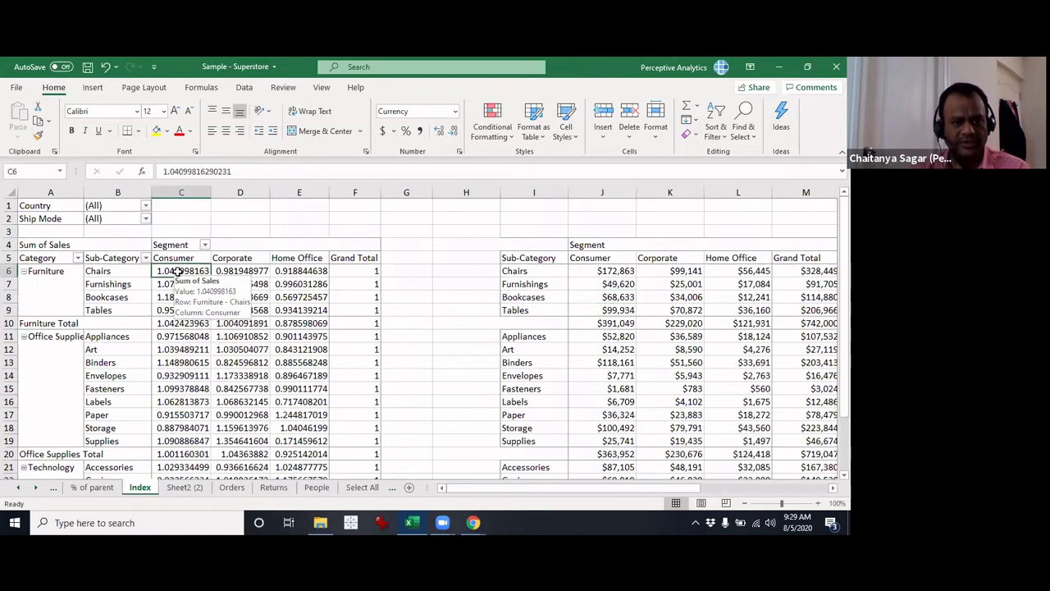
left_click(415, 322)
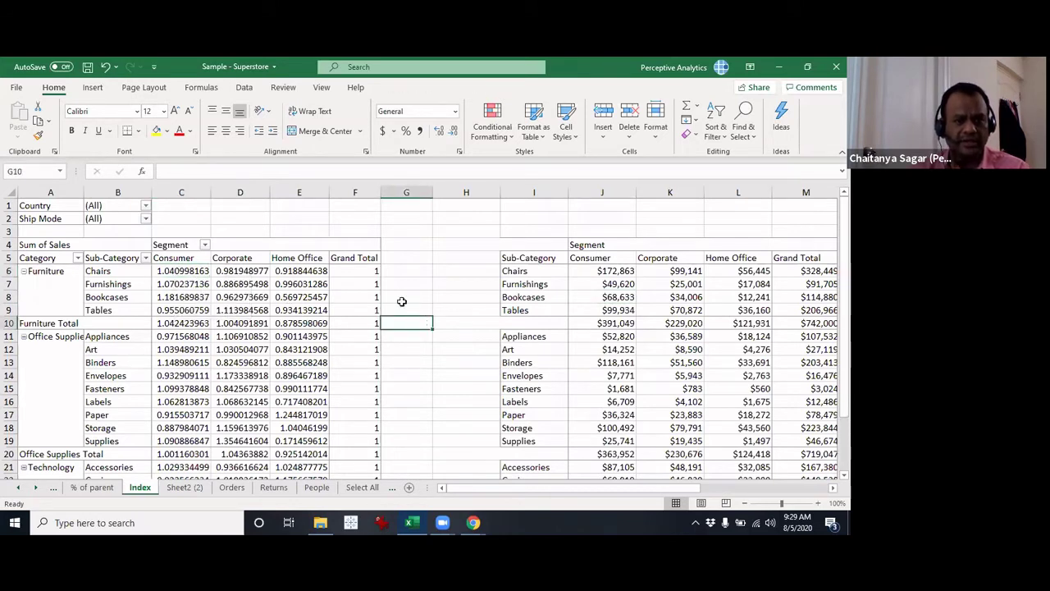
Examine the Grand Total index values for the Furniture sub-categories and across the pivot table's final Grand Total row.
left_click(372, 273)
left_click(369, 284)
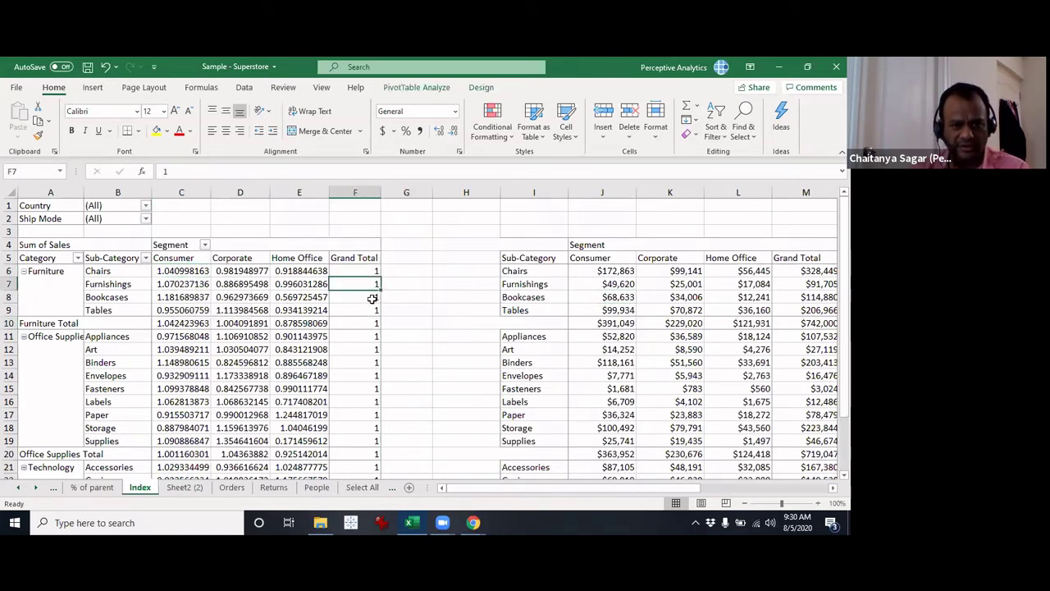
left_click(371, 300)
left_click(370, 307)
scroll(370, 306, "down", 4)
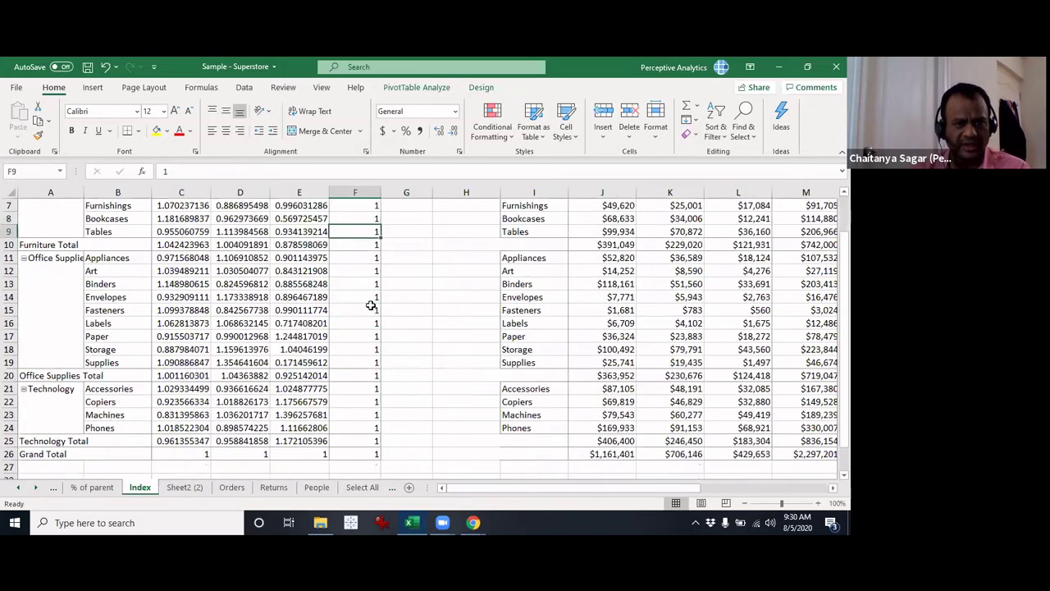
left_click_drag(184, 374, 358, 375)
scroll(359, 370, "up", 4)
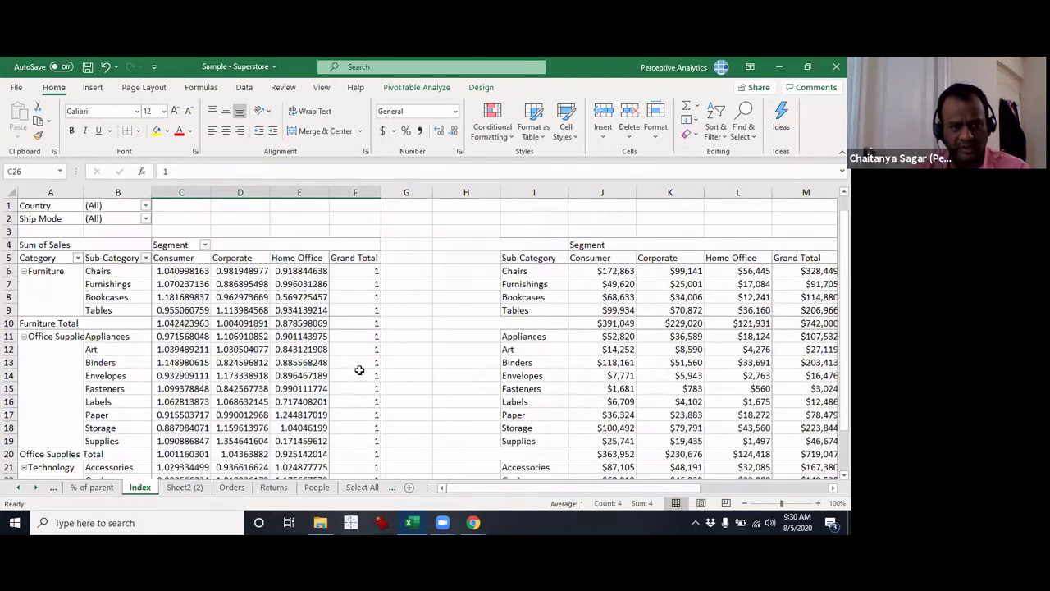
Examine the Consumer index values for Chairs, Furnishings and Bookcases, and locate Bookcases in the sales amounts table.
left_click(178, 275)
left_click(188, 285)
left_click(187, 297)
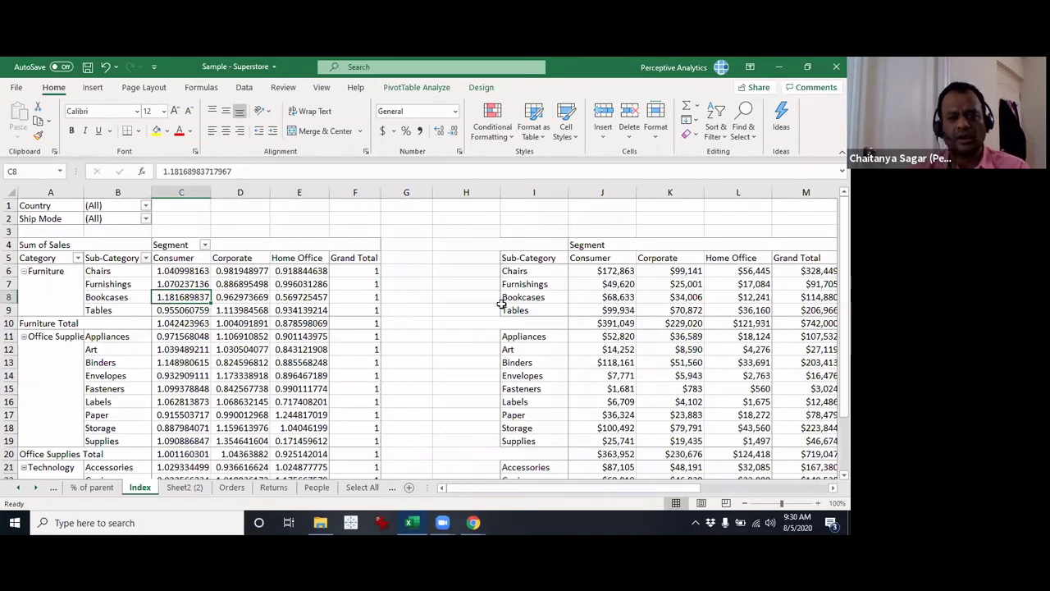
left_click(533, 297)
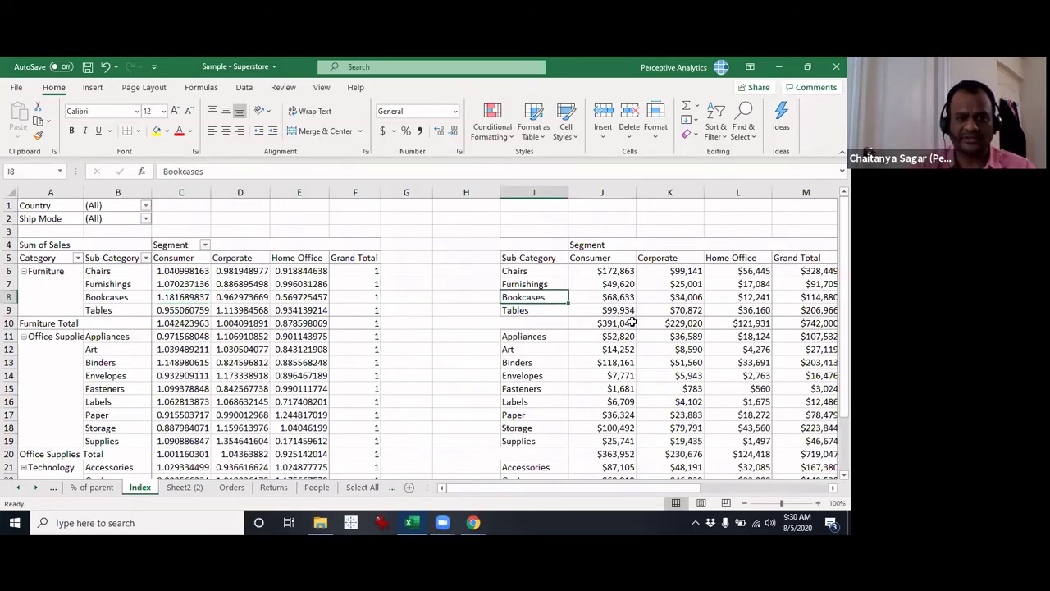
Find the index formula picture beyond the sales amounts table and select it.
key("Right")
key("Right")
key("Right")
key("Right")
key("Right")
key("Right")
key("Right")
key("Right")
key("Right")
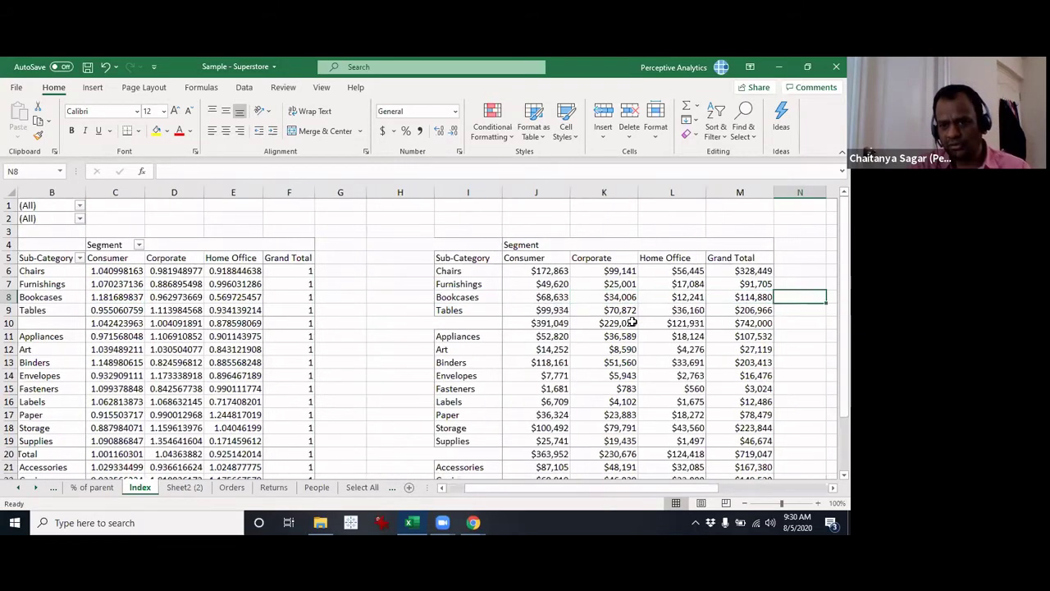
key("Right")
key("Right")
key("Right")
key("Right")
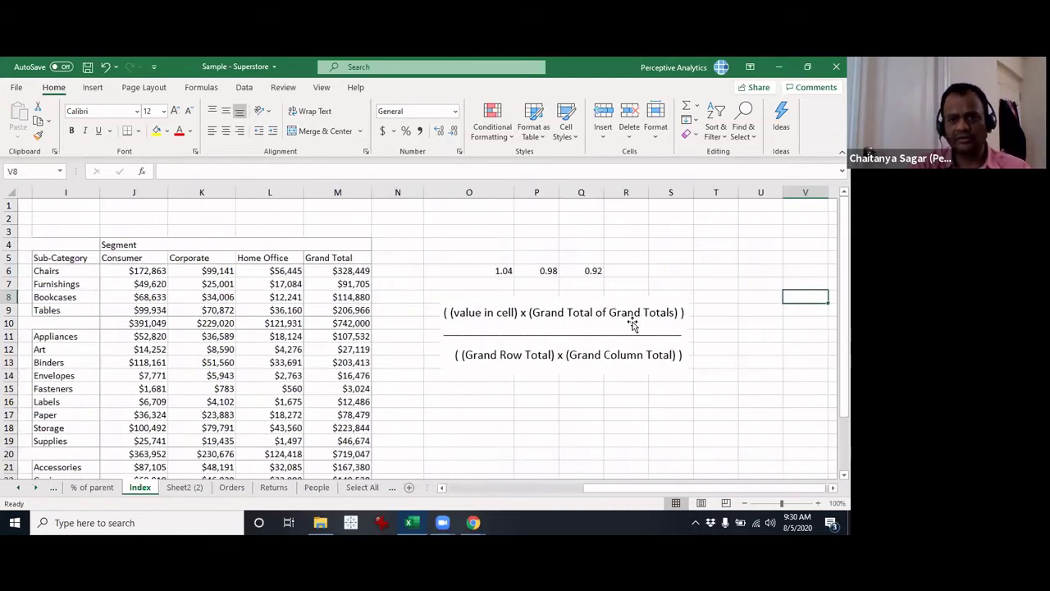
left_click(557, 321)
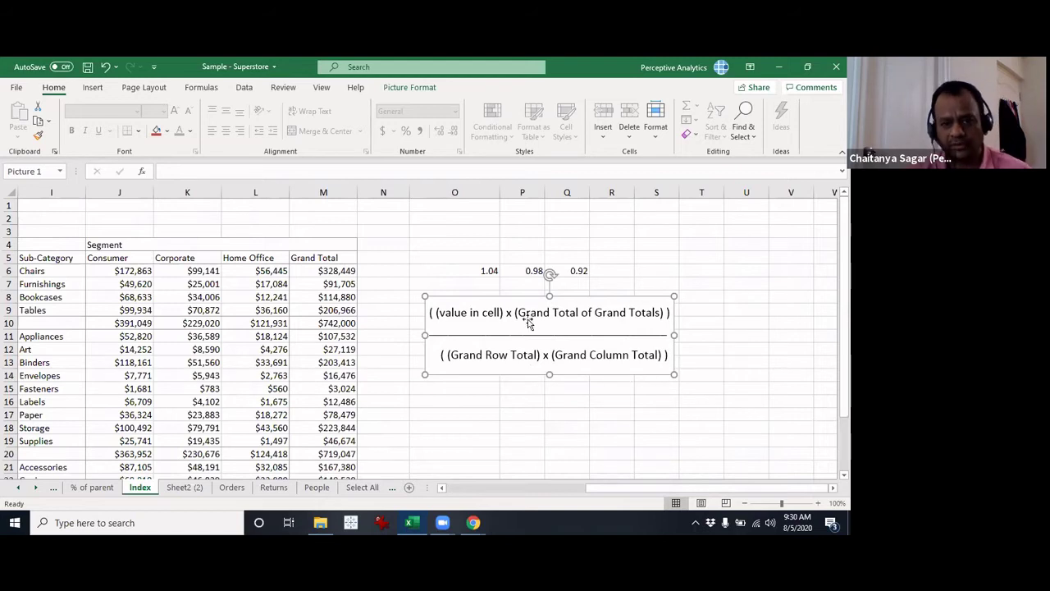
Inspect the cells referenced by the index formula in O6, including the row 26 totals, and leave the formula unchanged.
double_click(489, 271)
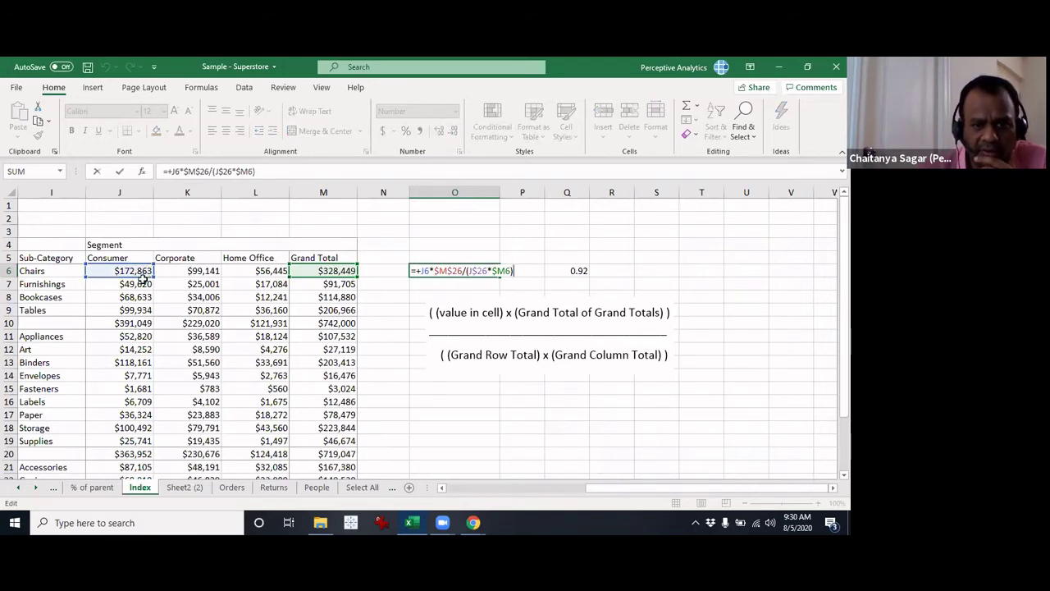
scroll(217, 302, "down", 5)
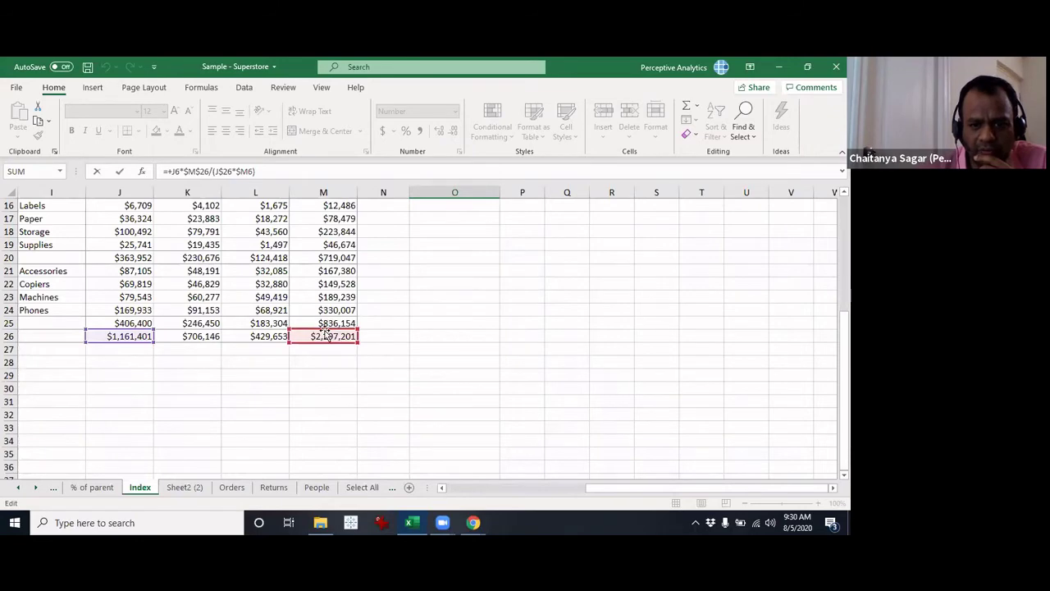
scroll(325, 332, "up", 5)
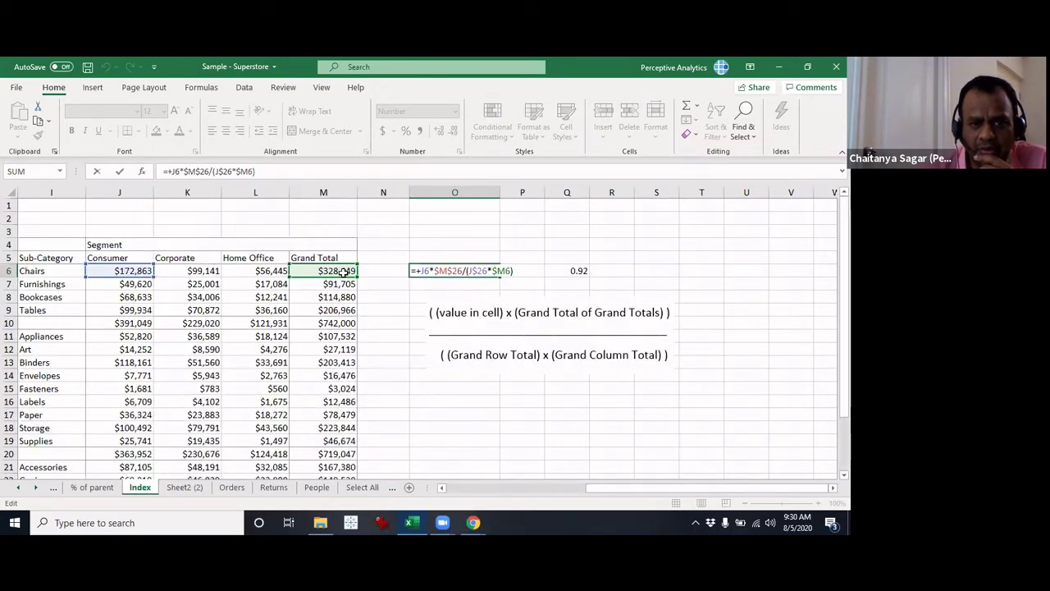
scroll(344, 270, "down", 6)
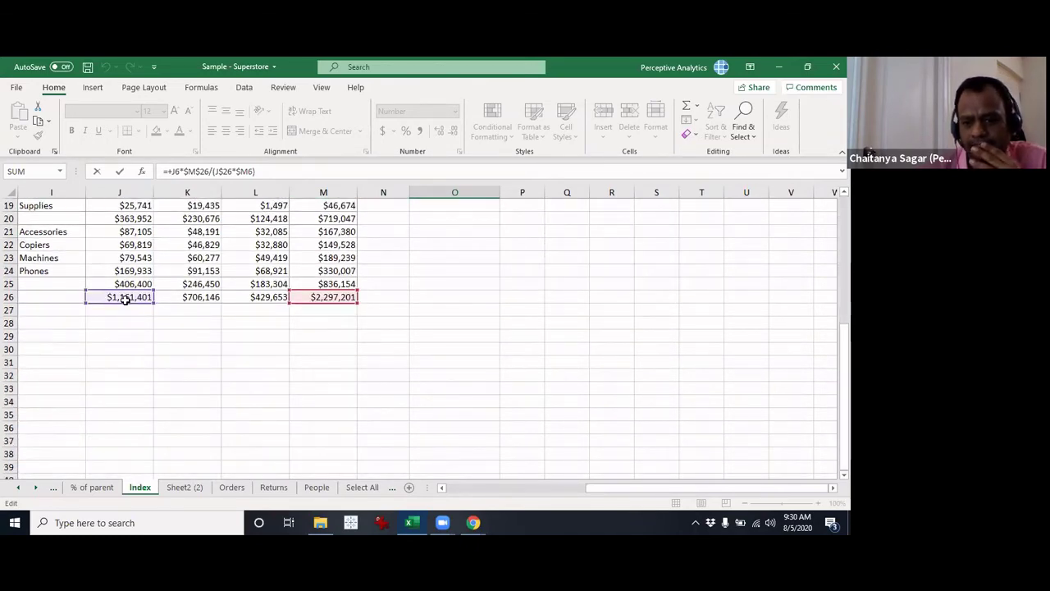
scroll(125, 300, "up", 5)
key("ctrl+Return")
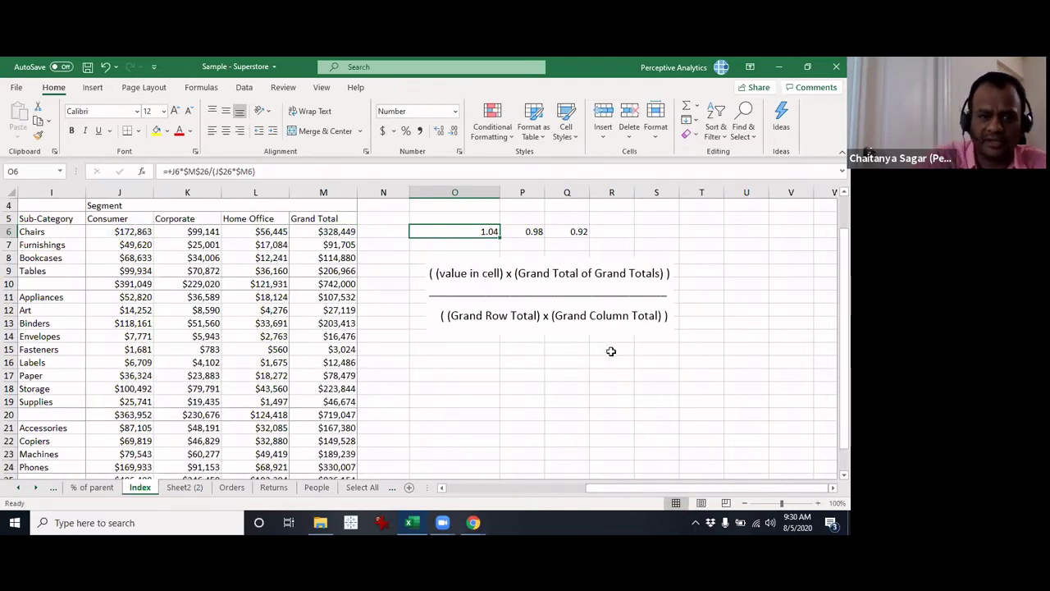
Return to the pivot table's Chairs row and compare its segment index values with the manually calculated ones.
key("Home")
key("Right")
key("Right")
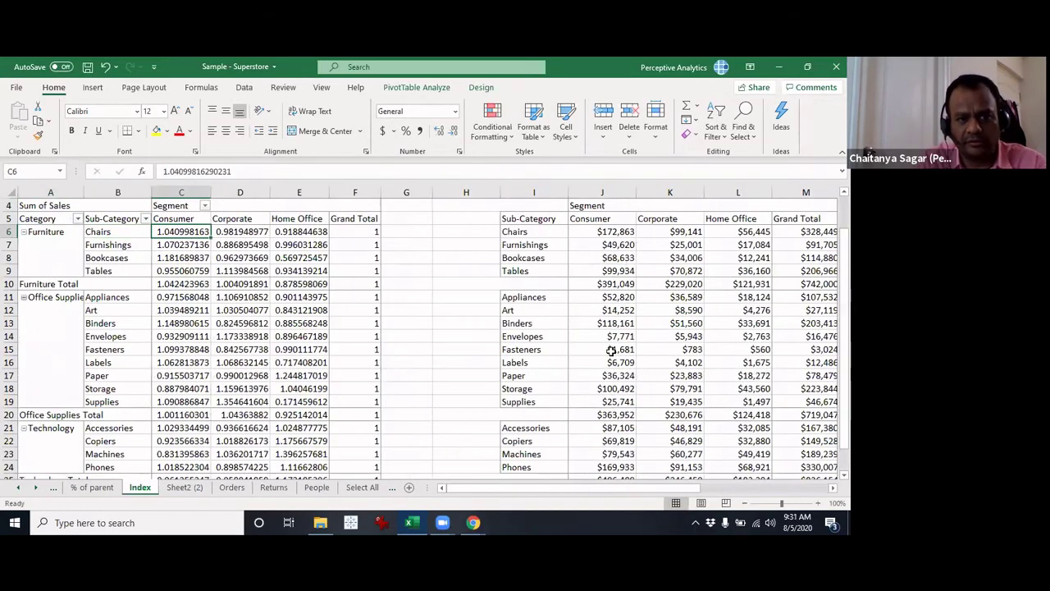
key("Right")
key("Right")
key("Right")
key("Right")
key("Right")
key("Right")
key("Right")
key("Right")
key("Right")
key("Right")
key("Right")
key("Right")
key("Right")
key("Right")
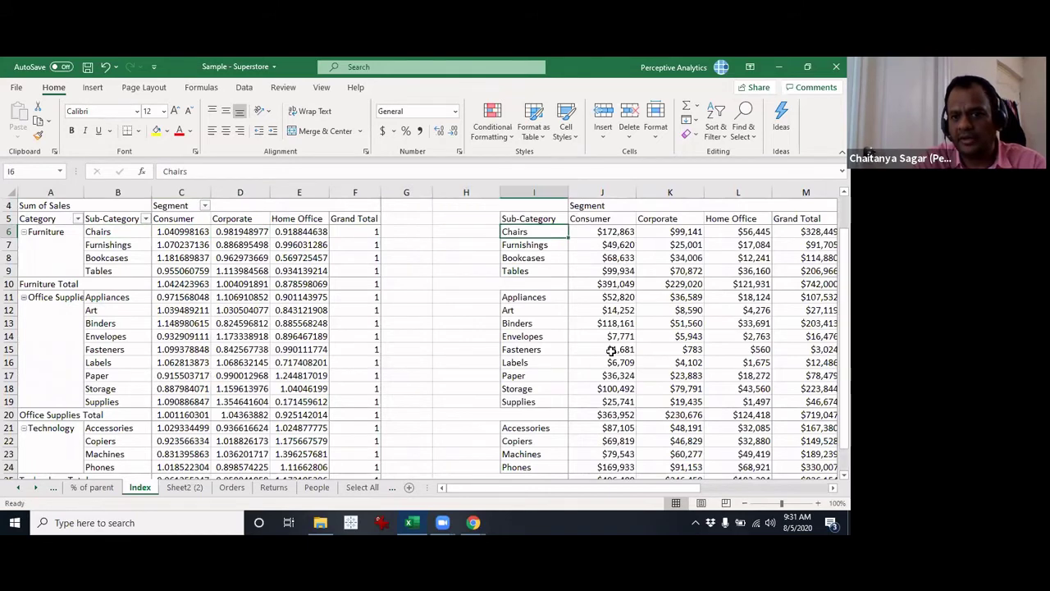
Show the manually calculated Home Office index for Chairs in Q6 with three decimal places.
key("Right")
key("Right")
key("Right")
key("Left")
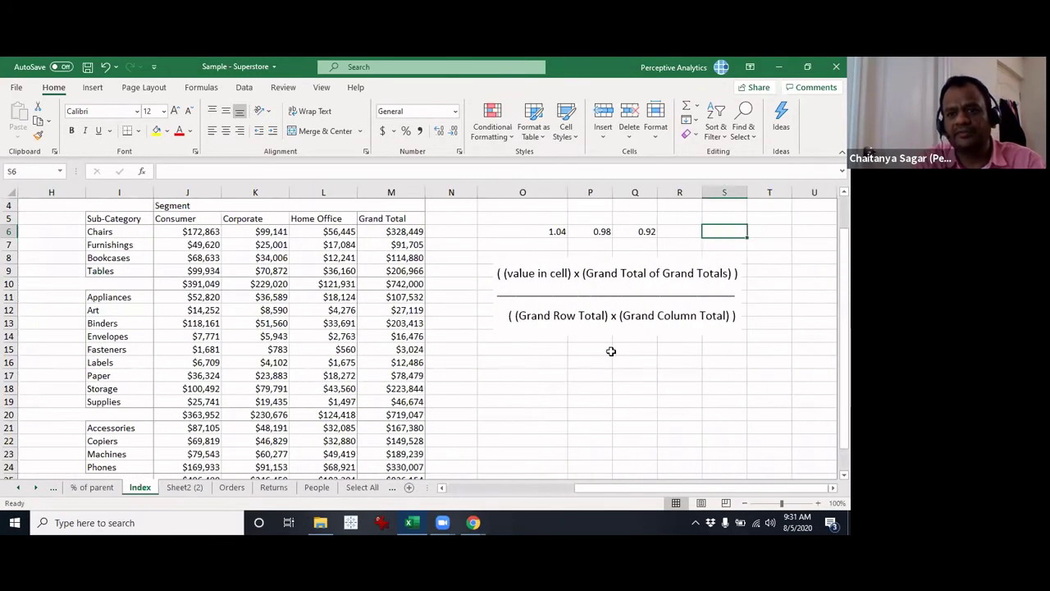
key("Left")
key("Left")
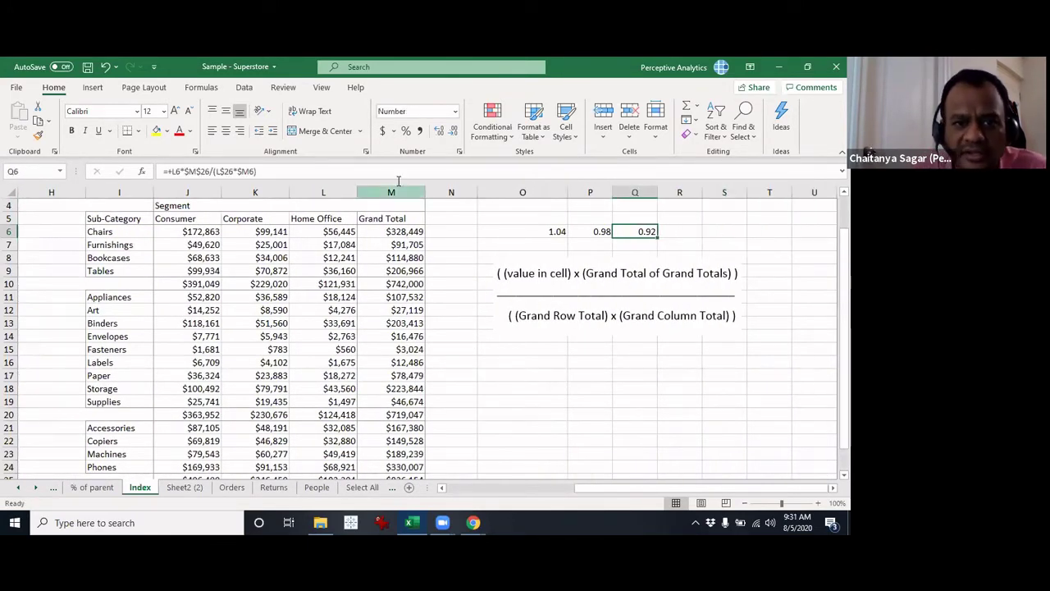
left_click(441, 133)
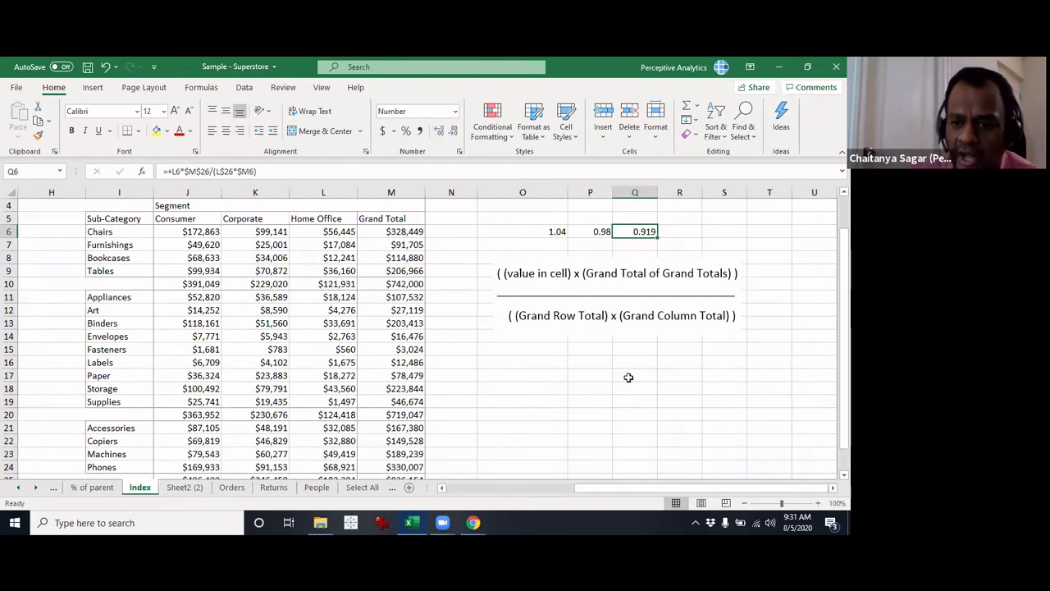
Look through the % of parent and Orders worksheets, and select the Office Supplies Grand Total percentage on Sheet2 (2).
key("Home")
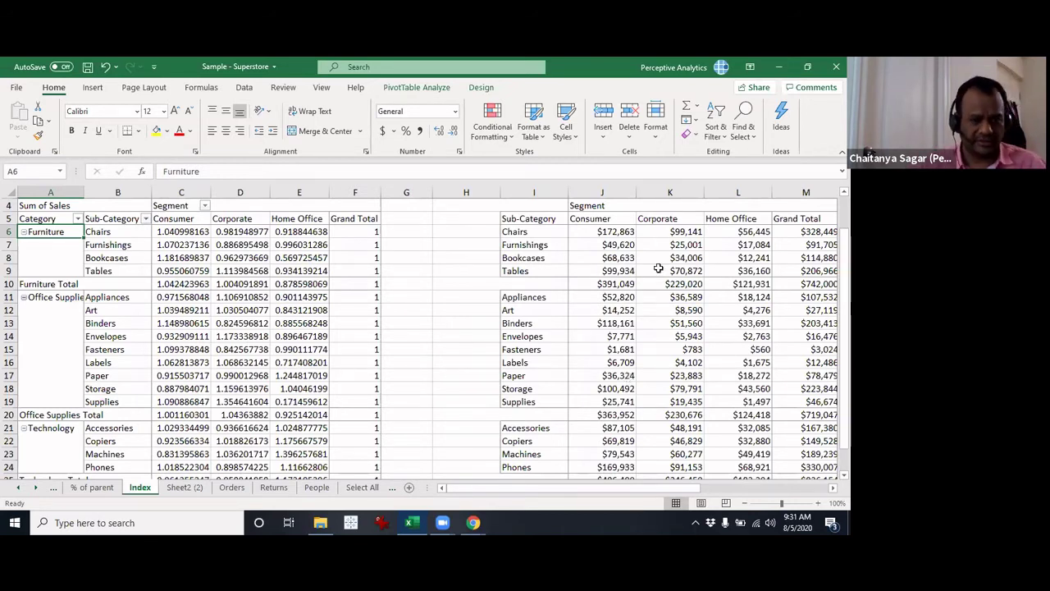
left_click(94, 489)
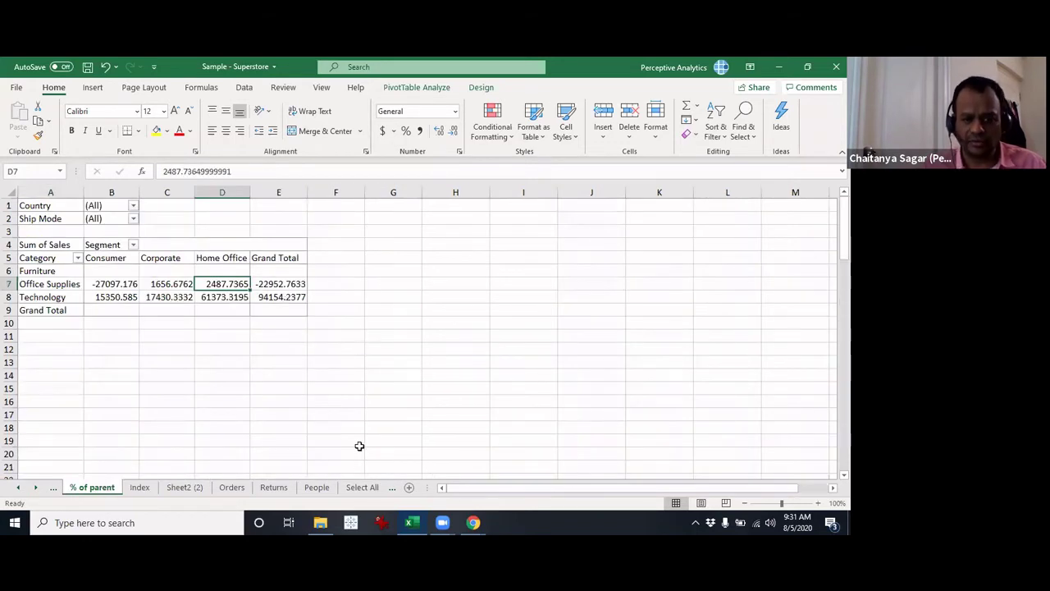
left_click(233, 487)
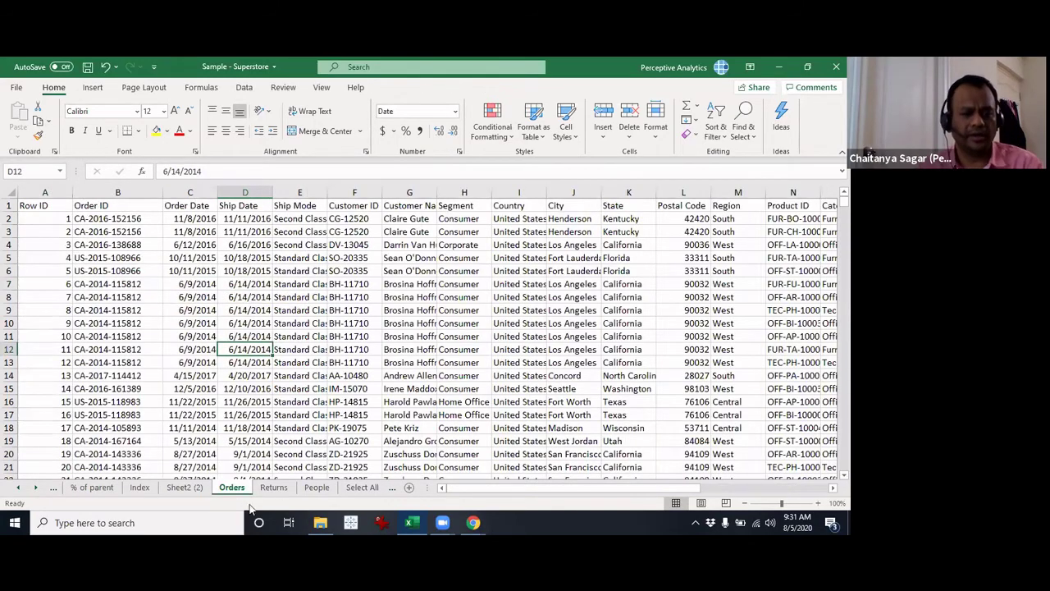
left_click(197, 488)
left_click(253, 299)
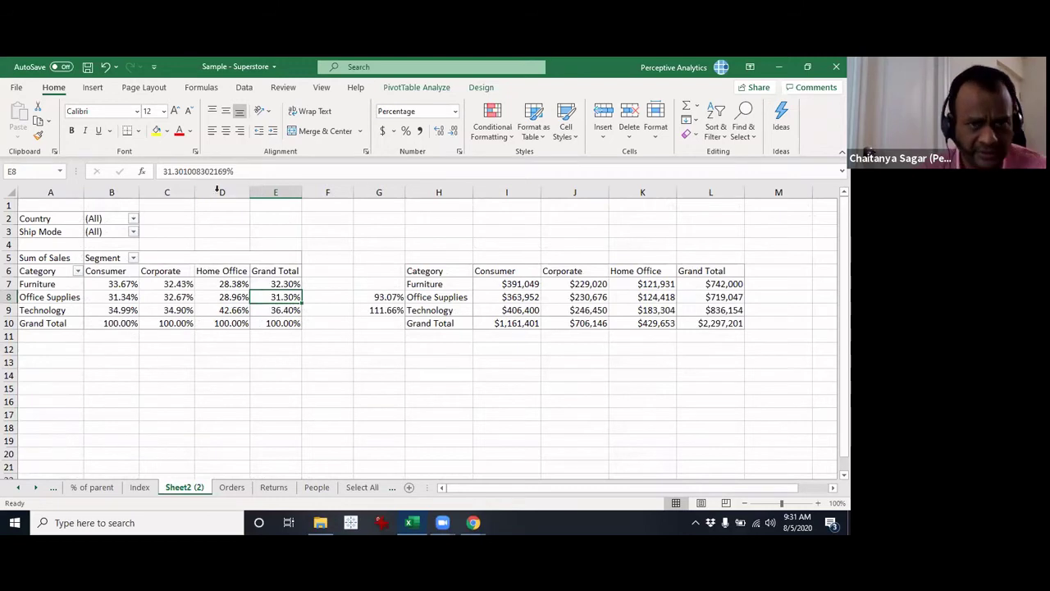
Open the PivotTable Options for the Sum of Sales pivot table on Sheet2 (2) and view its layout and format settings.
left_click(414, 88)
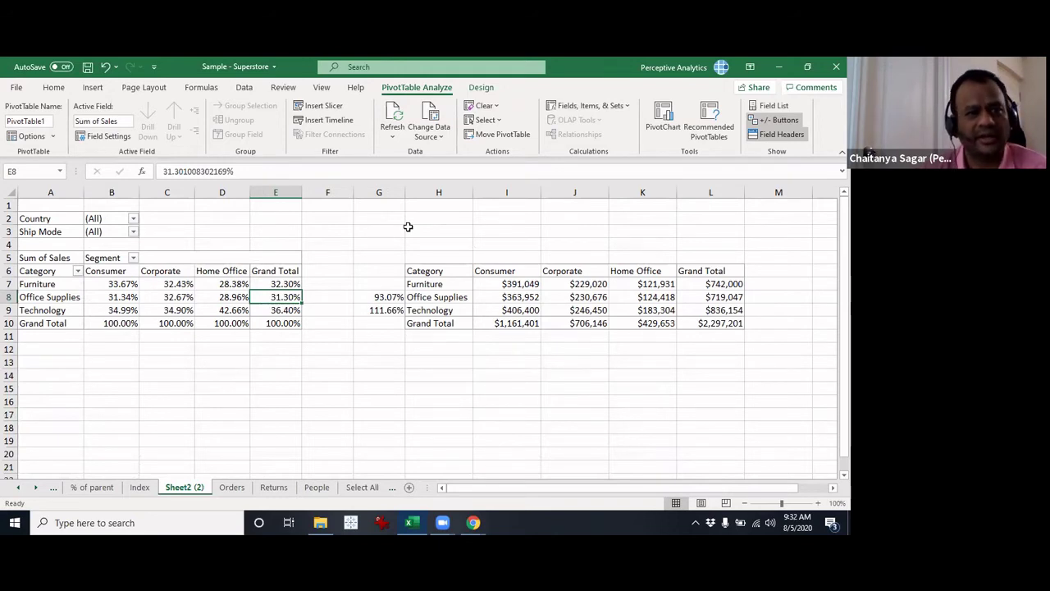
left_click(92, 282)
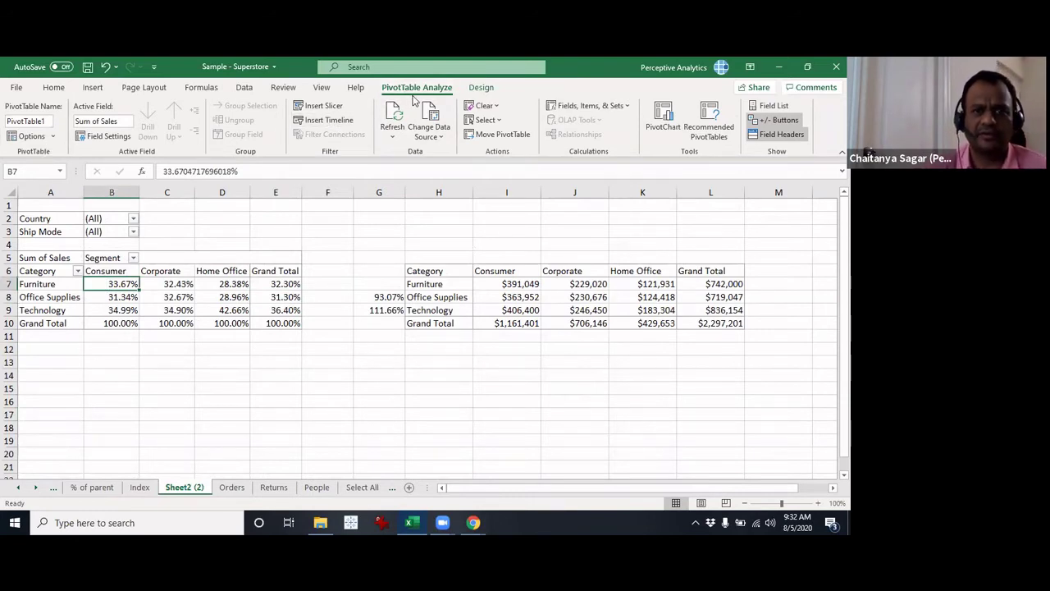
left_click(53, 136)
left_click(45, 153)
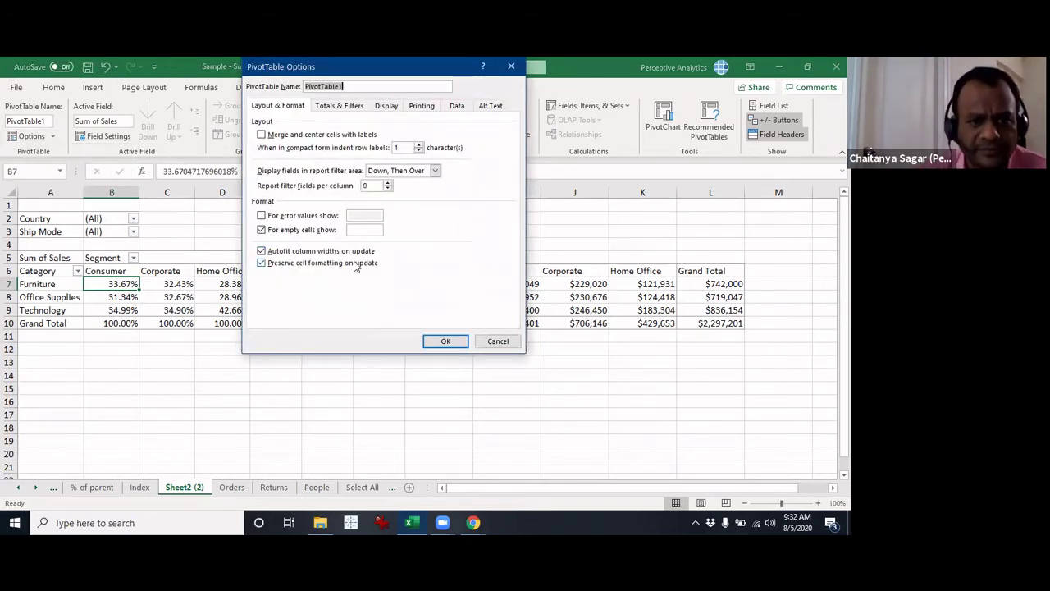
Review the totals and filters, display, printing and data settings in the PivotTable Options, and close the dialog.
left_click(343, 108)
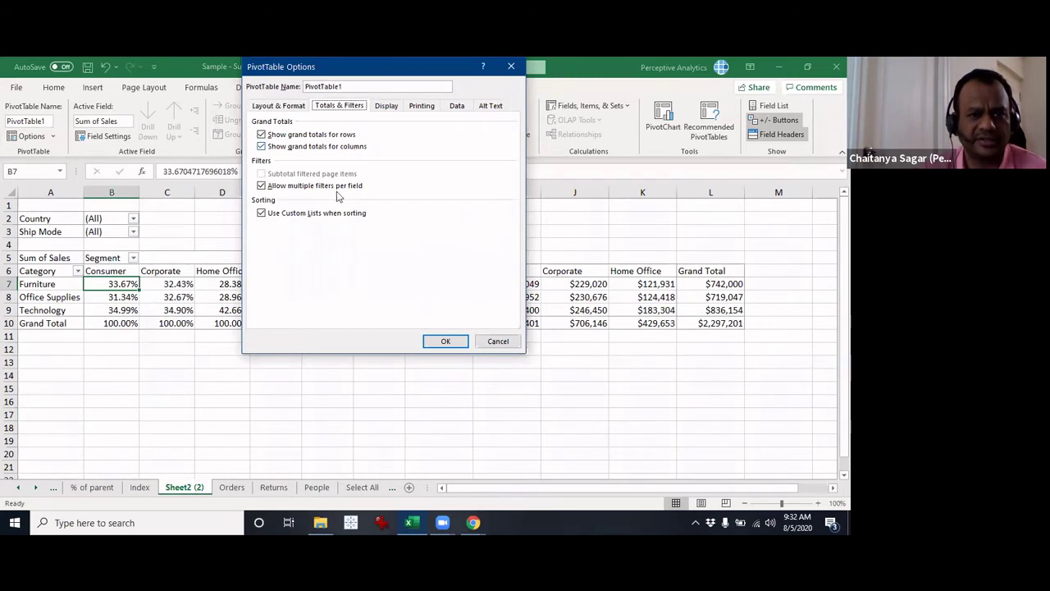
left_click(295, 147)
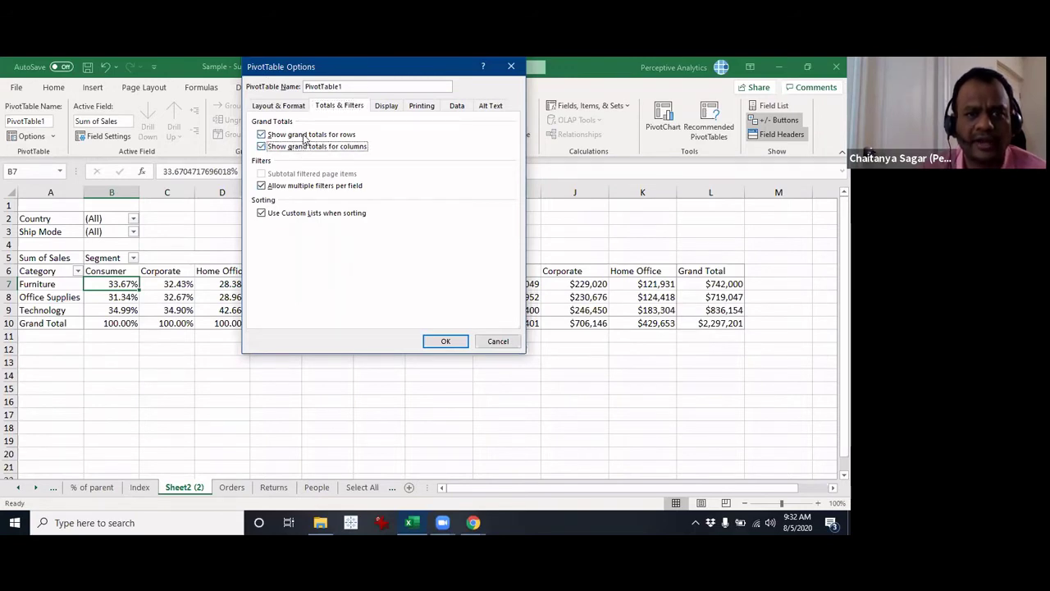
left_click(305, 137)
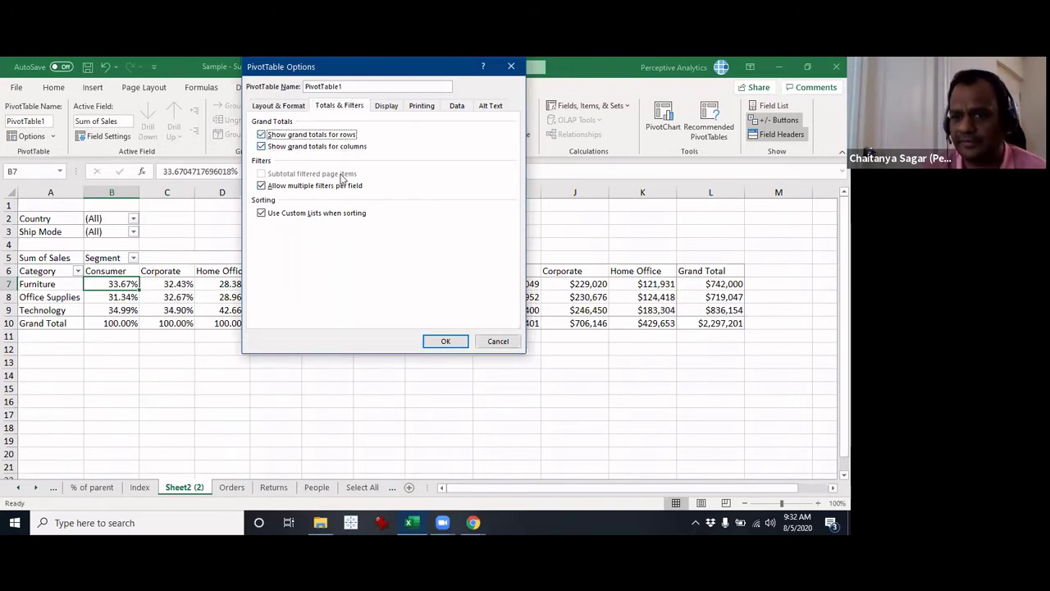
left_click(387, 107)
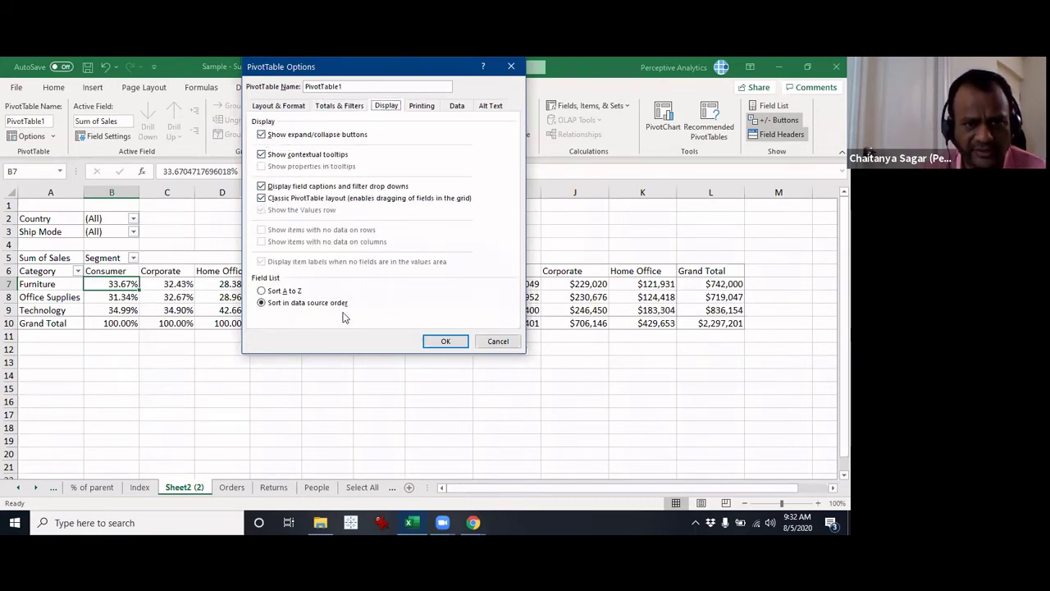
left_click(433, 110)
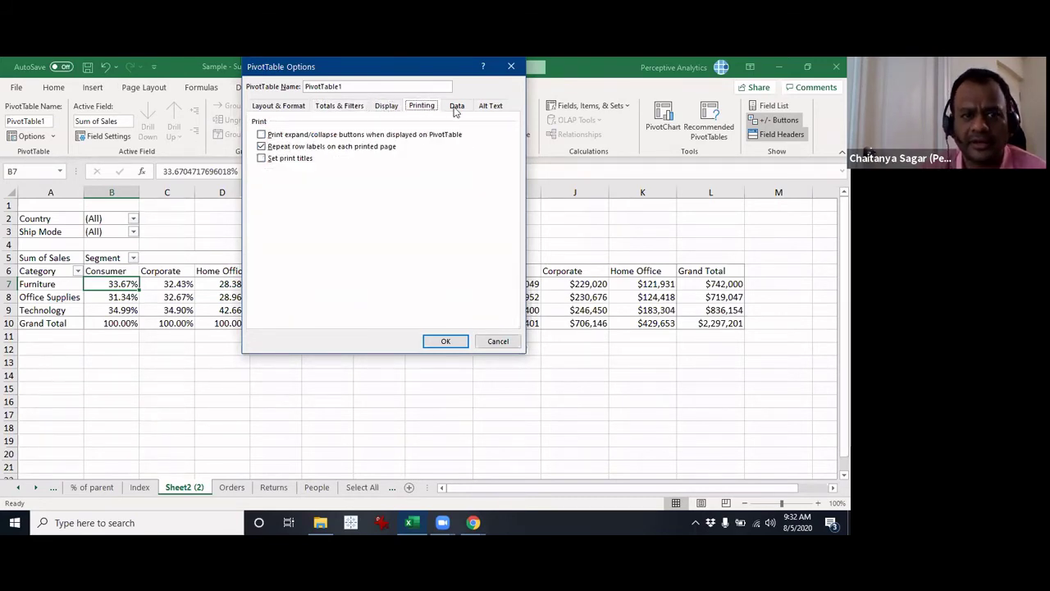
left_click(456, 108)
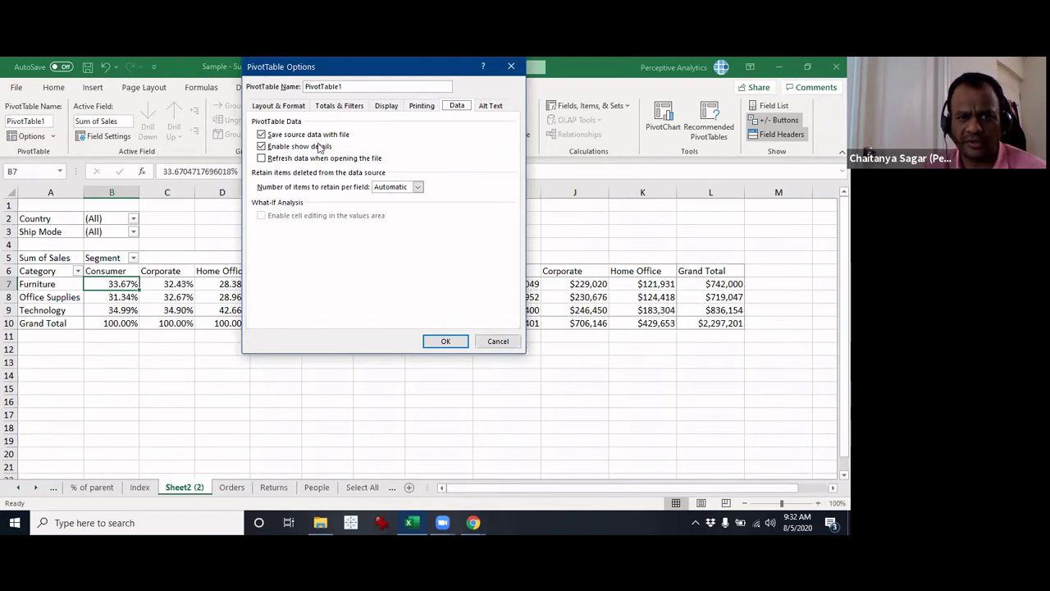
left_click(445, 341)
Show the pivot table's Sum of Sales values with No Calculation.
left_click(244, 299)
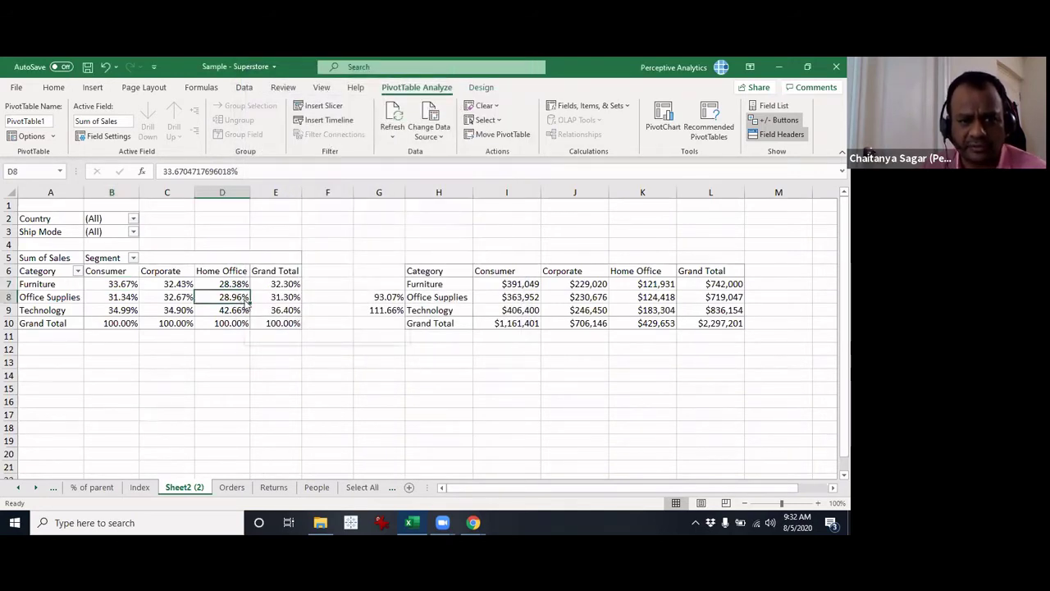
right_click(246, 303)
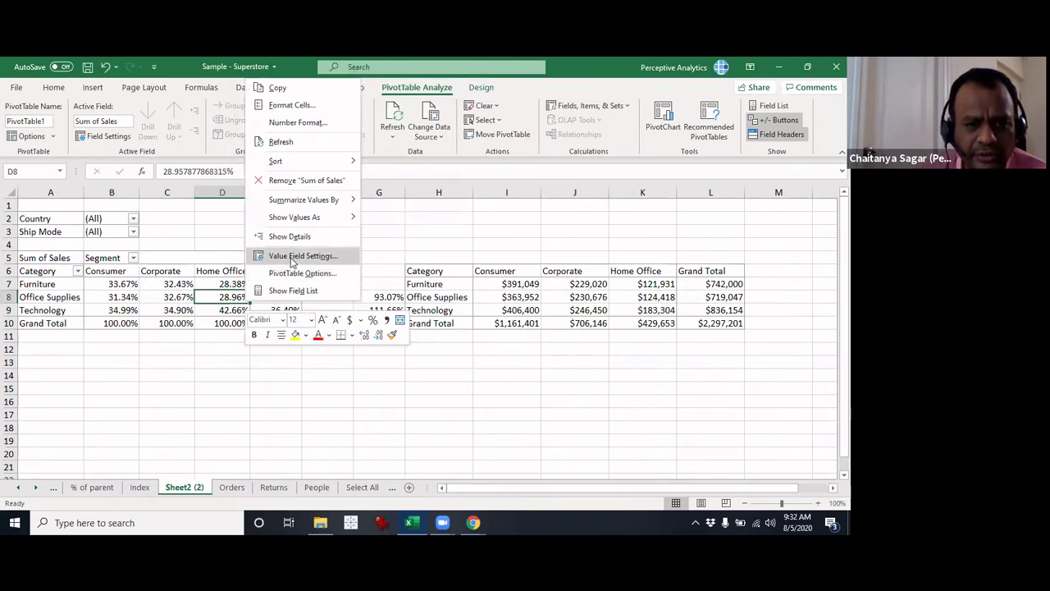
left_click(292, 256)
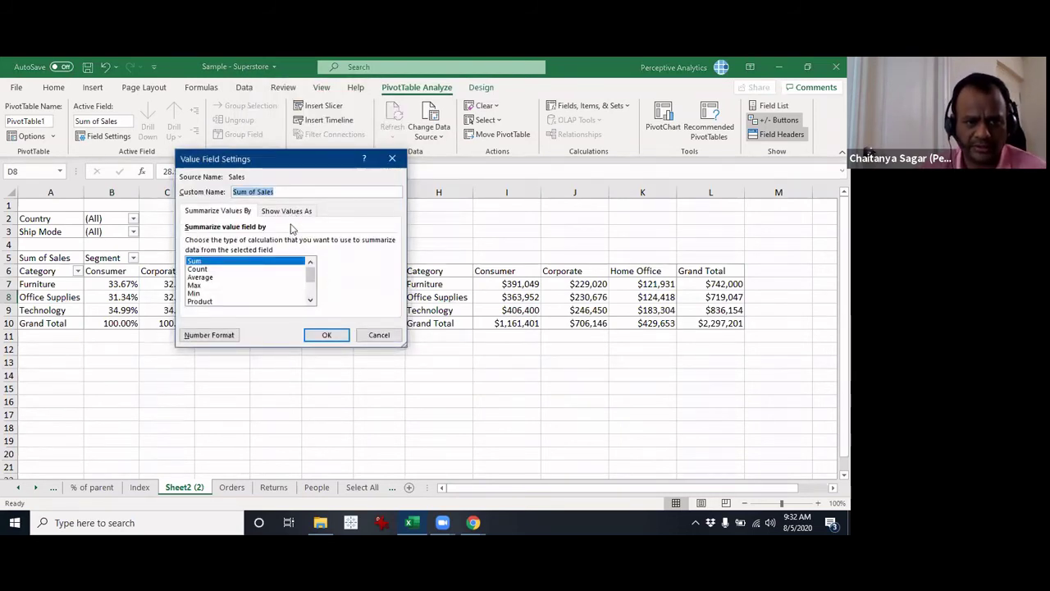
left_click(292, 212)
left_click(268, 242)
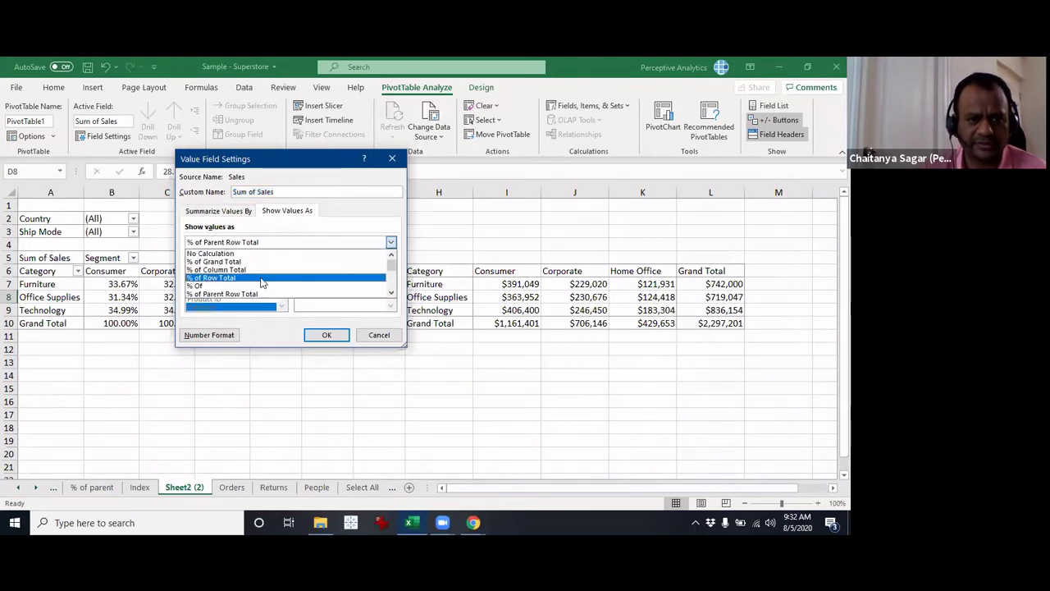
left_click(271, 254)
left_click(326, 334)
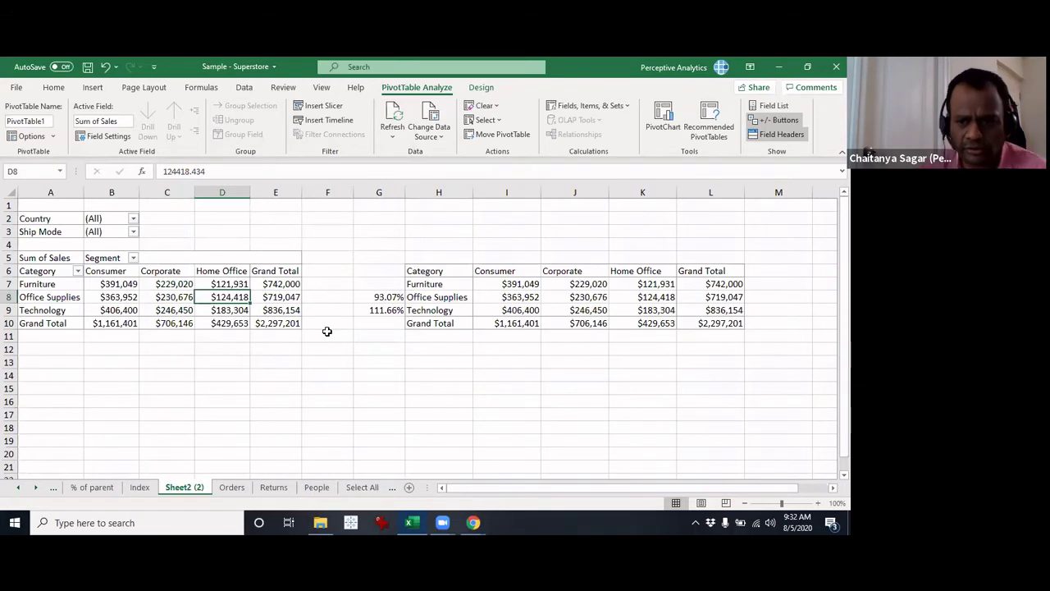
Drill into the Technology sales value for Home Office to extract its source records to a new sheet, and look through them.
left_click(227, 317)
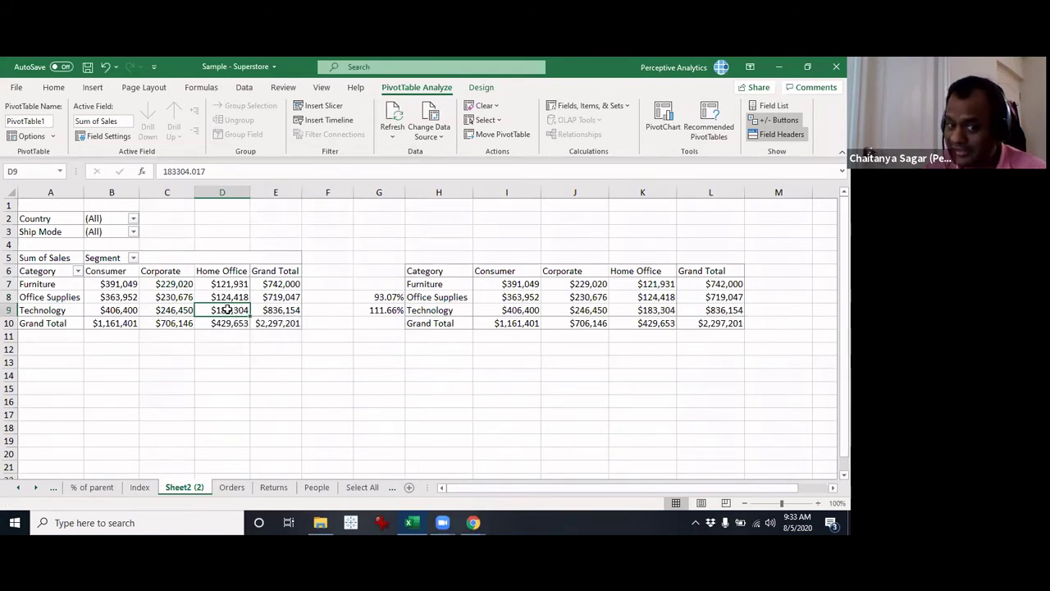
mouse_move(227, 310)
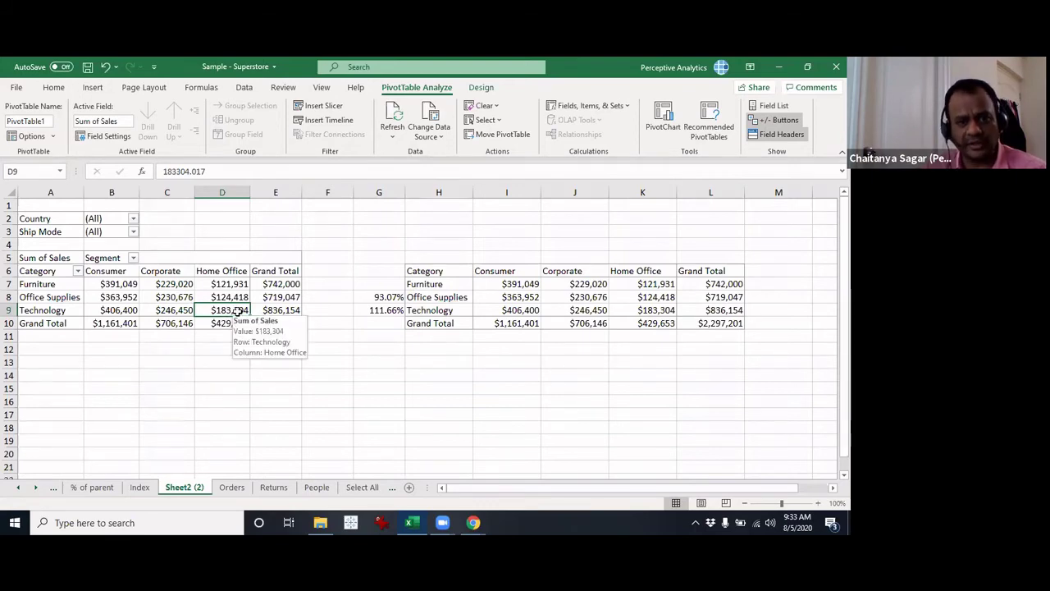
double_click(236, 310)
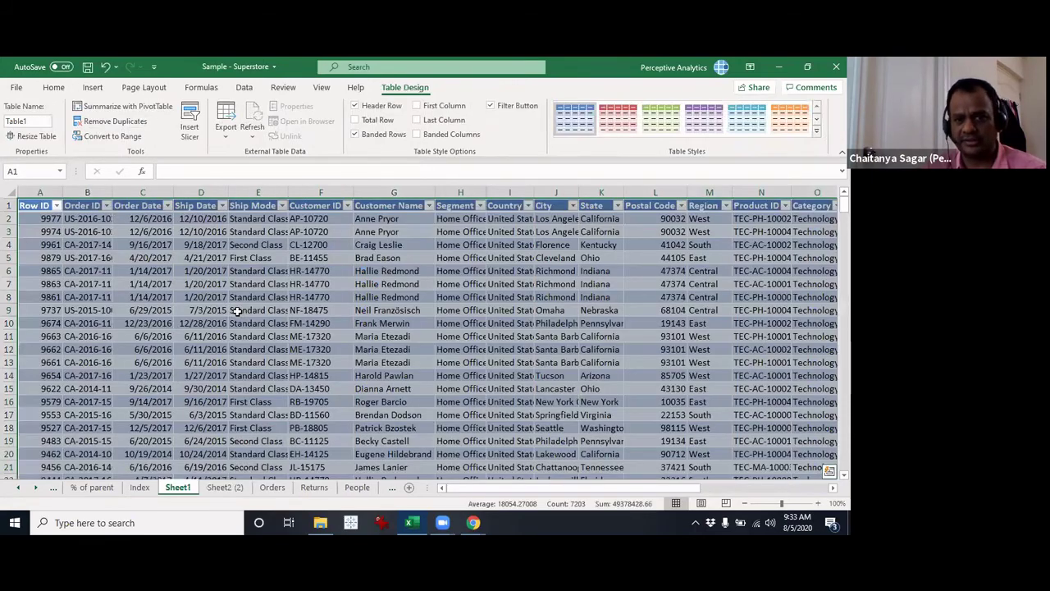
left_click(424, 348)
scroll(424, 349, "down", 20)
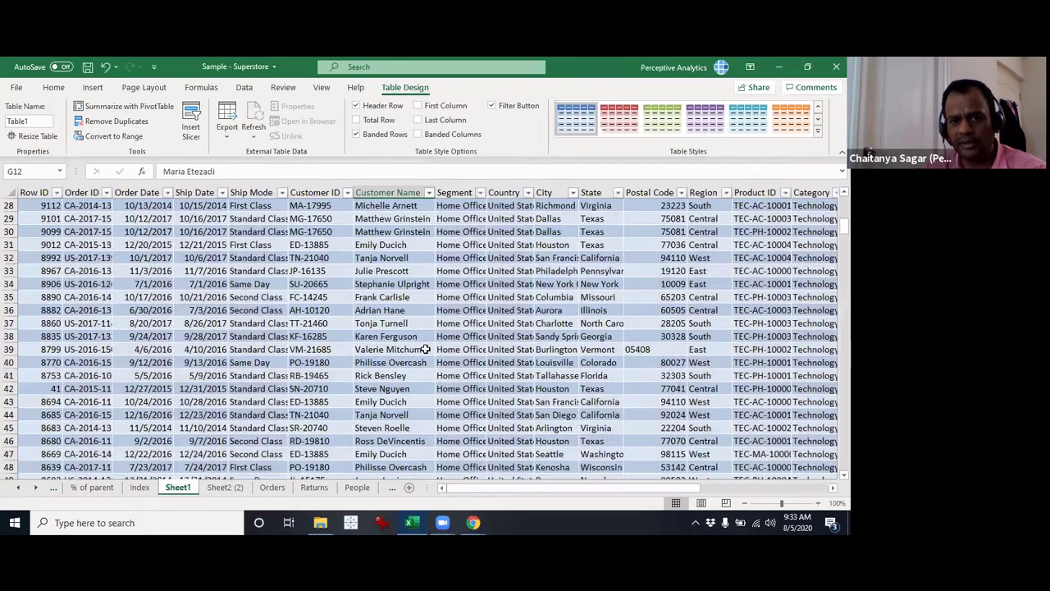
scroll(425, 351, "down", 20)
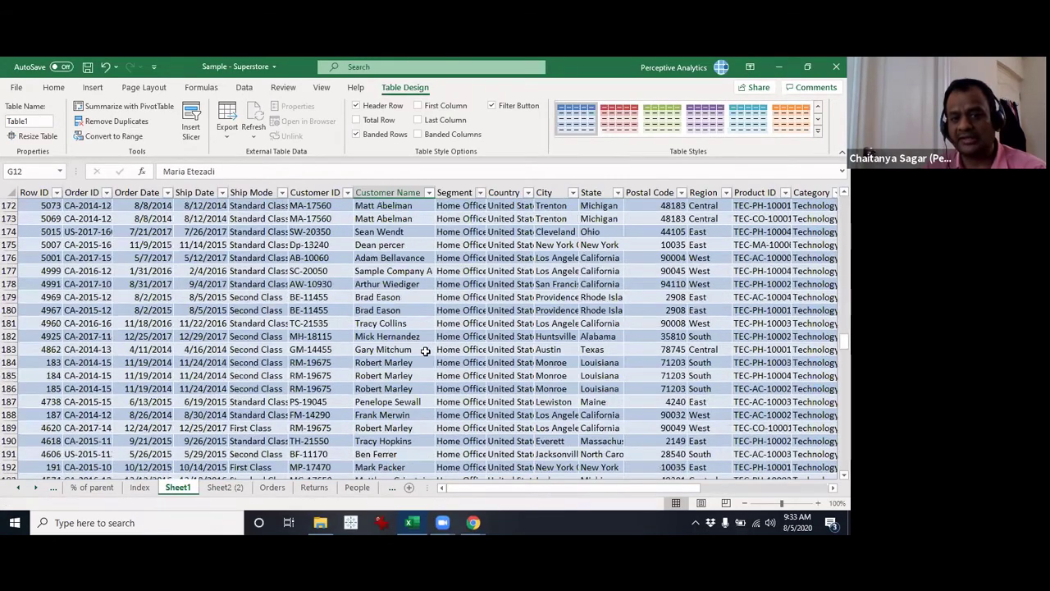
scroll(429, 353, "up", 20)
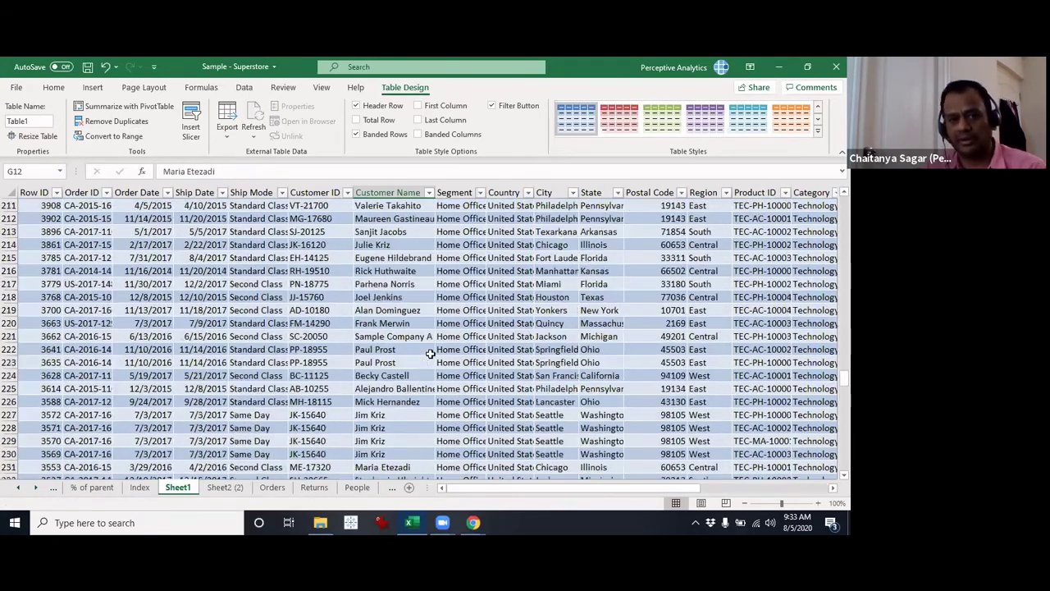
scroll(392, 307, "up", 20)
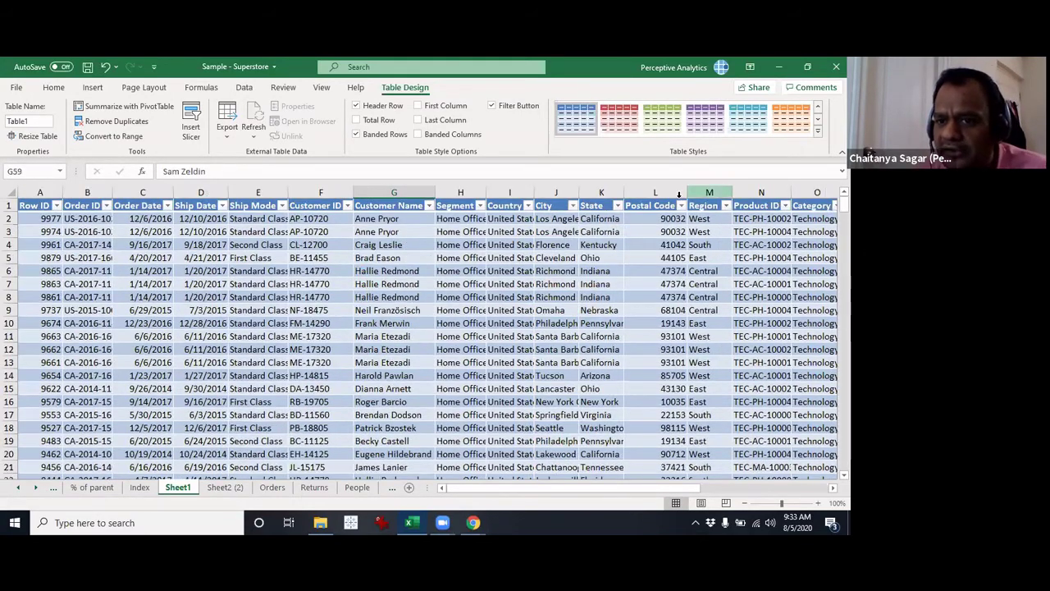
Select the entire Sales column of the extracted records on Sheet1 to check its sum.
key("Right")
key("Right")
key("Right")
key("Right")
key("Right")
key("Right")
key("Right")
key("Right")
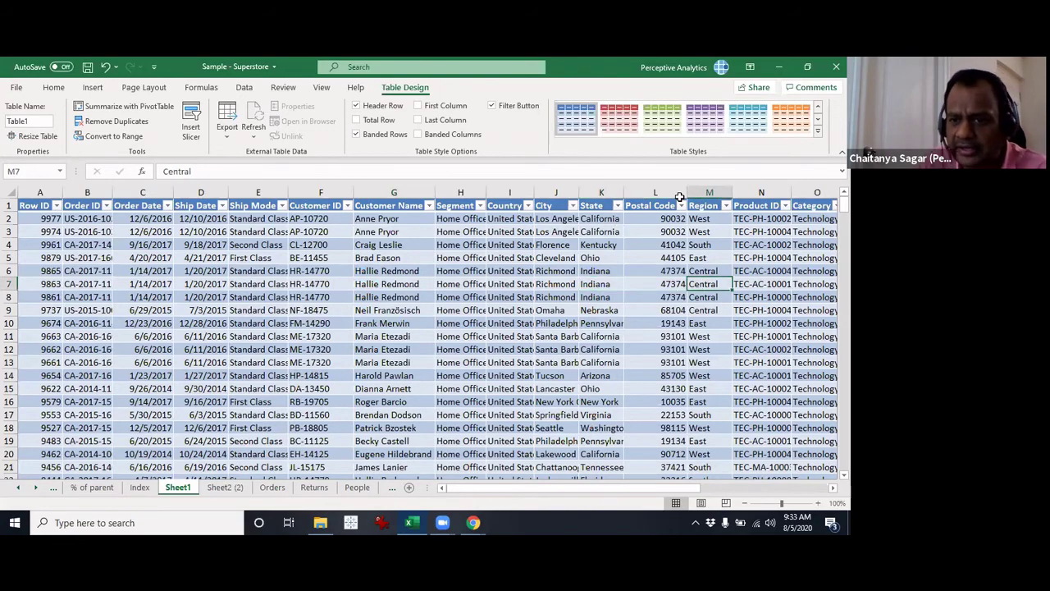
key("Left")
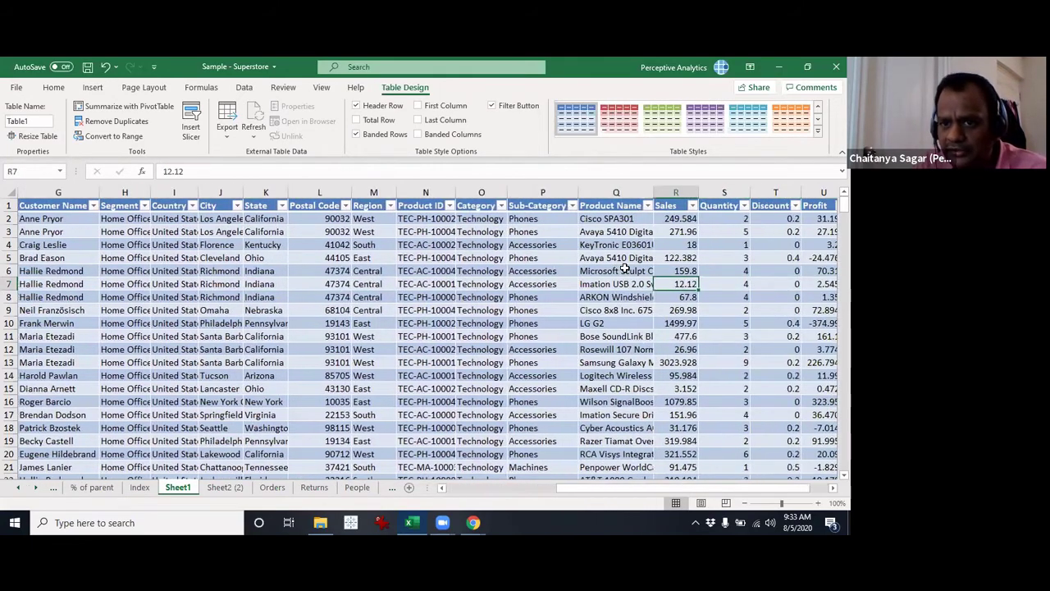
key("ctrl+Up")
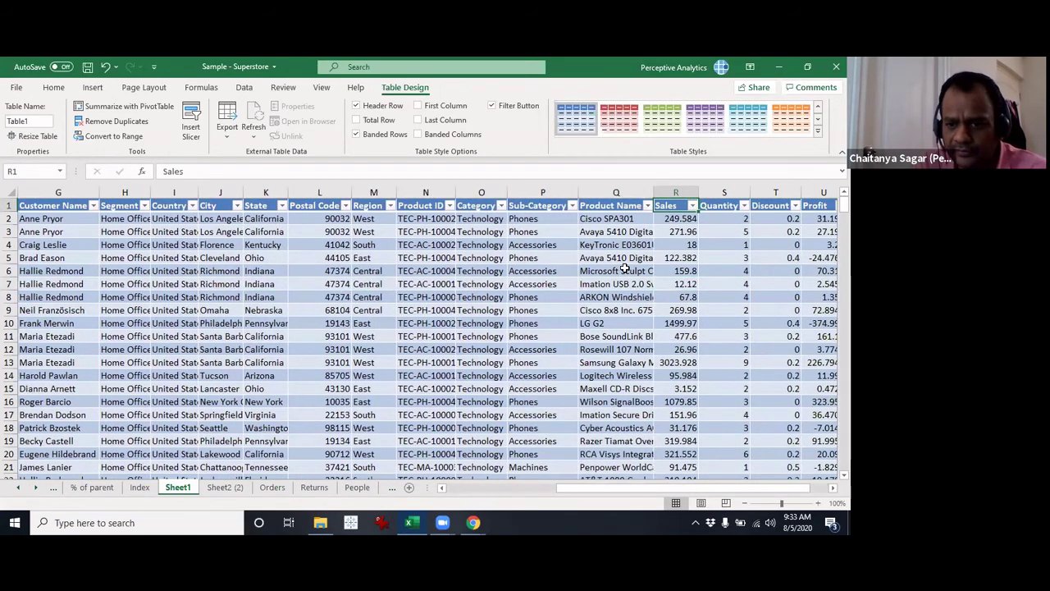
key("ctrl+shift+Down")
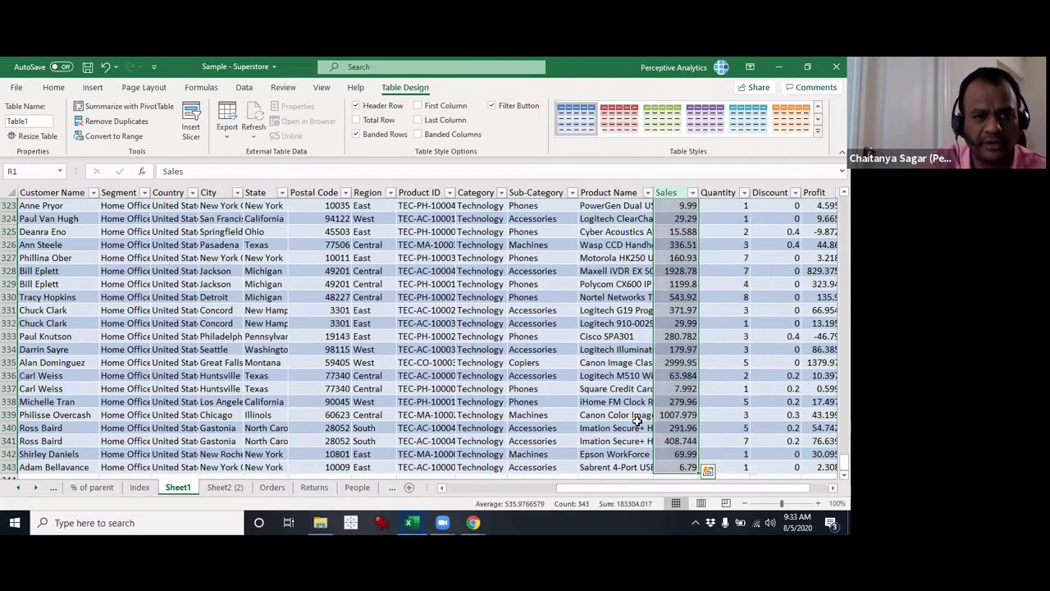
Look through the % of previous and Index worksheets, and return to the pivot table on Sheet2 (2).
key("ctrl+Page_Up")
key("ctrl+Page_Up")
key("ctrl+Page_Up")
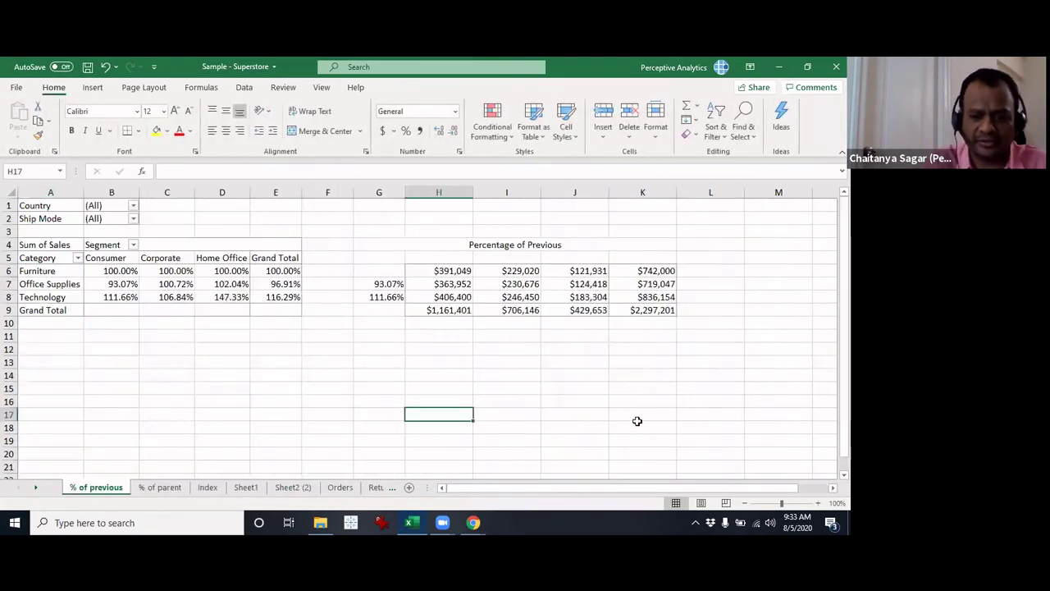
key("ctrl+Page_Down")
key("ctrl+Page_Down")
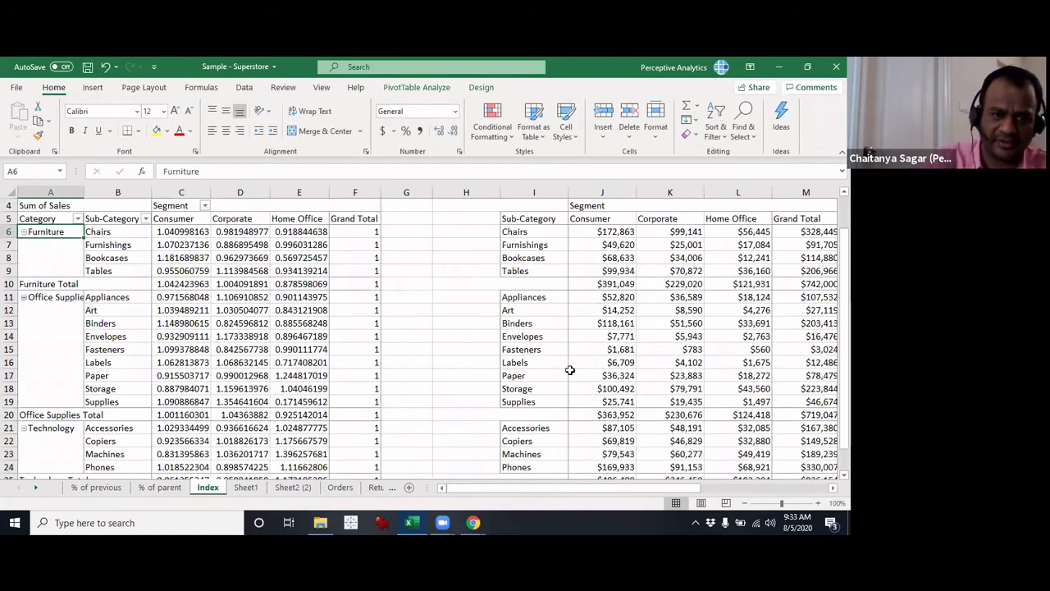
key("ctrl+Page_Down")
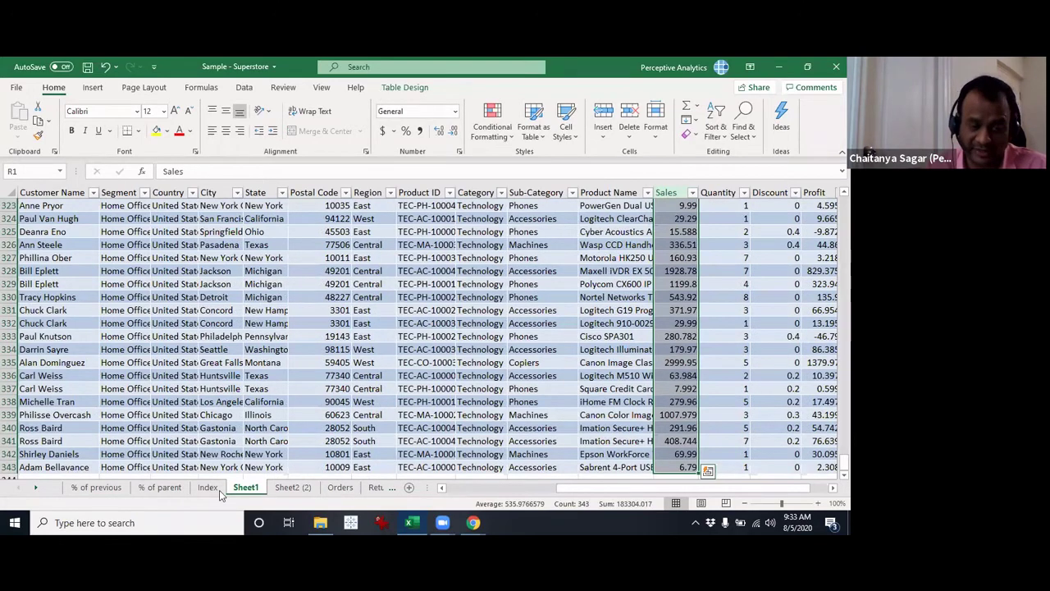
left_click(281, 488)
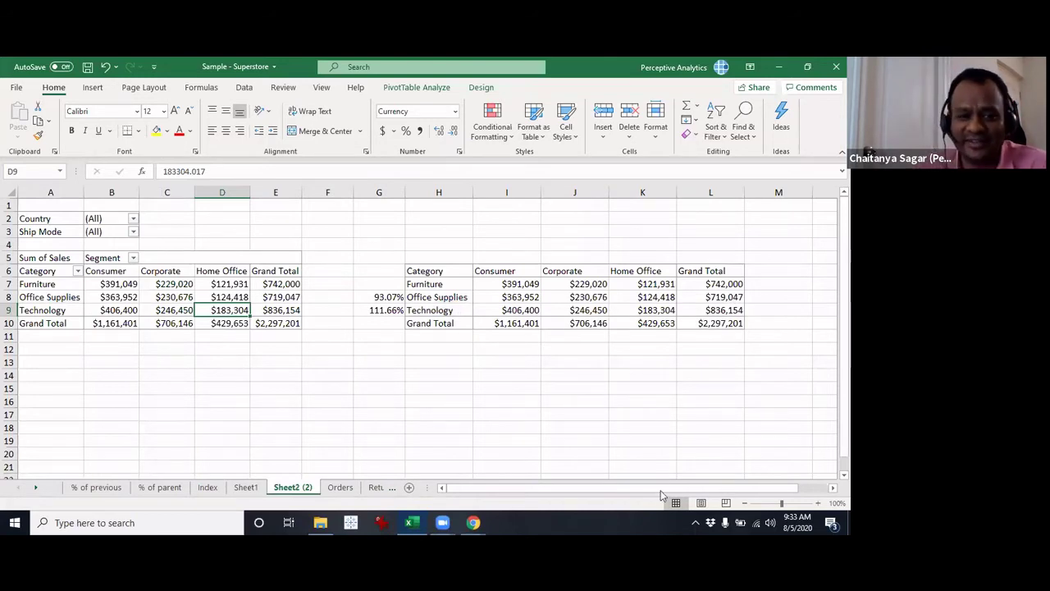
Show the pivot table's Sum of Sales values as % of Grand Total.
right_click(267, 312)
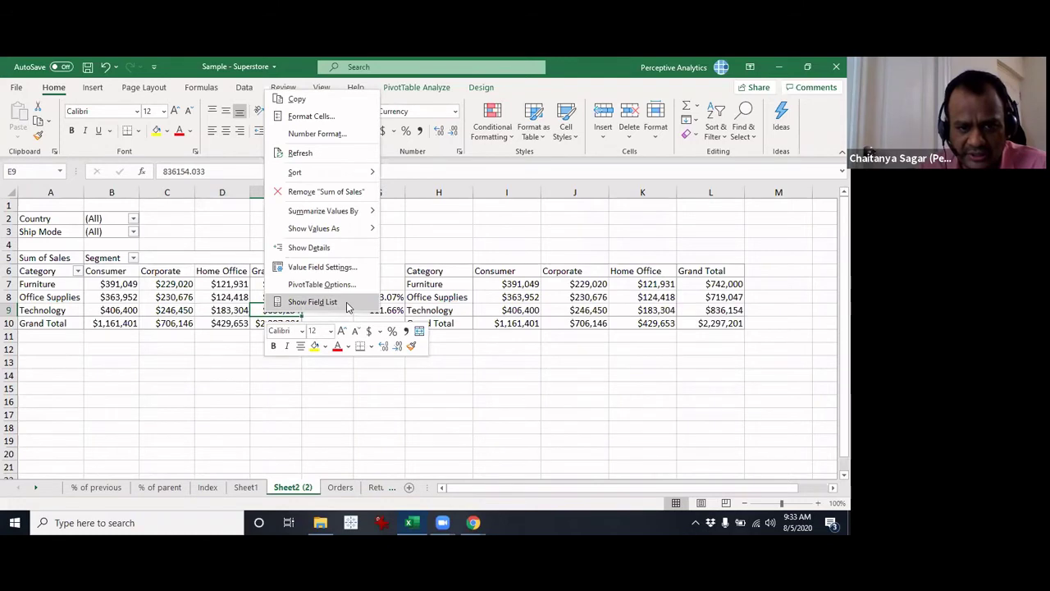
left_click(336, 267)
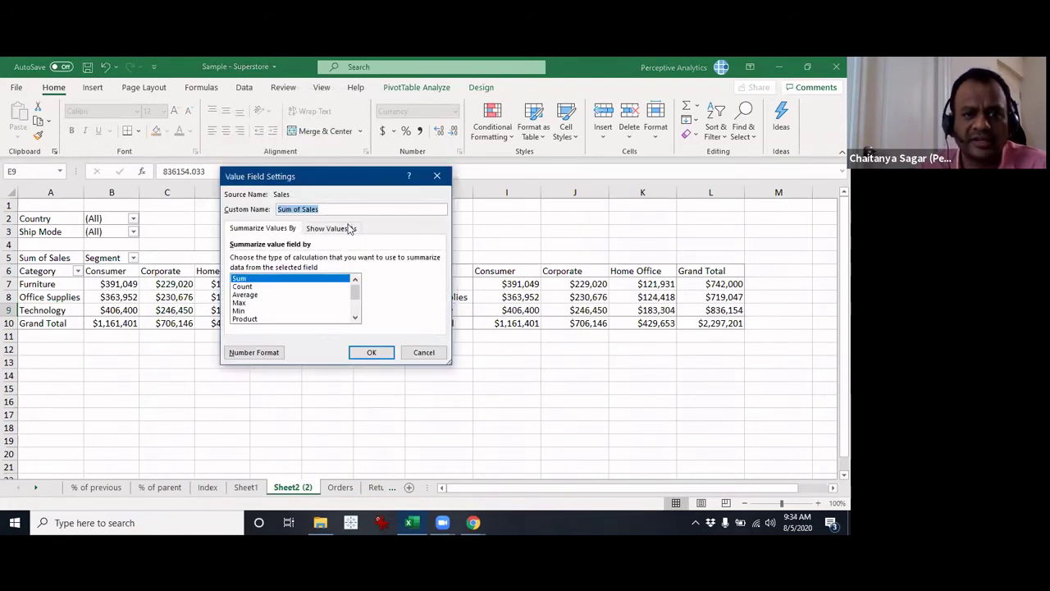
left_click(349, 228)
left_click(339, 260)
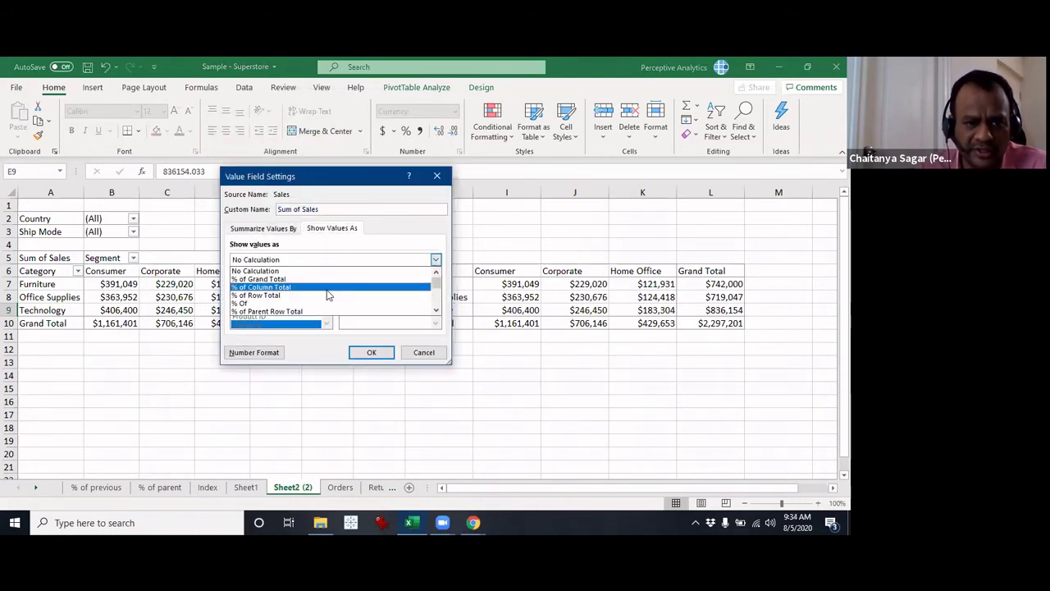
left_click(333, 279)
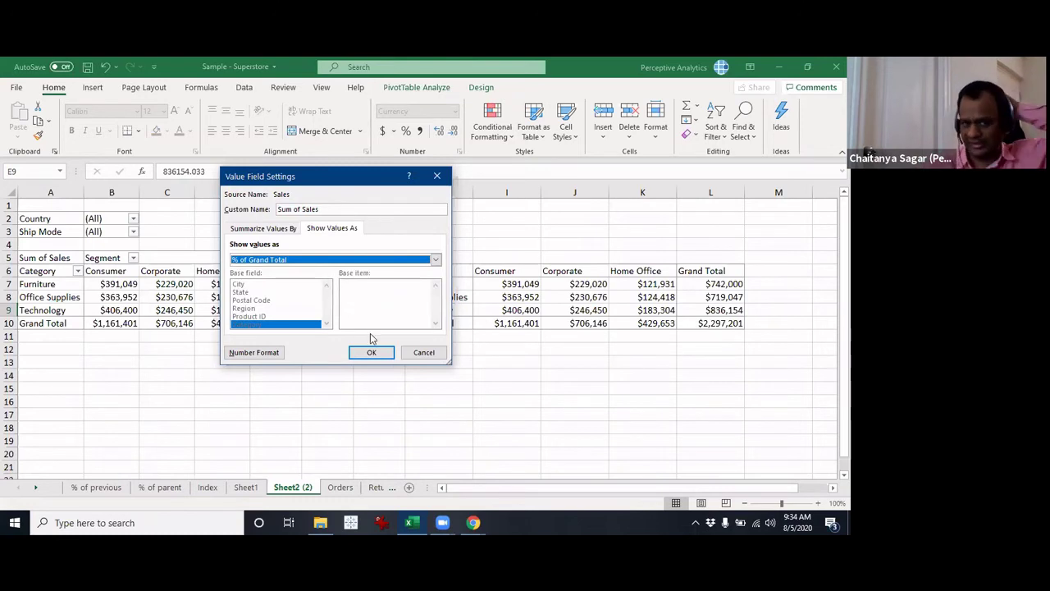
left_click(381, 355)
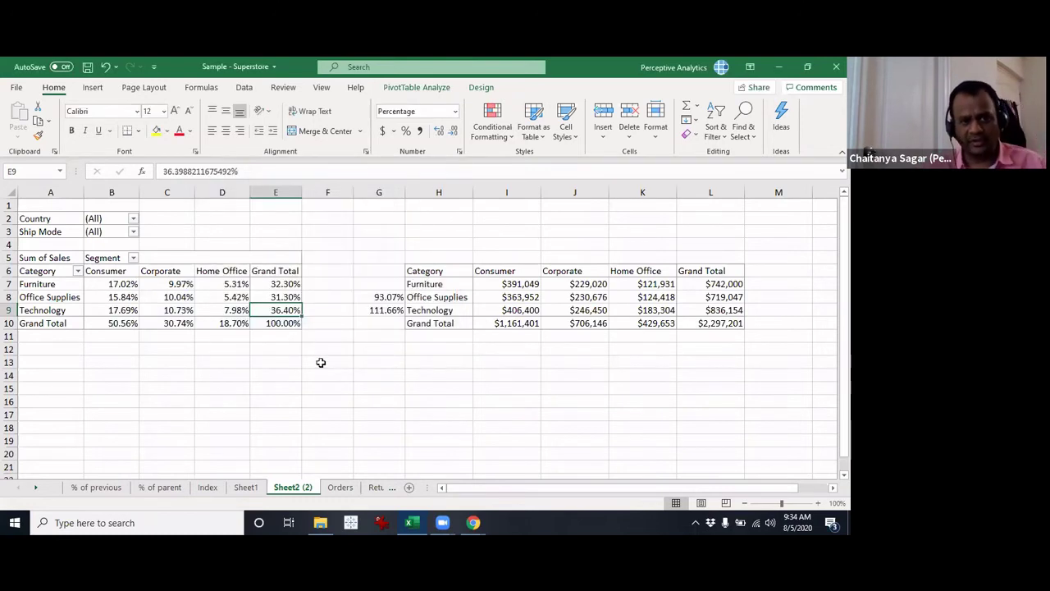
Drill into the Home Office percentage for Technology to extract its source records to a new sheet, and view their columns.
left_click(242, 310)
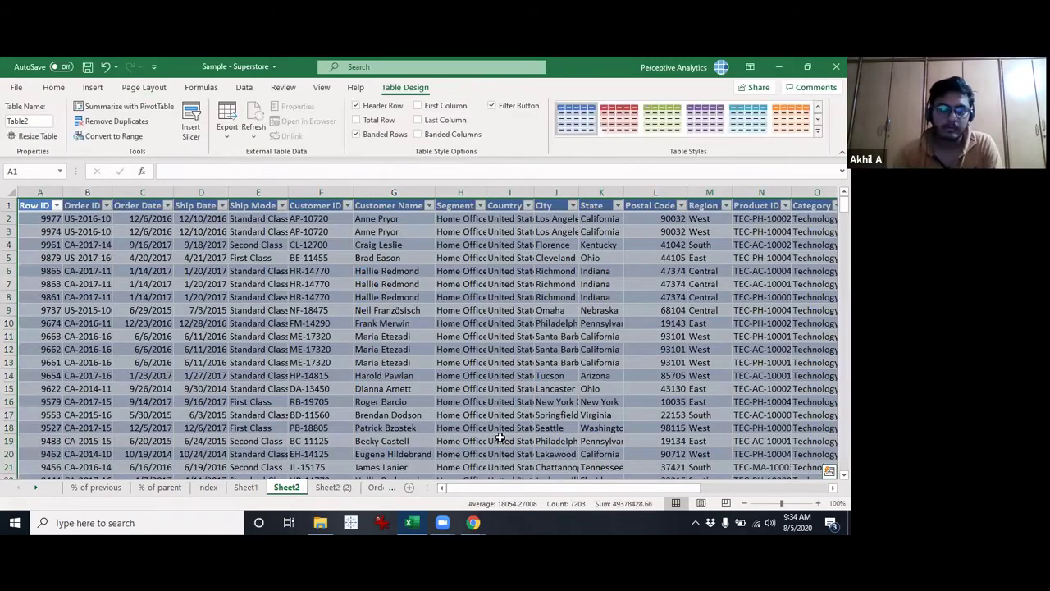
left_click(795, 321)
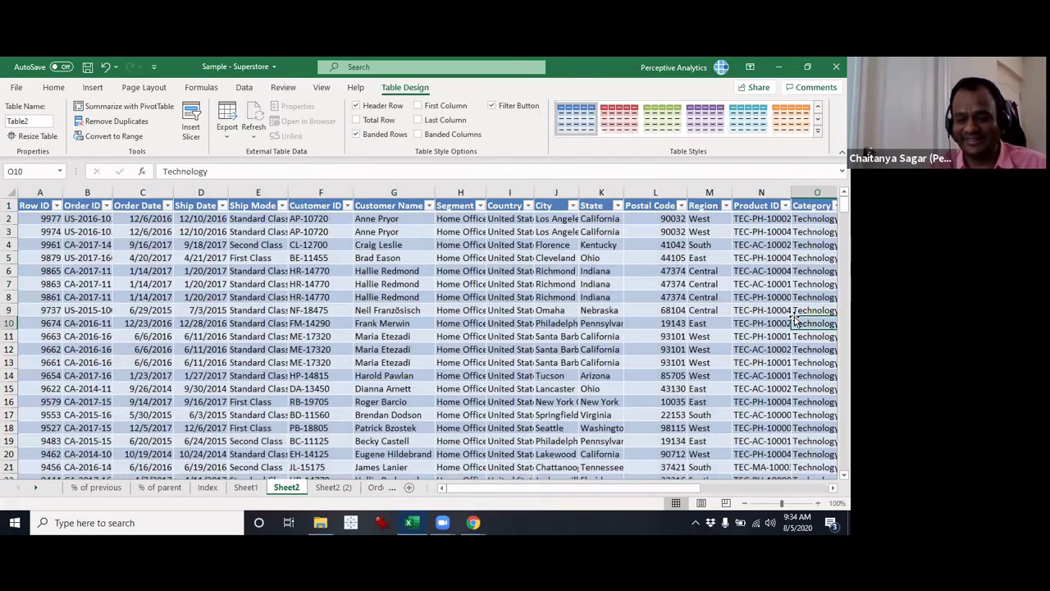
key("ctrl+Right")
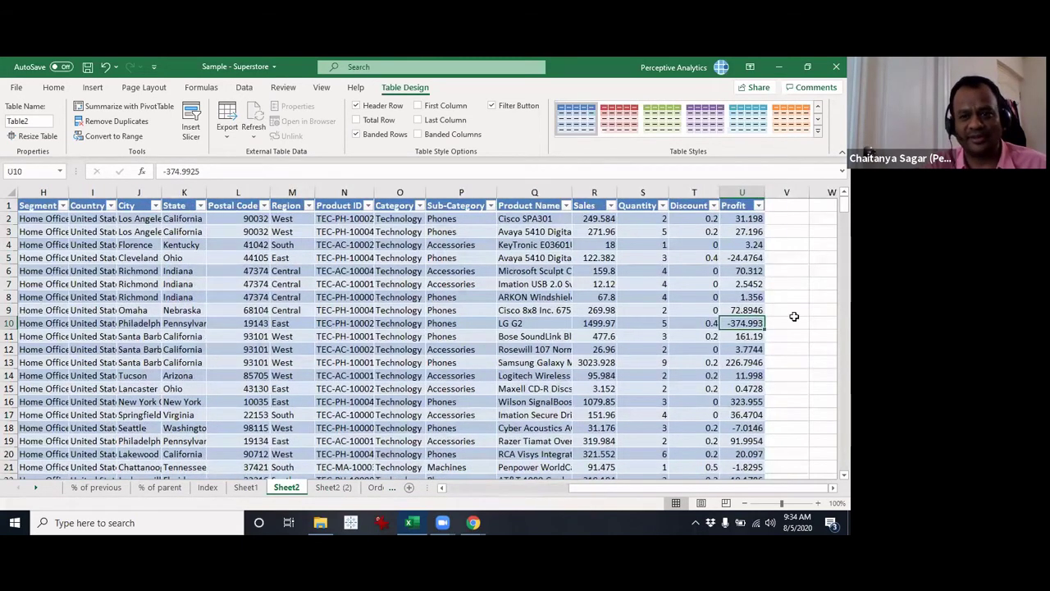
key("ctrl+Left")
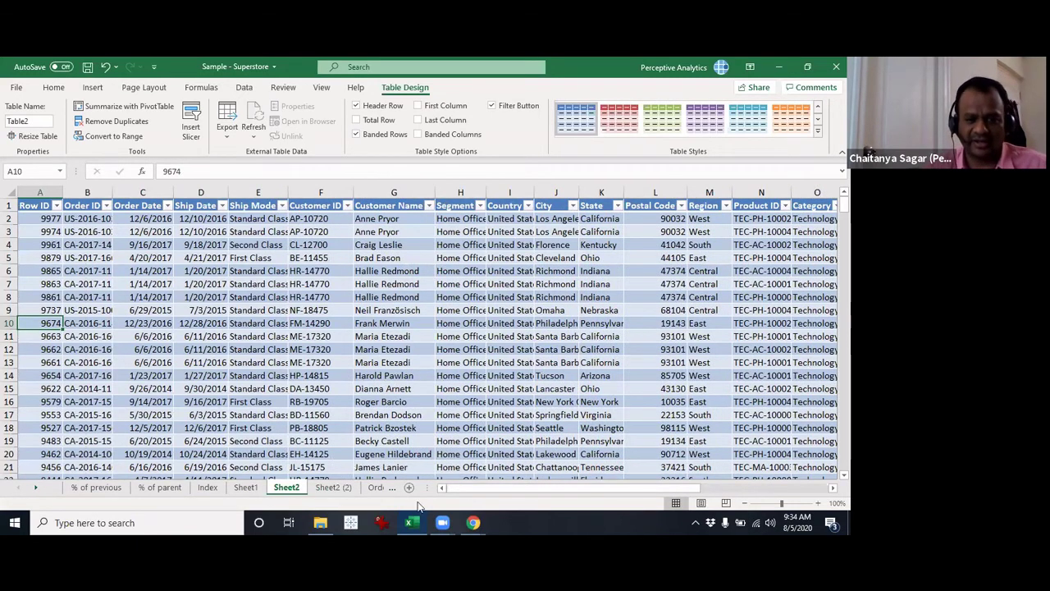
Look through the Sheet1, Index and Sheet2 worksheets, and return to the pivot table on Sheet2 (2).
left_click(257, 488)
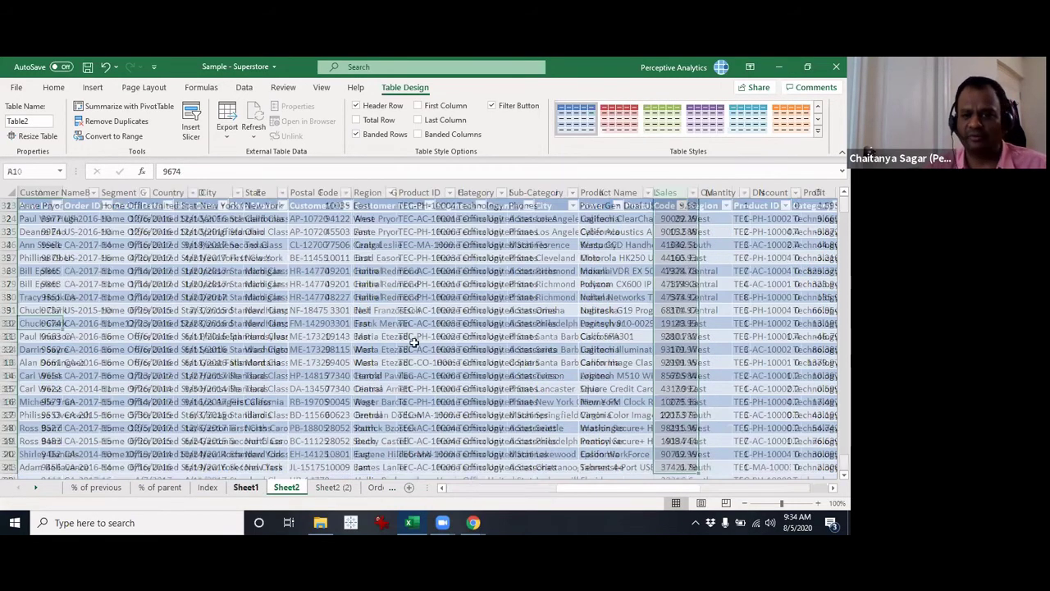
left_click(160, 487)
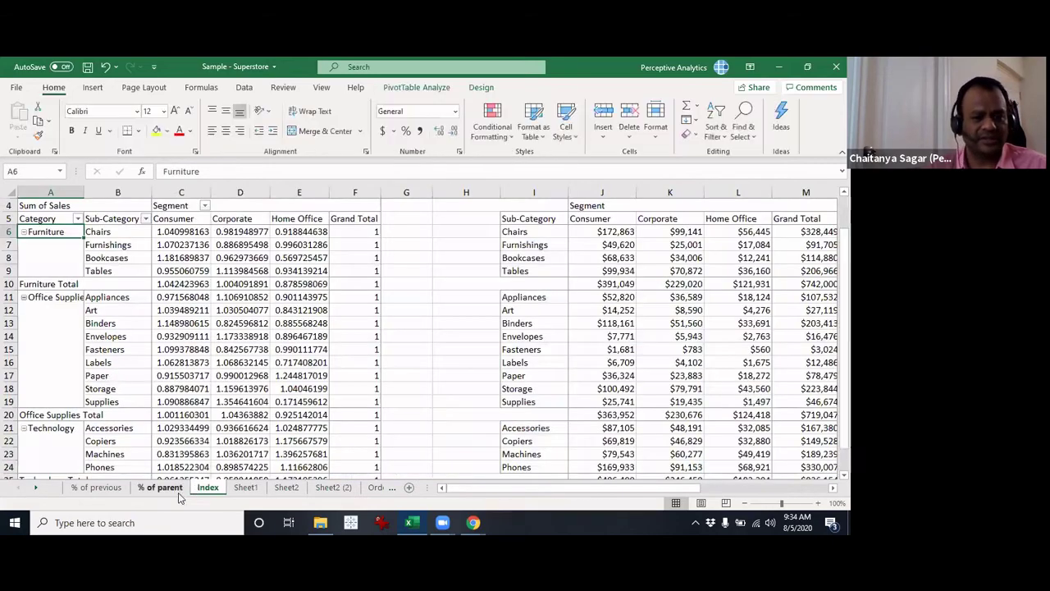
left_click(285, 487)
left_click(328, 488)
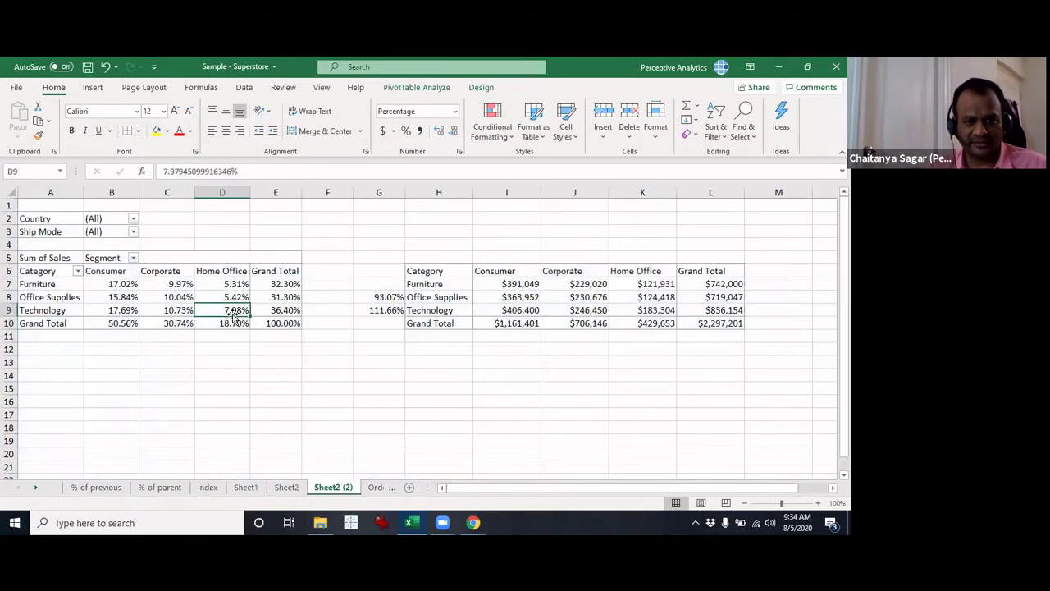
Set the pivot table's Sum of Sales values to show as No Calculation.
right_click(236, 315)
left_click(277, 268)
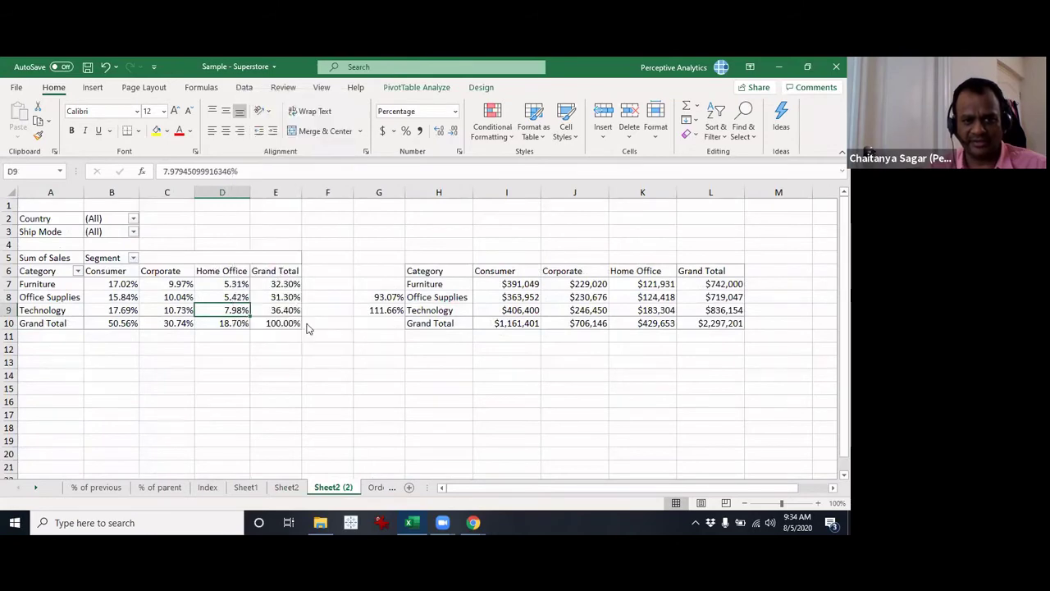
left_click(277, 226)
left_click(263, 257)
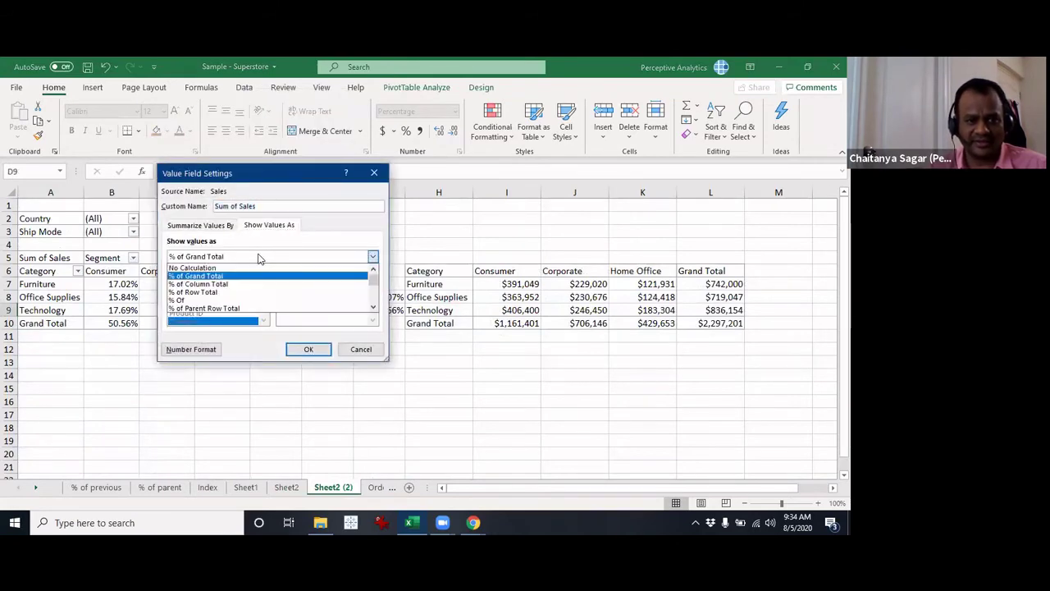
left_click(261, 272)
left_click(309, 349)
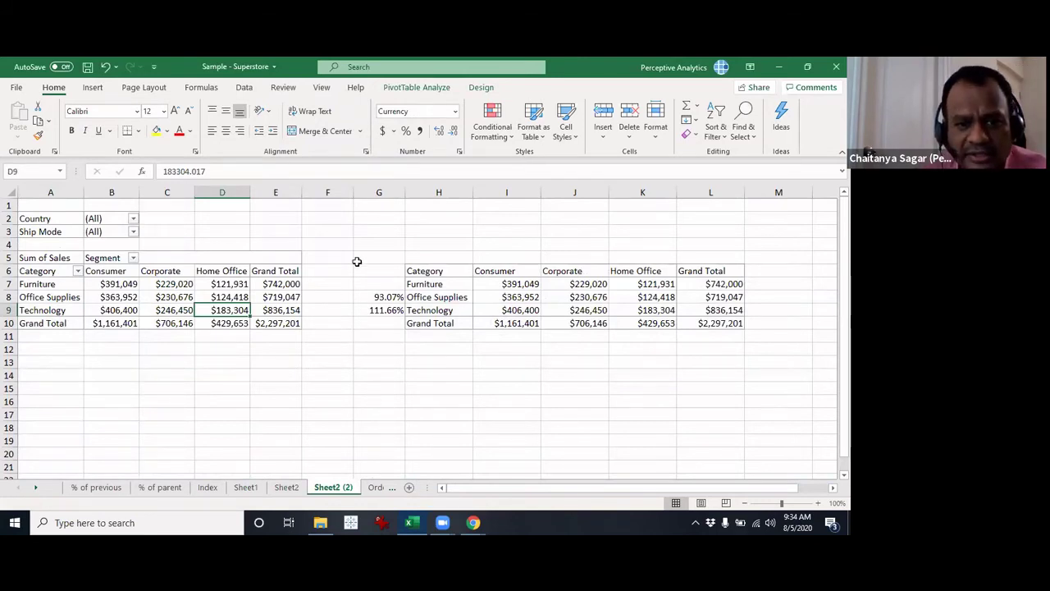
Clear the contents of G5:M14, removing the copied sales table and percentages beside the pivot table.
left_click_drag(356, 257, 769, 371)
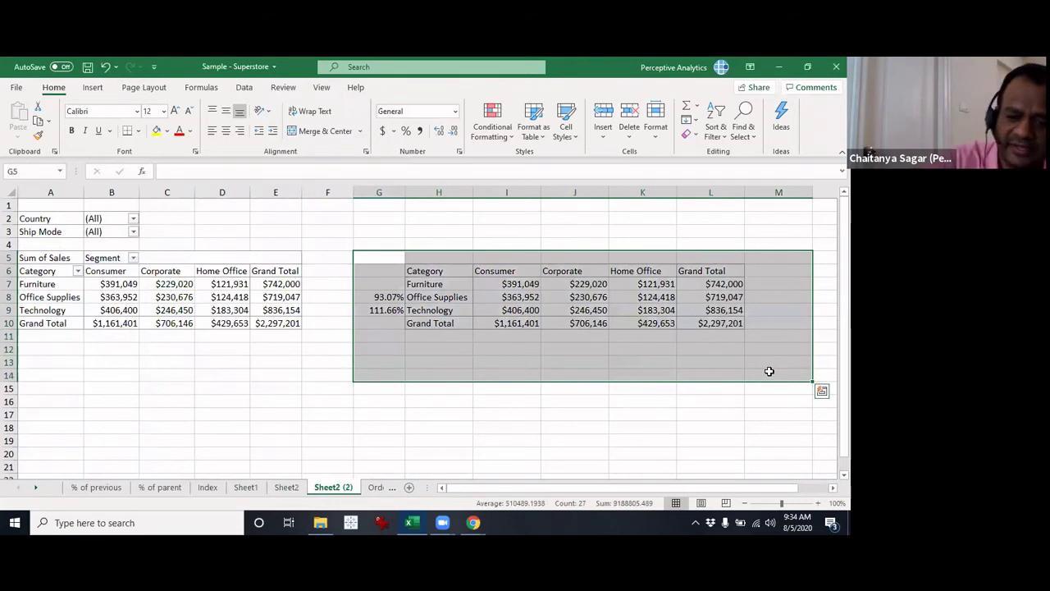
key("Delete")
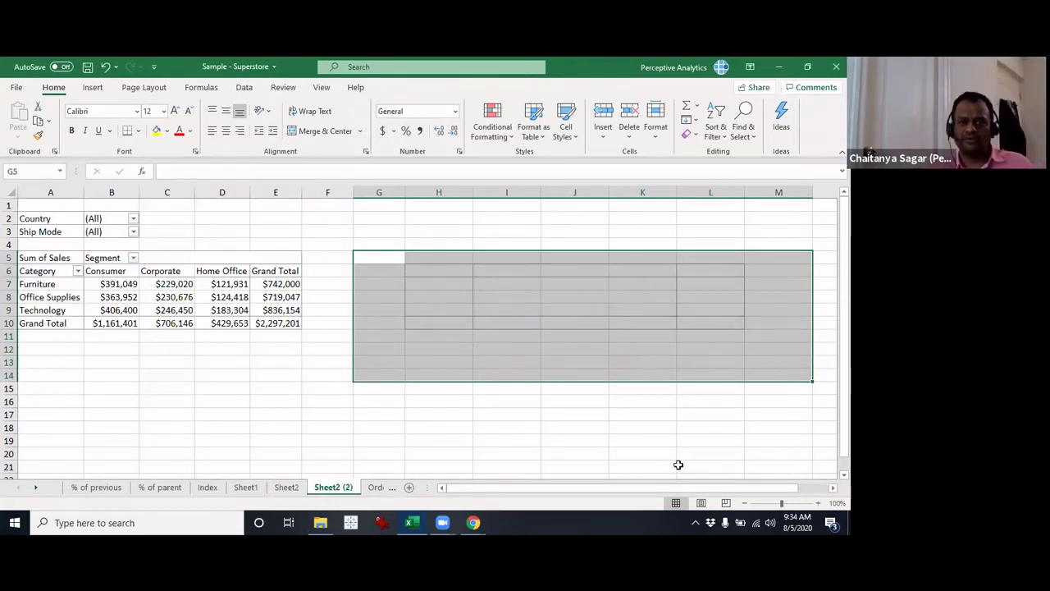
left_click(440, 284)
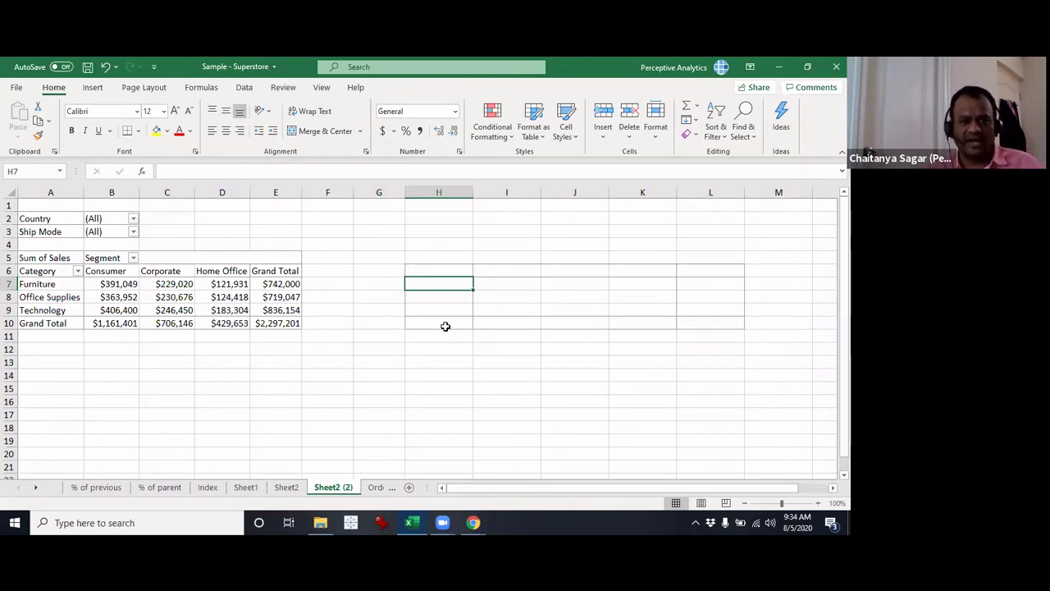
In F8, divide Home Office sales for Office Supplies by those for Furniture using GETPIVOTDATA references, and inspect the formula.
left_click(342, 296)
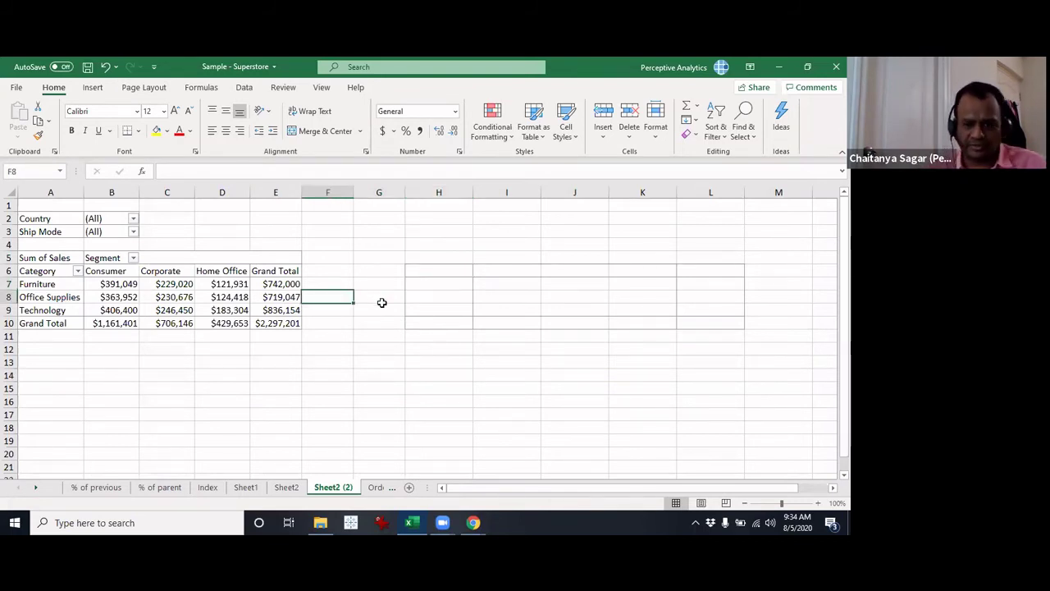
type("+")
key("Left")
key("Left")
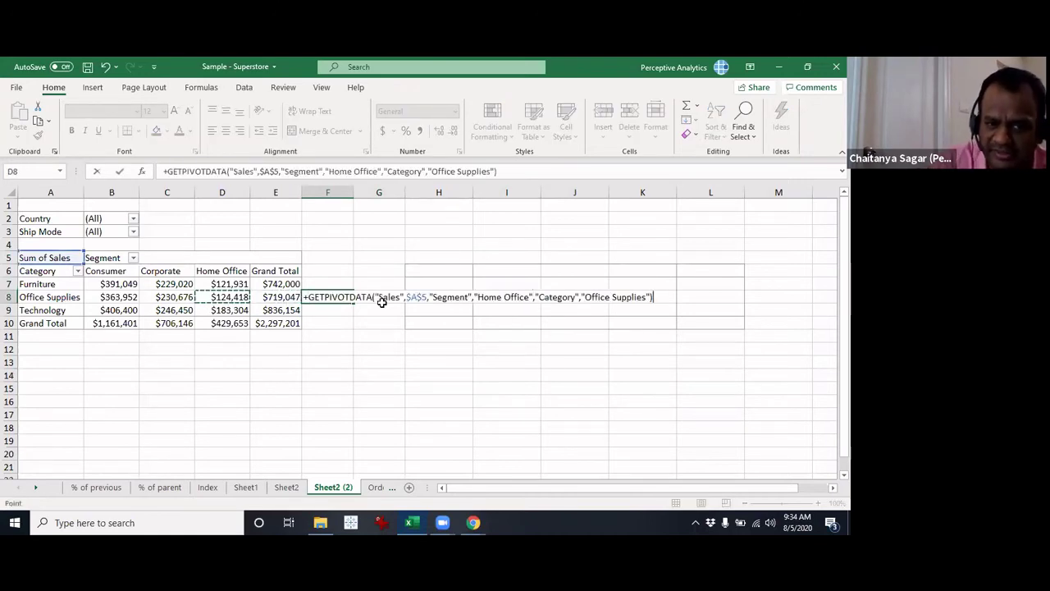
type("/")
key("Up")
key("Left")
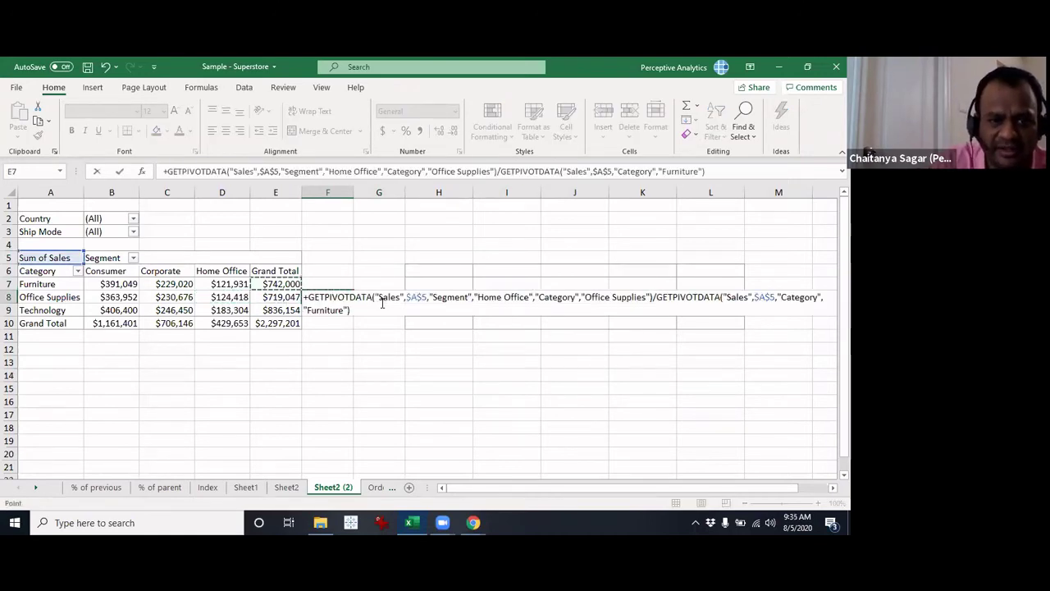
key("Return")
key("Up")
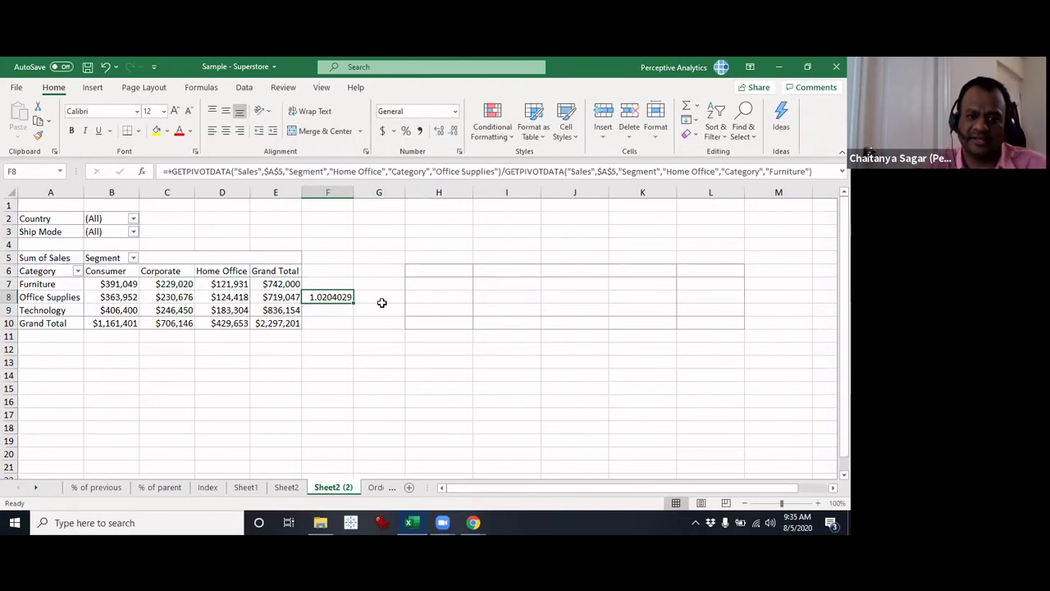
key("F2")
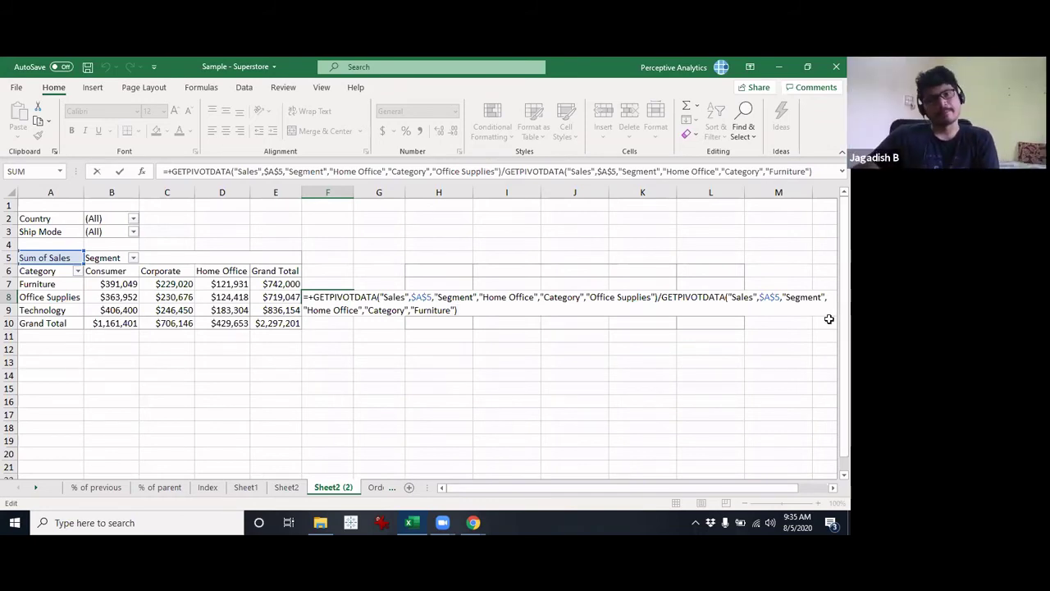
key("ctrl+Return")
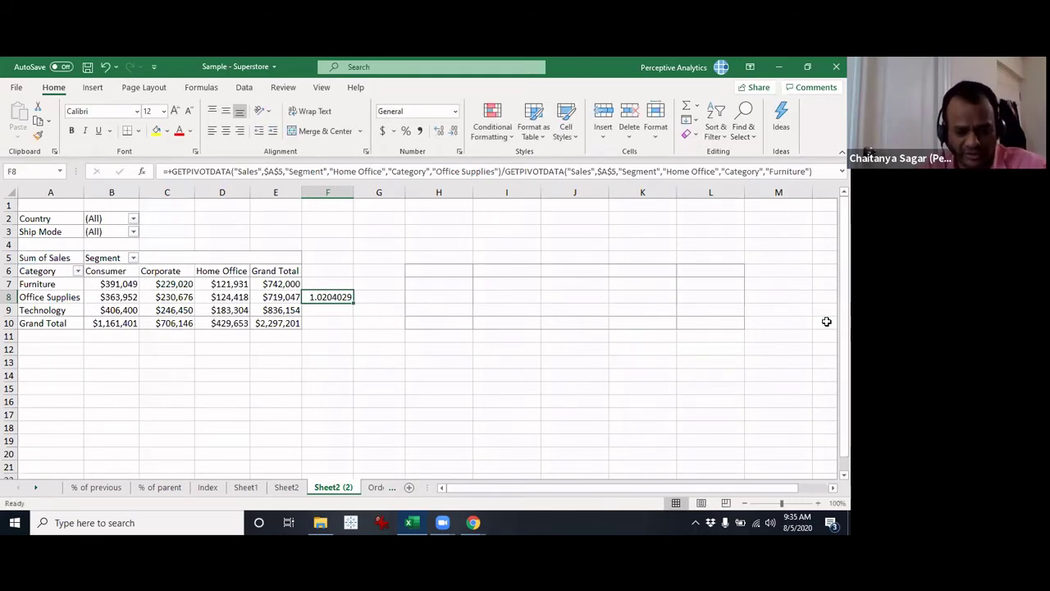
Copy the GETPIVOTDATA formula from F8 to F9 and inspect the references in the copy.
key("ctrl+c")
key("Down")
key("Return")
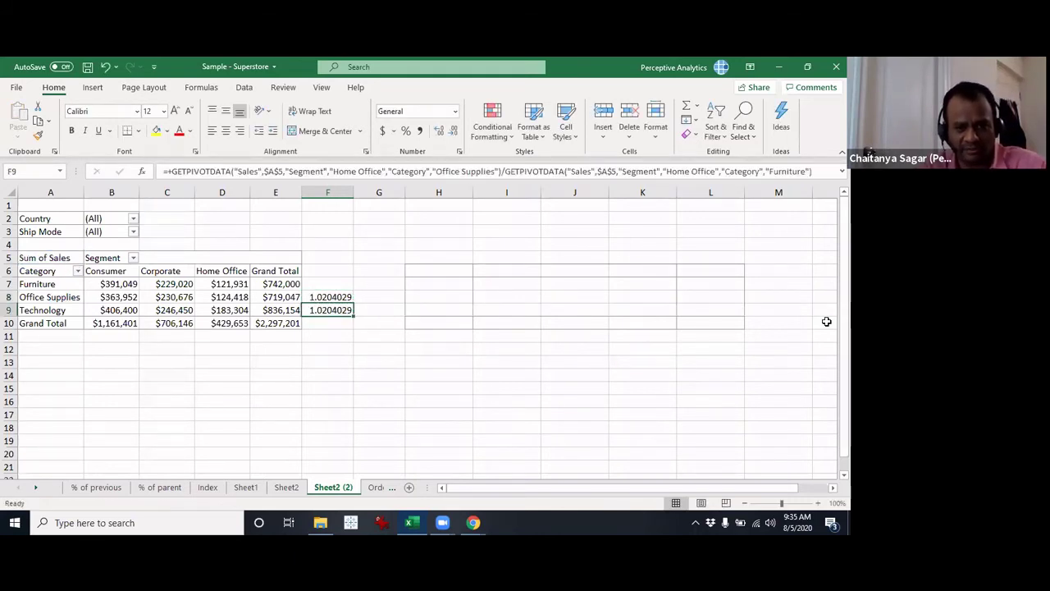
key("F2")
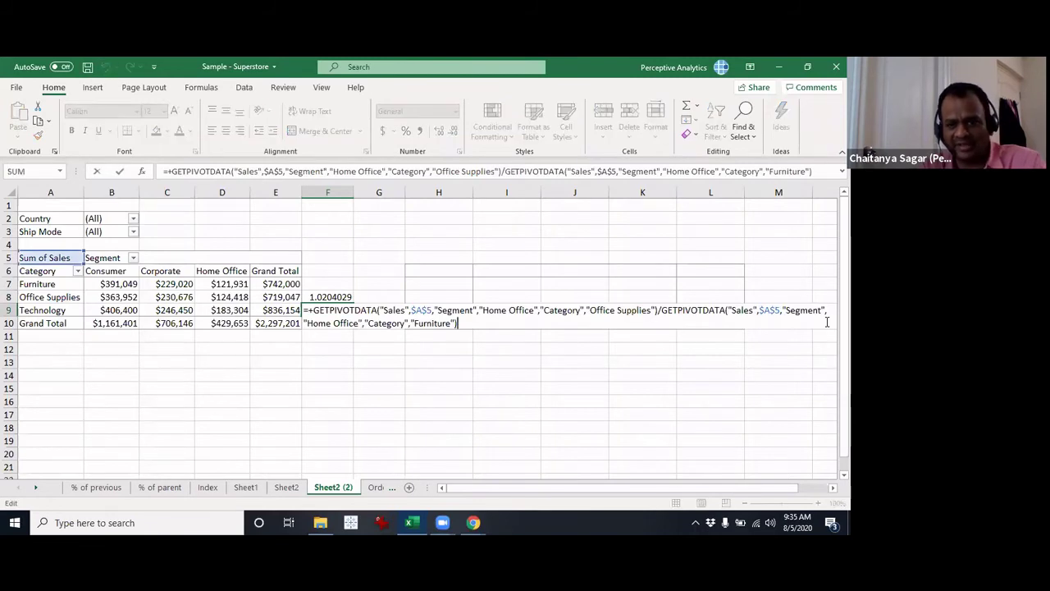
key("Escape")
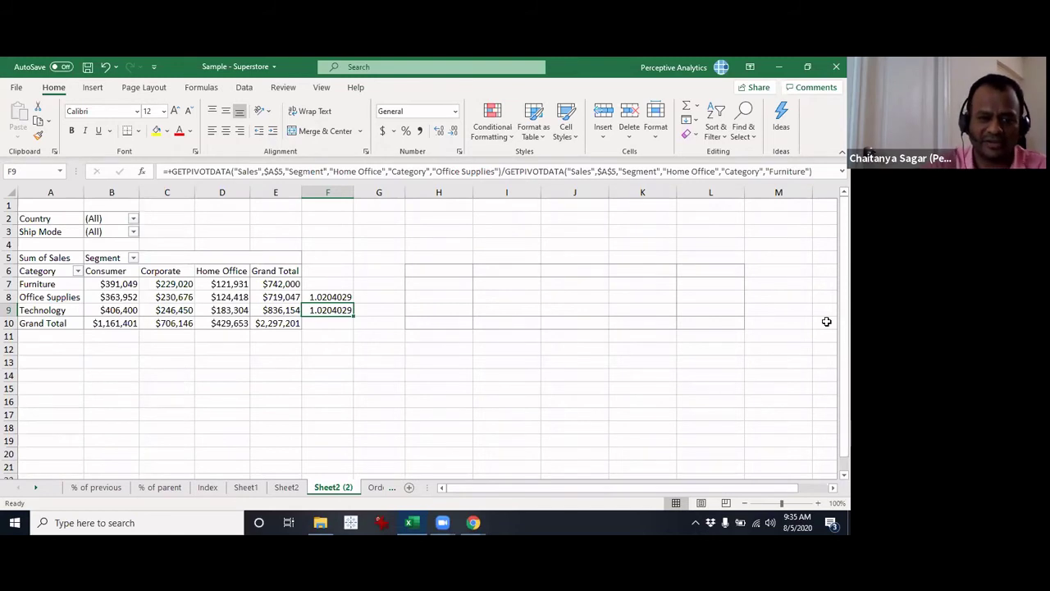
Delete the two GETPIVOTDATA formulas in F8:F9 and return to F8.
key("shift+Up")
key("Delete")
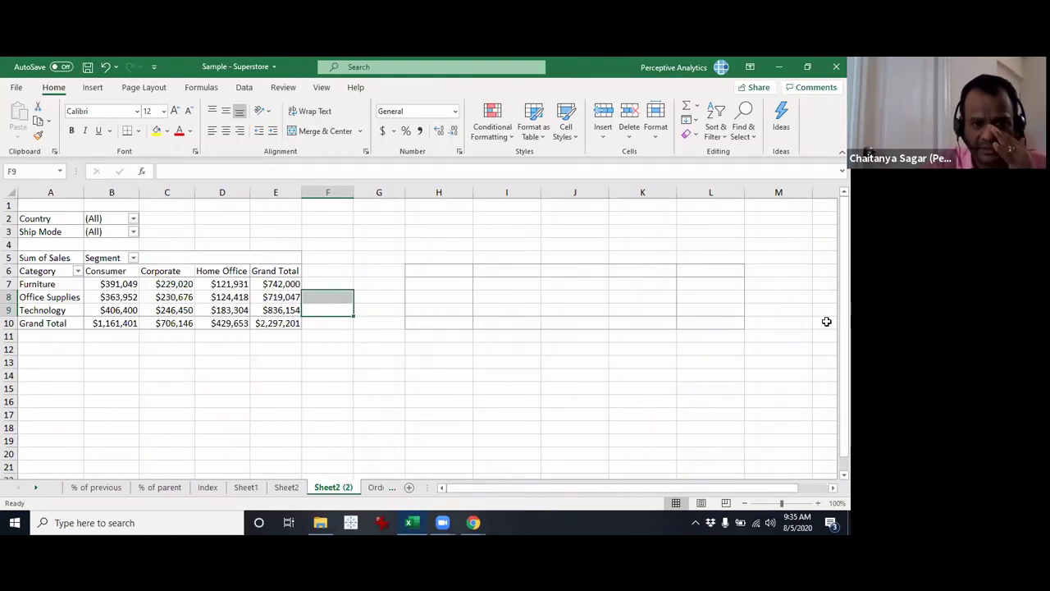
key("Up")
key("Up")
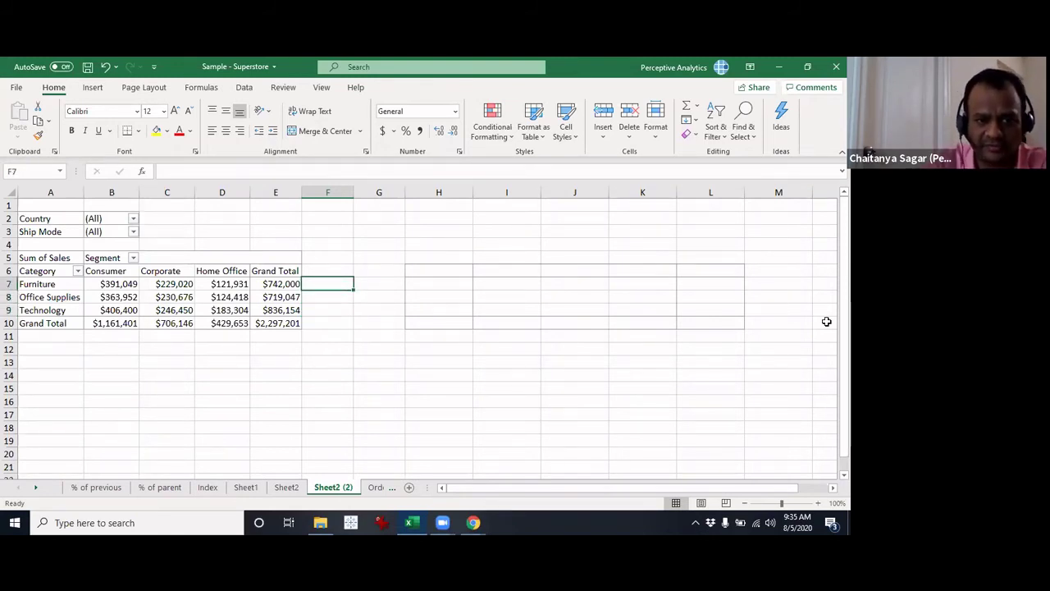
key("Down")
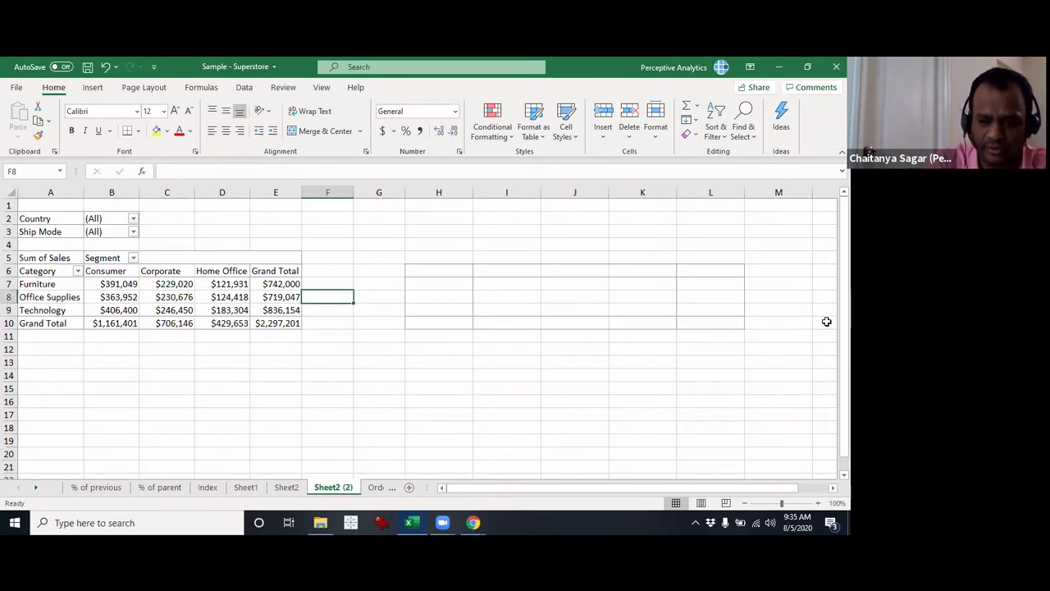
type("=")
key("Left")
key("Left")
key("Escape")
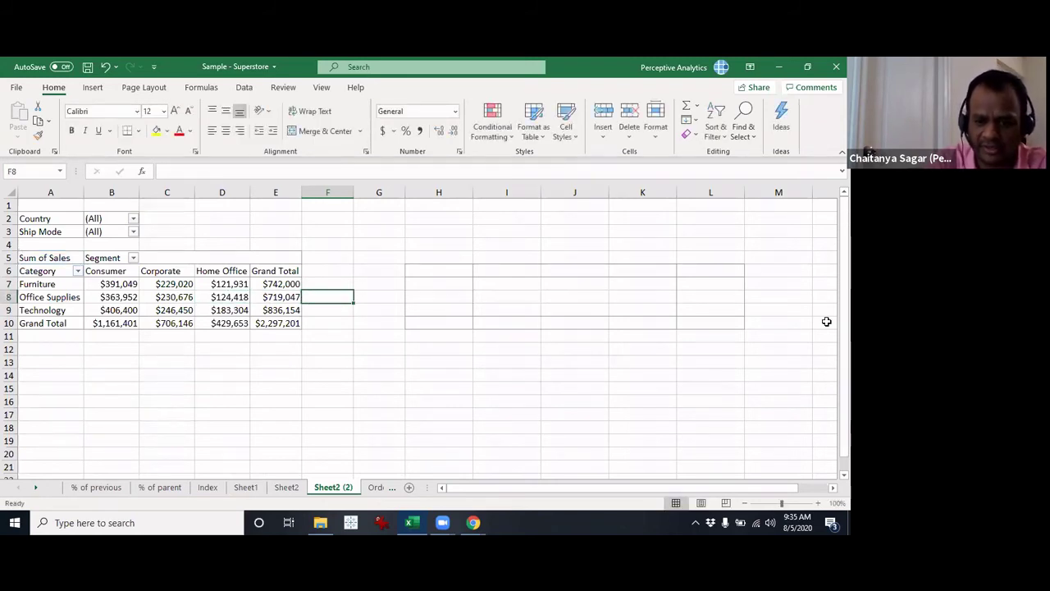
Enter the formula =D8/D7 in F8 using plain cell references to the Home Office values.
type("=")
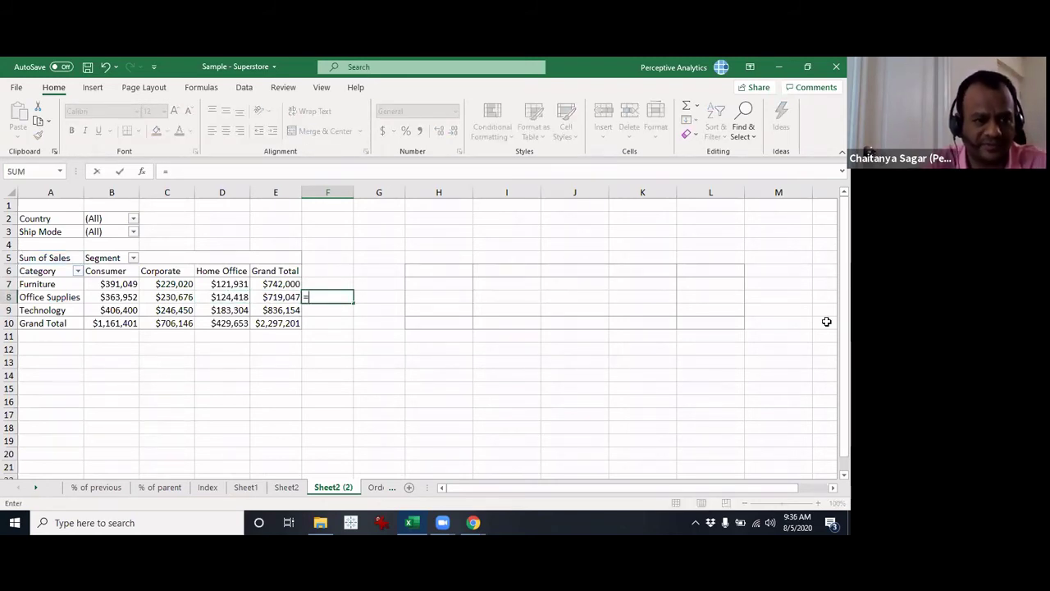
type("d8")
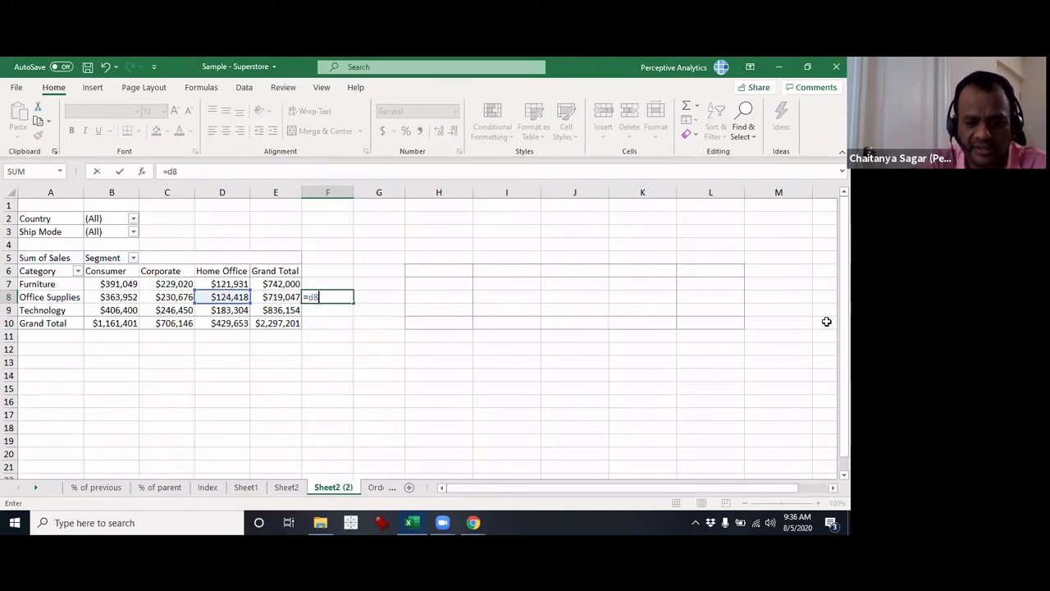
type("/")
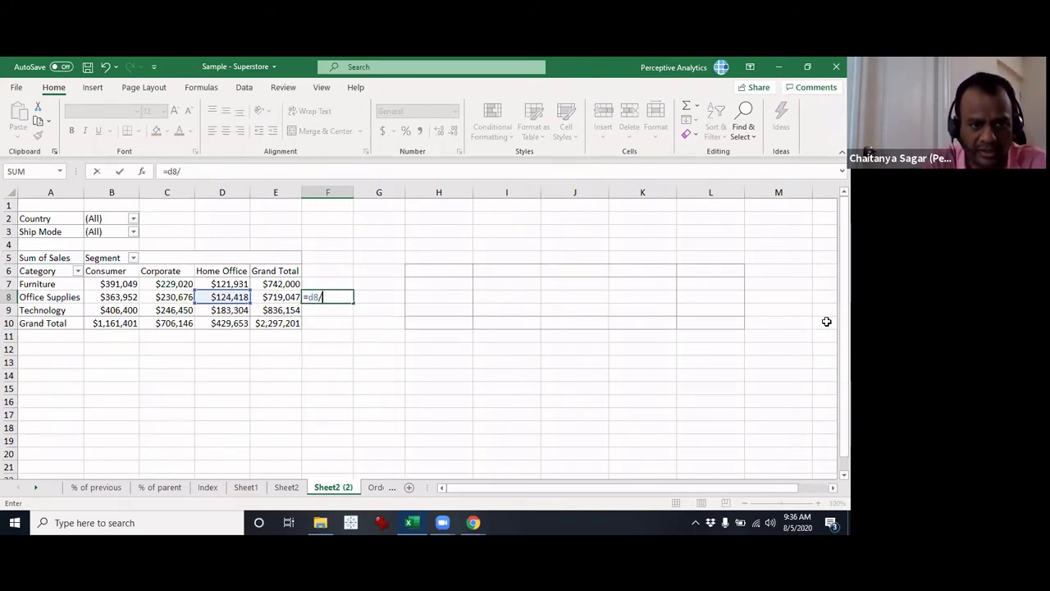
type("d7")
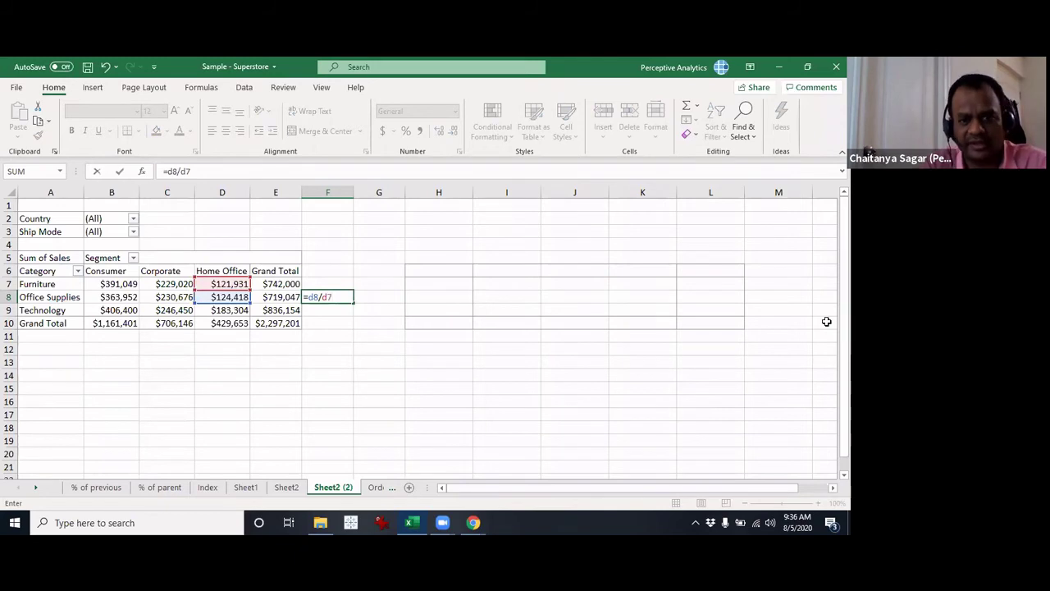
key("Return")
key("Up")
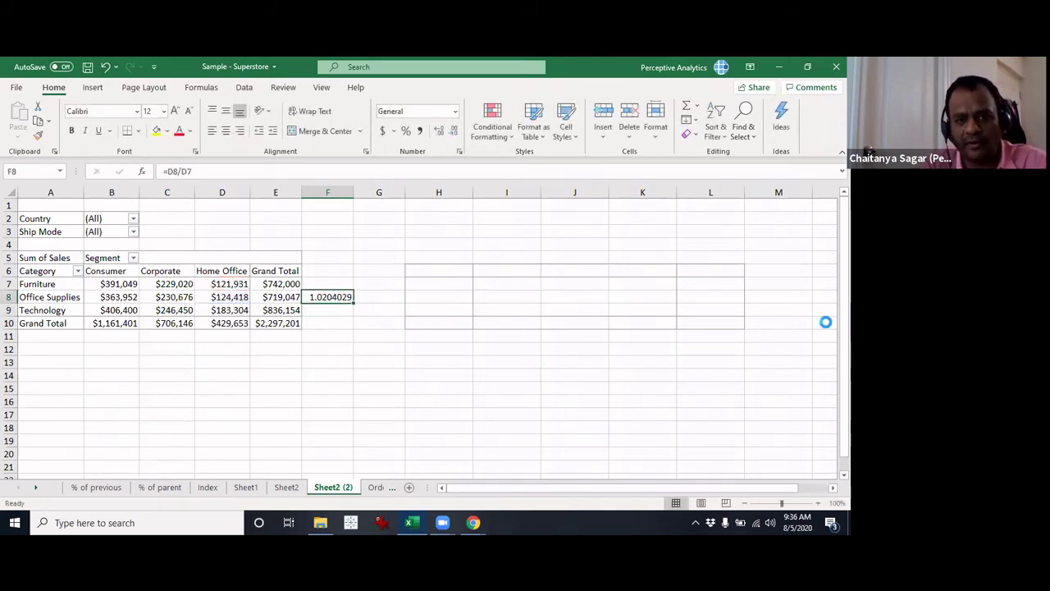
Copy the D8/D7 ratio formula from F8 to F9 and inspect its relative references.
key("ctrl+c")
key("Down")
key("ctrl+v")
key("F2")
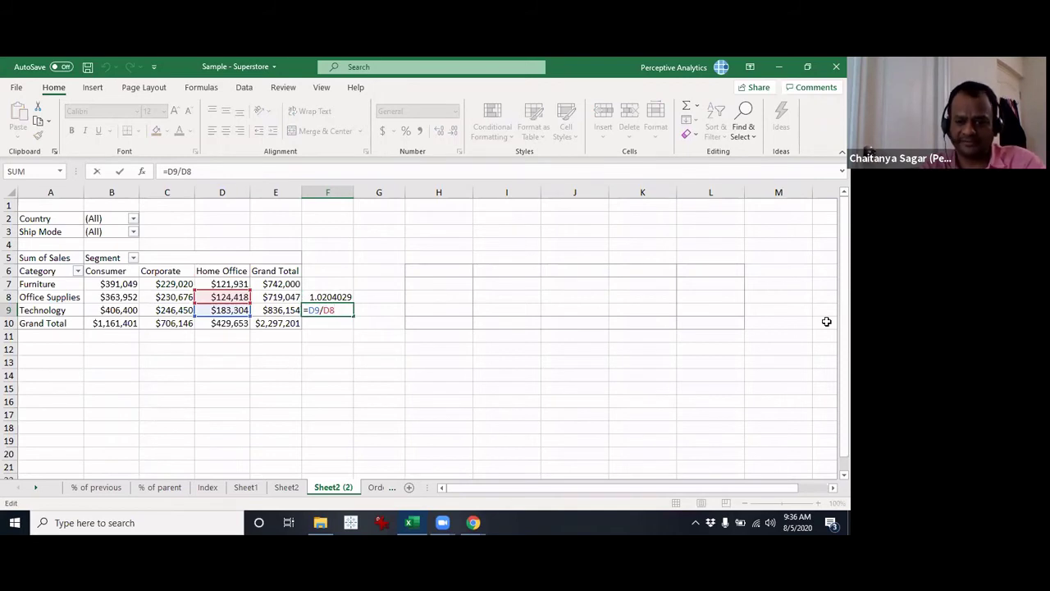
key("Escape")
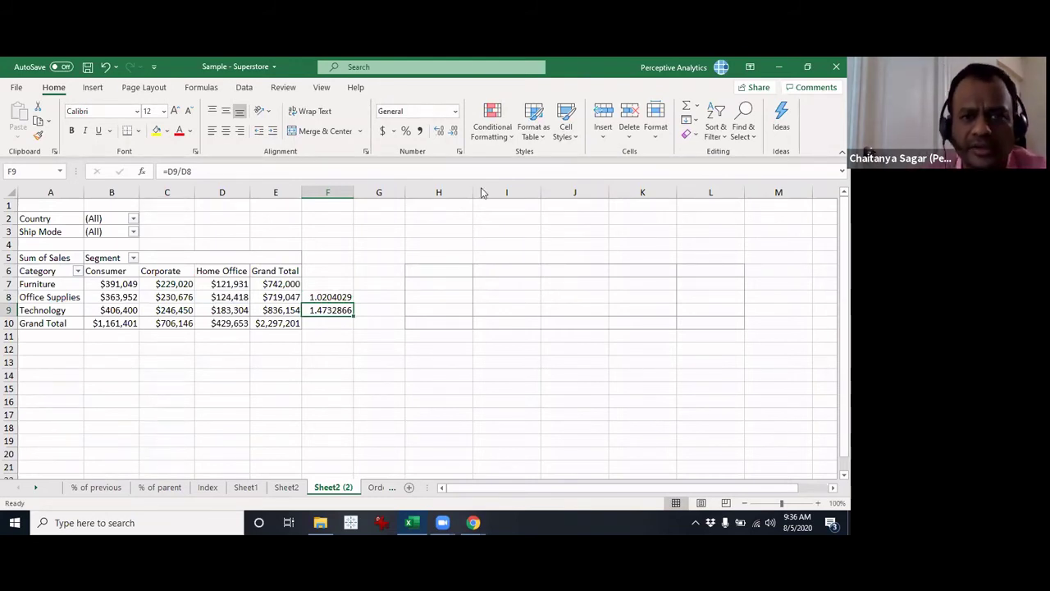
Review the pivot table's Refresh and Change Data Source options without applying any of them.
left_click(270, 309)
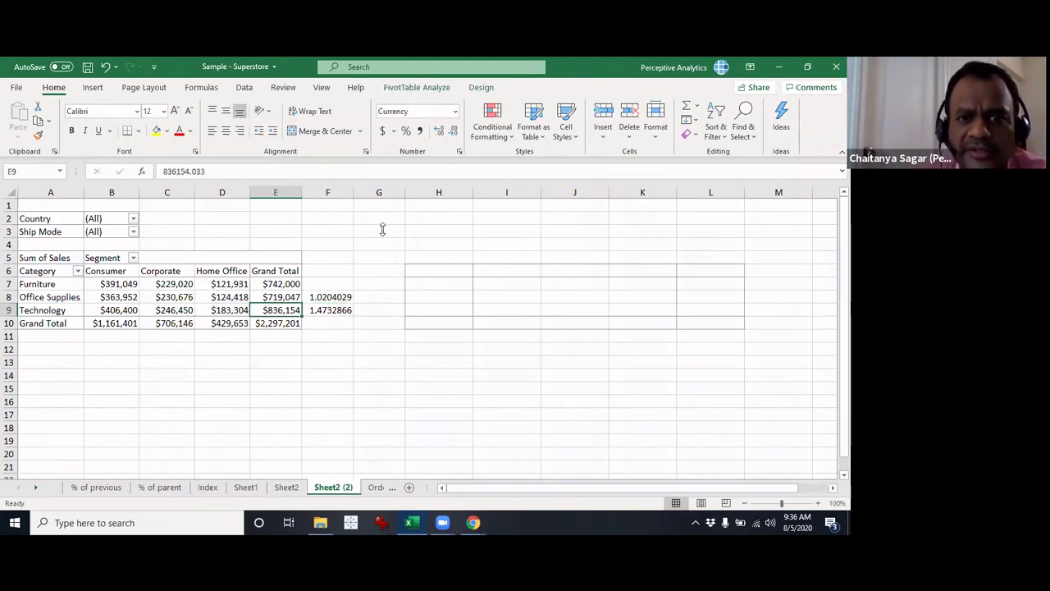
left_click(426, 90)
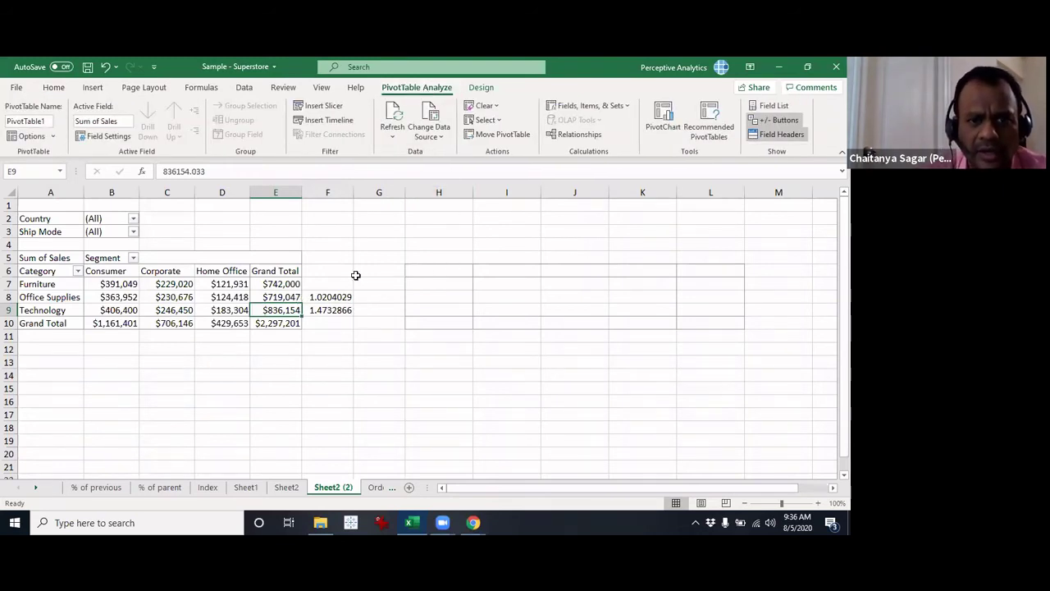
left_click(393, 132)
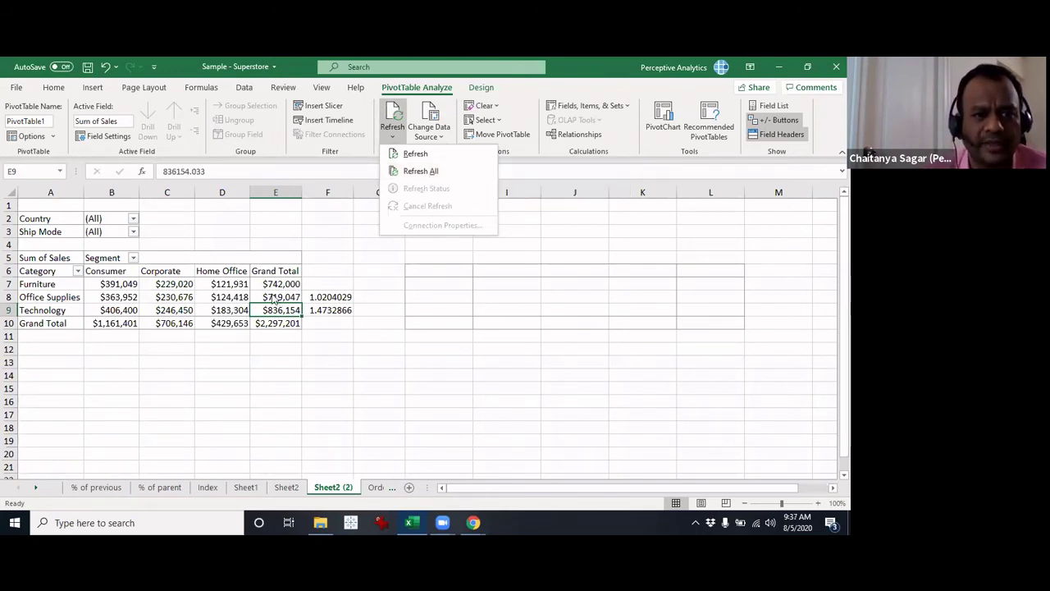
left_click(425, 286)
left_click(267, 296)
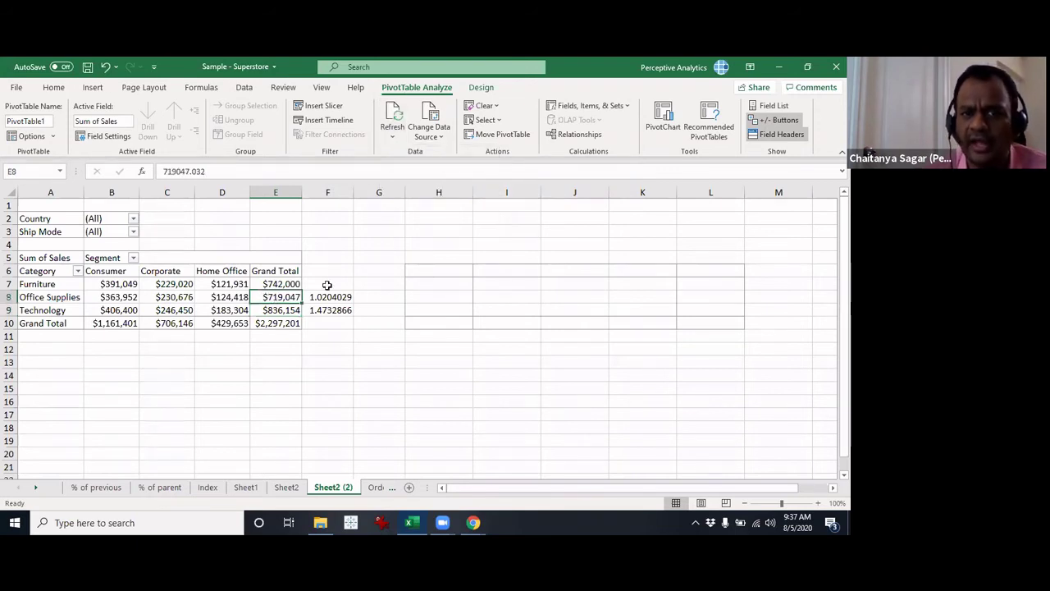
left_click(449, 144)
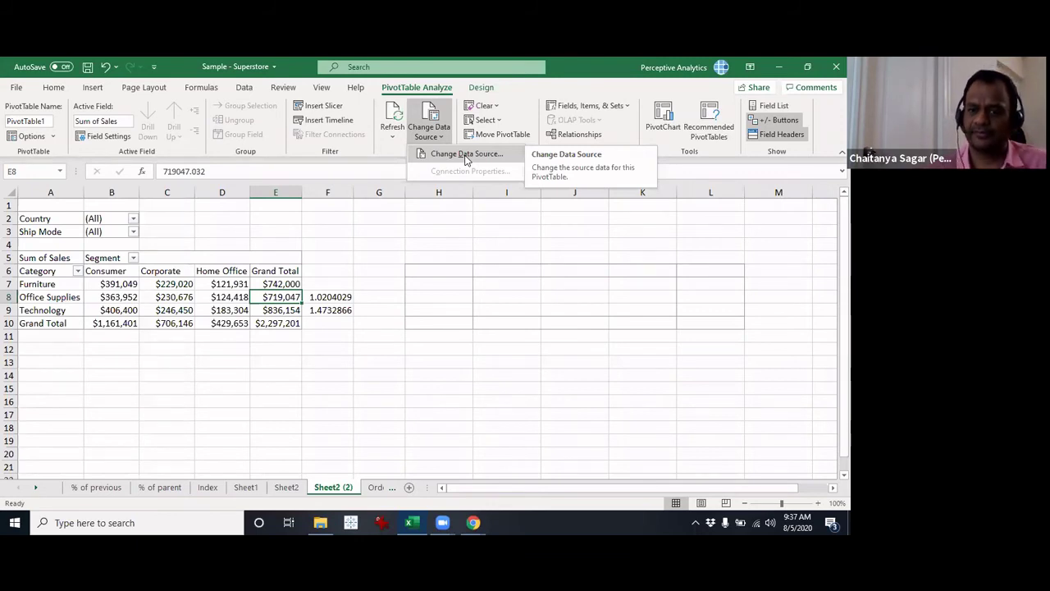
left_click(326, 293)
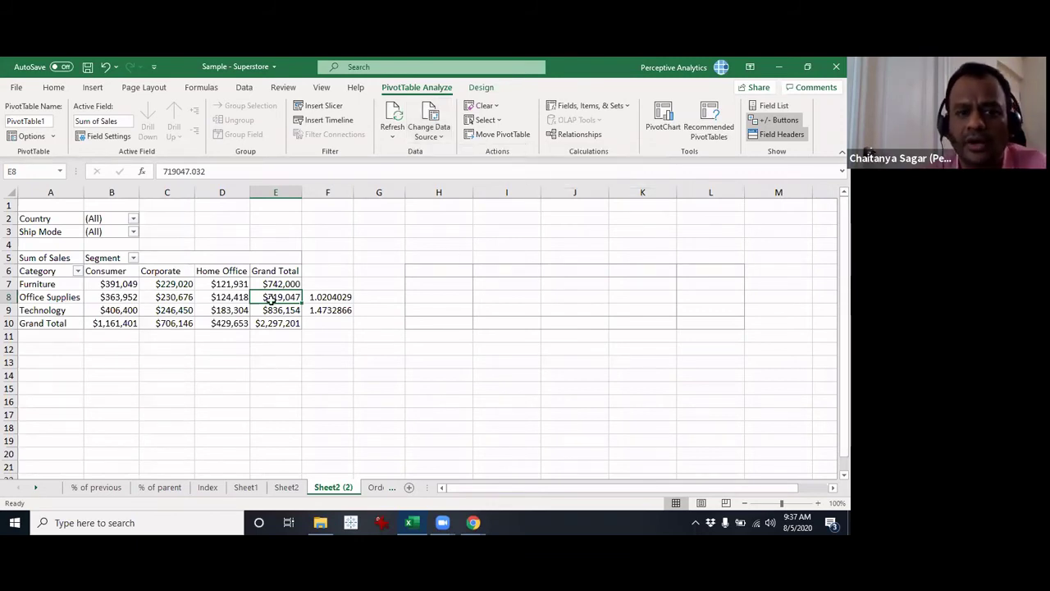
Select the entire pivot table, review the Clear and Select options, and deselect the table.
left_click(489, 106)
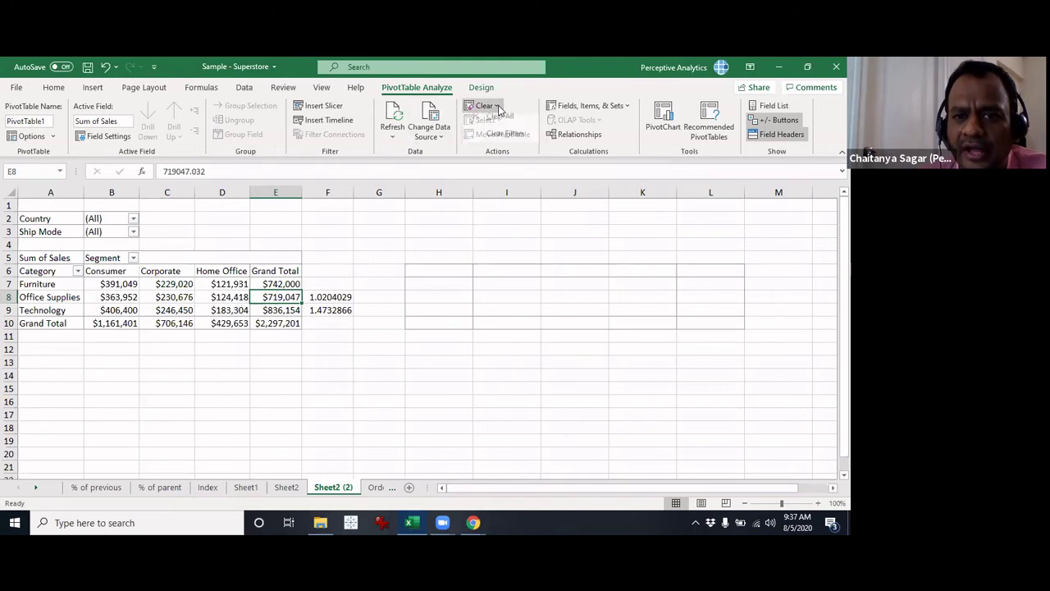
left_click(506, 140)
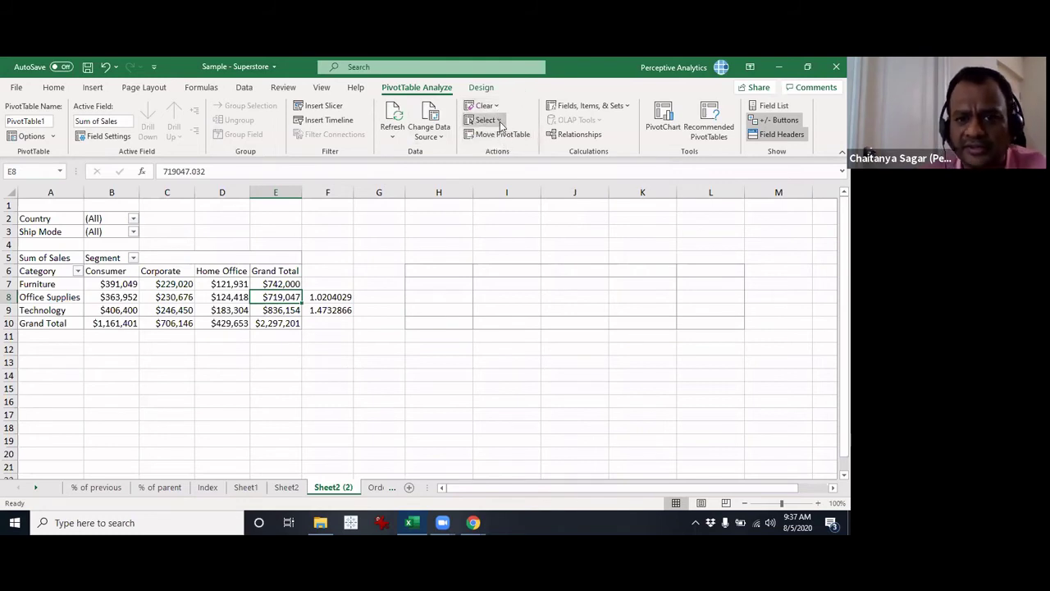
left_click(501, 122)
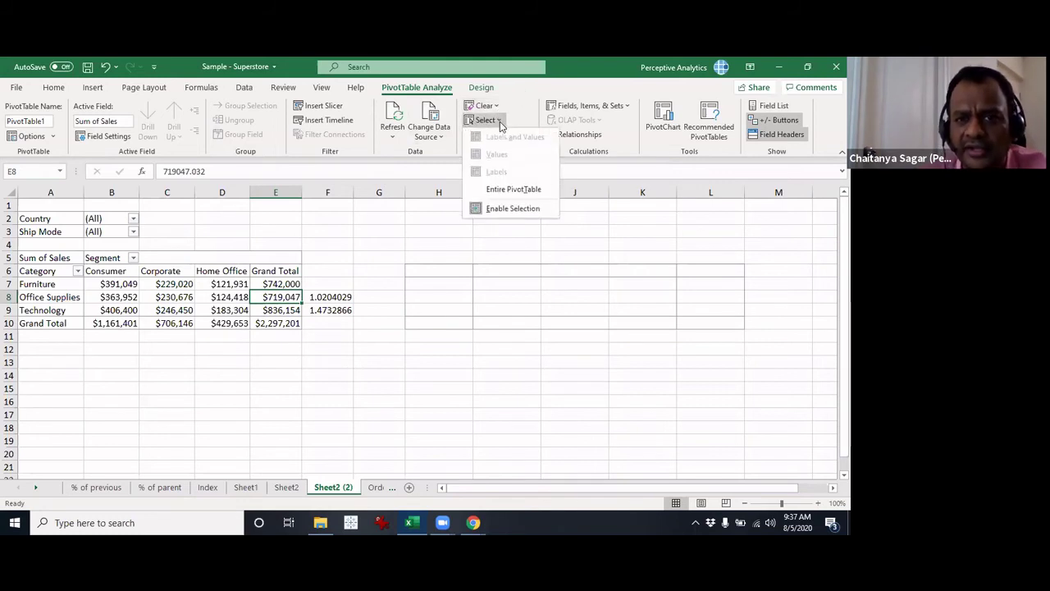
left_click(526, 190)
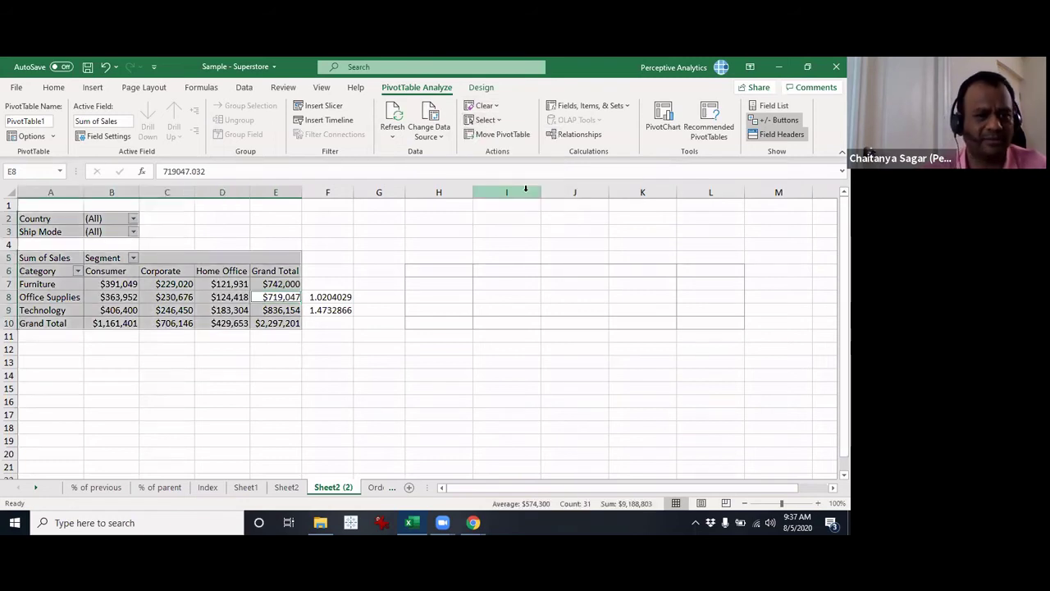
left_click(504, 123)
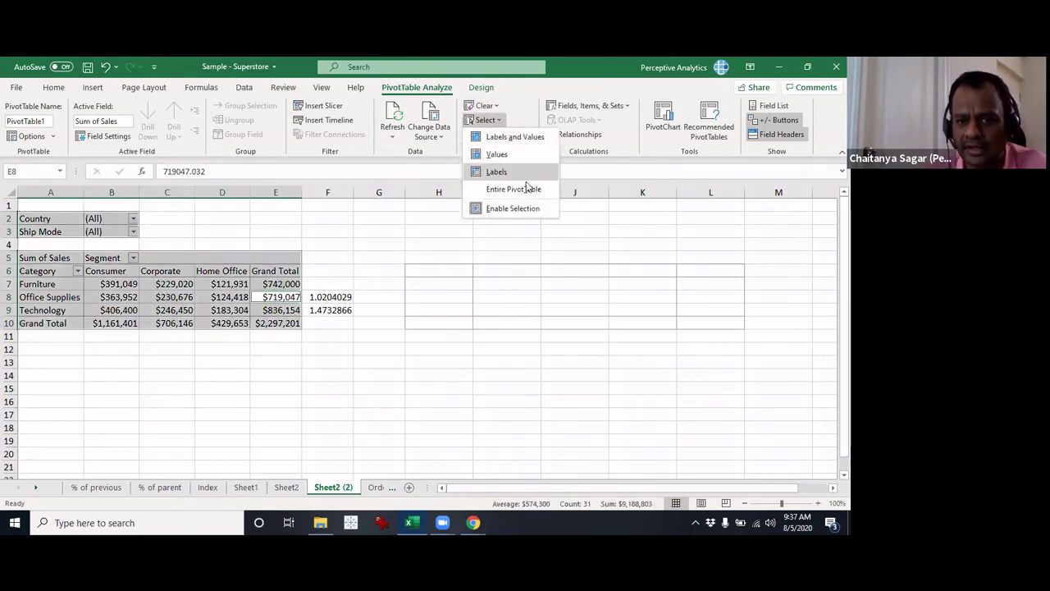
left_click(435, 295)
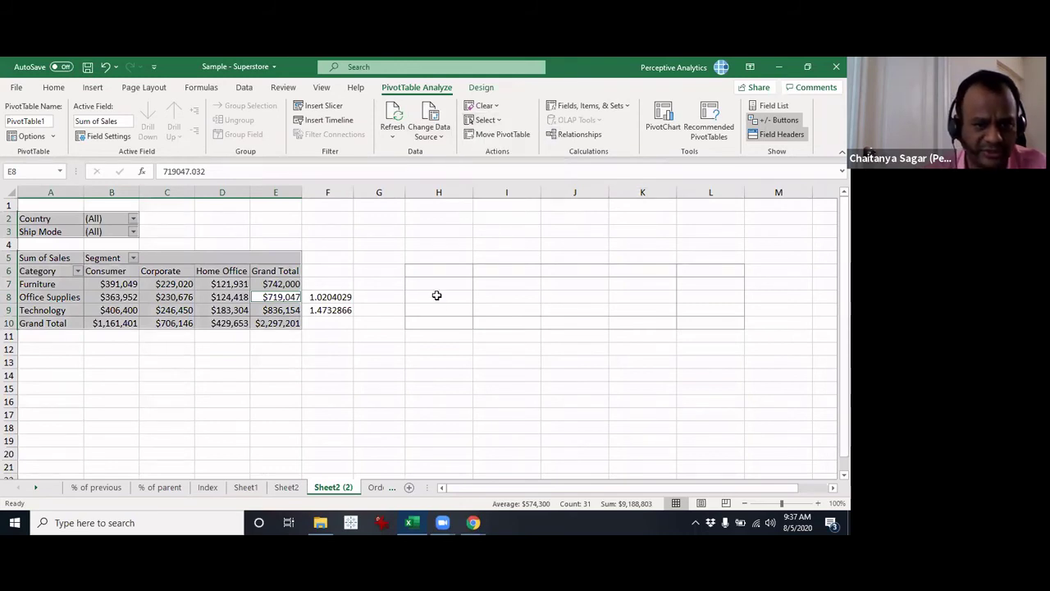
left_click(372, 308)
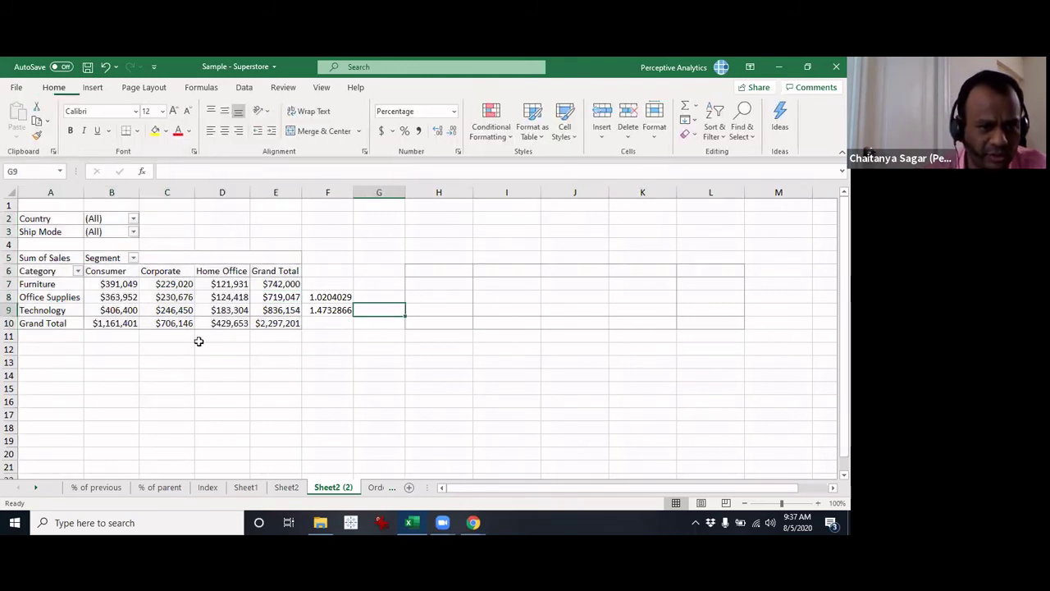
Move the Office Supplies row above Furniture in the pivot table's Category order.
left_click(30, 297)
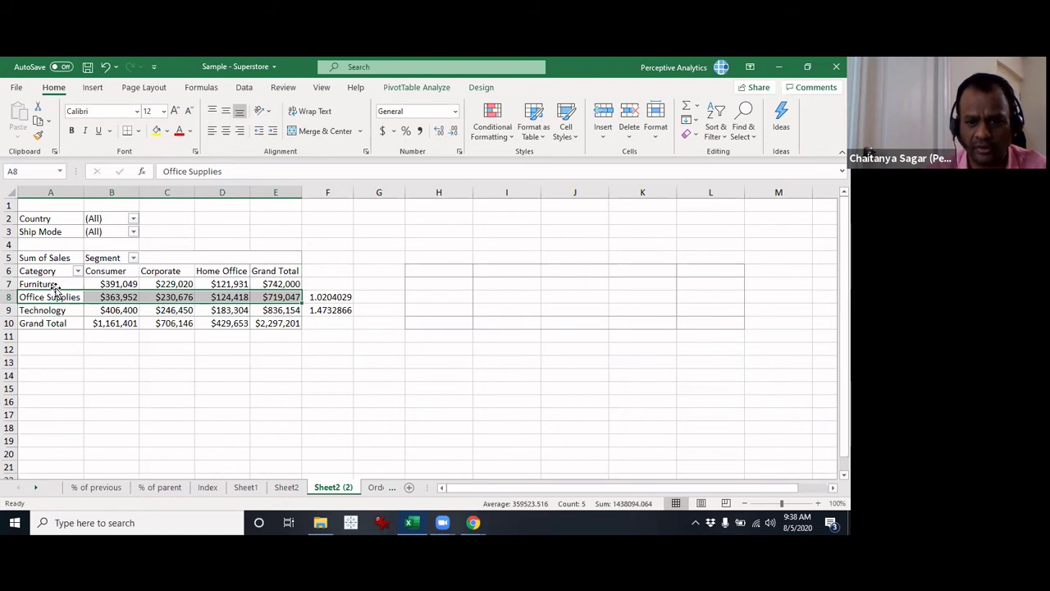
left_click_drag(55, 289, 58, 284)
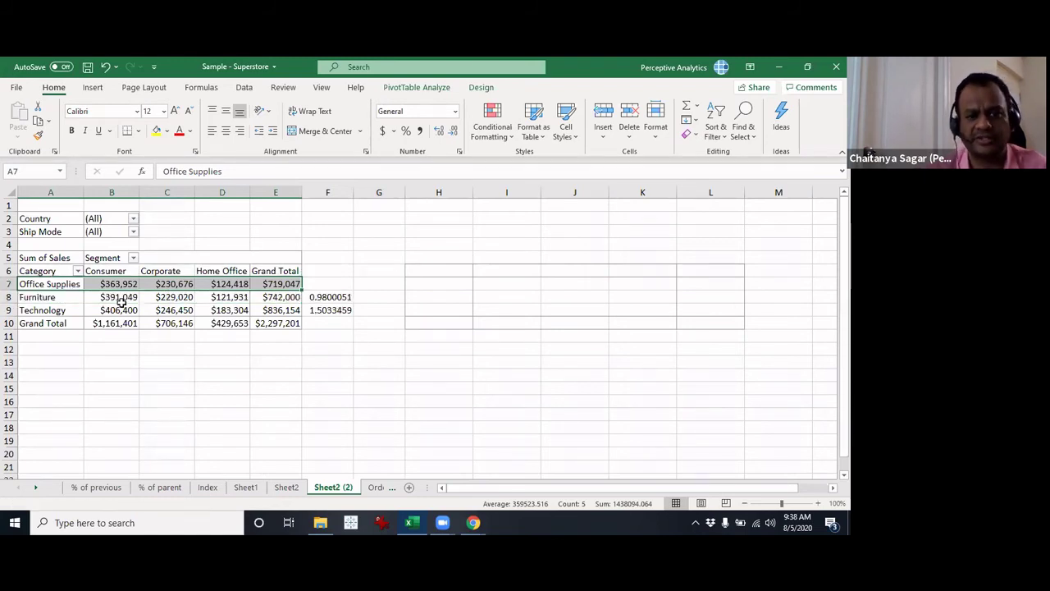
mouse_move(120, 303)
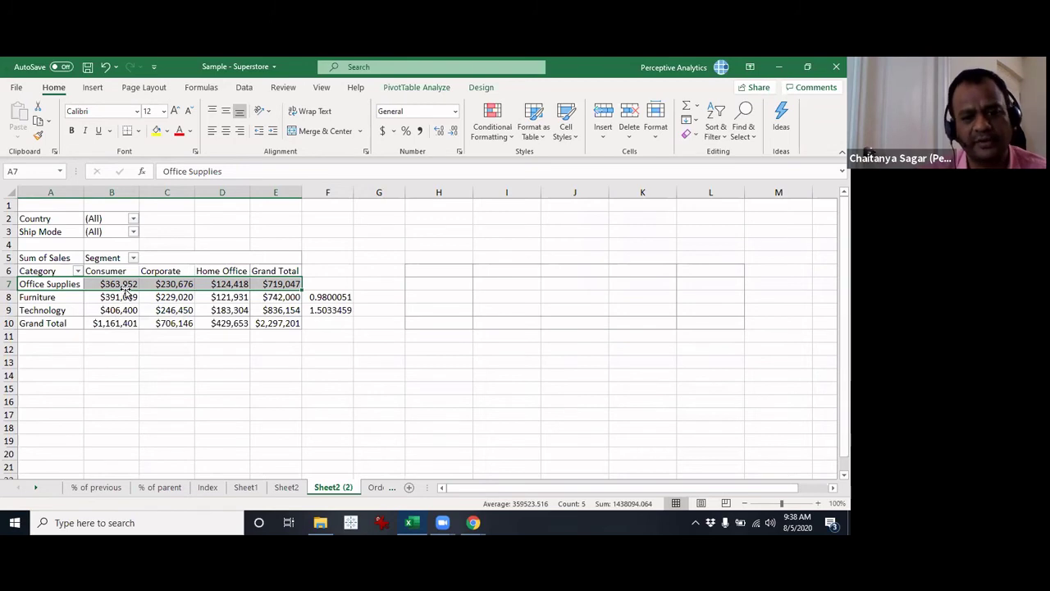
left_click(70, 302)
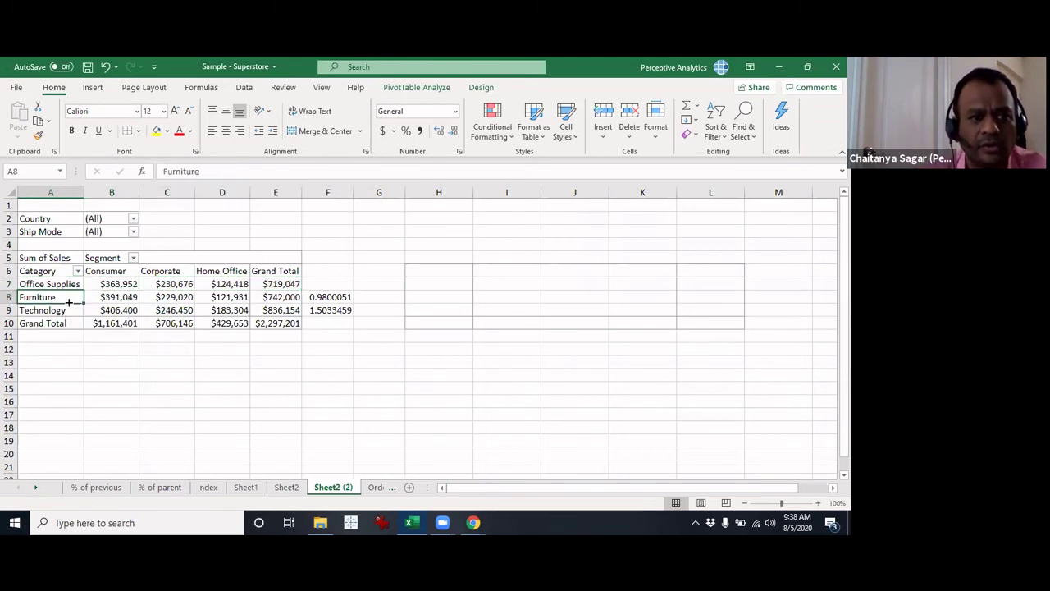
left_click(425, 88)
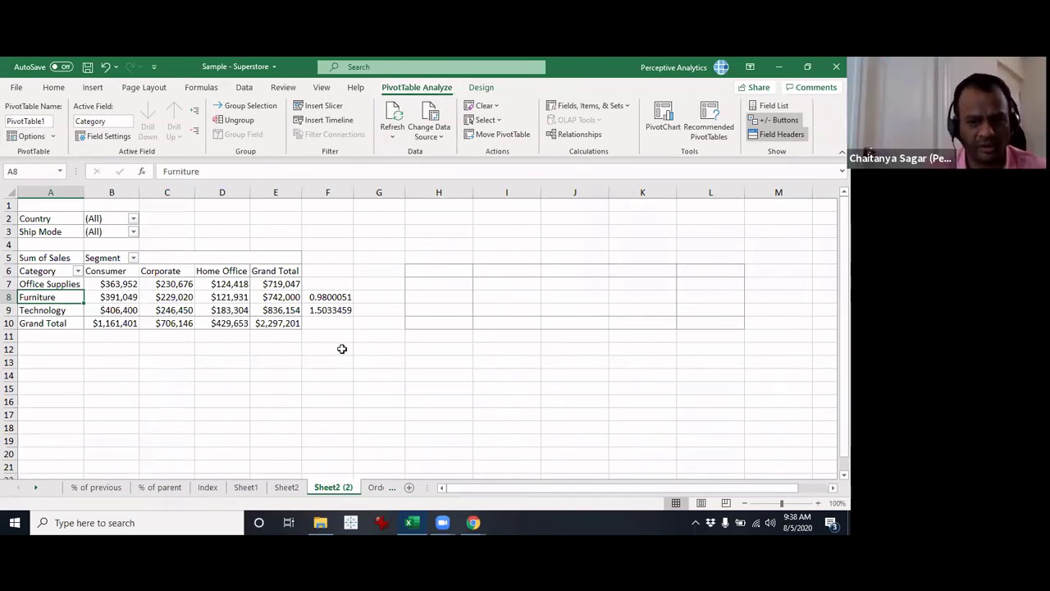
left_click(315, 377)
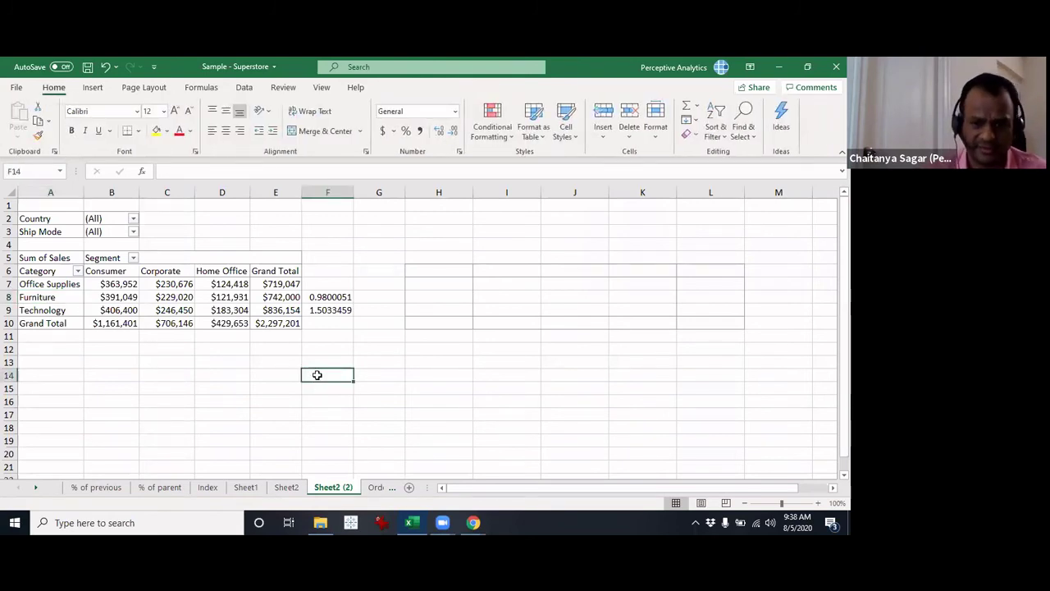
Show the Sum of Sales values as % Of, with Category as base field and Office Supplies as base item.
left_click(129, 299)
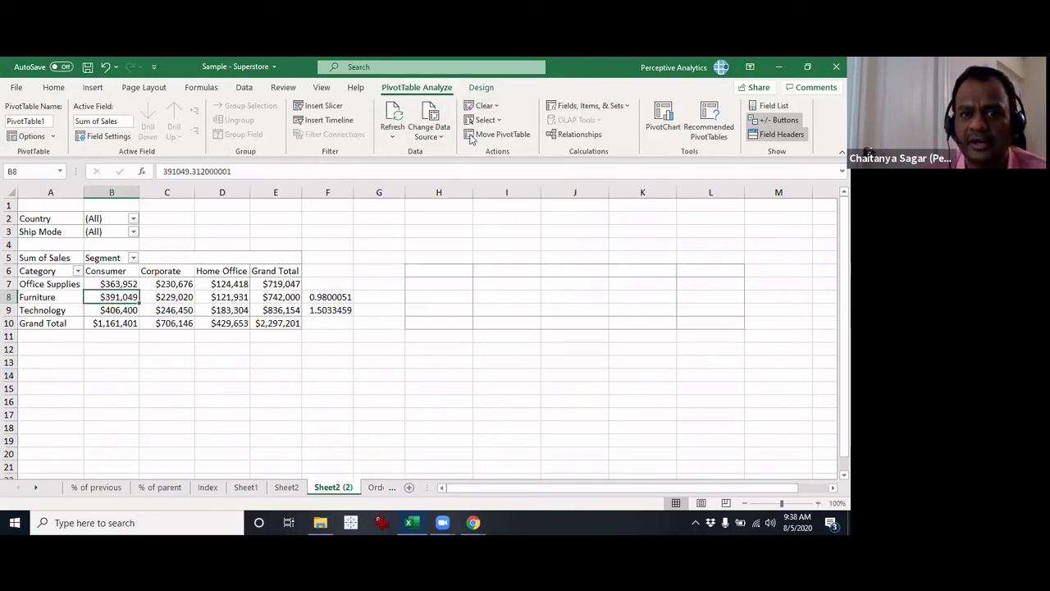
right_click(239, 298)
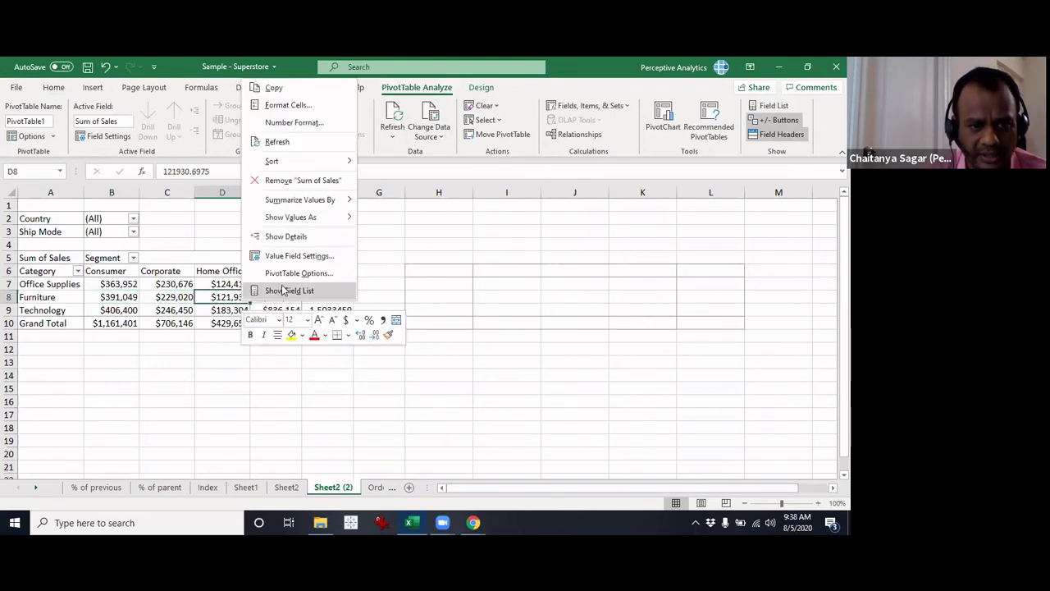
left_click(291, 255)
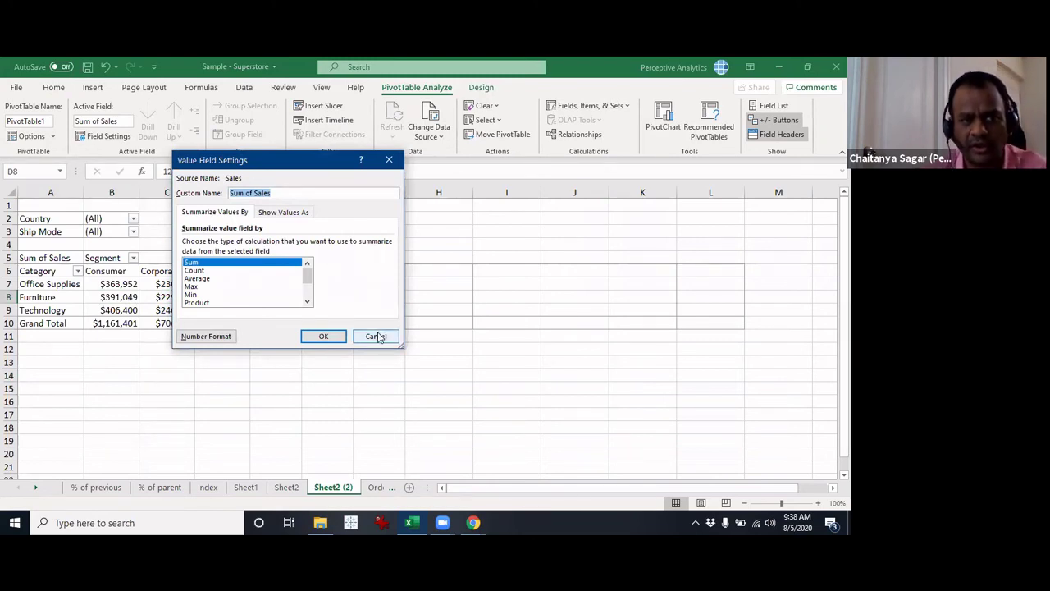
left_click(283, 212)
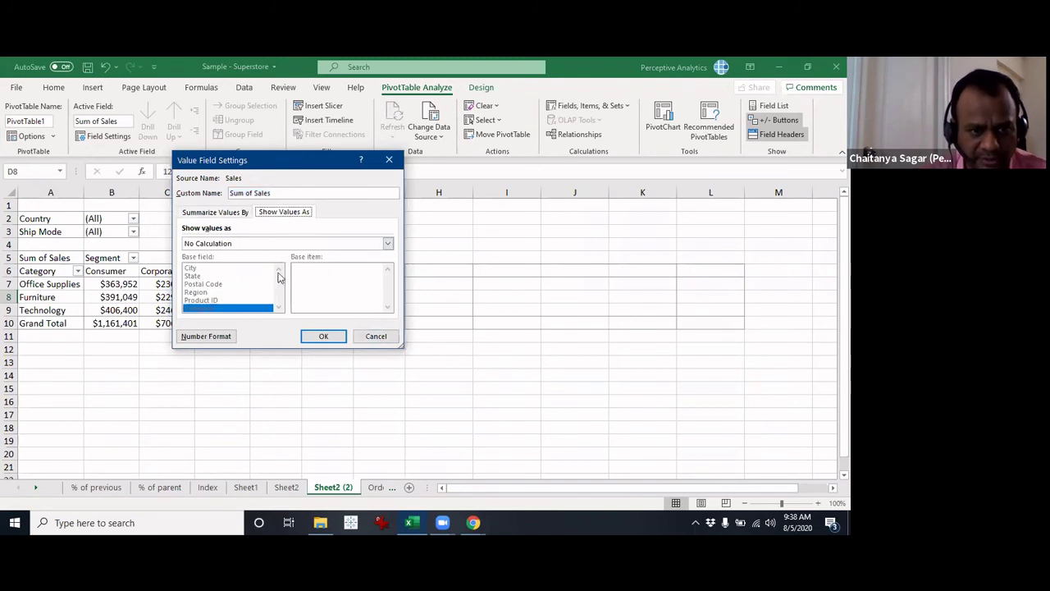
left_click(251, 244)
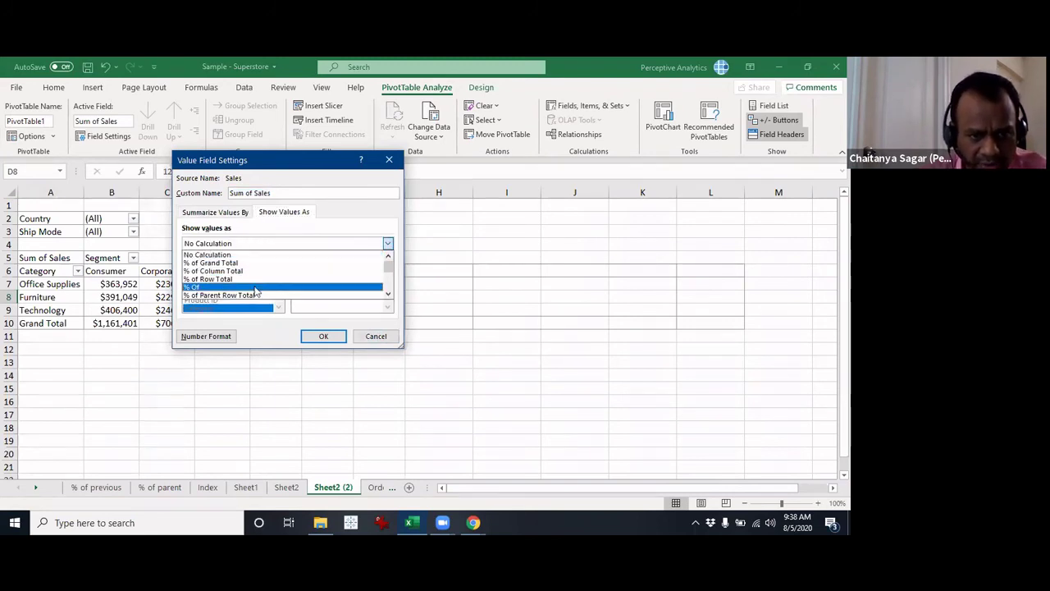
left_click(258, 284)
left_click(313, 268)
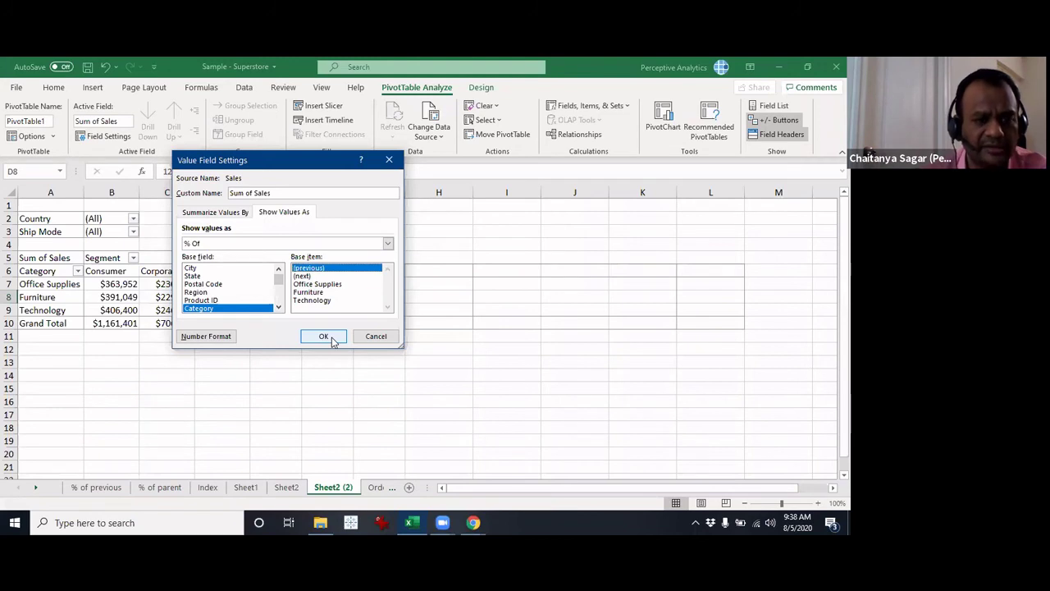
left_click(303, 243)
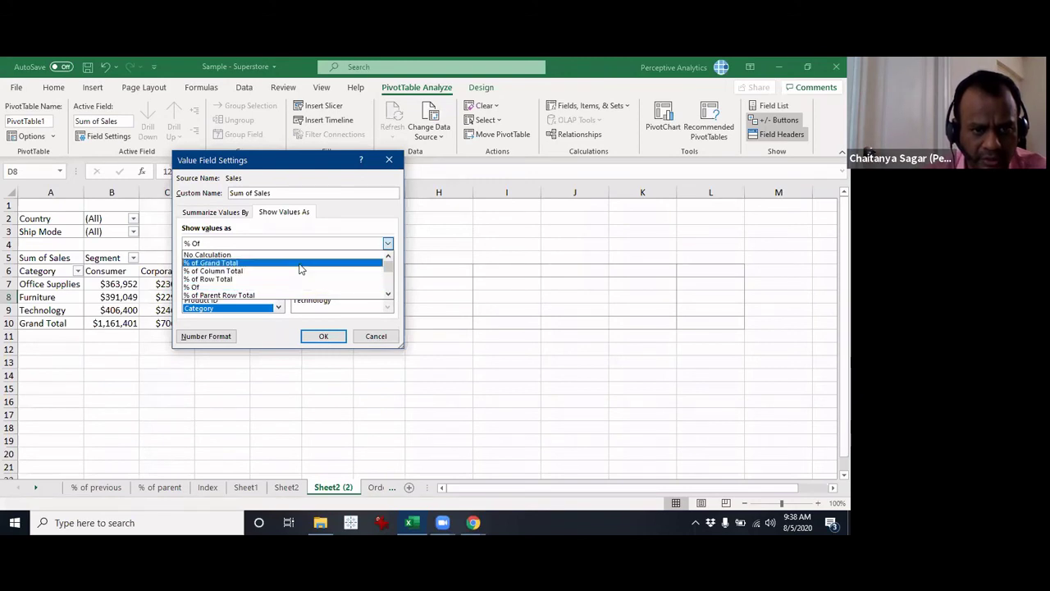
scroll(309, 288, "down", 1)
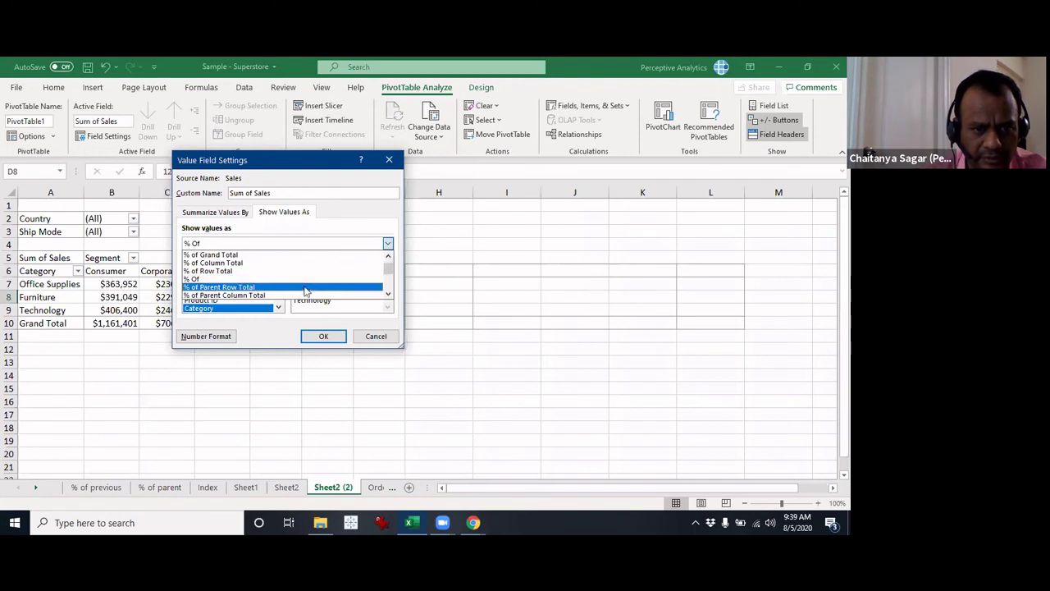
left_click(304, 279)
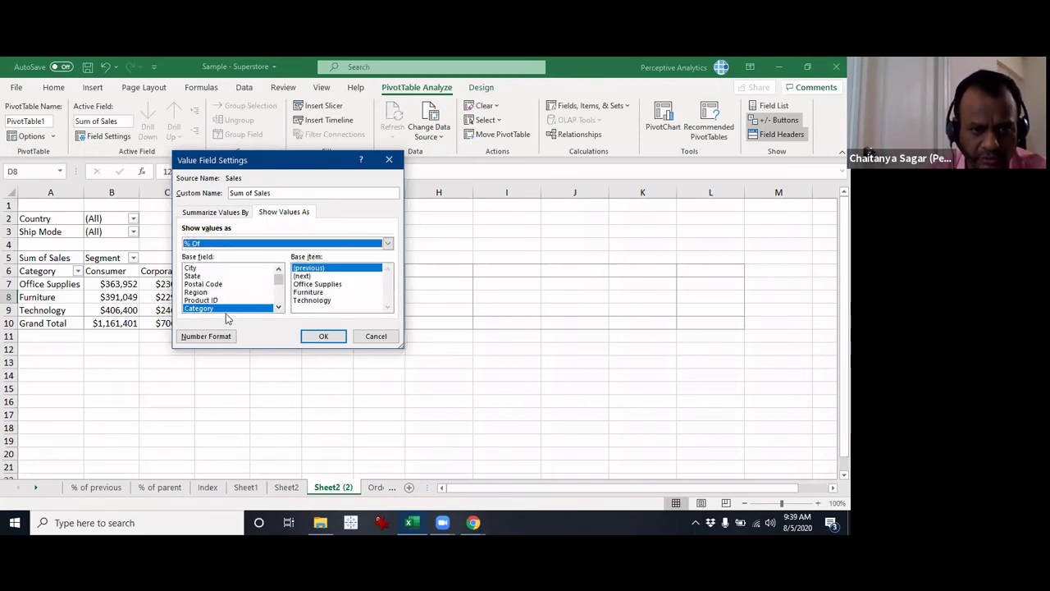
left_click(303, 284)
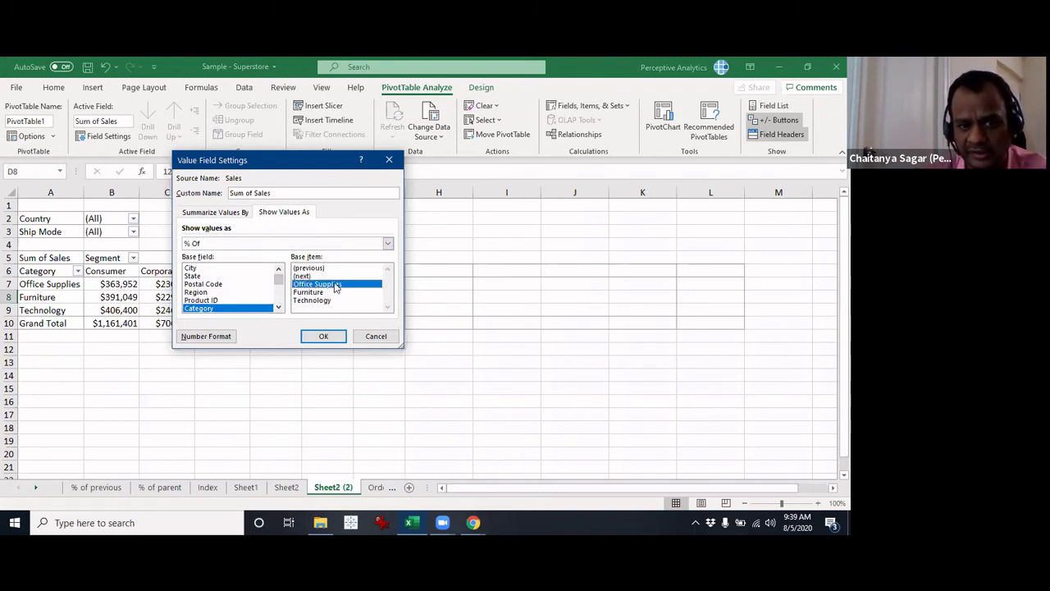
left_click(333, 337)
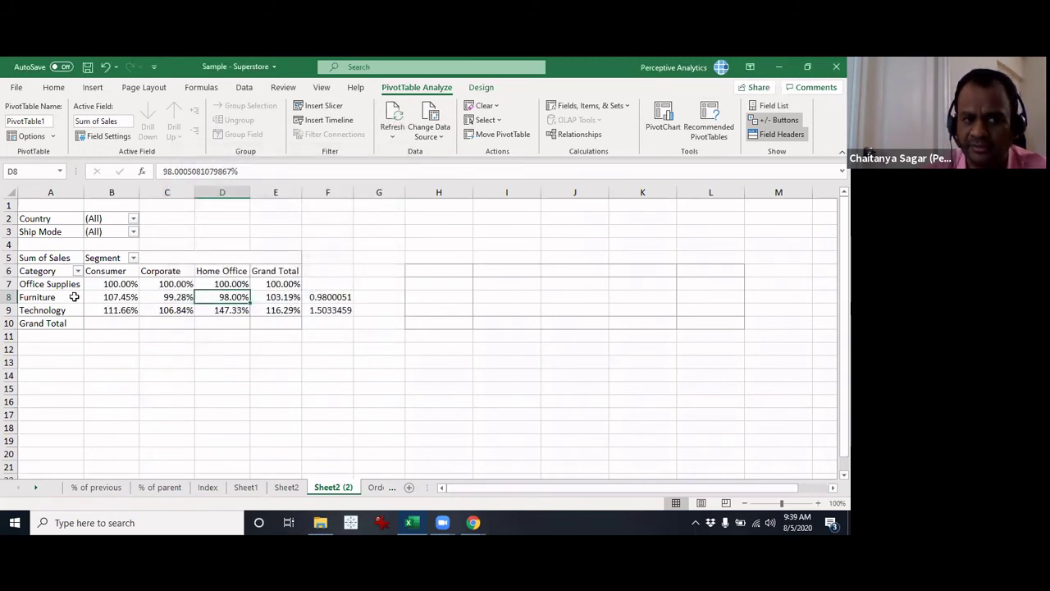
Change the base item of the Sum of Sales % Of calculation to (previous), keeping Category as base field.
right_click(112, 285)
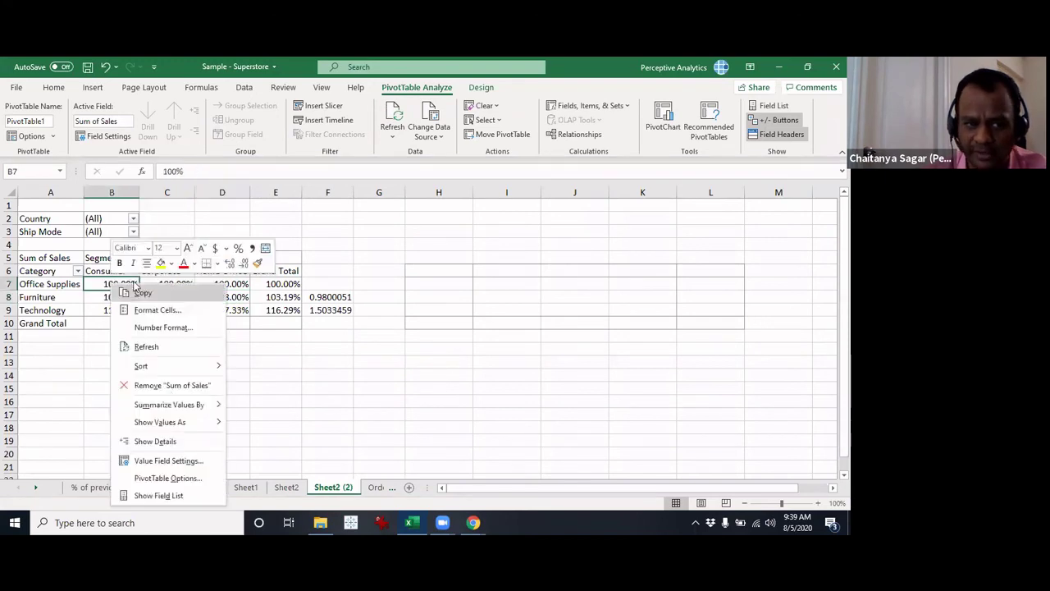
left_click(168, 460)
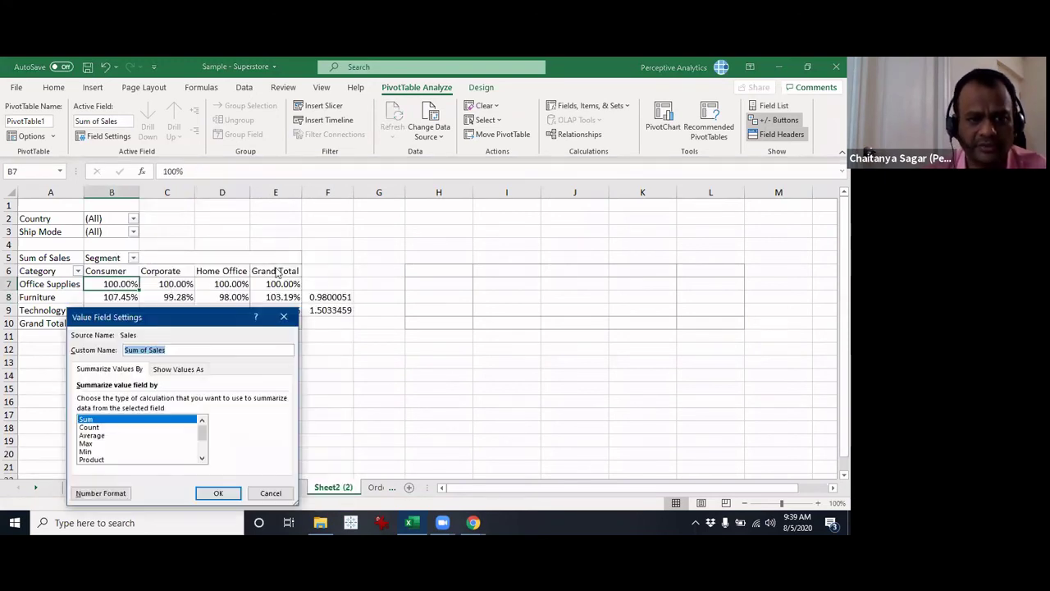
left_click(187, 370)
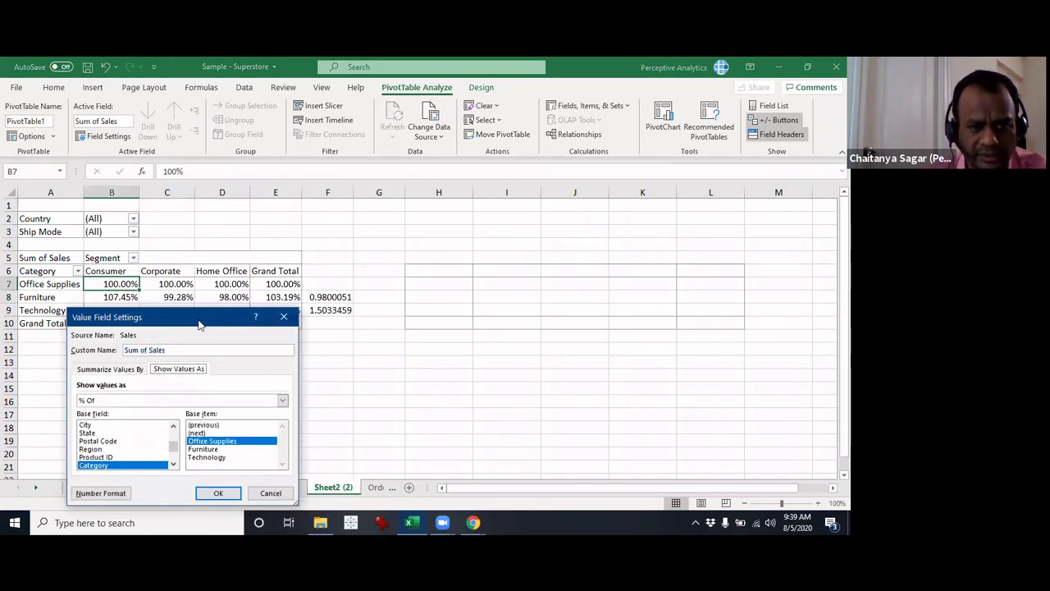
left_click_drag(199, 325, 332, 174)
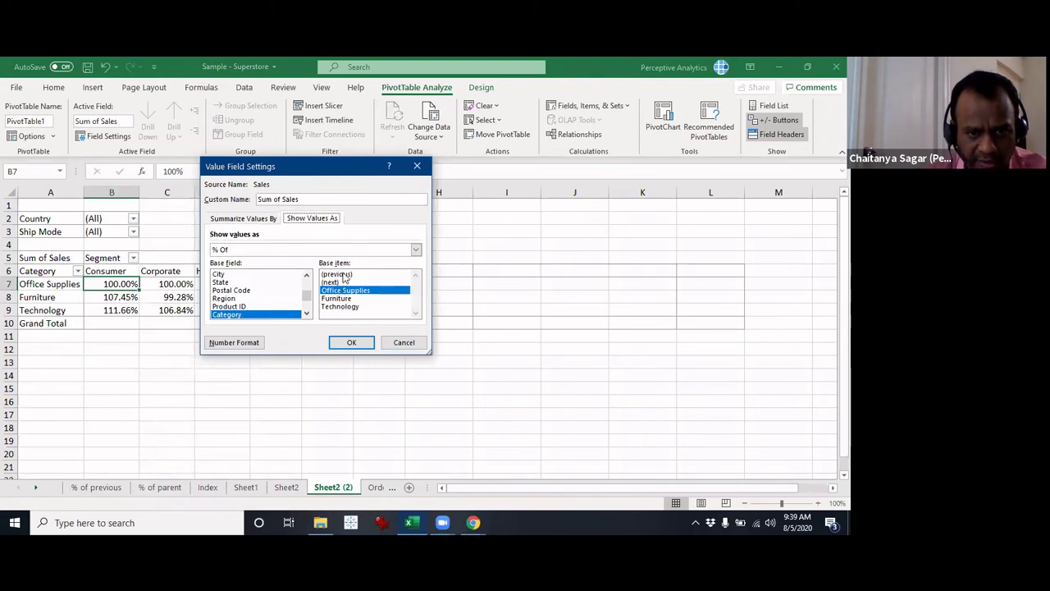
left_click(340, 274)
left_click(357, 342)
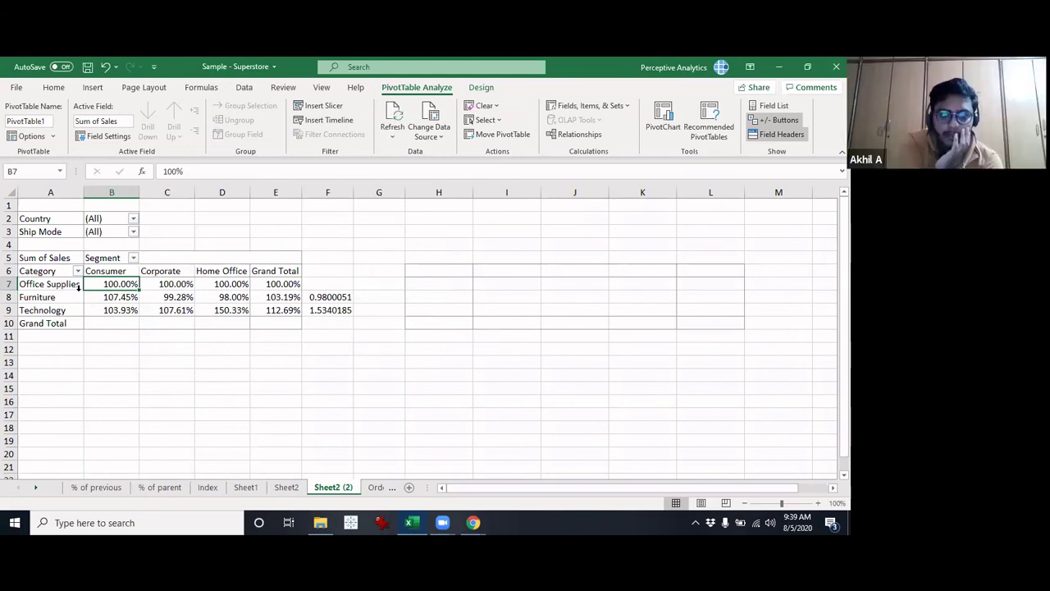
Move the Office Supplies row back below Furniture in the pivot table's Category order.
left_click(45, 285)
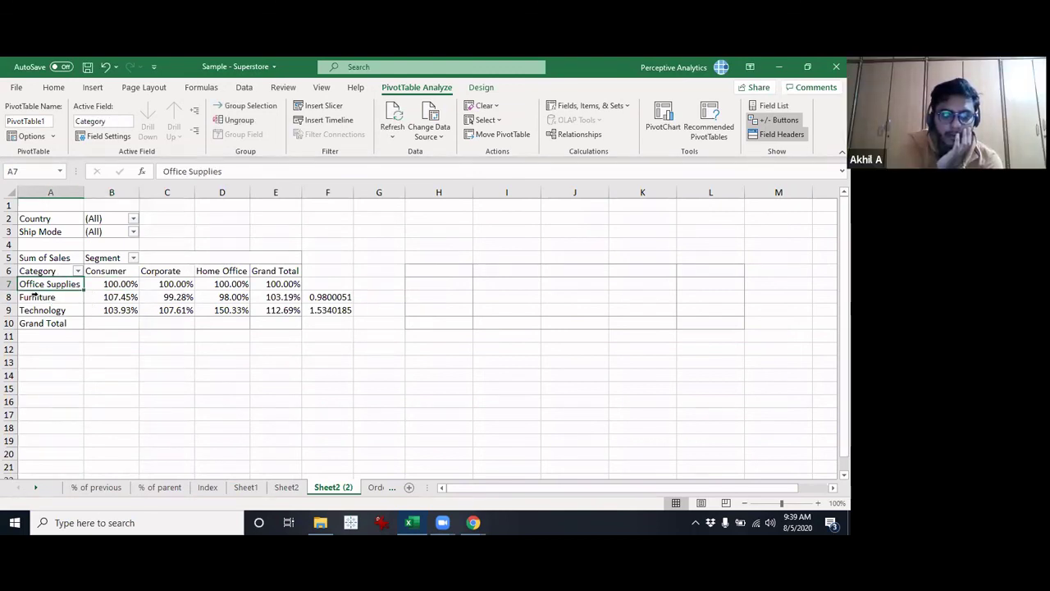
left_click(27, 283)
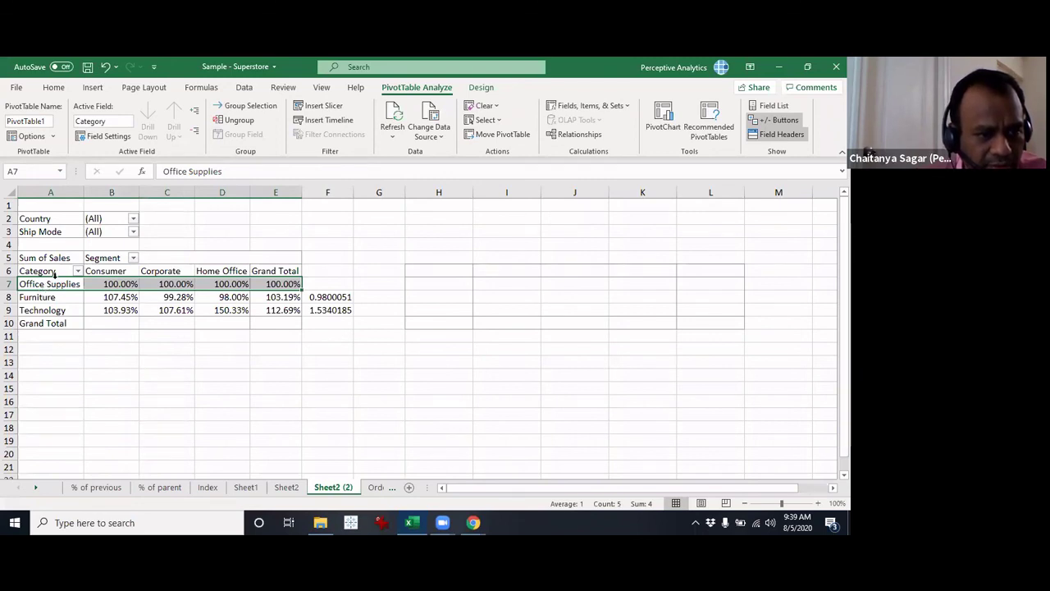
left_click(58, 273)
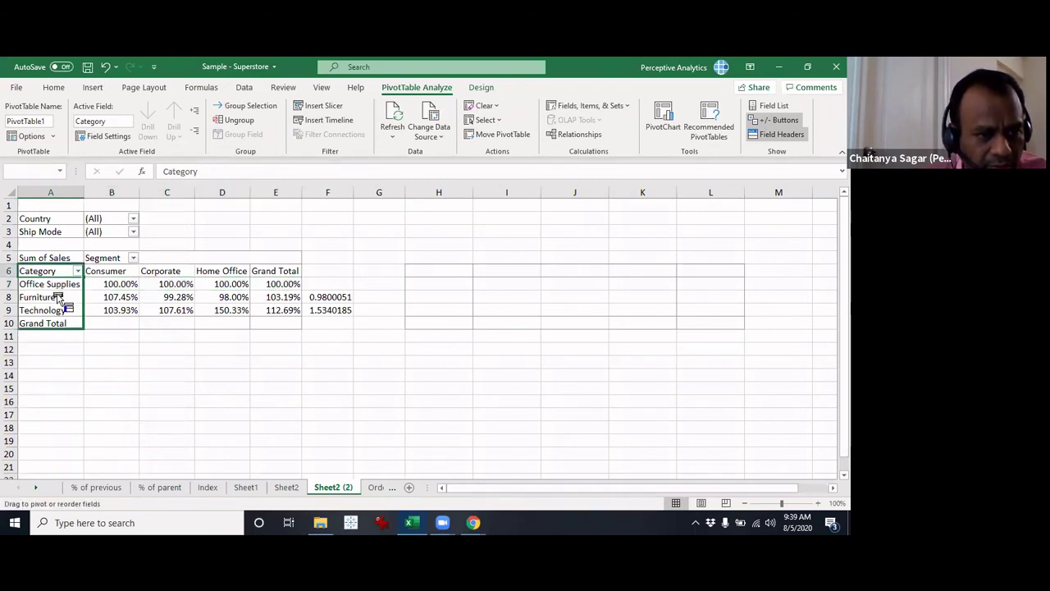
left_click(33, 287)
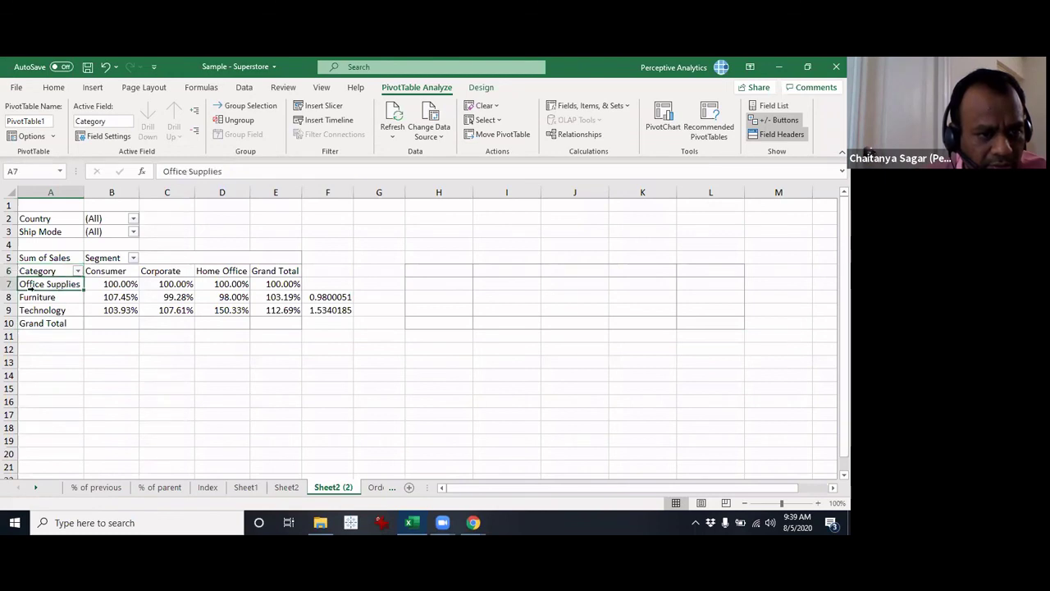
left_click(41, 287)
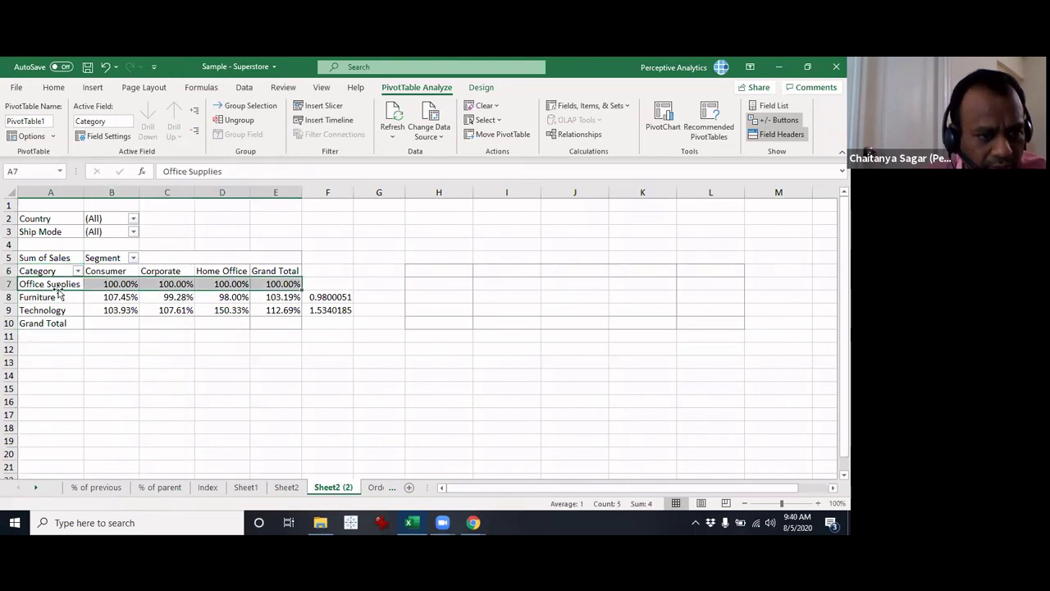
left_click_drag(59, 291, 59, 304)
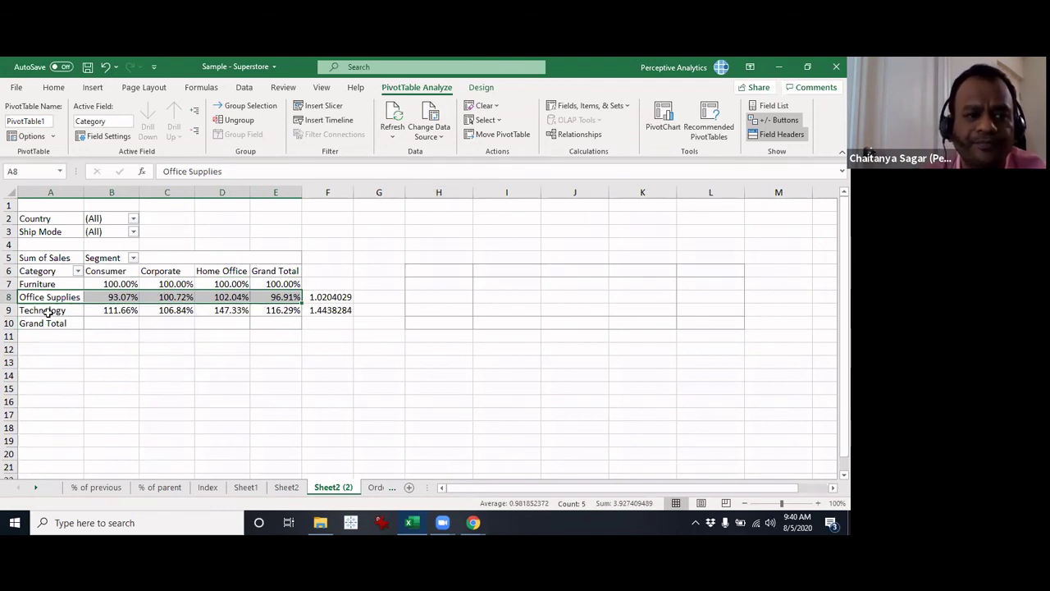
Turn off Enable Selection for the pivot table and select only the Office Supplies label cell.
left_click(500, 120)
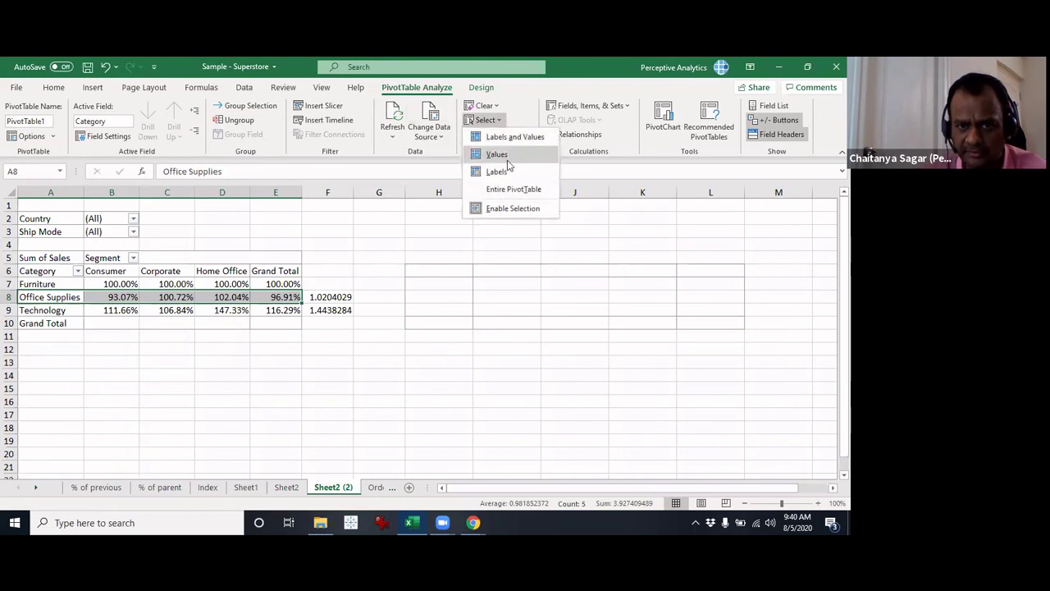
left_click(519, 209)
left_click(127, 348)
left_click(56, 297)
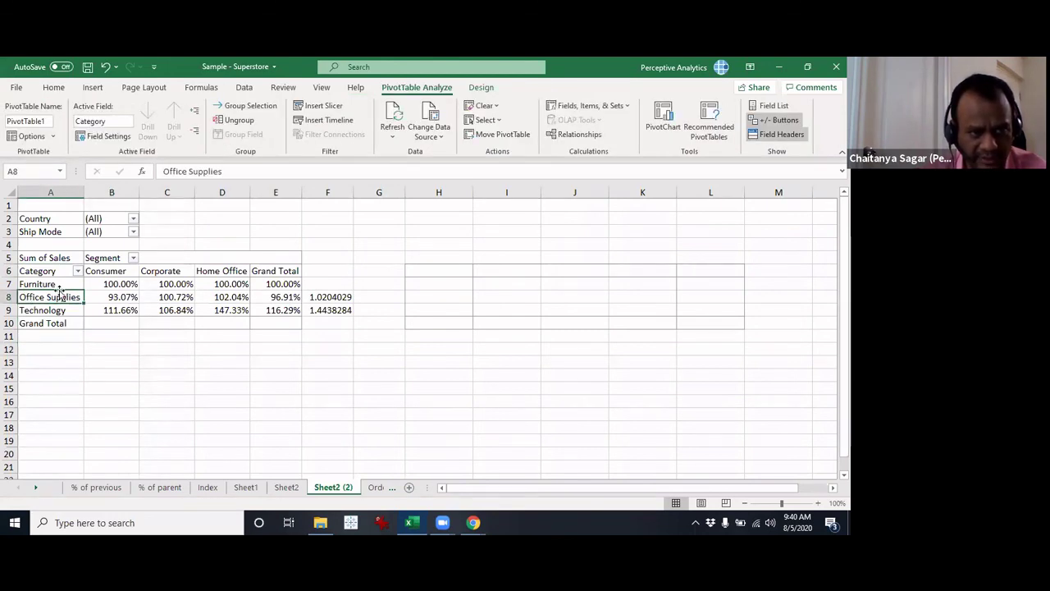
Move the Office Supplies row below Technology in the pivot table's Category order and turn Enable Selection back on.
left_click_drag(63, 304, 70, 323)
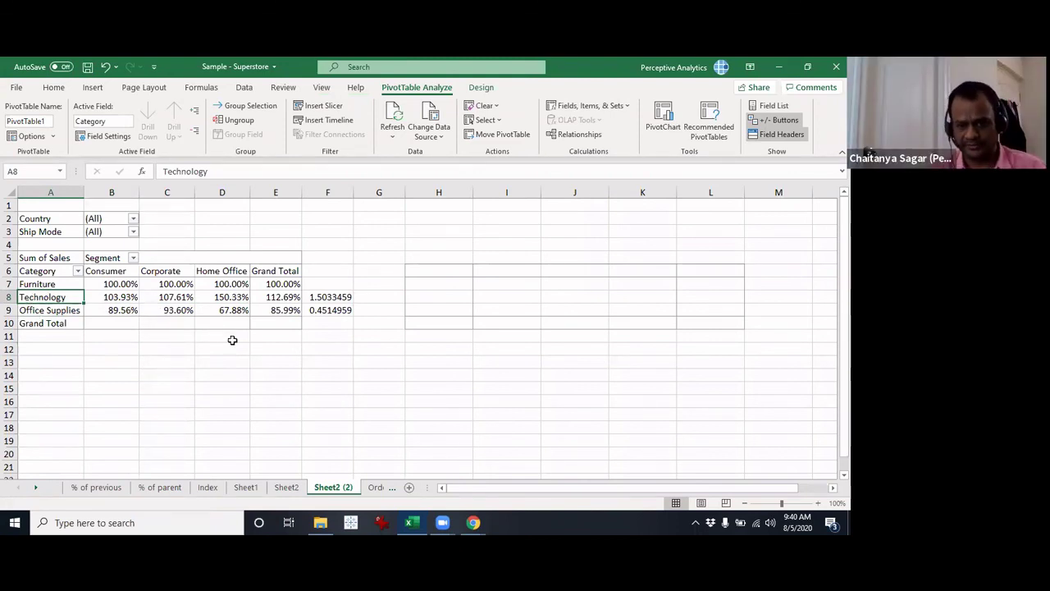
left_click(484, 120)
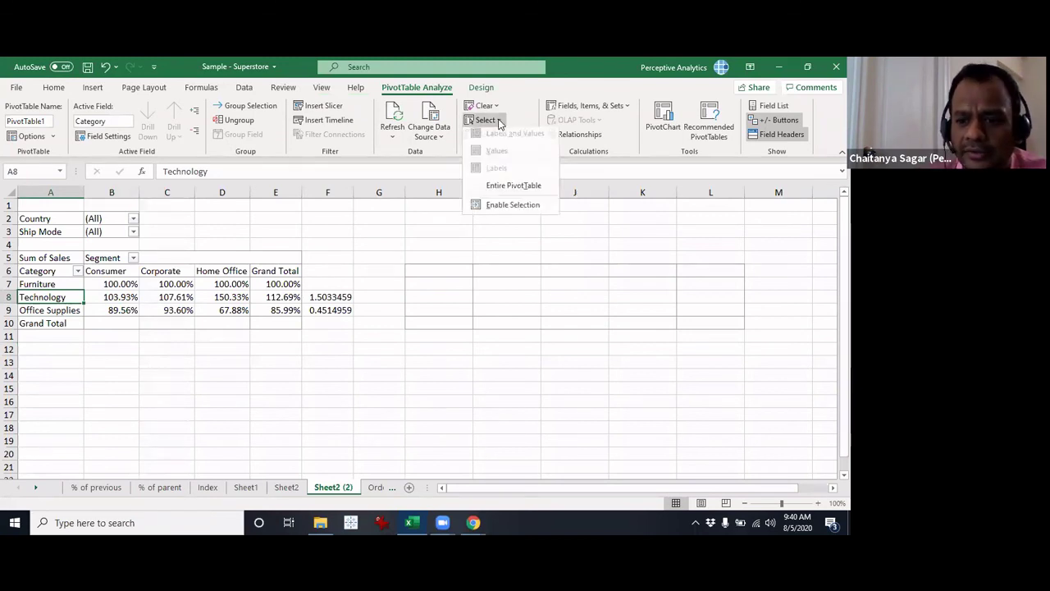
left_click(526, 209)
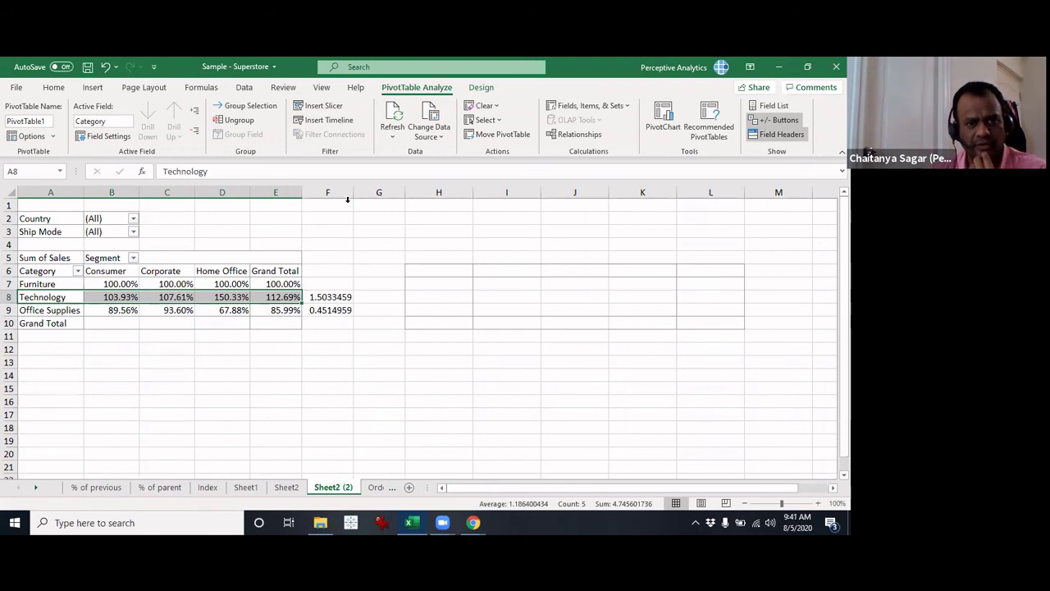
Examine the Show Values As calculations available for Sum of Sales, down to Index, and close the field settings without applying changes.
right_click(174, 284)
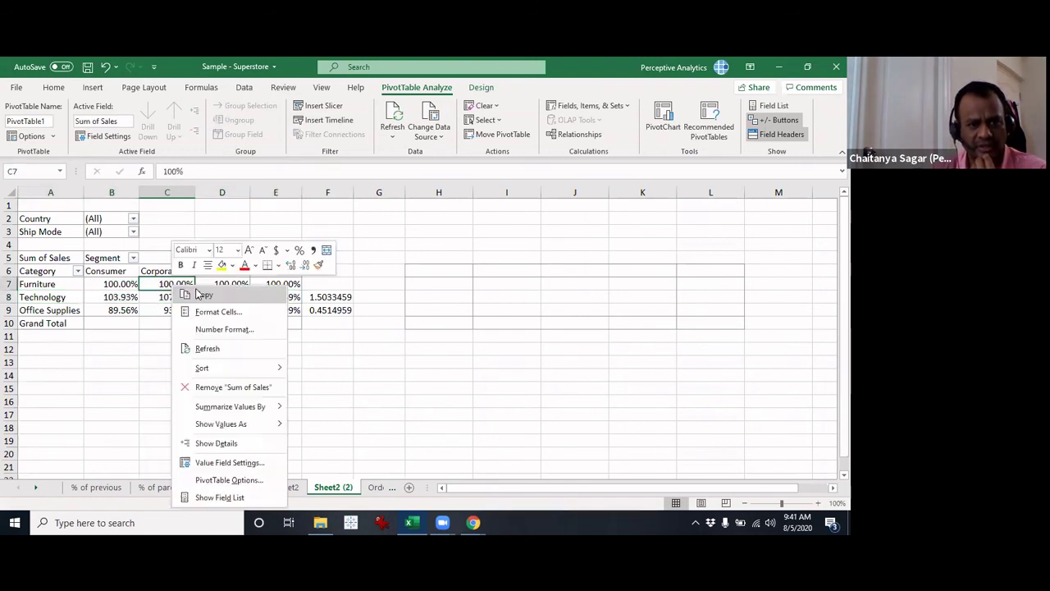
left_click(244, 463)
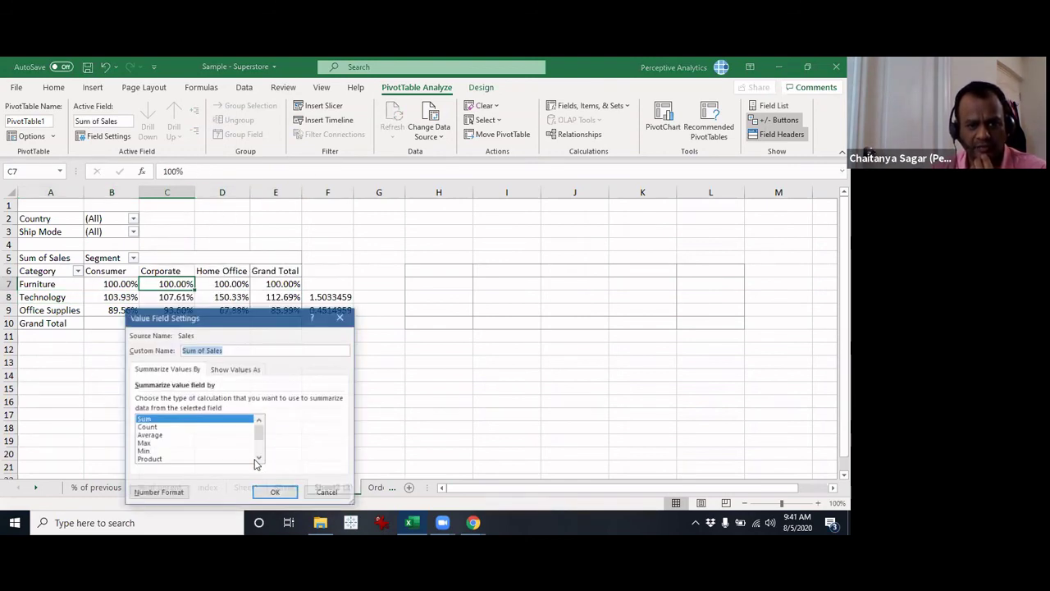
left_click(235, 369)
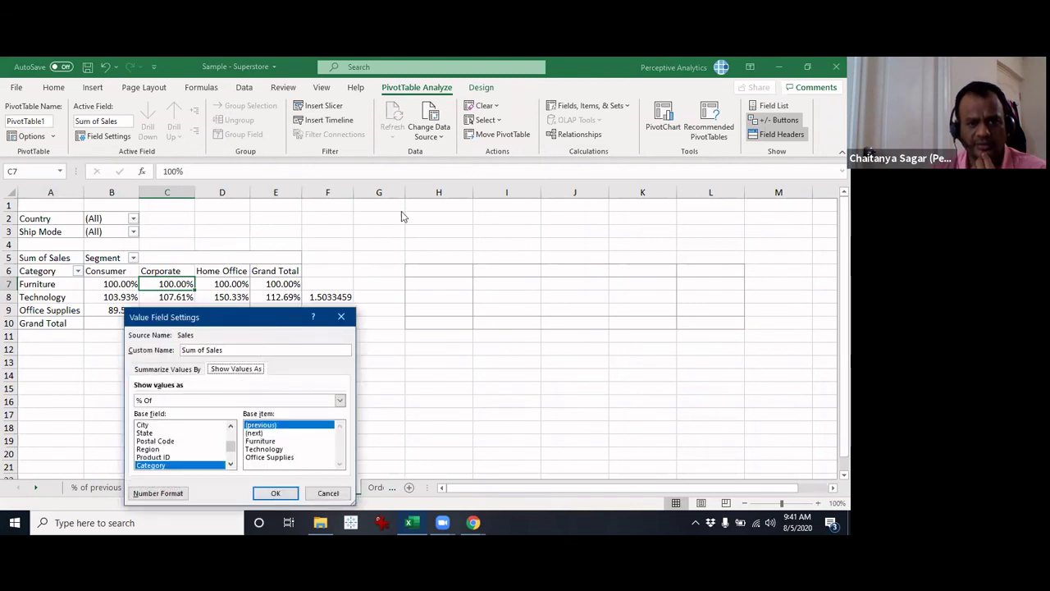
left_click_drag(291, 317, 420, 173)
left_click(469, 256)
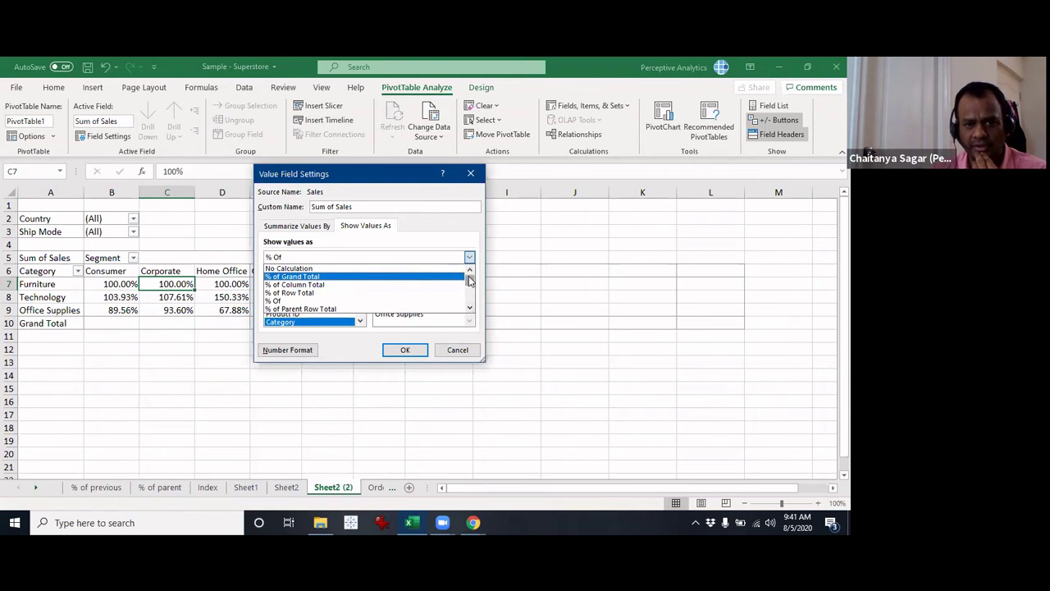
left_click_drag(469, 280, 468, 298)
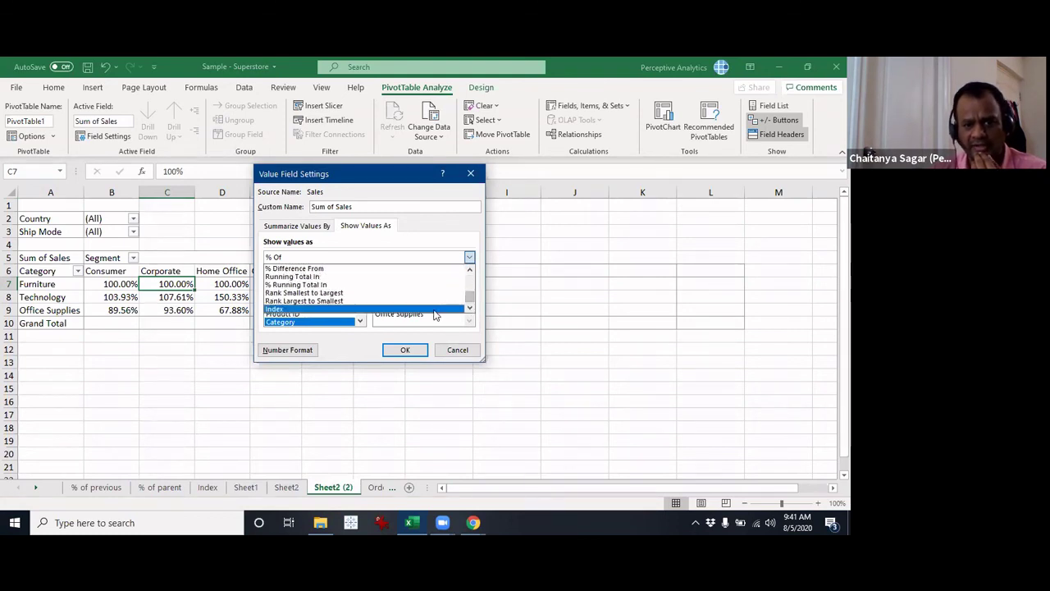
left_click(436, 238)
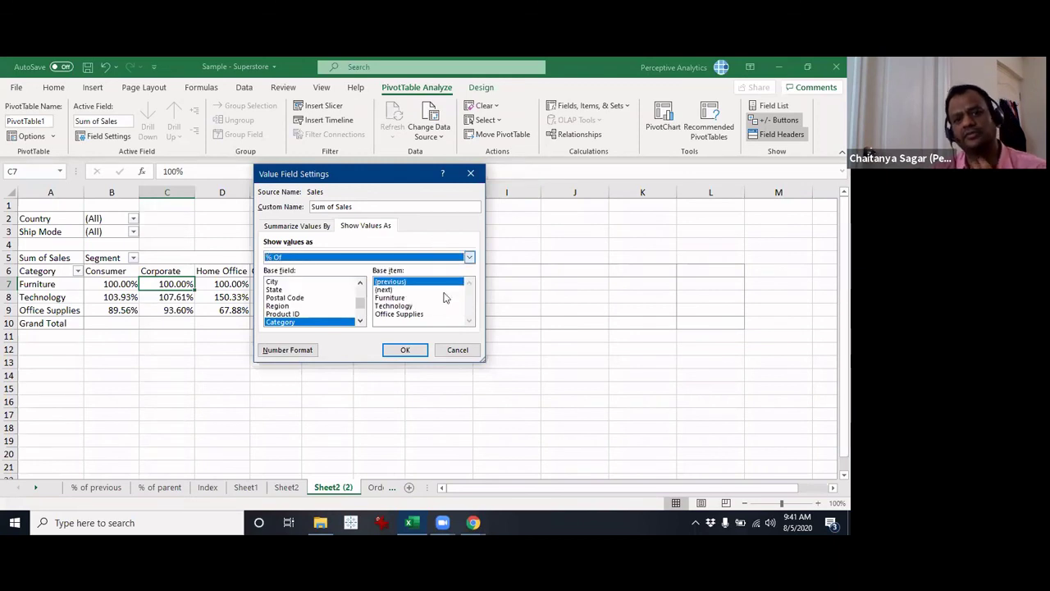
left_click(457, 350)
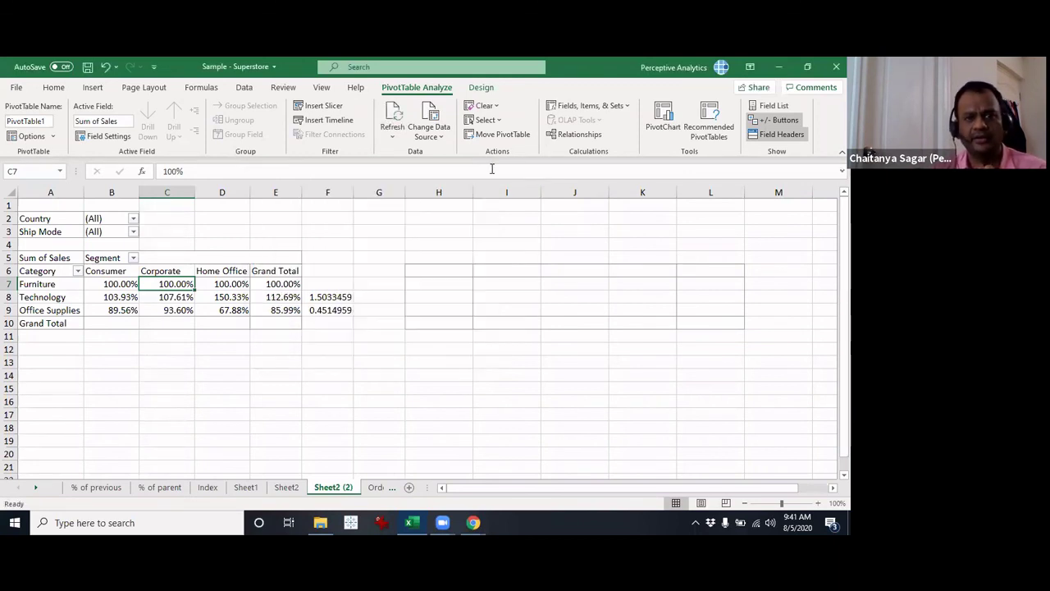